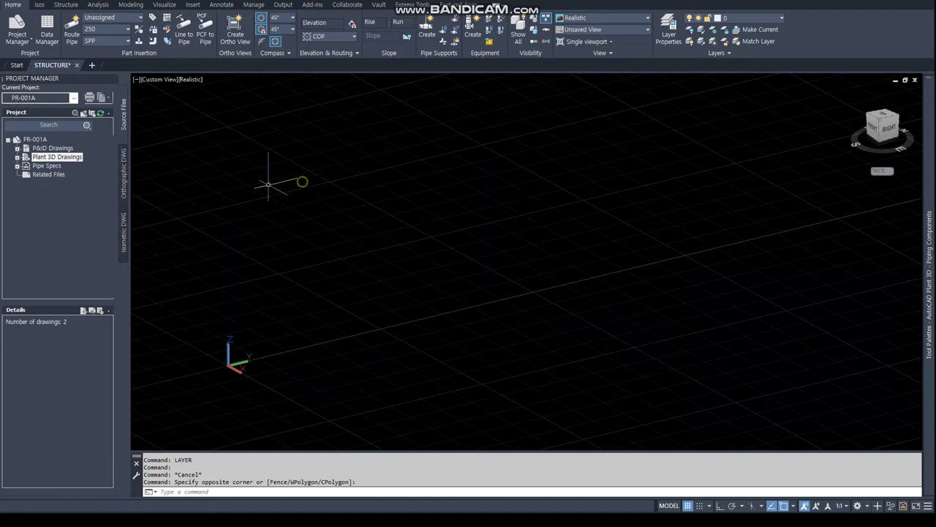
# Add PIPING.dwg to the project's Related Files folder
pyautogui.click(48, 174)
pyautogui.rightClick(48, 174)
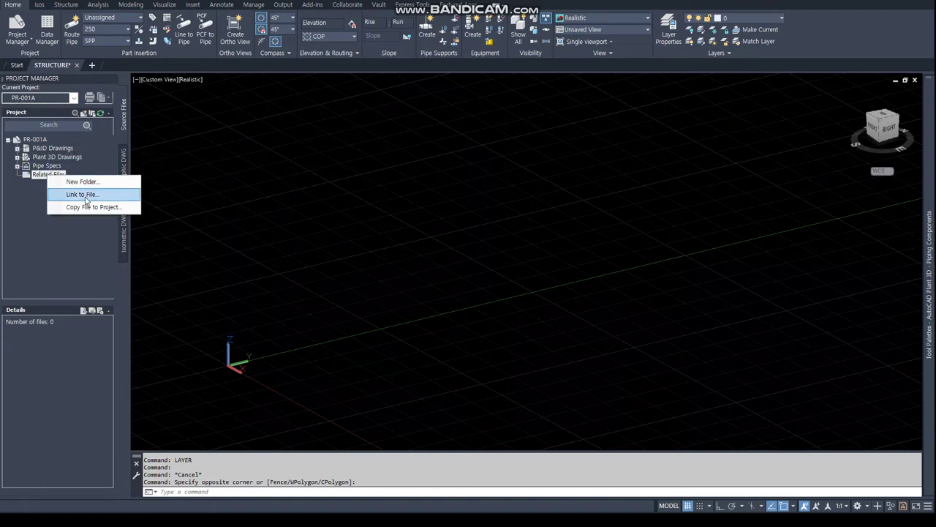
pyautogui.click(94, 207)
pyautogui.click(424, 195)
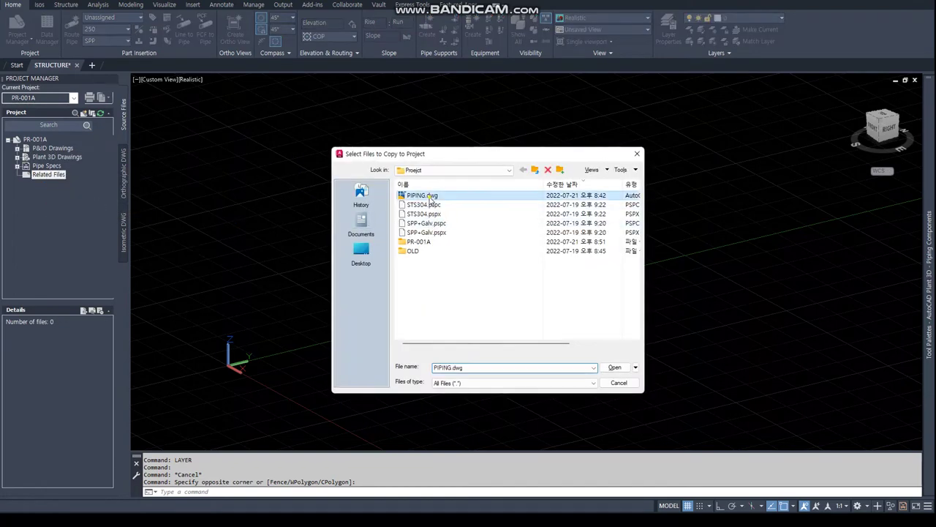
pyautogui.click(615, 368)
# Attach PIPING.dwg from Related Files as an external reference at origin with unit scale
pyautogui.click(44, 158)
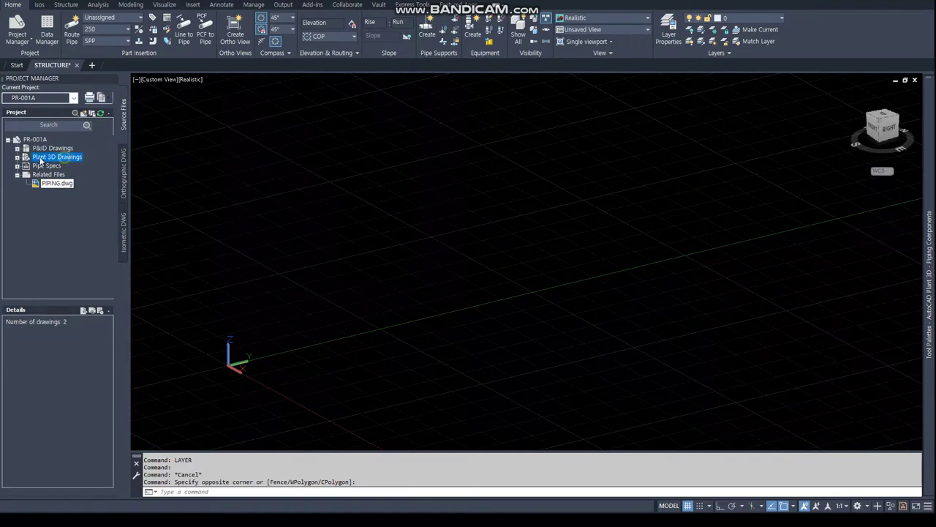
pyautogui.click(17, 157)
pyautogui.click(57, 174)
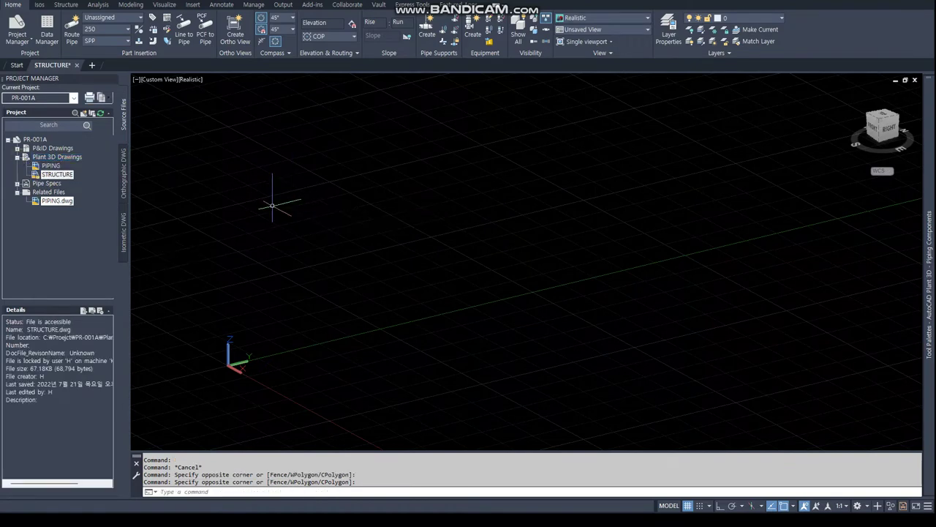
pyautogui.write('xref')
pyautogui.press('Return')
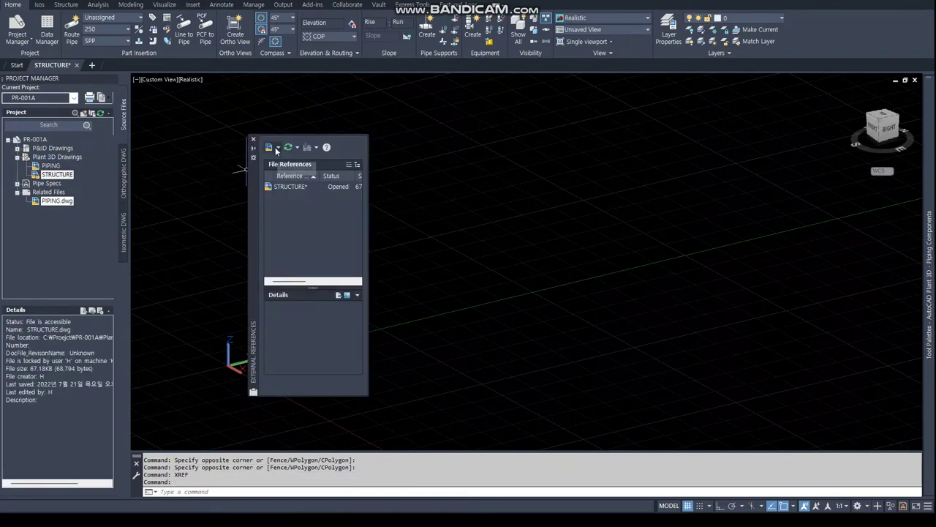
pyautogui.click(272, 149)
pyautogui.click(428, 153)
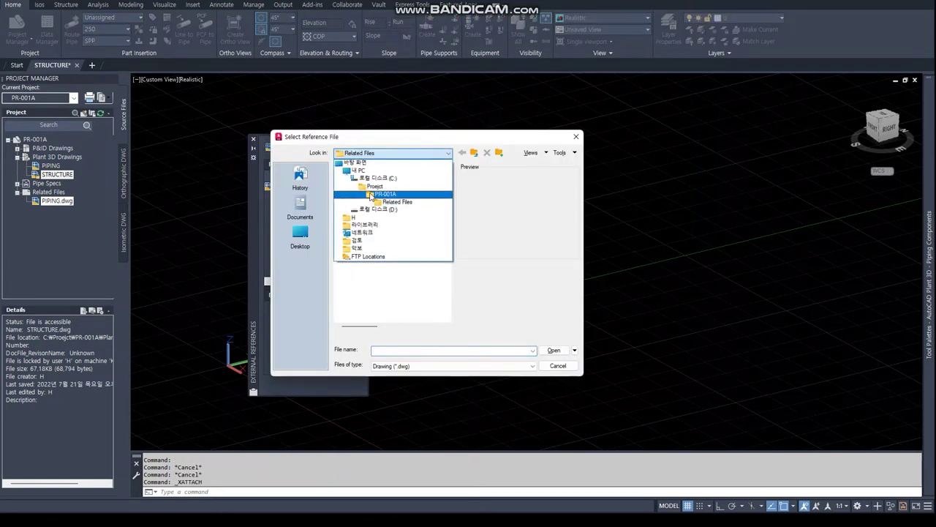
pyautogui.click(385, 202)
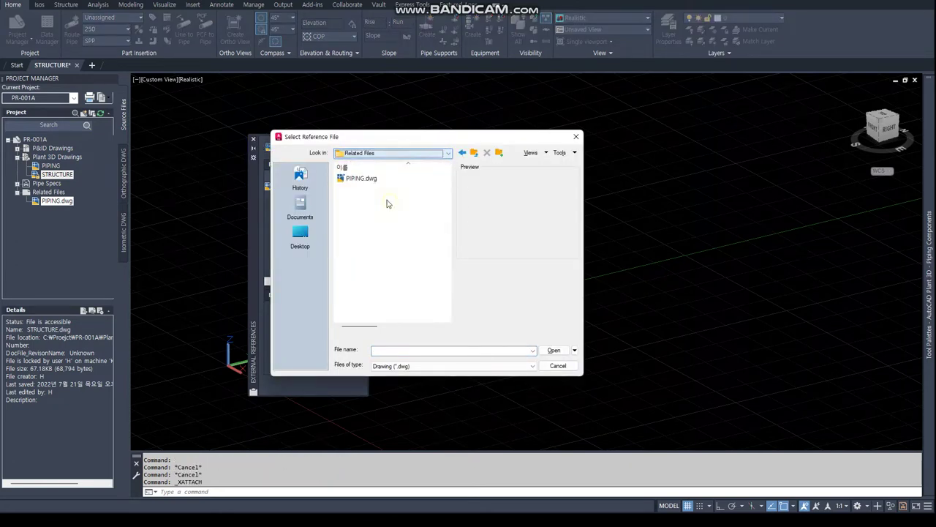
pyautogui.click(361, 178)
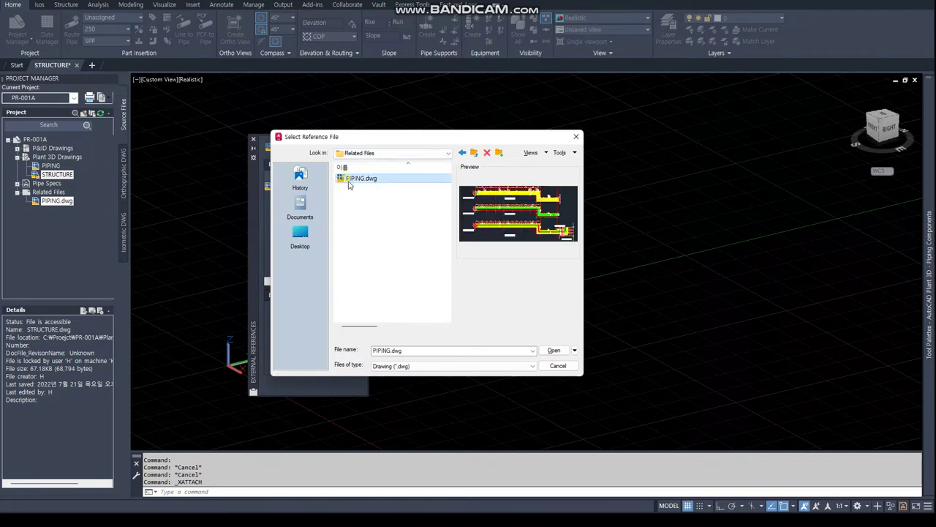
pyautogui.click(554, 349)
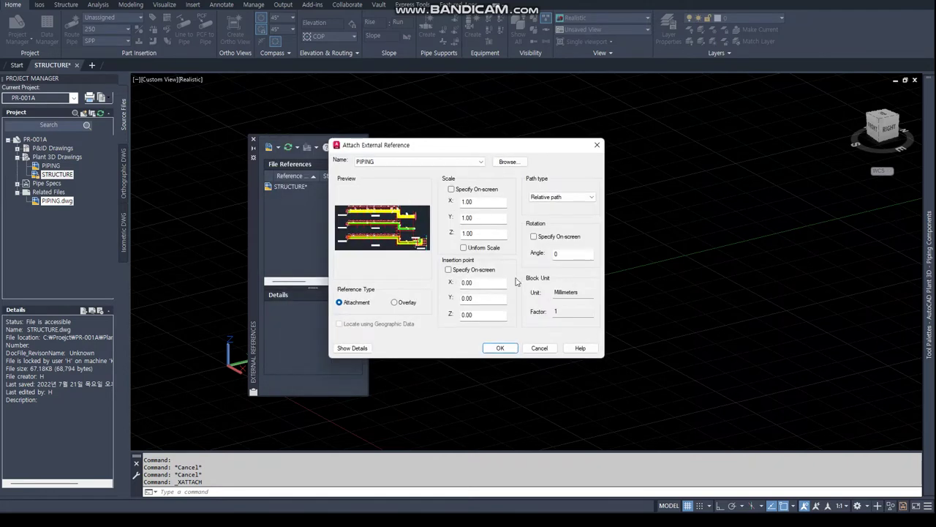
pyautogui.click(500, 348)
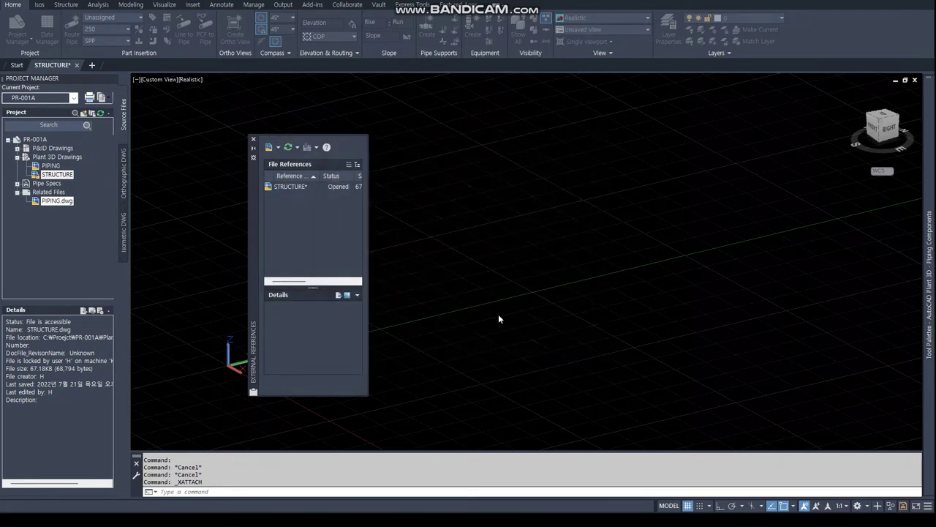
# Close the references palette, switch to plan view and zoom to the lower rack
pyautogui.click(254, 140)
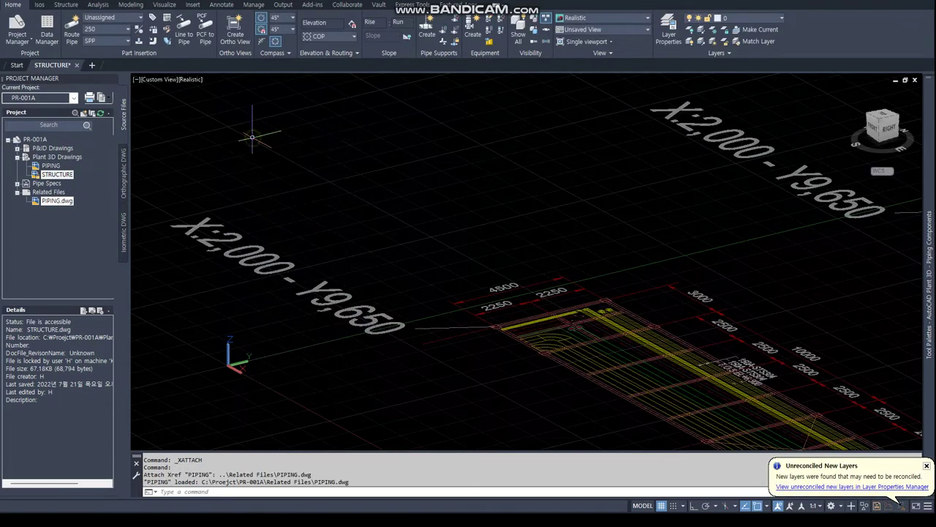
pyautogui.write('plan')
pyautogui.press('Return')
pyautogui.press('Return')
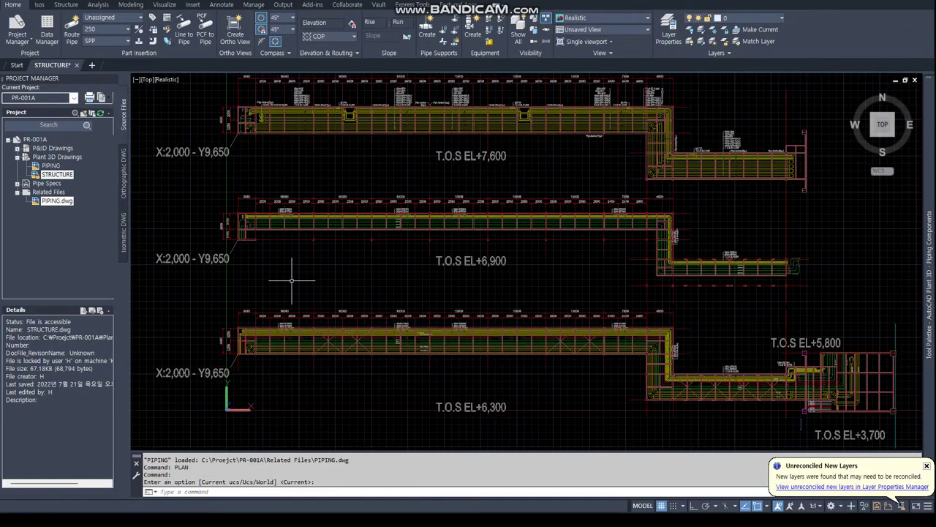
pyautogui.scroll(2, 244, 347)
pyautogui.scroll(3, 381, 327)
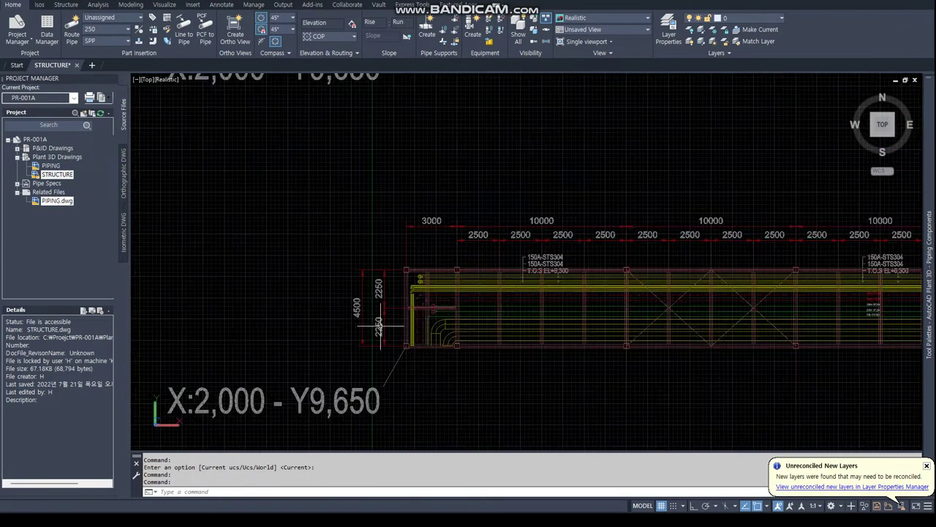
# Verify with ID that the rack corner reads X 2000, Y 9650, Z 0, then open Layer Properties
pyautogui.write('id')
pyautogui.press('Return')
pyautogui.write('end')
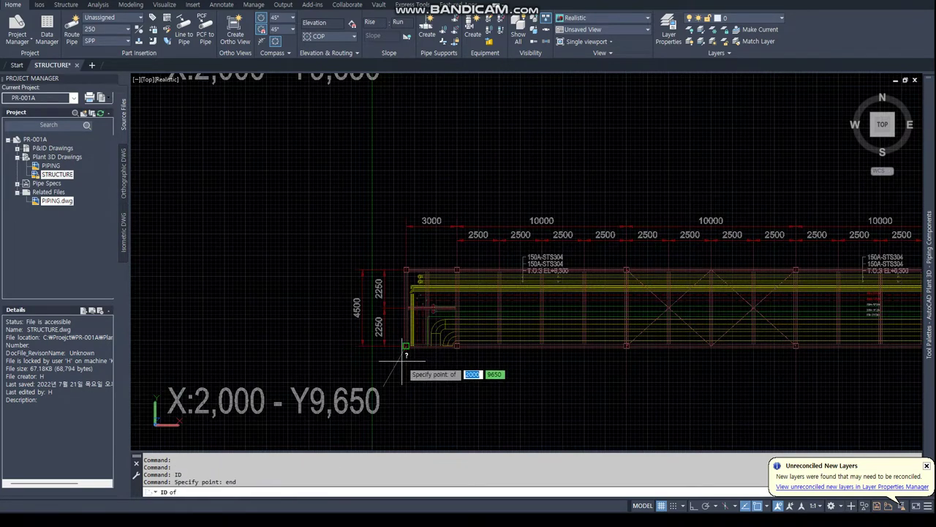
pyautogui.press('Return')
pyautogui.click(410, 354)
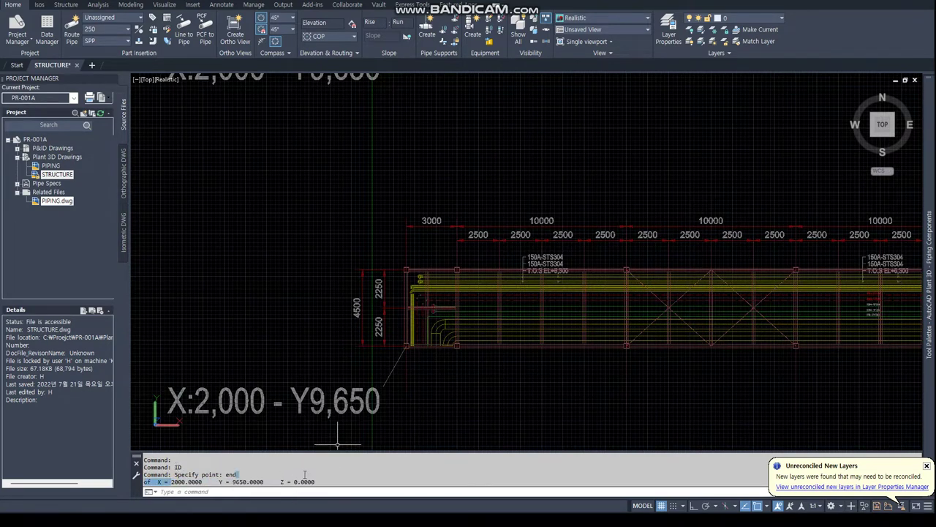
pyautogui.moveTo(338, 397); pyautogui.dragTo(315, 422, button='middle')
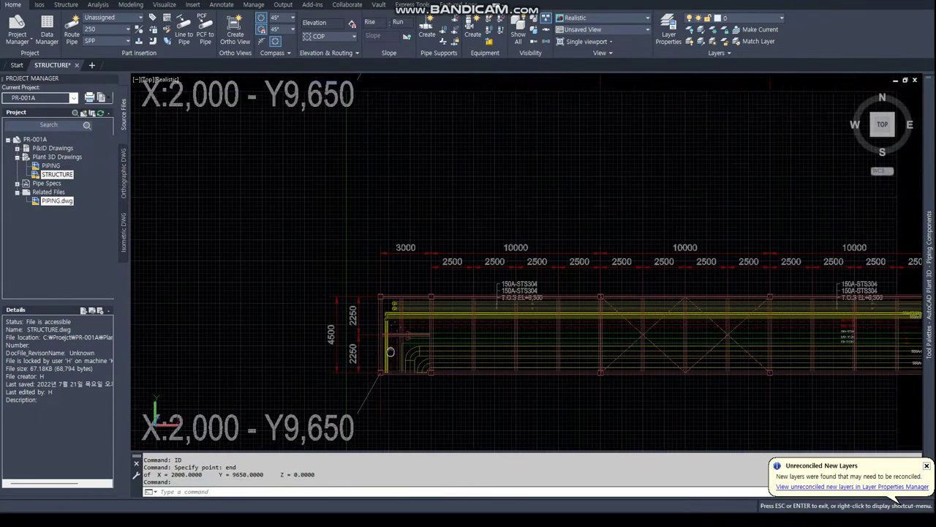
pyautogui.scroll(3, 330, 299)
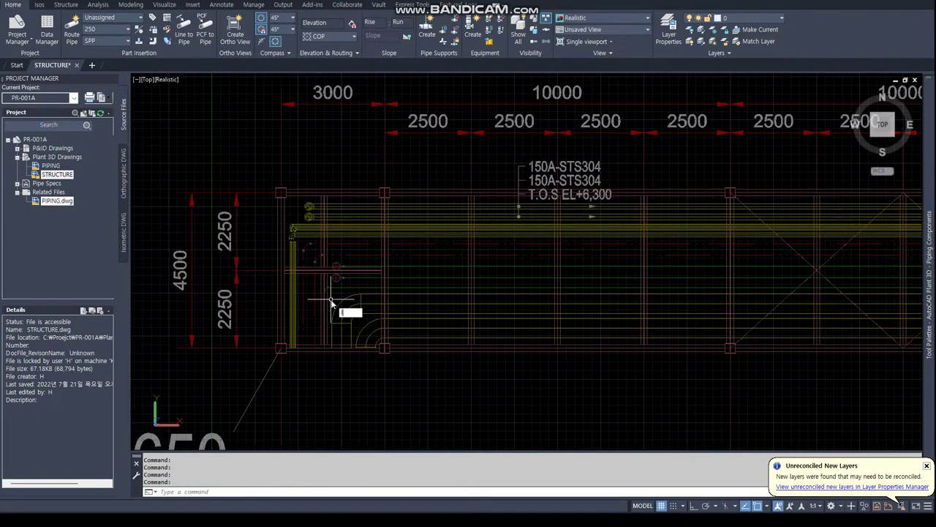
pyautogui.write('la')
pyautogui.press('Return')
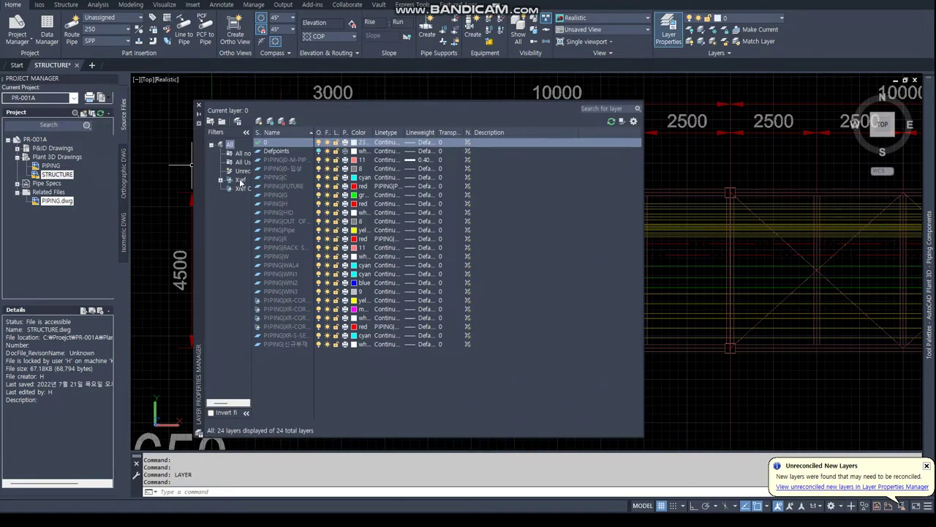
# Filter to non-Xref layers and add a red (index 1) GRID layer as current
pyautogui.click(244, 153)
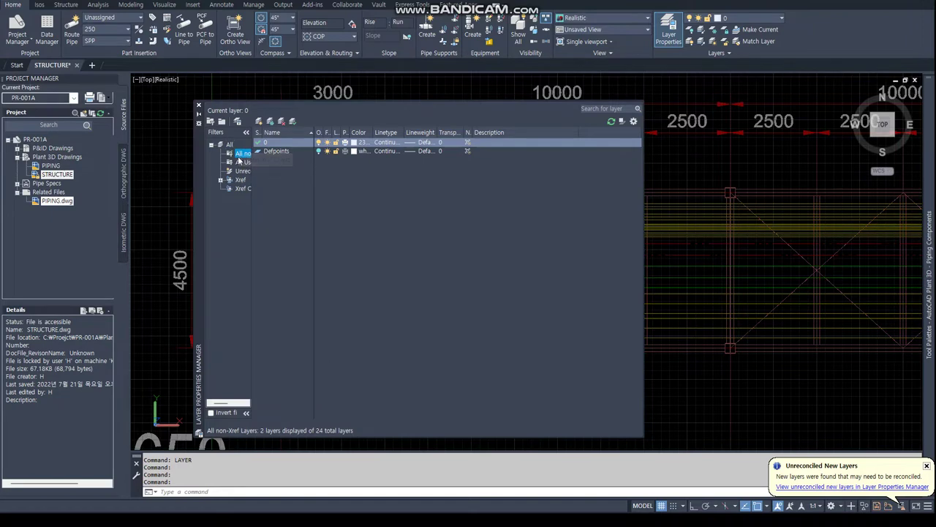
pyautogui.click(260, 123)
pyautogui.write('grid')
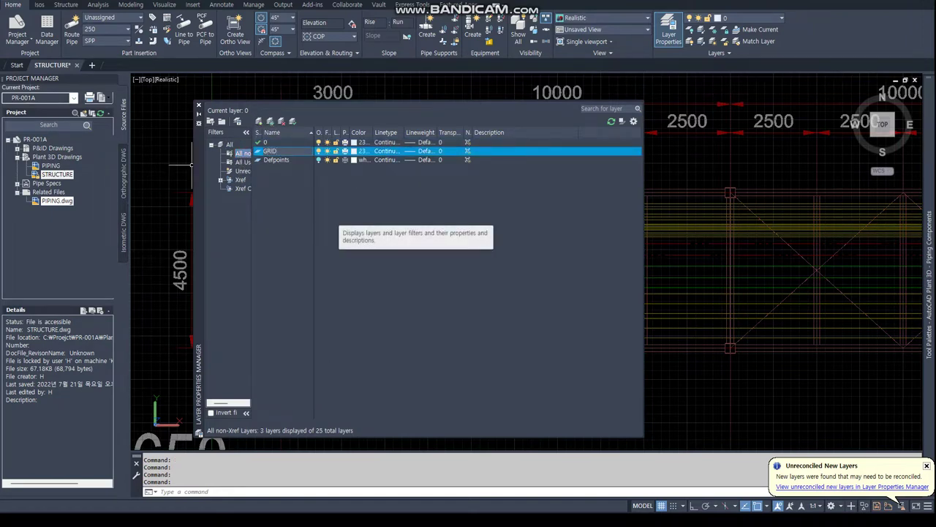
pyautogui.click(354, 151)
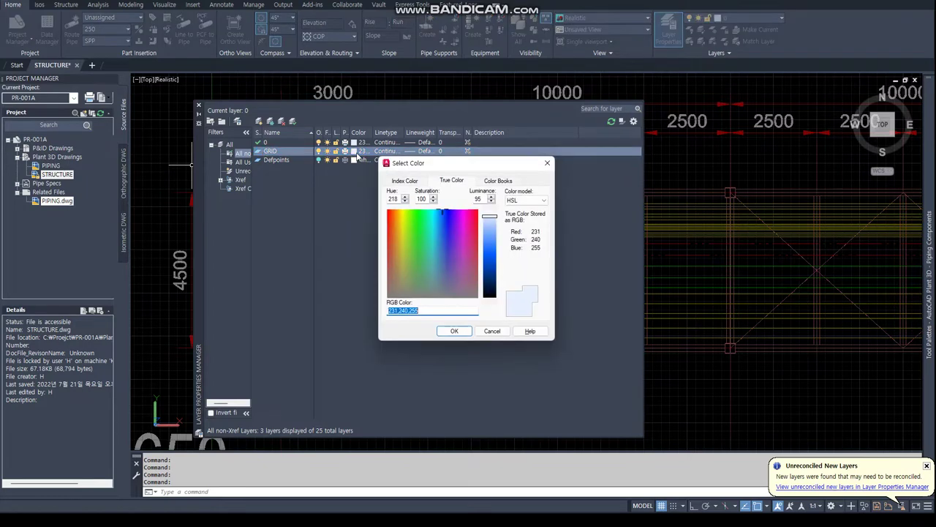
pyautogui.click(405, 181)
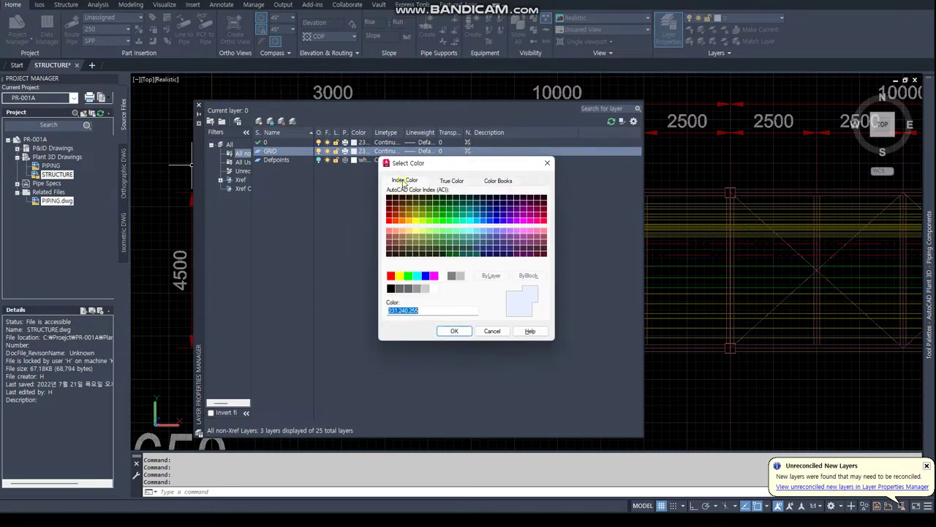
pyautogui.click(390, 275)
pyautogui.click(453, 331)
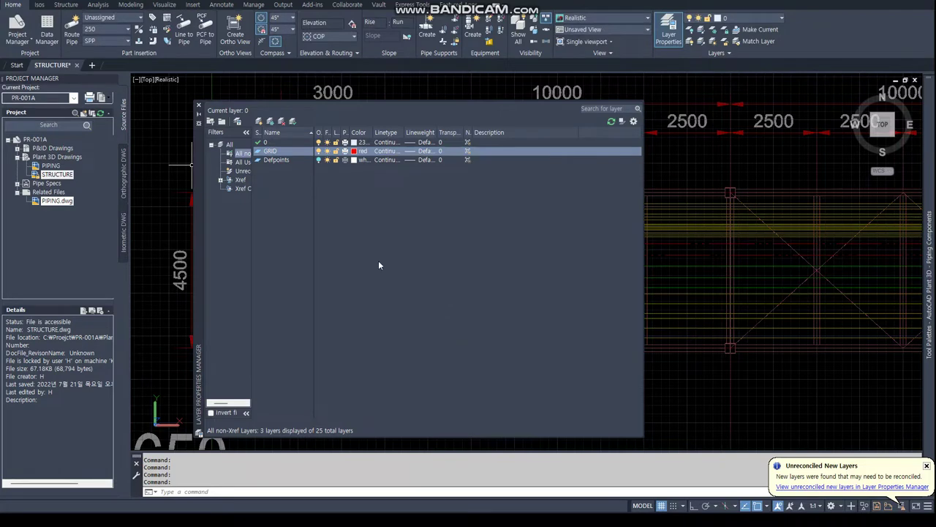
pyautogui.click(198, 105)
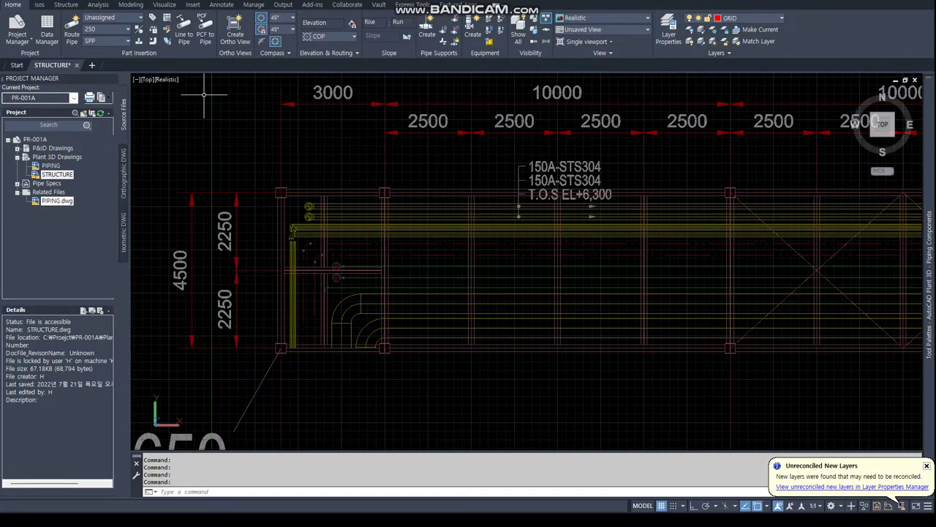
# Start a structural grid named PR- and pick column axis points along the rack bays from 2000.0605
pyautogui.click(66, 4)
pyautogui.click(34, 28)
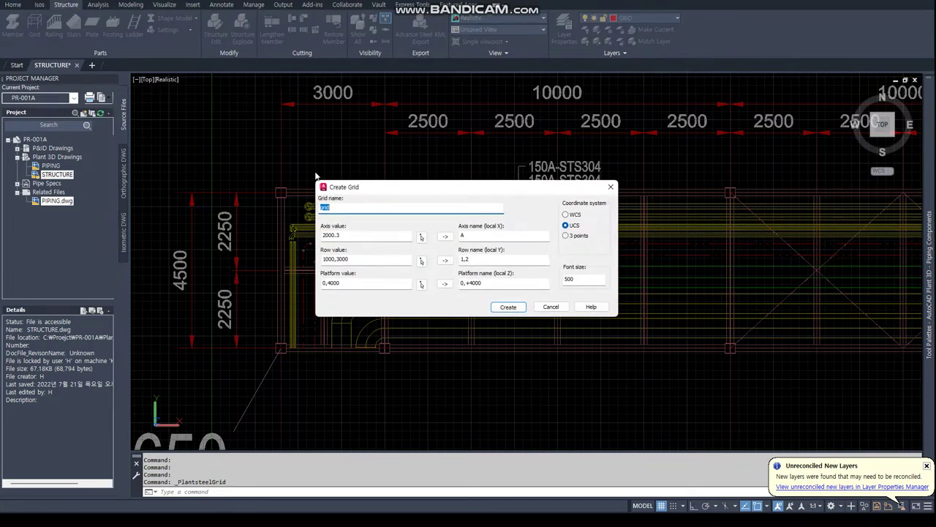
pyautogui.write('PR')
pyautogui.write('-001A-1')
pyautogui.click(422, 237)
pyautogui.scroll(-2, 315, 160)
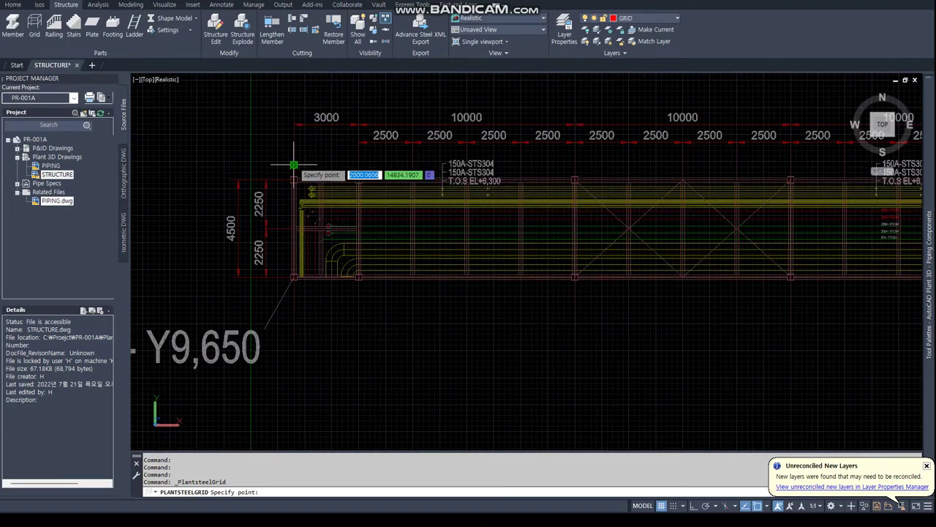
pyautogui.click(575, 159)
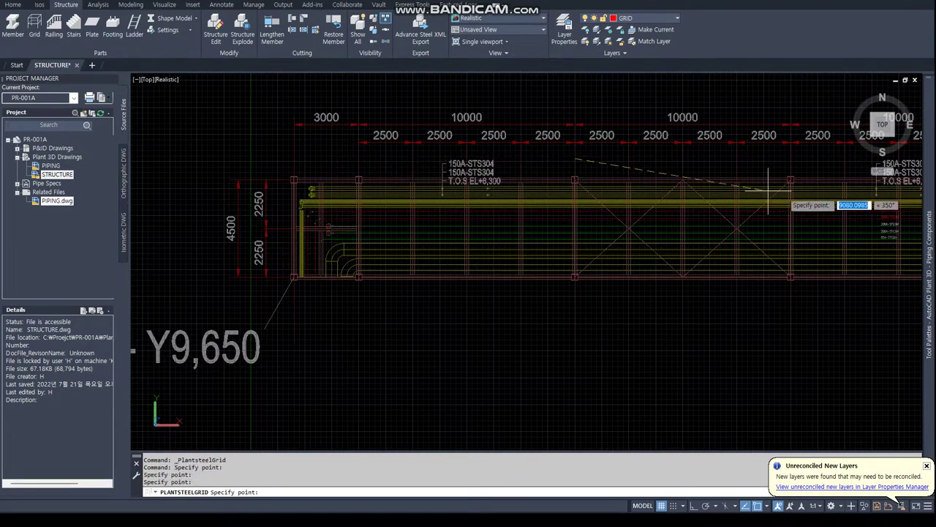
pyautogui.moveTo(556, 192); pyautogui.dragTo(478, 241, button='middle')
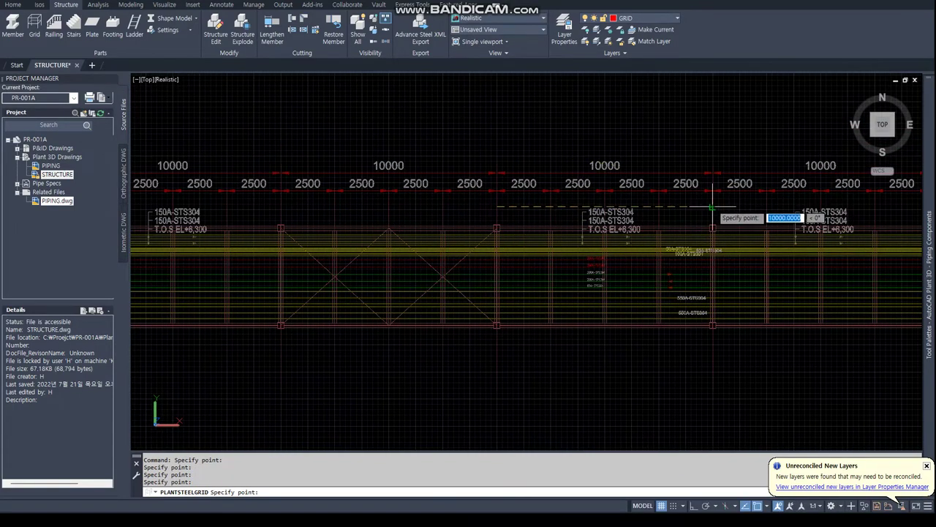
pyautogui.moveTo(713, 208)
pyautogui.mouseDown(button='middle')
pyautogui.moveTo(747, 224)
pyautogui.moveTo(282, 230)
pyautogui.mouseUp(button='middle')
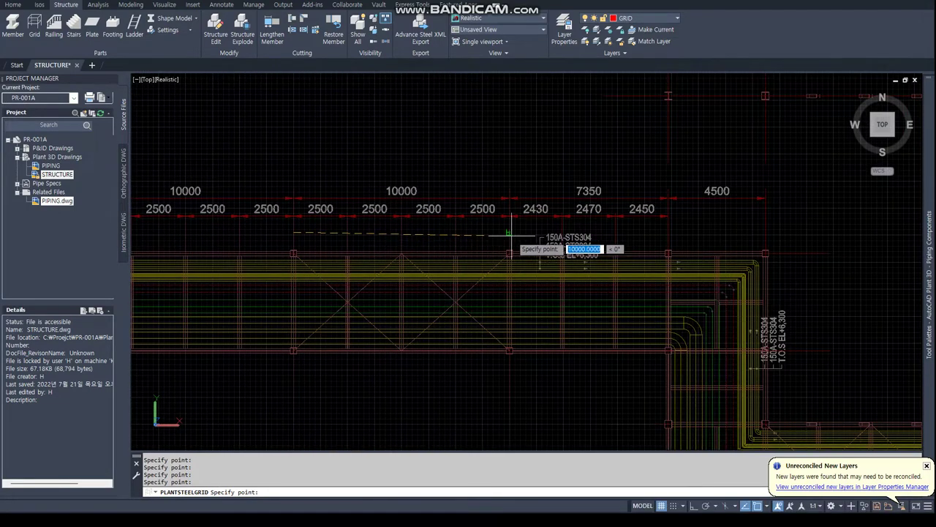
pyautogui.scroll(-4, 414, 302)
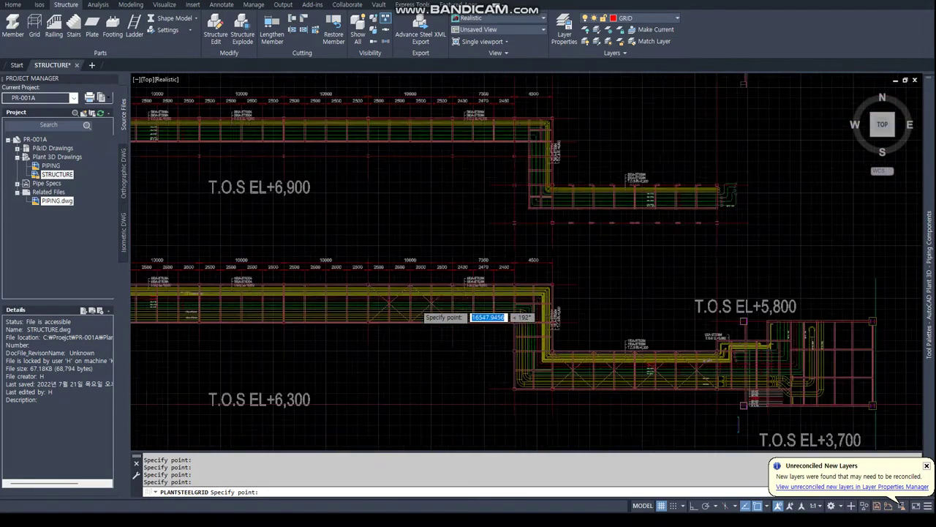
pyautogui.press('Return')
# Generate axis names A–J, then pick grid rows at 9650 and 14150 and name them
pyautogui.click(444, 238)
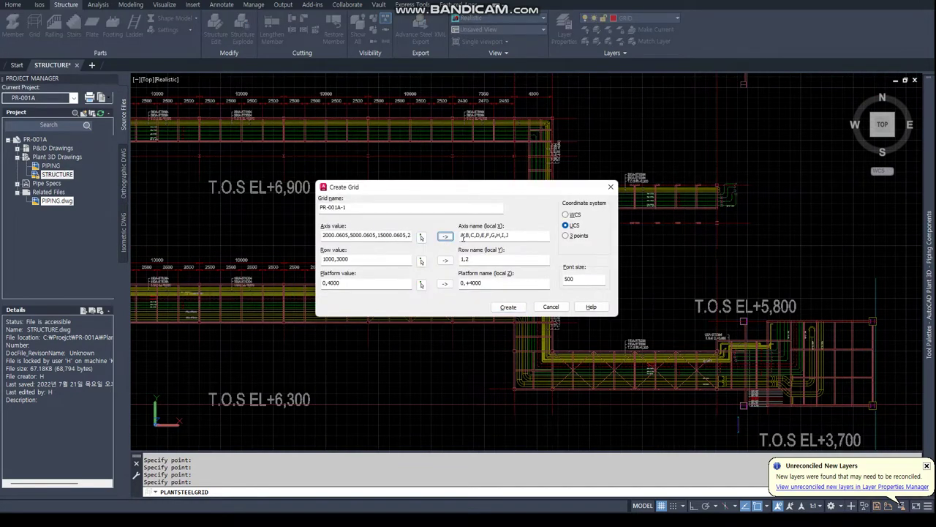
pyautogui.moveTo(444, 188); pyautogui.dragTo(526, 140)
pyautogui.click(503, 212)
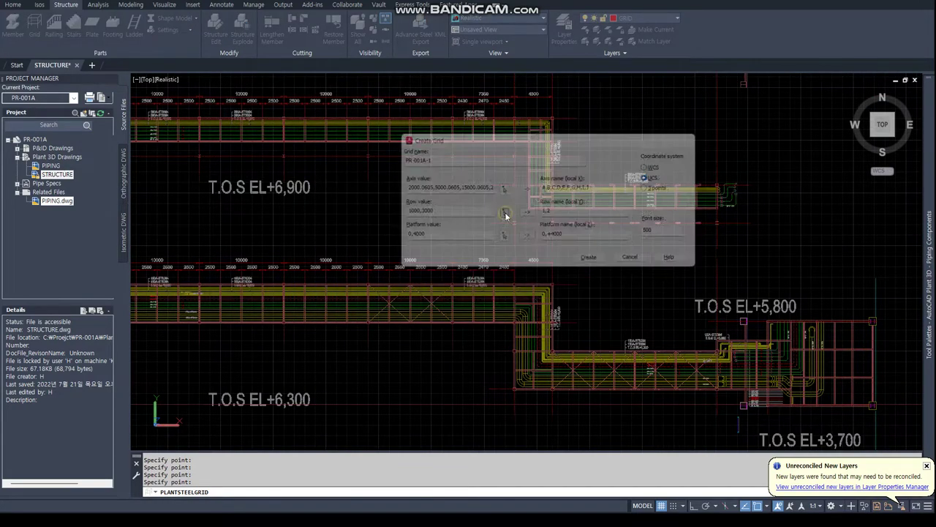
pyautogui.scroll(-3, 272, 312)
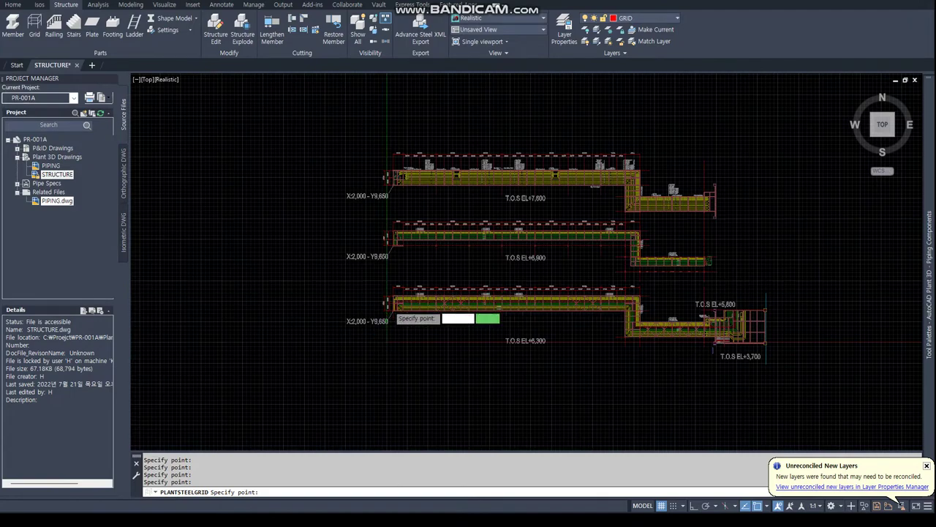
pyautogui.scroll(5, 416, 338)
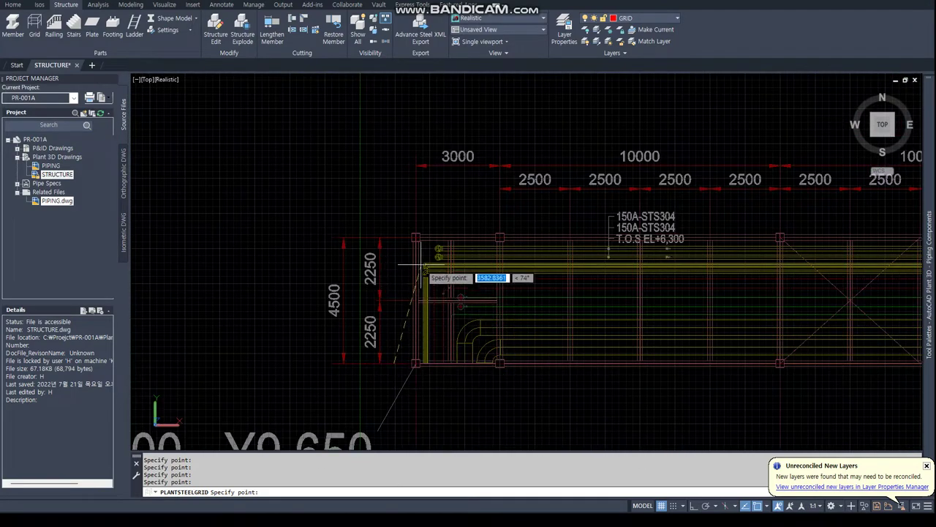
pyautogui.click(398, 240)
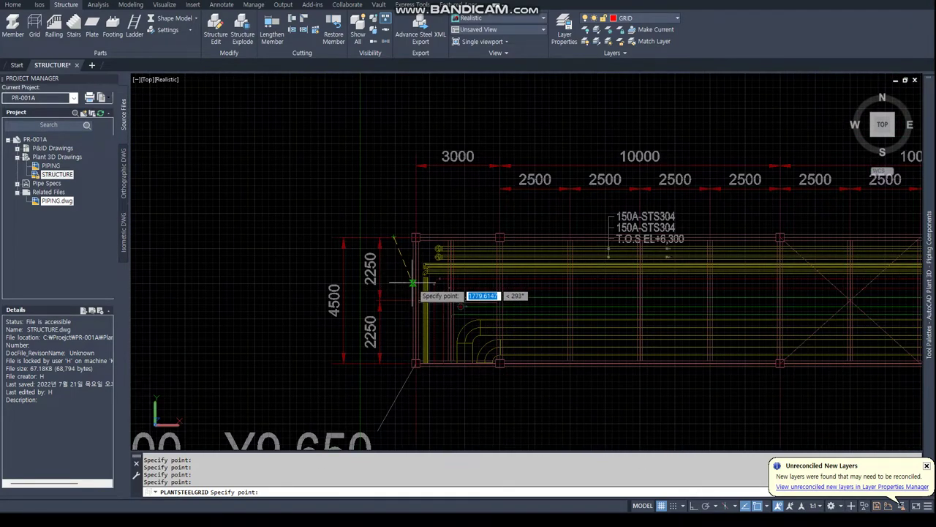
pyautogui.press('Return')
pyautogui.click(442, 260)
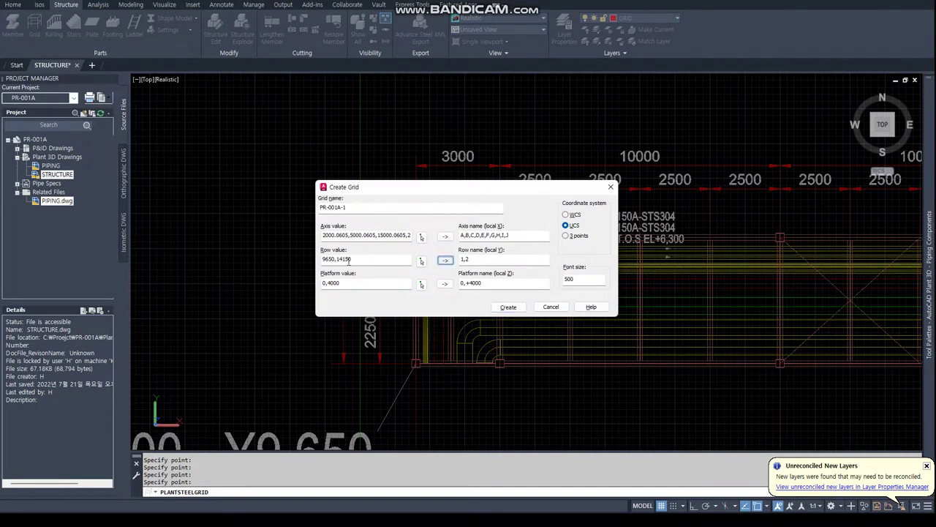
pyautogui.moveTo(466, 194); pyautogui.dragTo(255, 250)
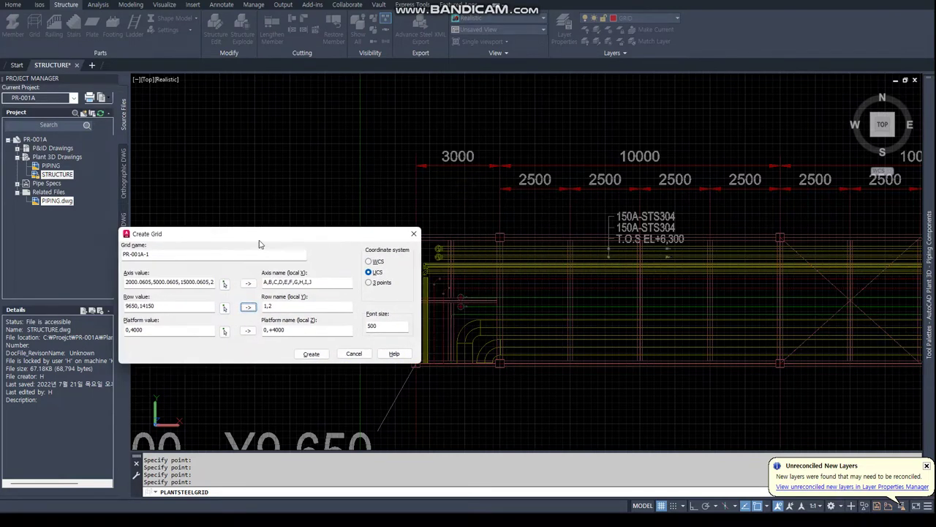
# Set platform levels 0, 6300, 6900 and 7600 and create grid PR-001A-1
pyautogui.click(210, 340)
pyautogui.scroll(-6, 544, 302)
pyautogui.moveTo(677, 287); pyautogui.dragTo(418, 326, button='middle')
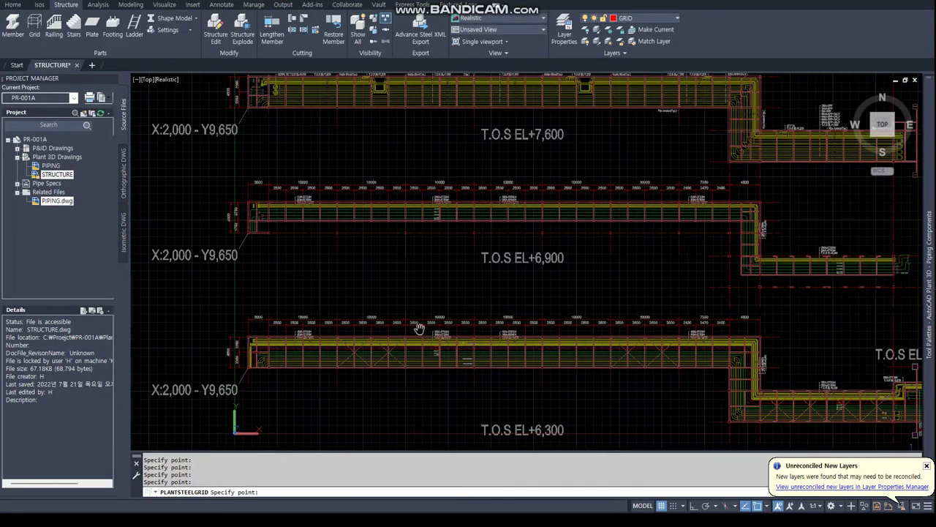
pyautogui.click(419, 328)
pyautogui.moveTo(428, 201); pyautogui.dragTo(228, 217)
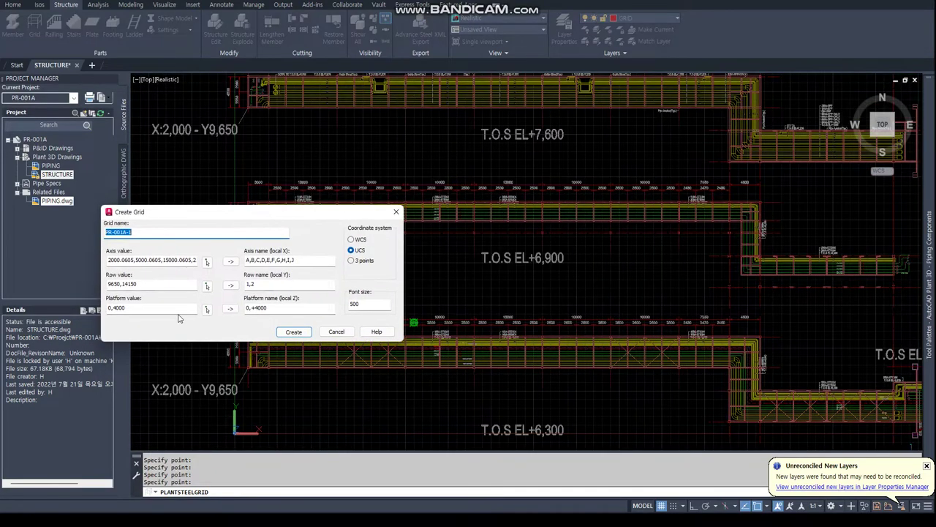
pyautogui.doubleClick(147, 308)
pyautogui.write('0,')
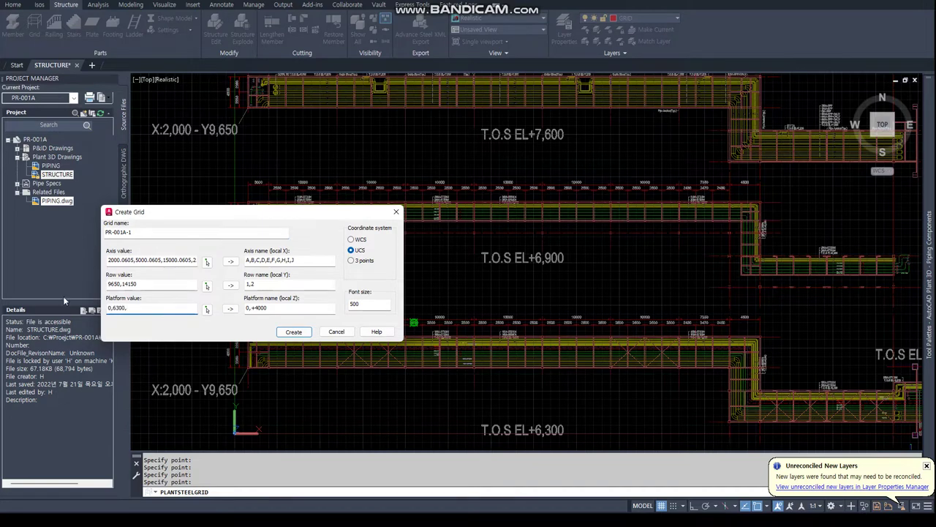
pyautogui.write('6900,7600')
pyautogui.click(233, 310)
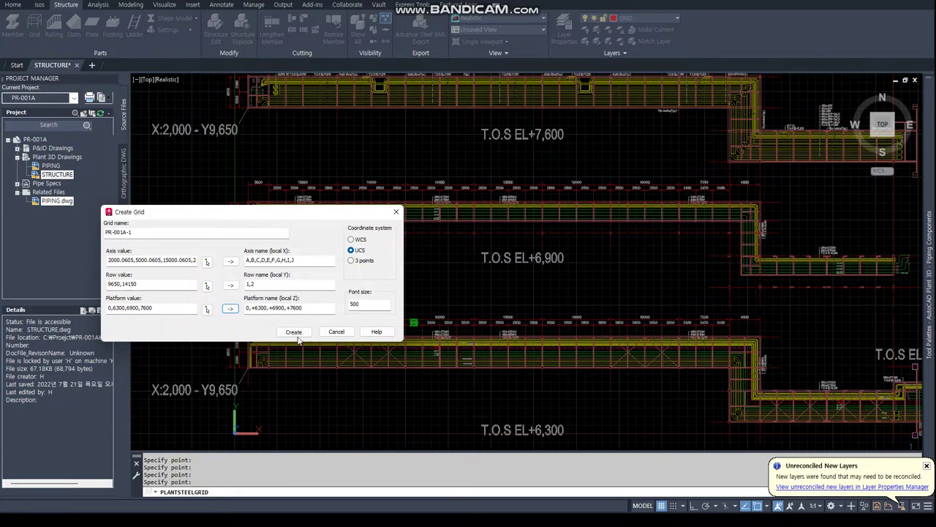
pyautogui.click(294, 333)
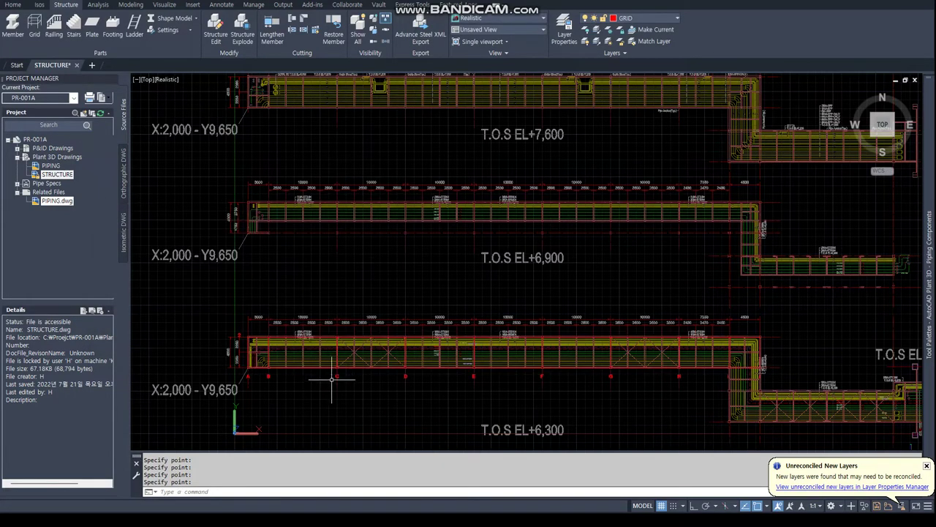
pyautogui.keyDown('shift'); pyautogui.moveTo(331, 378); pyautogui.dragTo(337, 321, button='middle'); pyautogui.keyUp('shift')
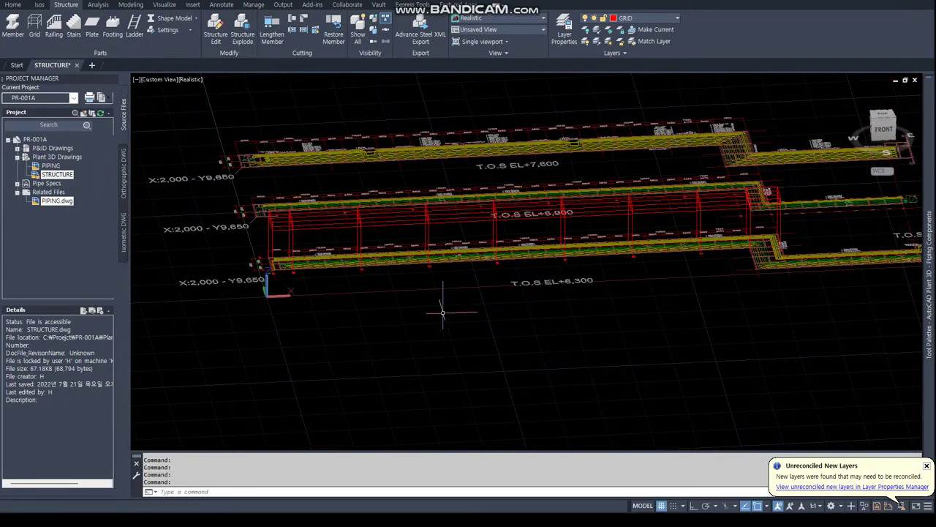
# Orbit to a 3D view and split the drawing into two vertical viewports with VPORTS
pyautogui.keyDown('shift'); pyautogui.moveTo(438, 313); pyautogui.dragTo(492, 337, button='middle'); pyautogui.keyUp('shift')
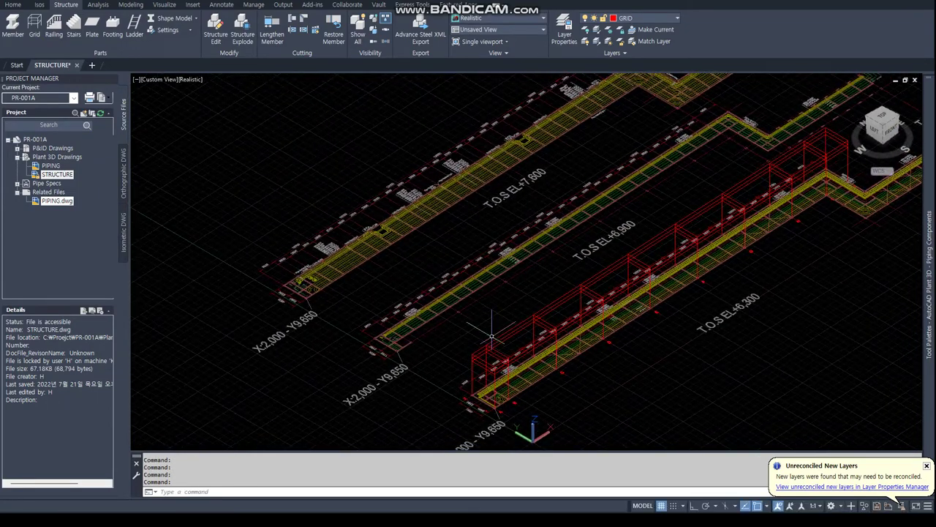
pyautogui.write('vports')
pyautogui.press('Return')
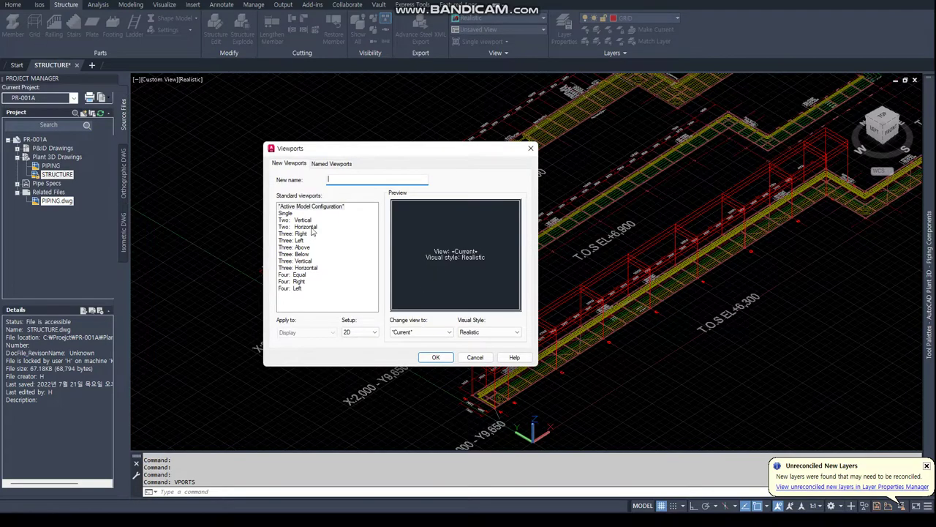
pyautogui.click(303, 220)
pyautogui.click(435, 357)
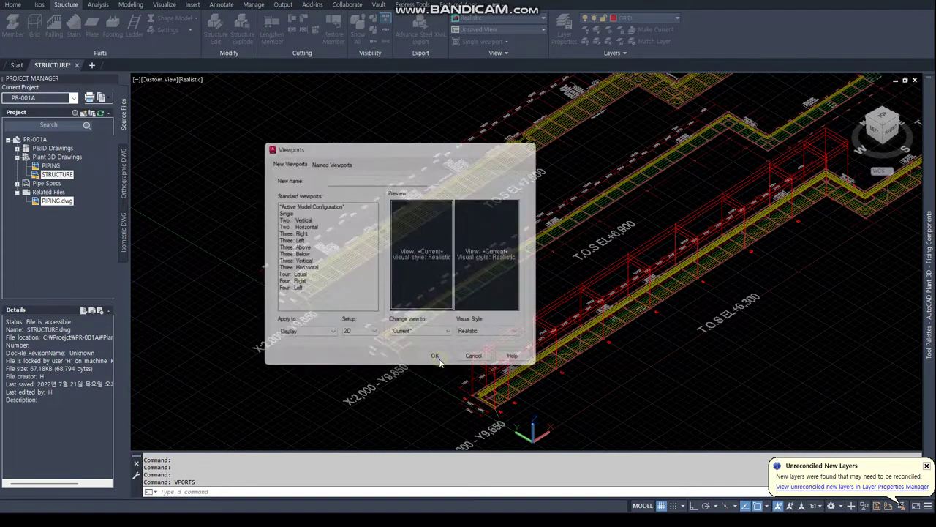
# Zoom and pan the left viewport onto the grid's start corner
pyautogui.scroll(1, 688, 315)
pyautogui.scroll(3, 658, 318)
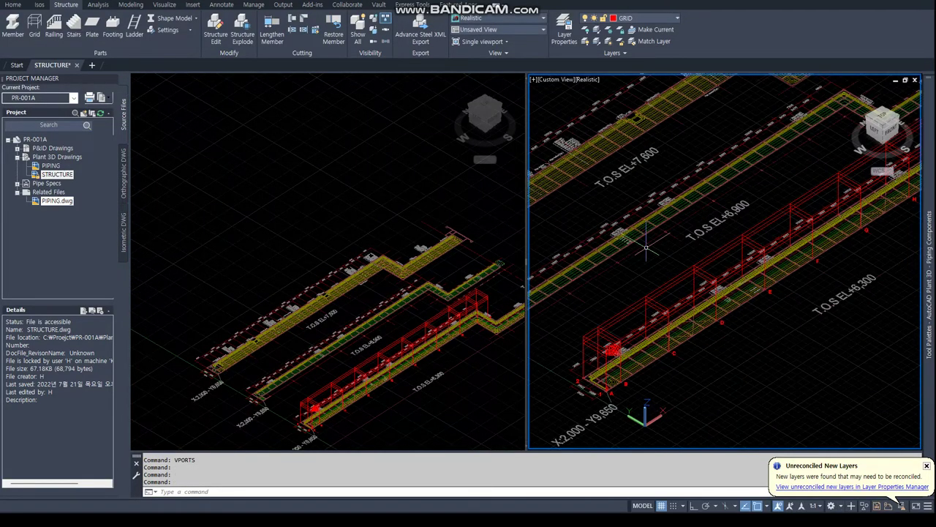
pyautogui.scroll(2, 630, 321)
pyautogui.click(293, 335)
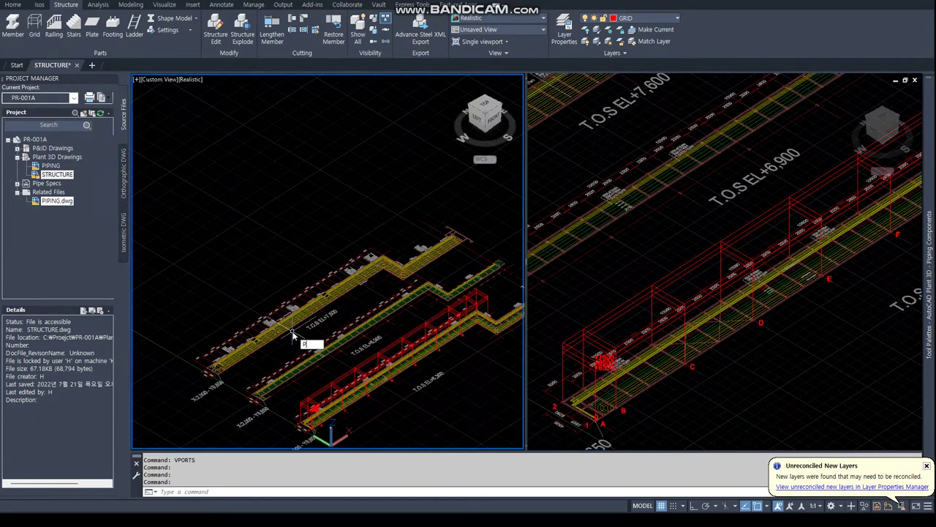
pyautogui.press('Escape')
pyautogui.press('Escape')
pyautogui.press('Escape')
pyautogui.scroll(3, 363, 362)
pyautogui.scroll(2, 307, 329)
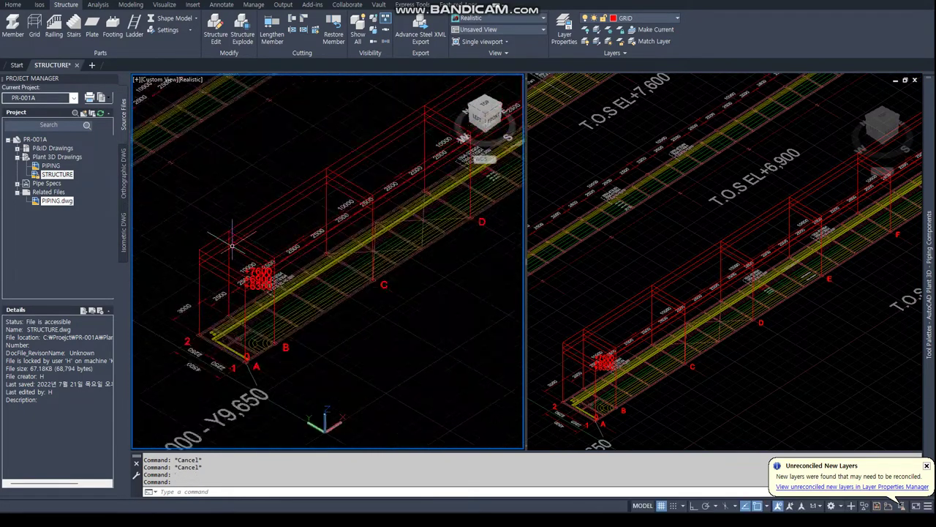
pyautogui.scroll(2, 241, 292)
pyautogui.moveTo(195, 258); pyautogui.dragTo(237, 281, button='middle')
pyautogui.moveTo(237, 282); pyautogui.dragTo(245, 309)
pyautogui.press('Escape')
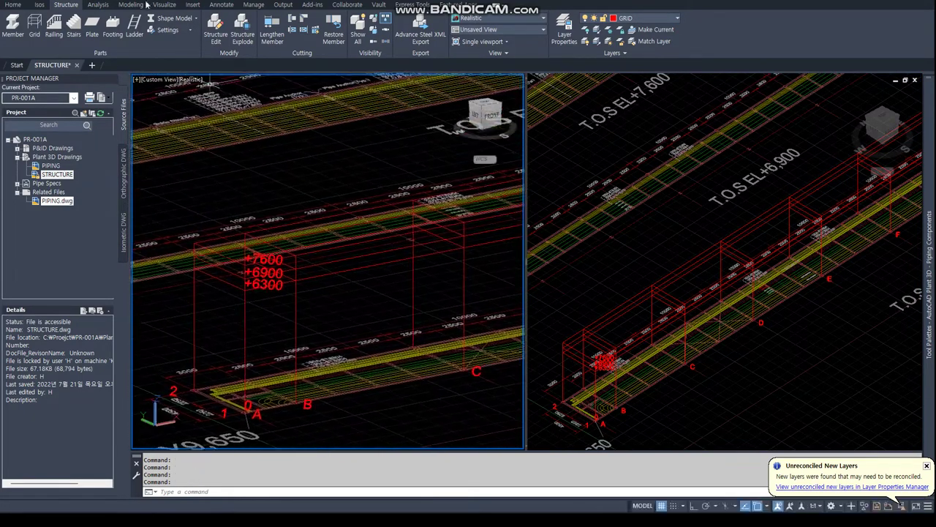
pyautogui.click(168, 29)
# Set member settings to JIS standard, H Shape, size H Shape 300x300
pyautogui.click(183, 45)
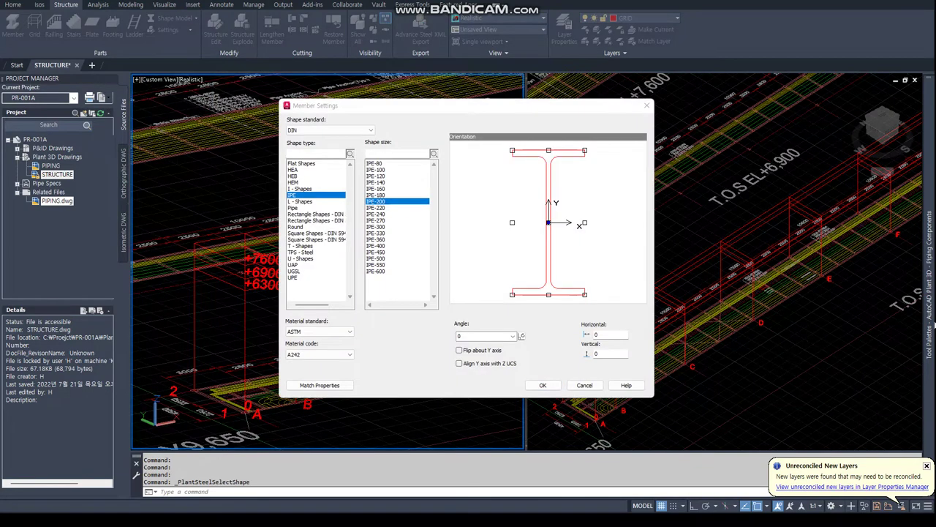
pyautogui.click(359, 128)
pyautogui.click(324, 156)
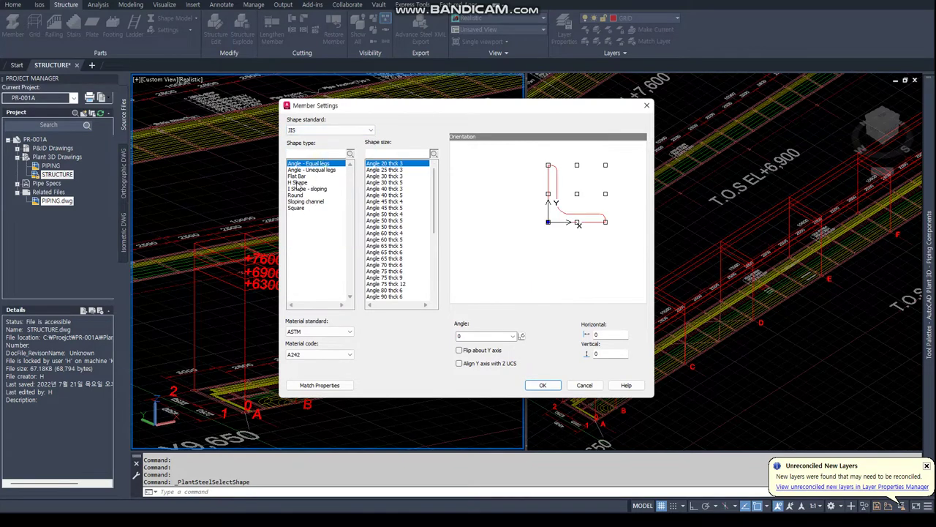
pyautogui.click(297, 183)
pyautogui.scroll(-2, 401, 271)
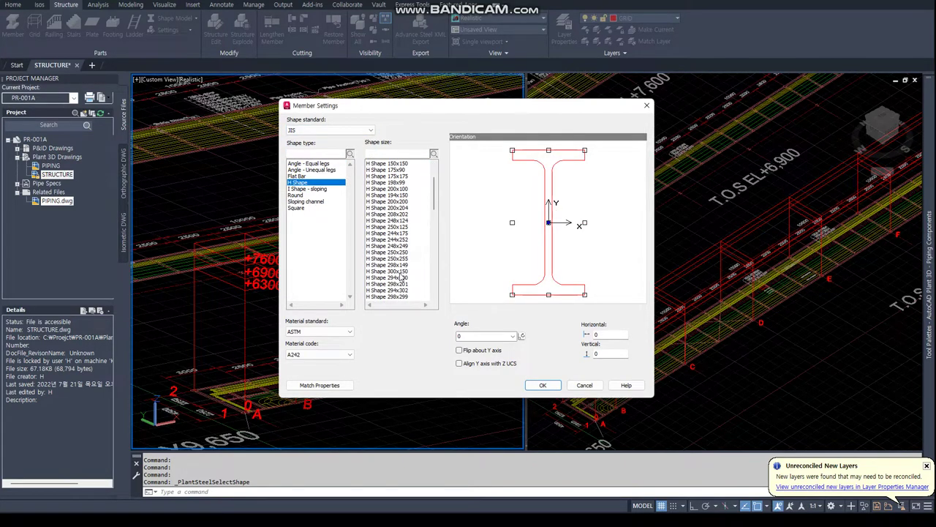
pyautogui.scroll(-2, 401, 277)
pyautogui.scroll(-2, 395, 261)
pyautogui.click(399, 226)
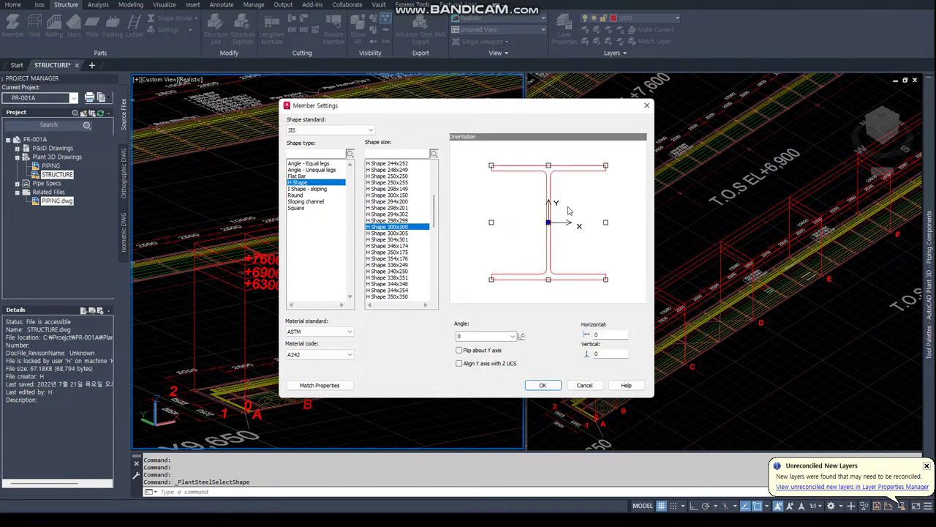
pyautogui.click(542, 386)
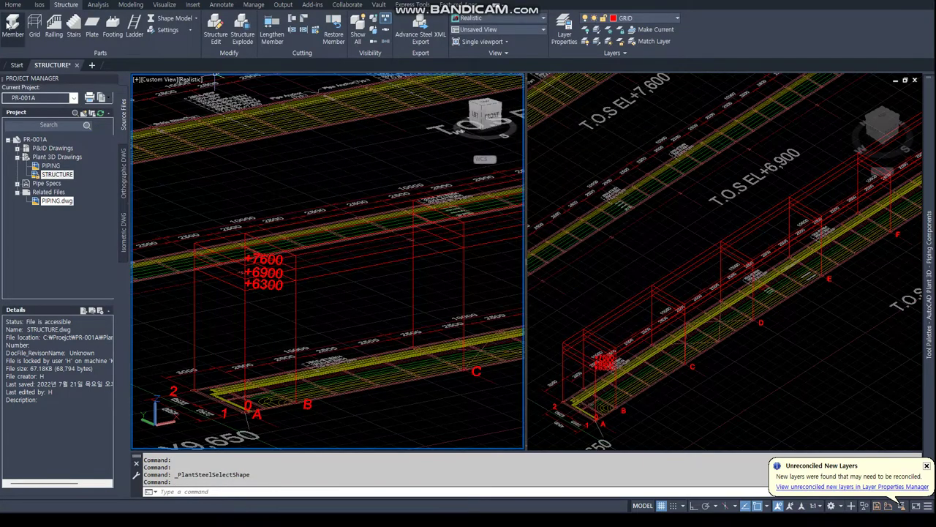
# Place an H-shape column from the grid's bottom corner to its top point at 7600
pyautogui.write('END')
pyautogui.press('Return')
pyautogui.click(194, 383)
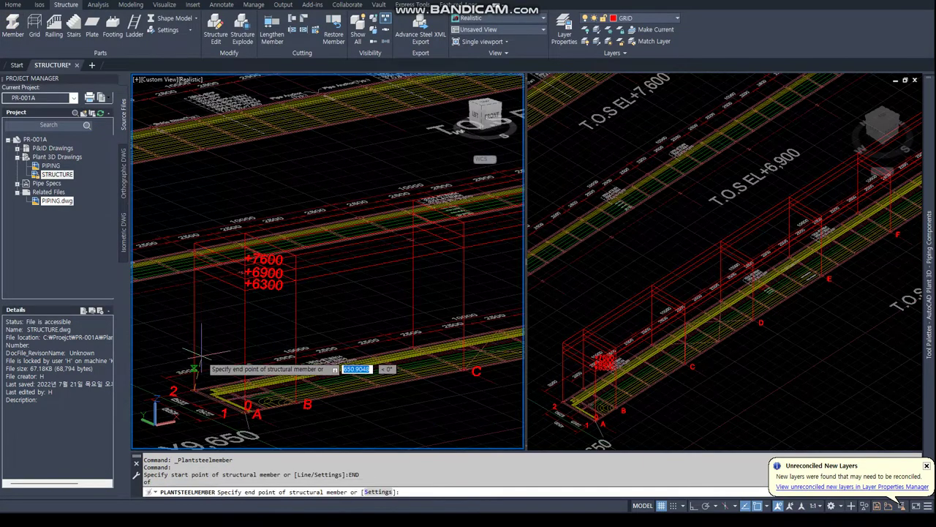
pyautogui.scroll(2, 198, 278)
pyautogui.write('END')
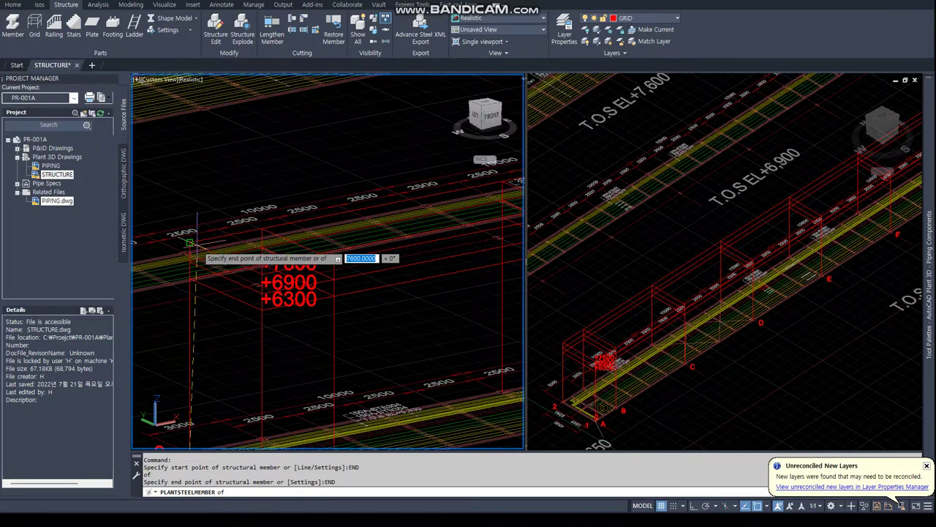
pyautogui.press('Return')
pyautogui.click(192, 243)
pyautogui.press('Return')
# Switch the right viewport to plan view and zoom in on the column's I-beam section
pyautogui.click(582, 315)
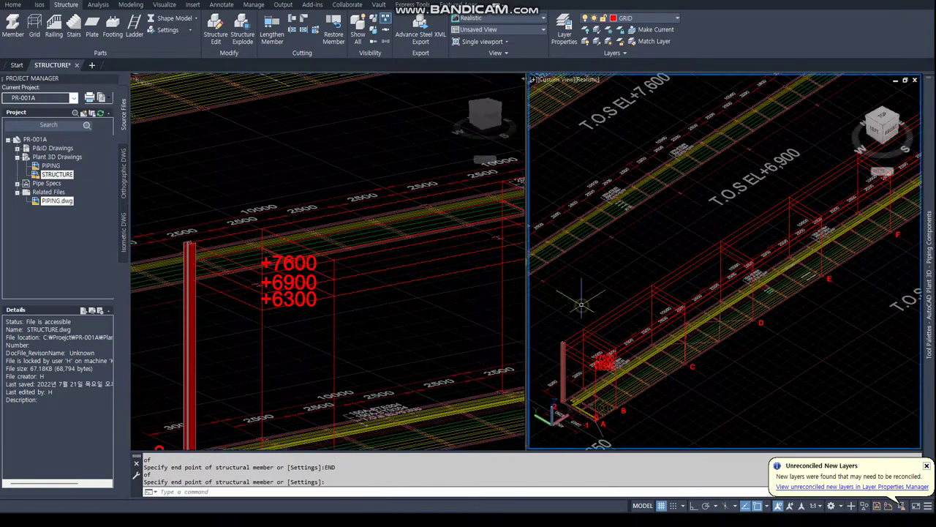
pyautogui.write('PLAN')
pyautogui.press('Return')
pyautogui.press('Return')
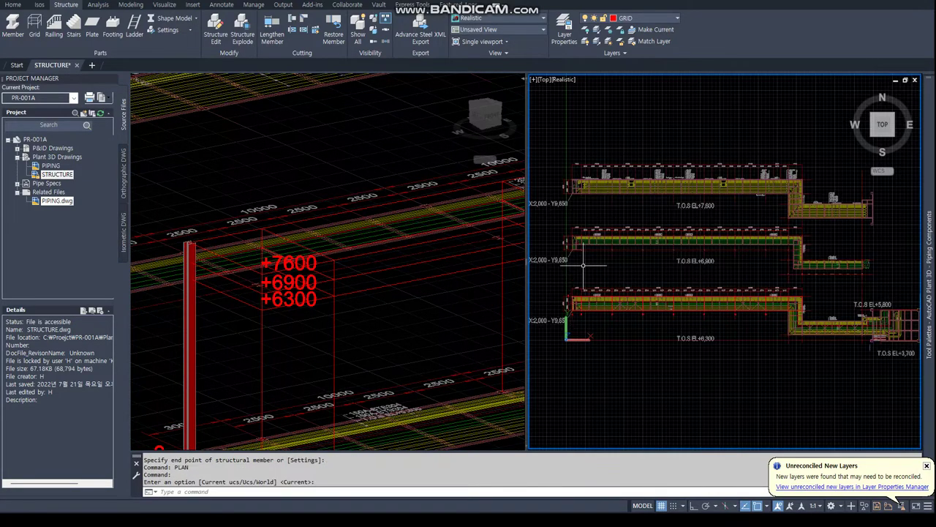
pyautogui.scroll(4, 583, 265)
pyautogui.scroll(3, 585, 265)
pyautogui.scroll(3, 600, 262)
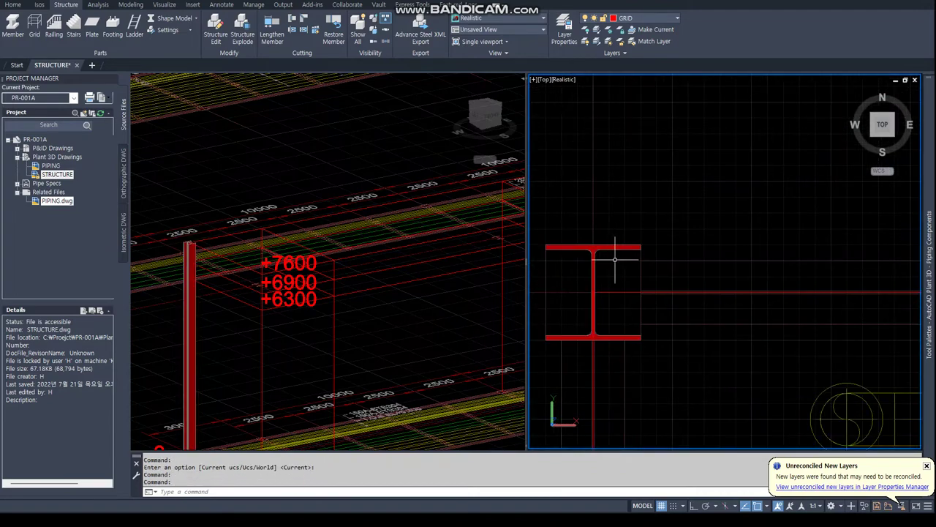
pyautogui.moveTo(550, 229); pyautogui.dragTo(644, 343)
pyautogui.press('Escape')
pyautogui.press('Escape')
pyautogui.write('LA')
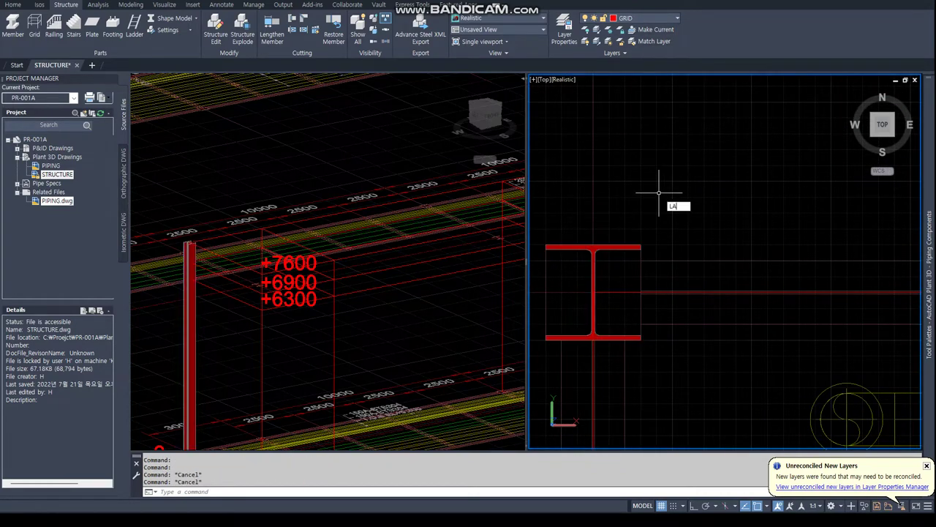
pyautogui.press('Return')
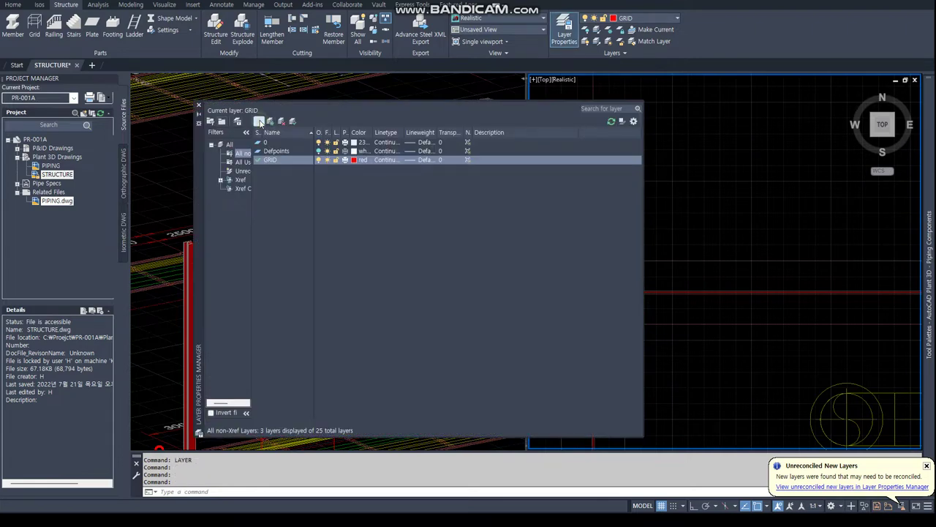
# Create a new blue layer named COL and close the layer manager
pyautogui.click(259, 121)
pyautogui.write('COL')
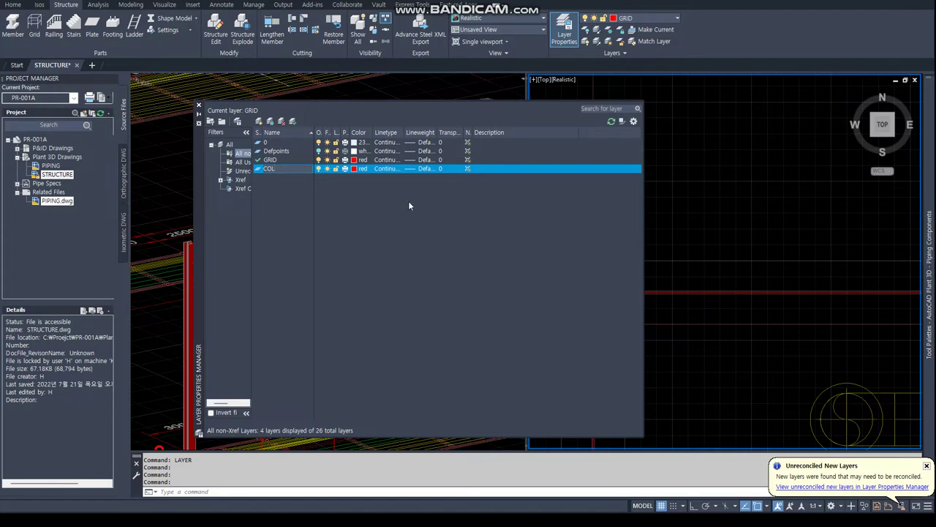
pyautogui.click(362, 169)
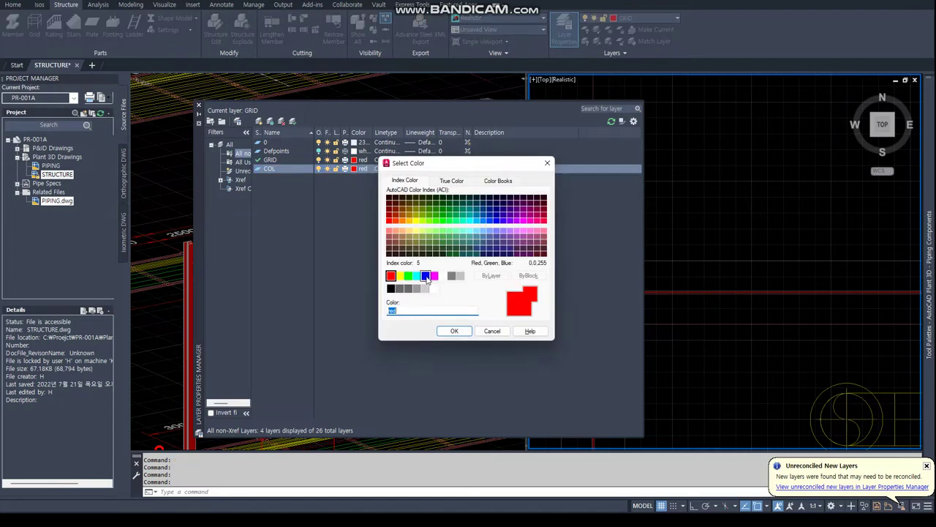
pyautogui.click(426, 276)
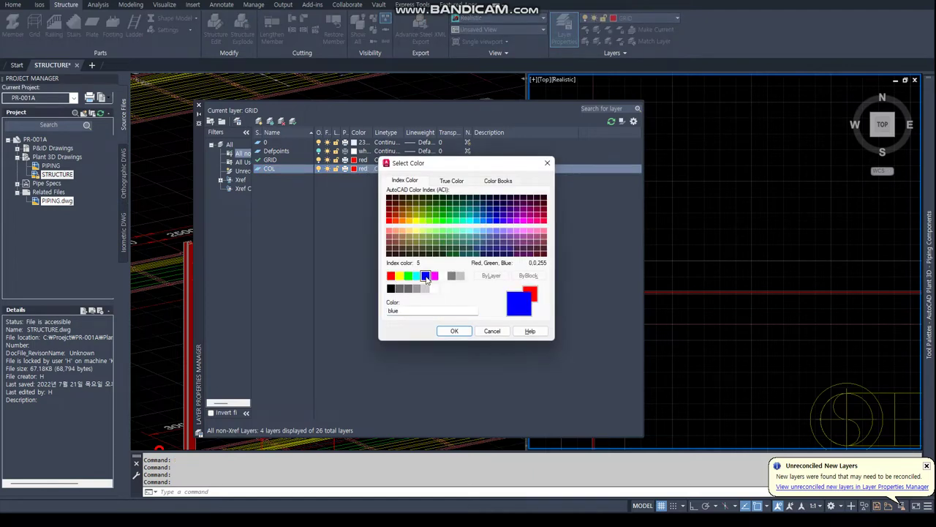
pyautogui.click(454, 332)
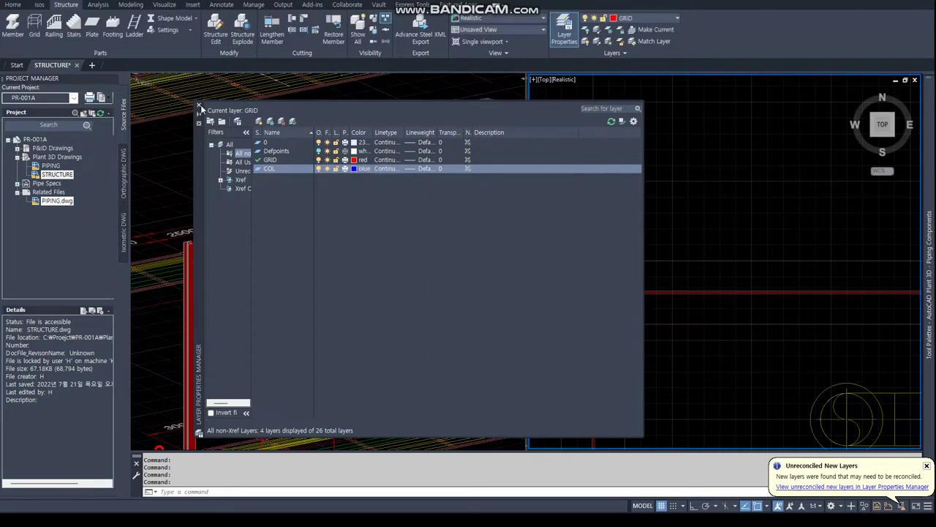
pyautogui.click(200, 108)
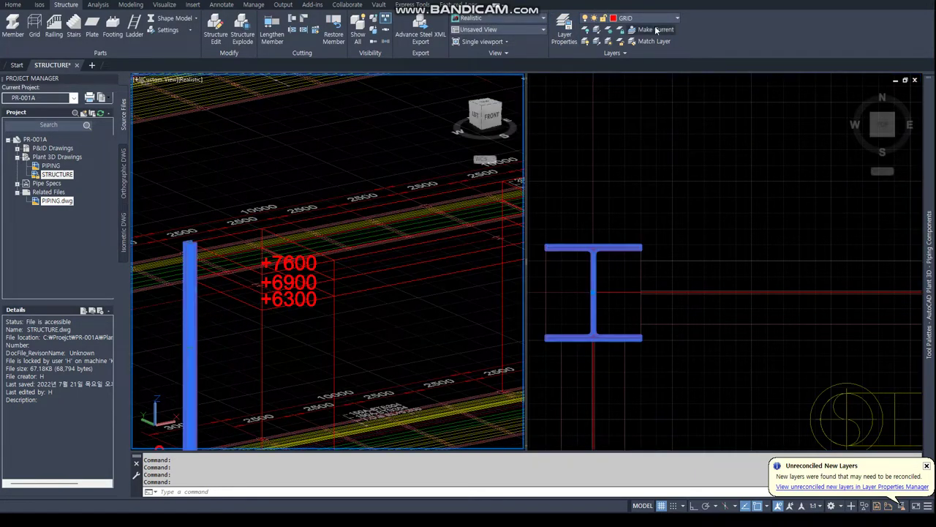
# Make COL the current layer and recentre the 3D view on the structure
pyautogui.press('Escape')
pyautogui.press('Escape')
pyautogui.press('Escape')
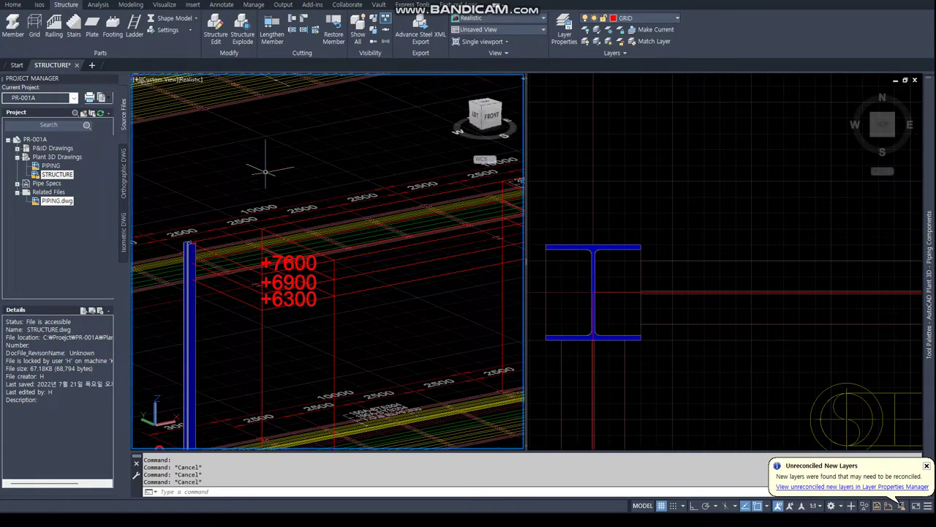
pyautogui.click(636, 19)
pyautogui.click(626, 41)
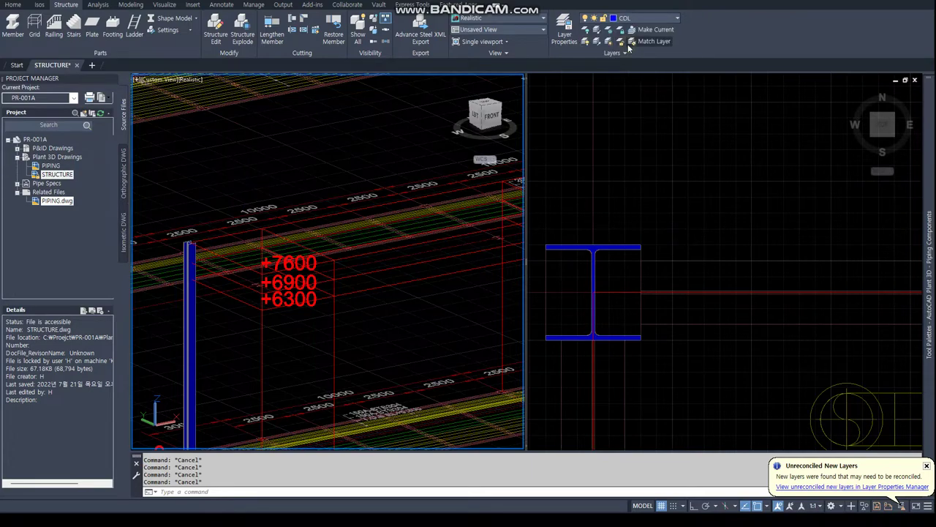
pyautogui.scroll(-3, 330, 207)
pyautogui.scroll(-3, 358, 241)
pyautogui.scroll(-2, 390, 270)
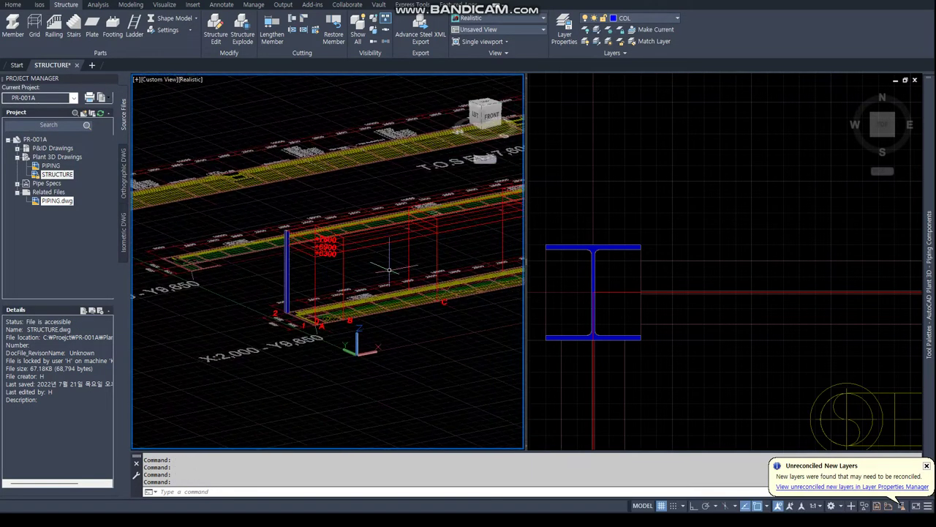
pyautogui.moveTo(372, 261); pyautogui.dragTo(321, 277, button='middle')
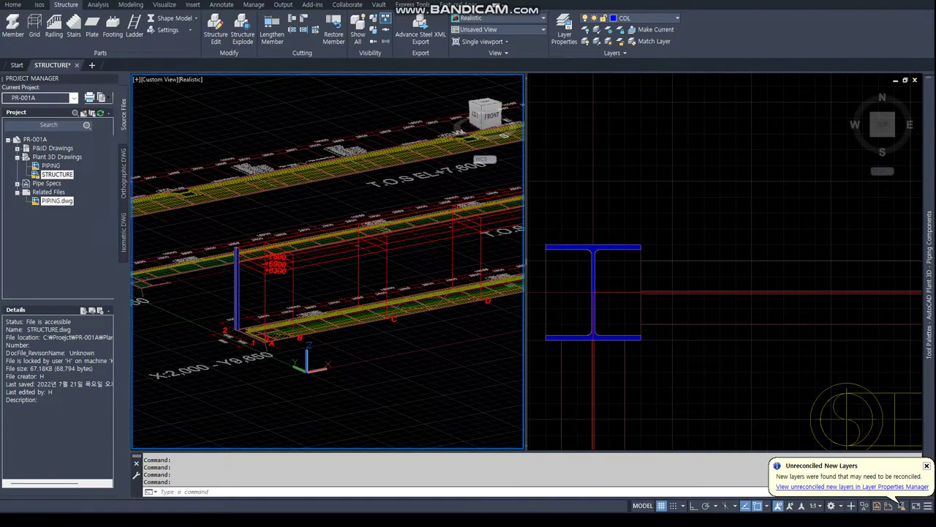
# Copy the blue column to three grid endpoints along the rack (first, misplaced attempt)
pyautogui.scroll(3, 253, 299)
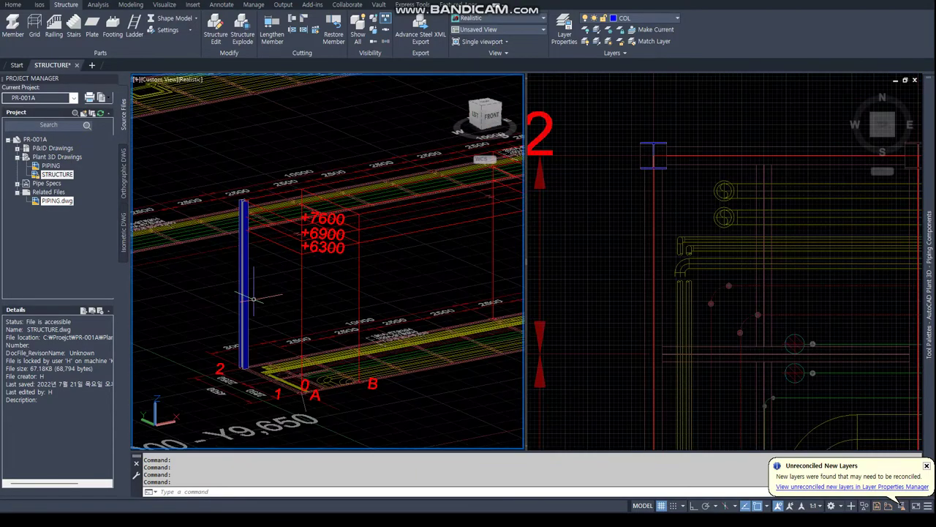
pyautogui.write('copy')
pyautogui.press('Return')
pyautogui.click(247, 298)
pyautogui.press('Return')
pyautogui.scroll(3, 252, 219)
pyautogui.write('end')
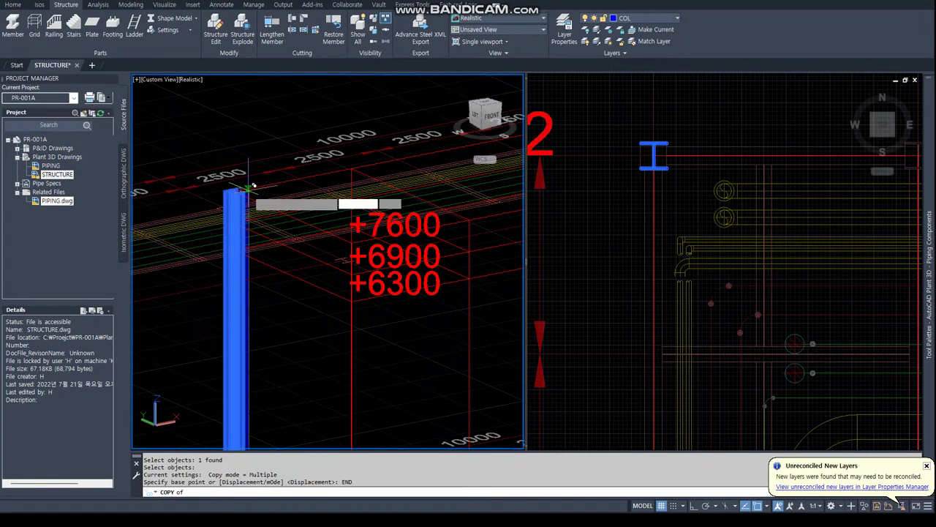
pyautogui.click(249, 188)
pyautogui.write('end')
pyautogui.click(347, 168)
pyautogui.write('ed')
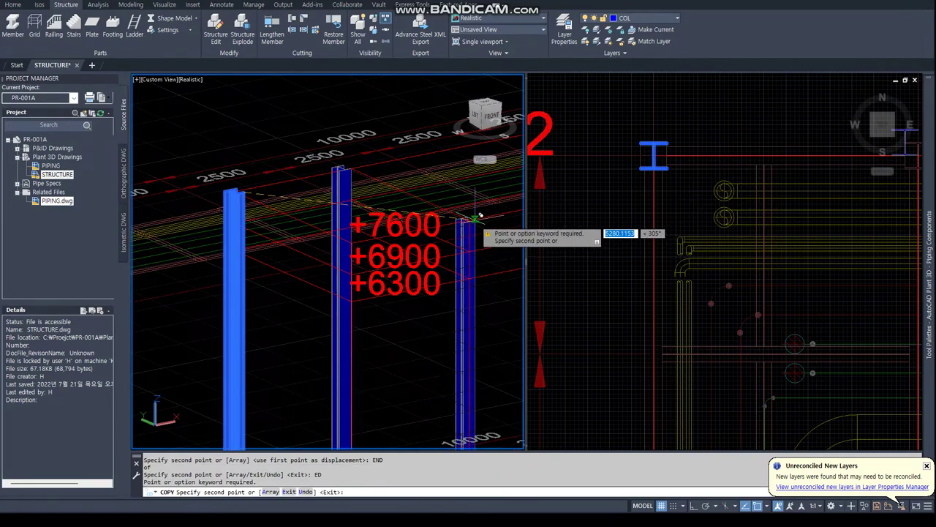
pyautogui.click(481, 216)
pyautogui.write('ed')
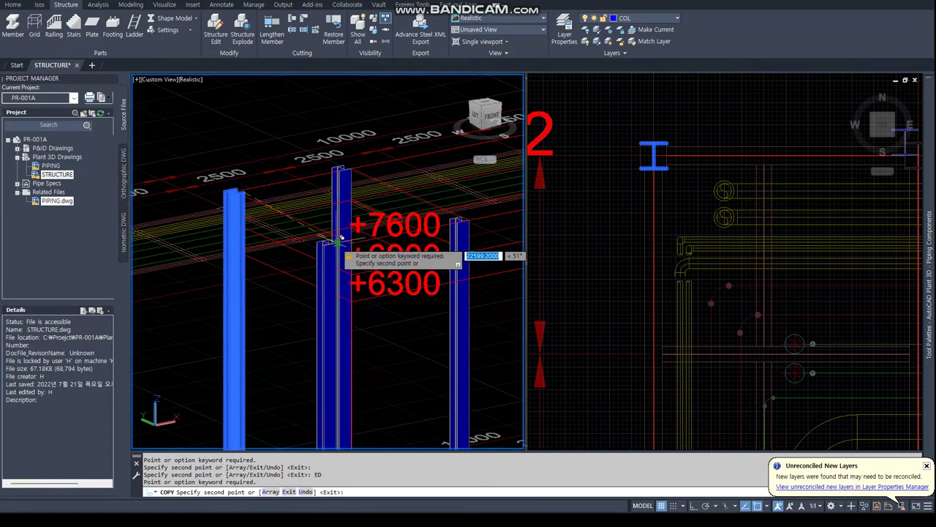
# Erase the misplaced column copy
pyautogui.press('Escape')
pyautogui.write('e')
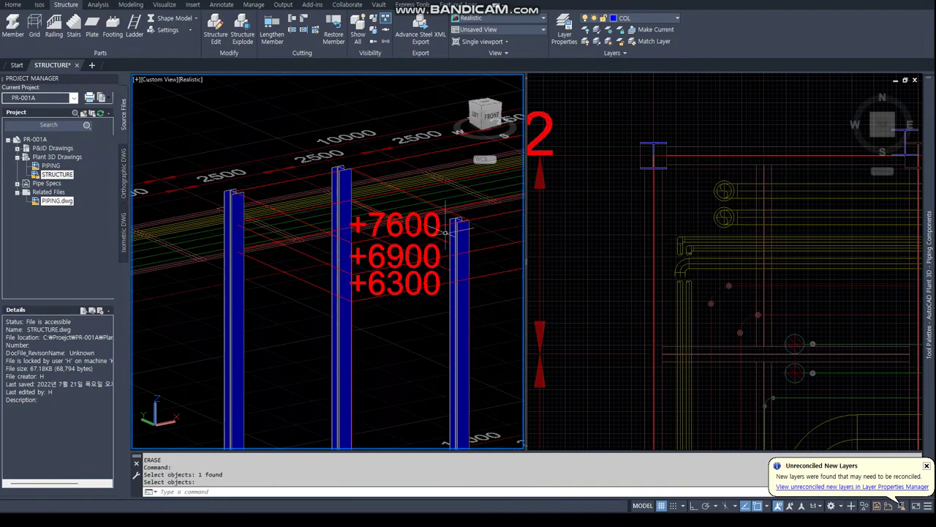
pyautogui.press('Return')
pyautogui.write('e')
pyautogui.click(341, 187)
pyautogui.press('Return')
# Copy the original column from its top end to the +7600/-6900 spot and one further along
pyautogui.write('co')
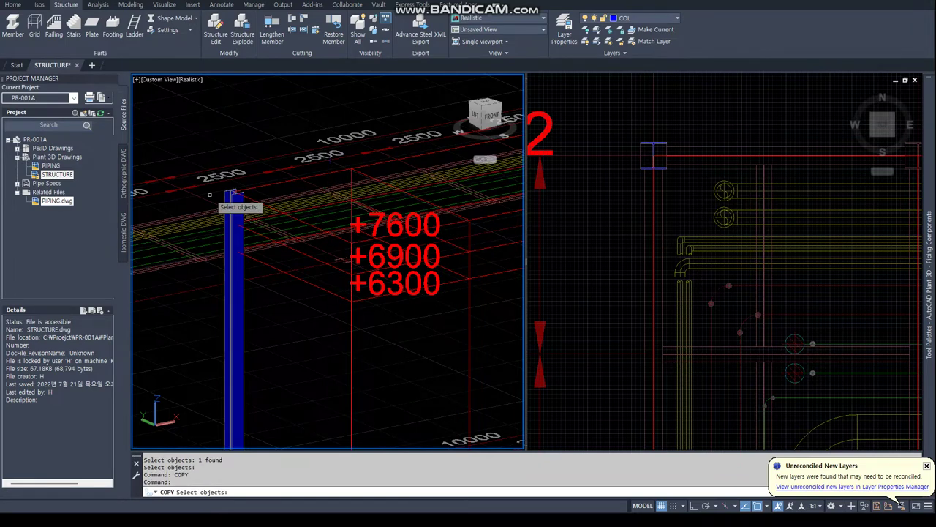
pyautogui.click(232, 197)
pyautogui.press('Return')
pyautogui.write('end')
pyautogui.click(235, 191)
pyautogui.write('end')
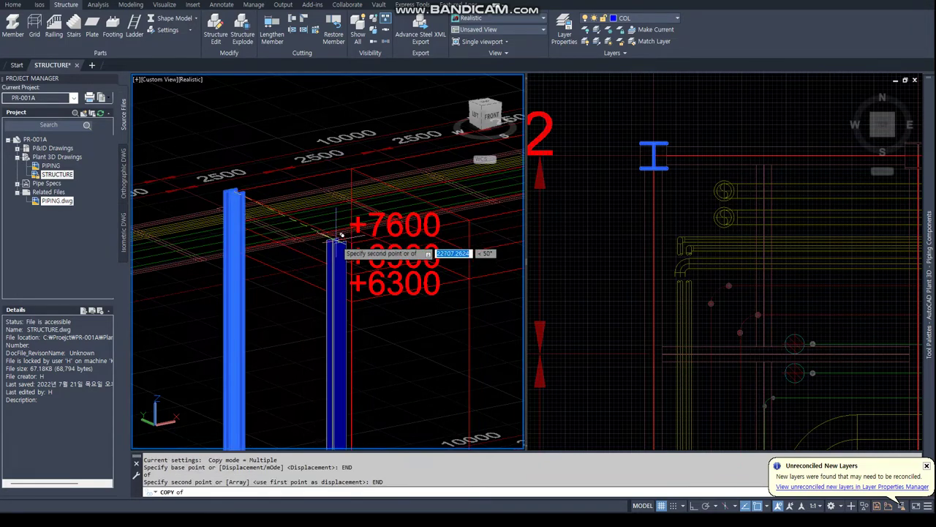
pyautogui.click(340, 235)
pyautogui.write('end')
pyautogui.click(464, 216)
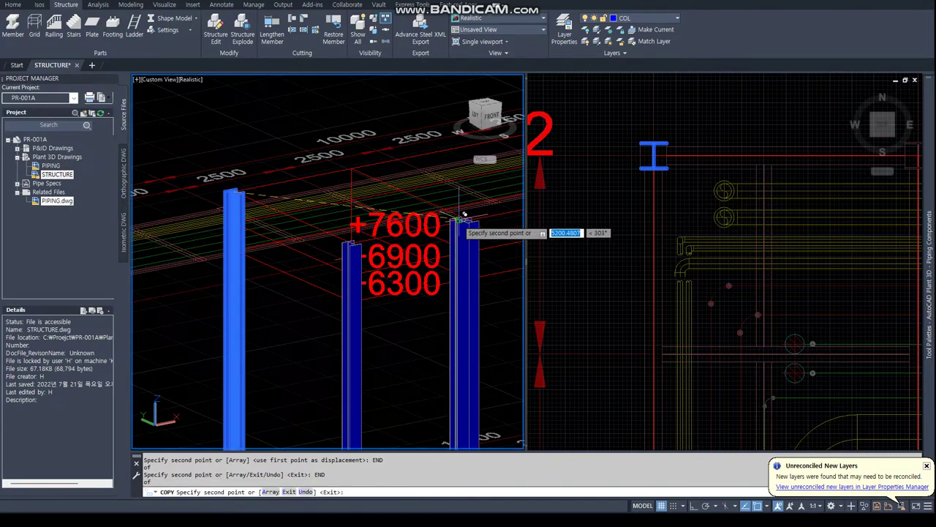
pyautogui.press('Escape')
pyautogui.scroll(-5, 724, 292)
pyautogui.scroll(1, 724, 293)
pyautogui.moveTo(629, 314); pyautogui.dragTo(599, 338, button='middle')
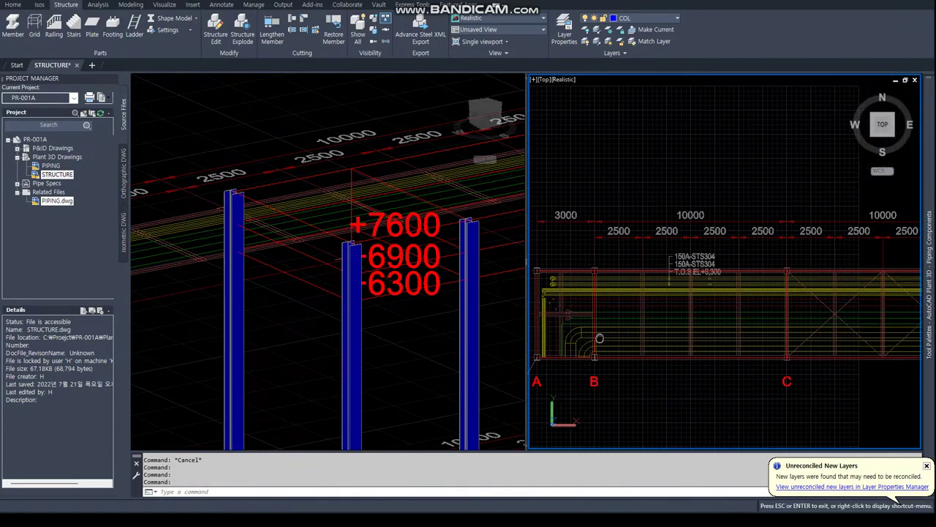
# Start a rectangular array of the rightmost blue column in the 3D viewport
pyautogui.click(390, 324)
pyautogui.write('ARRAY')
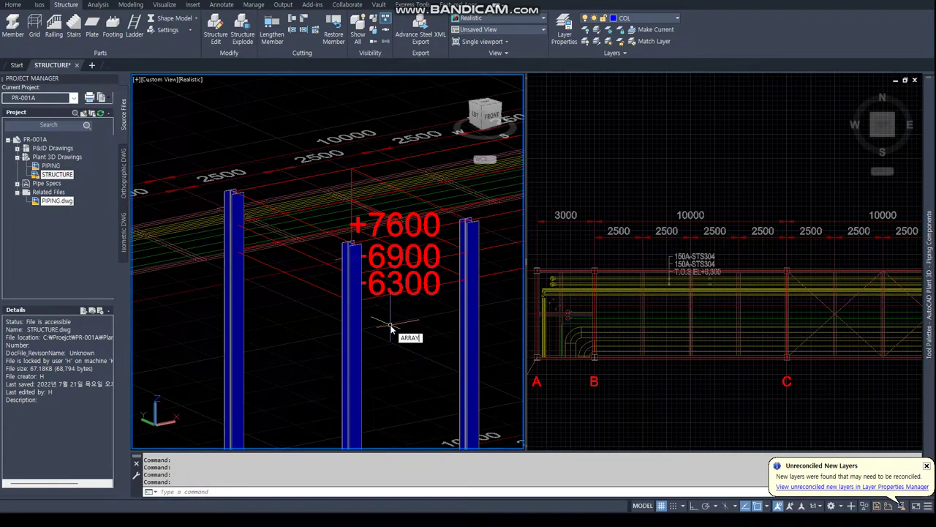
pyautogui.press('Return')
pyautogui.click(462, 364)
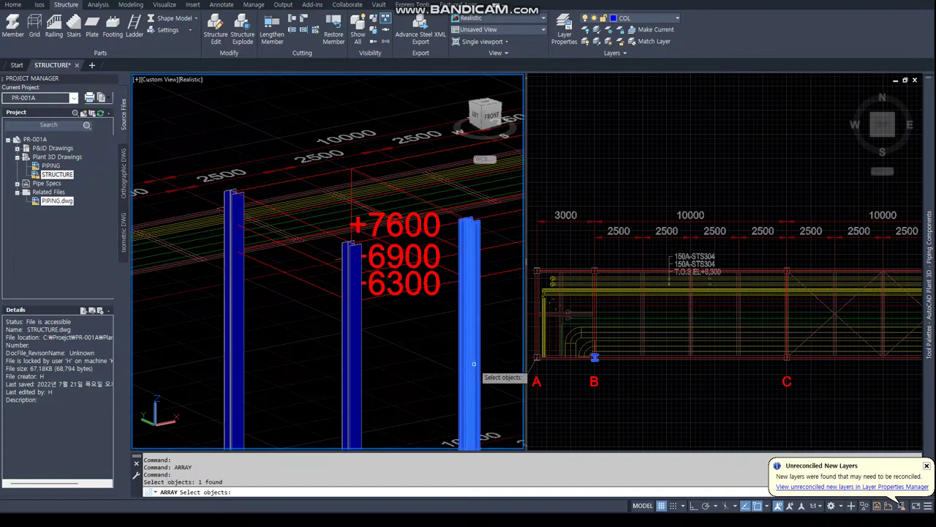
pyautogui.press('Return')
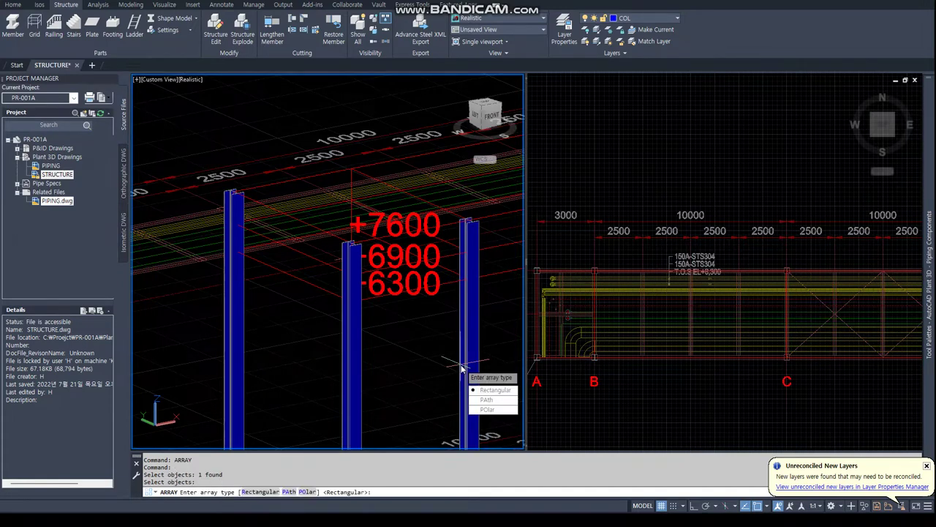
pyautogui.write('R')
pyautogui.press('Return')
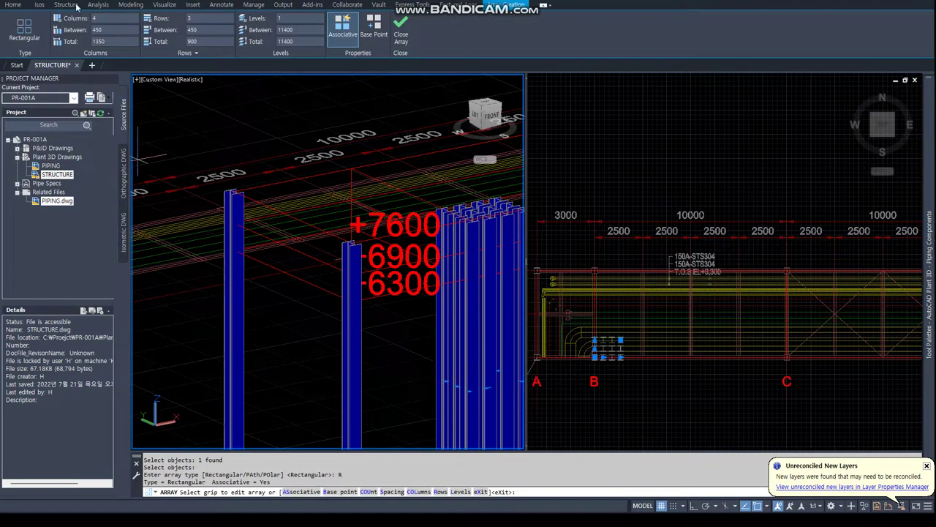
pyautogui.scroll(-3, 564, 346)
pyautogui.scroll(-2, 564, 346)
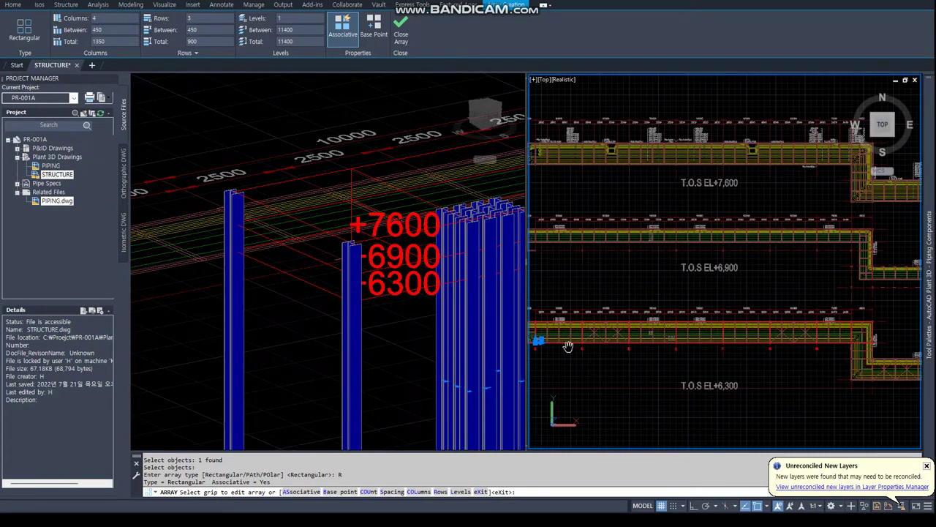
pyautogui.scroll(-1, 564, 345)
pyautogui.write('7')
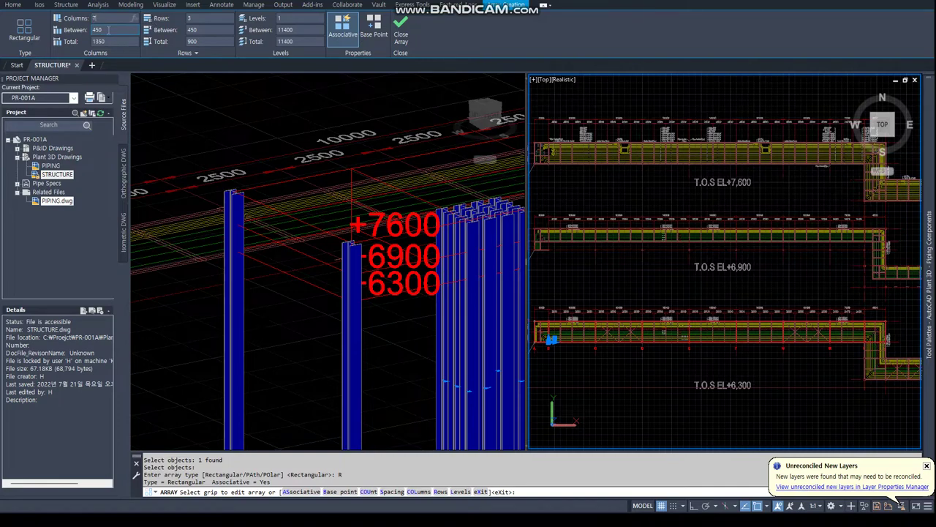
# Set the array to 7 columns 10000 apart and 2 rows 4500 apart, then close it
pyautogui.press('Return')
pyautogui.scroll(3, 545, 327)
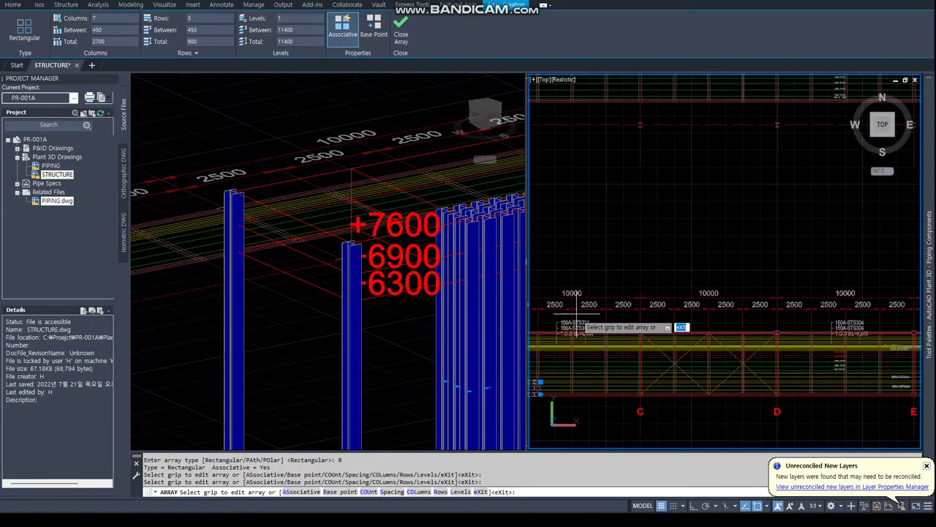
pyautogui.scroll(-1, 541, 235)
pyautogui.write('10000')
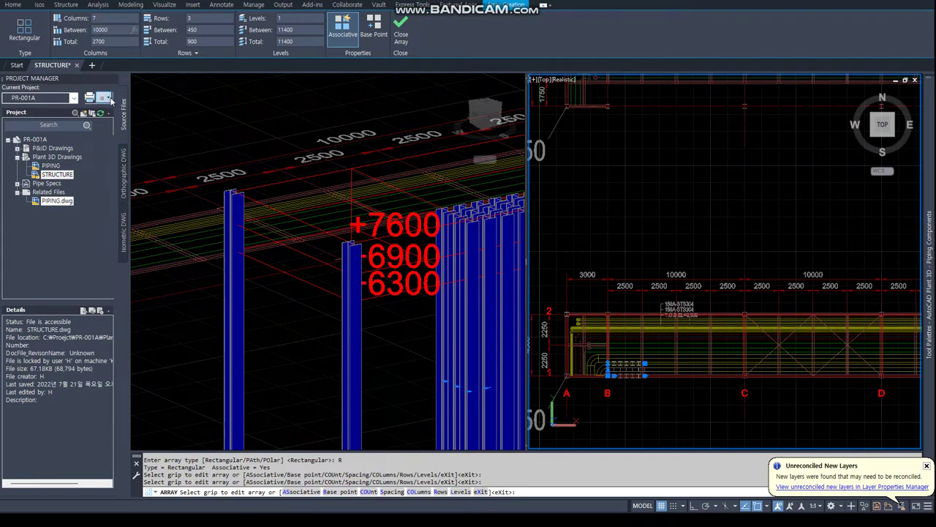
pyautogui.press('Return')
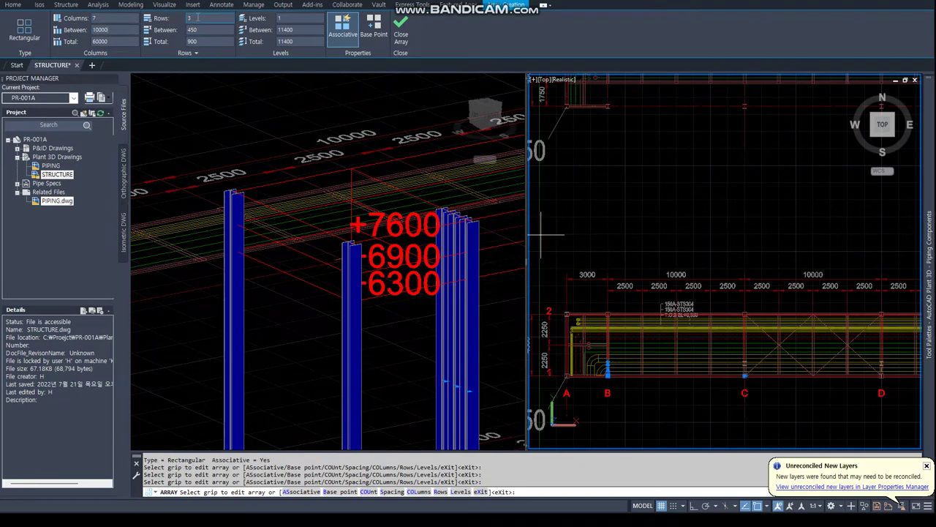
pyautogui.write('2')
pyautogui.press('Return')
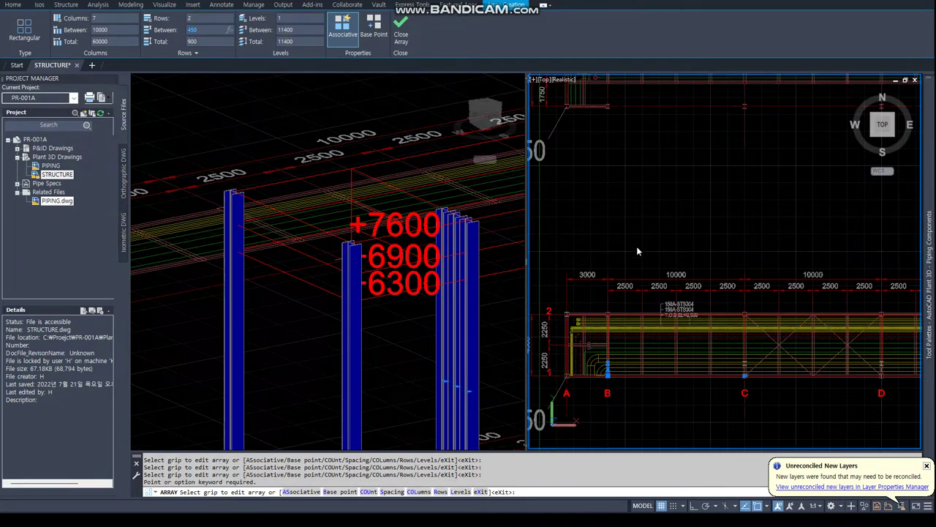
pyautogui.moveTo(637, 251); pyautogui.dragTo(702, 231, button='middle')
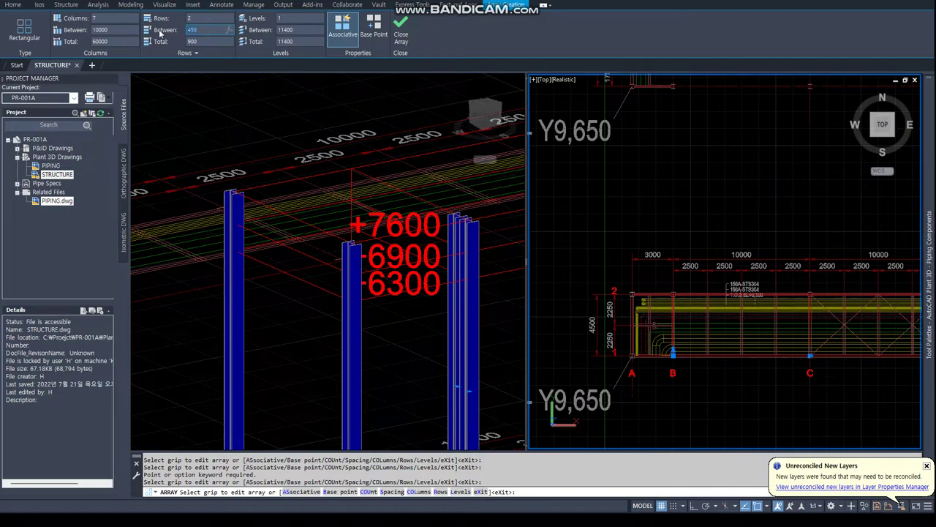
pyautogui.write('0')
pyautogui.press('Return')
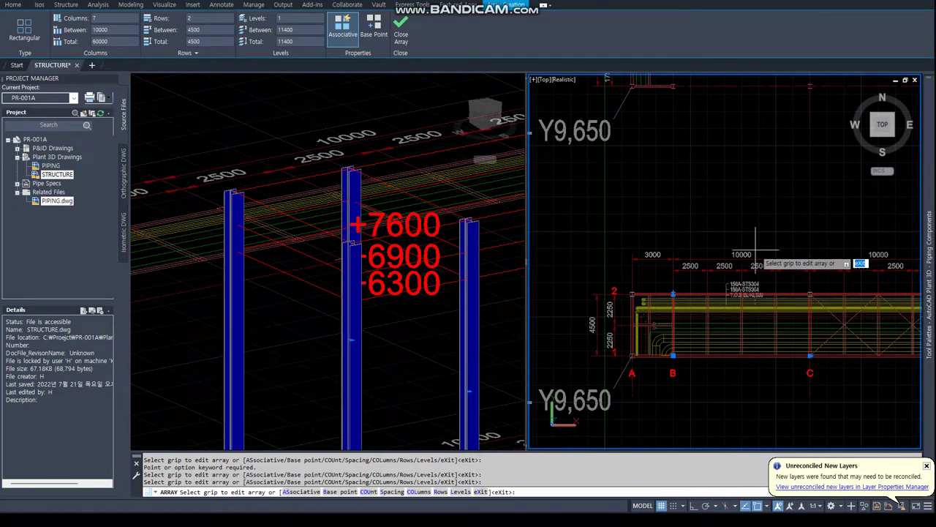
pyautogui.click(401, 24)
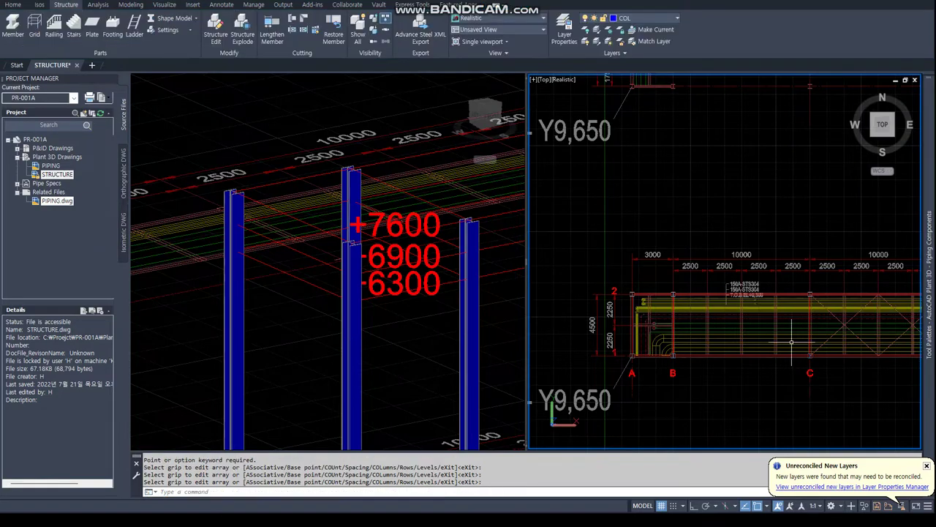
pyautogui.click(393, 258)
pyautogui.scroll(-5, 394, 259)
# Pan toward grid lines H and I, then start and cancel a copy of the column near H
pyautogui.scroll(-3, 410, 263)
pyautogui.scroll(-2, 431, 269)
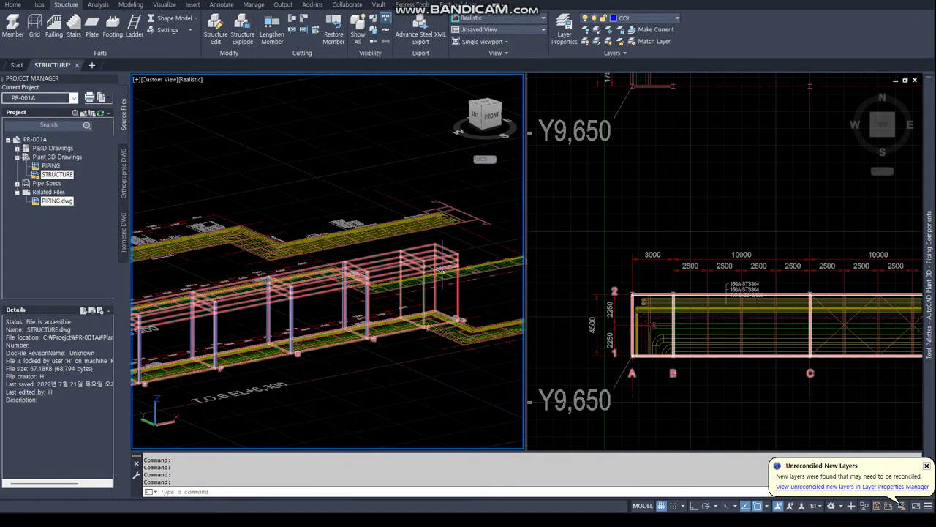
pyautogui.click(824, 266)
pyautogui.scroll(-3, 824, 266)
pyautogui.scroll(2, 693, 331)
pyautogui.scroll(2, 693, 331)
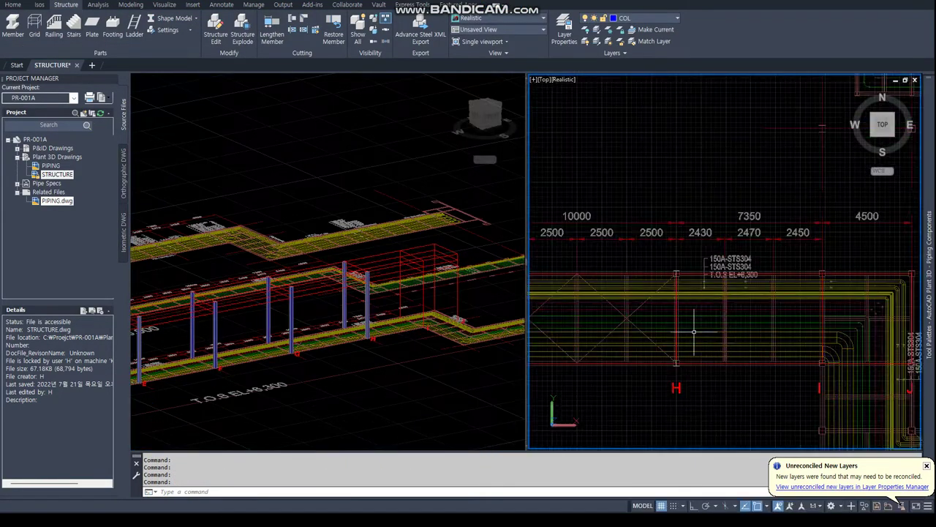
pyautogui.moveTo(693, 331); pyautogui.dragTo(637, 331, button='middle')
pyautogui.click(313, 337)
pyautogui.scroll(3, 312, 337)
pyautogui.write('COP')
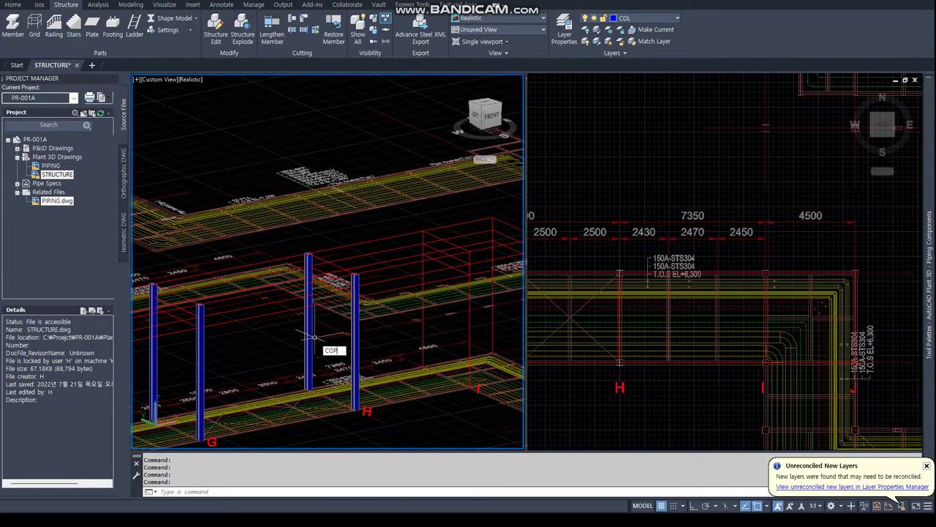
pyautogui.press('Return')
pyautogui.click(354, 344)
pyautogui.press('Escape')
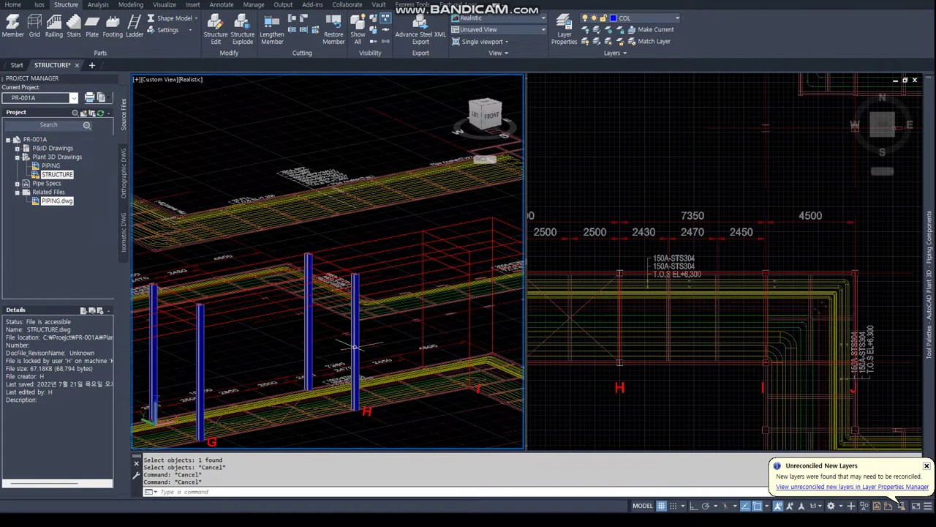
# Explode the column array with EXPLODE and inspect one column's member settings
pyautogui.write('expl')
pyautogui.press('Return')
pyautogui.click(356, 346)
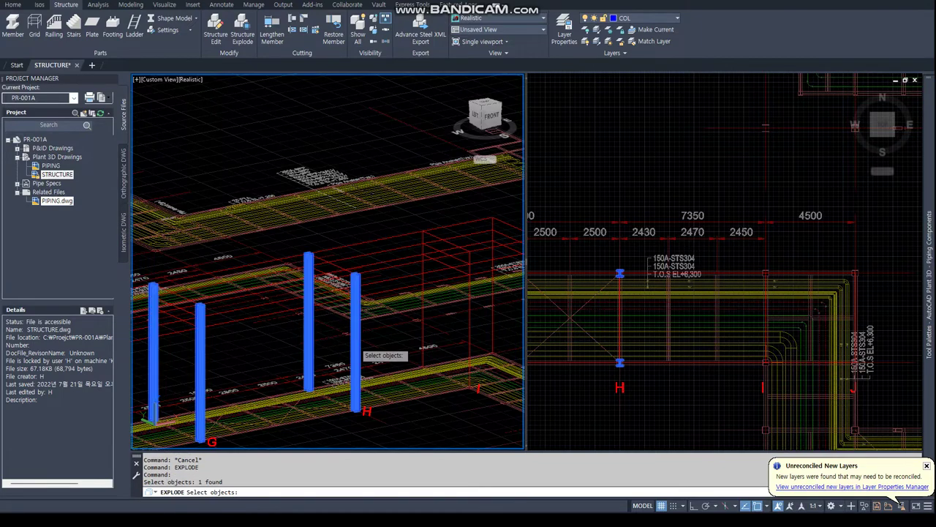
pyautogui.press('Return')
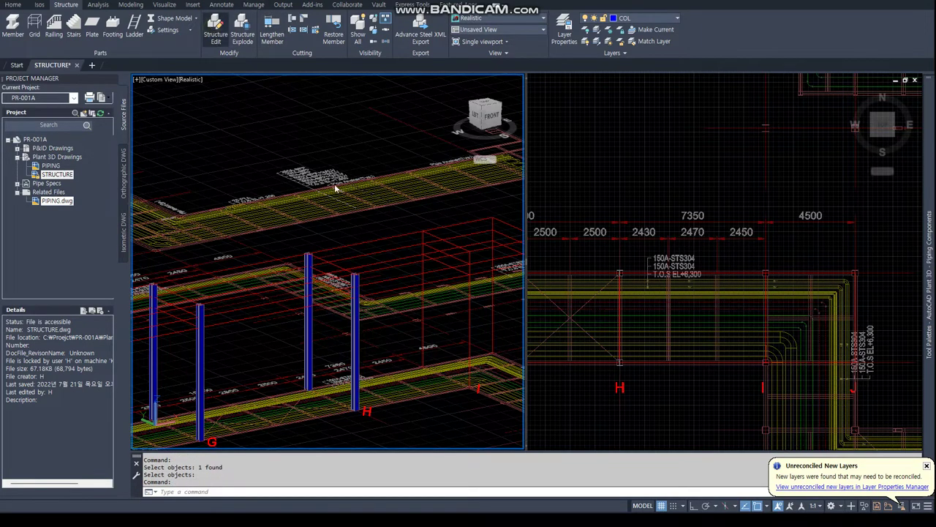
pyautogui.doubleClick(376, 259)
pyautogui.click(646, 105)
# Copy two exploded columns from an endpoint base point, then review the member settings
pyautogui.write('co')
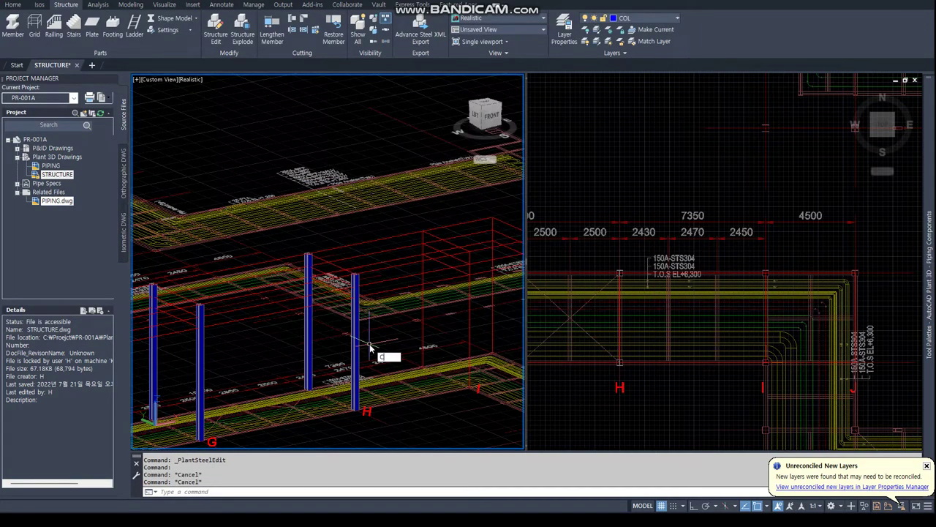
pyautogui.press('Return')
pyautogui.click(355, 344)
pyautogui.click(309, 325)
pyautogui.press('Return')
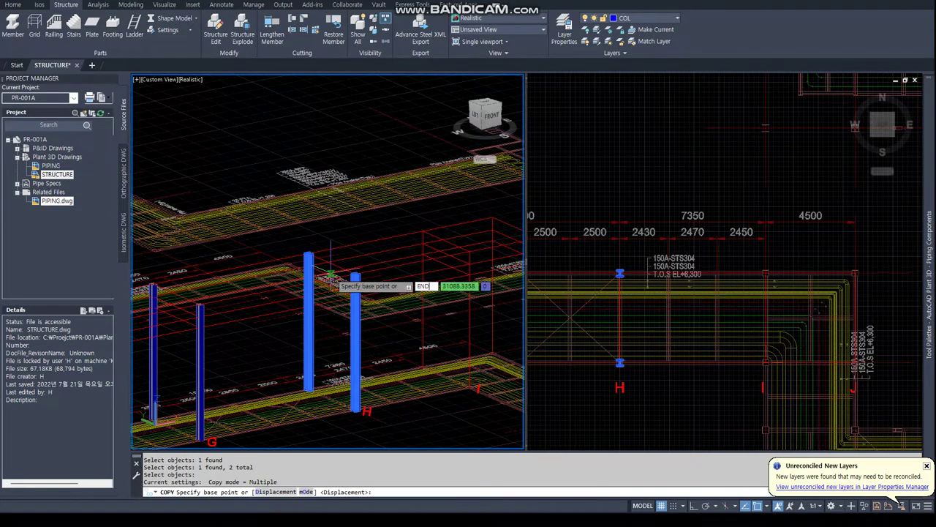
pyautogui.write('end')
pyautogui.press('Return')
pyautogui.scroll(5, 313, 245)
pyautogui.scroll(-5, 313, 245)
pyautogui.click(403, 245)
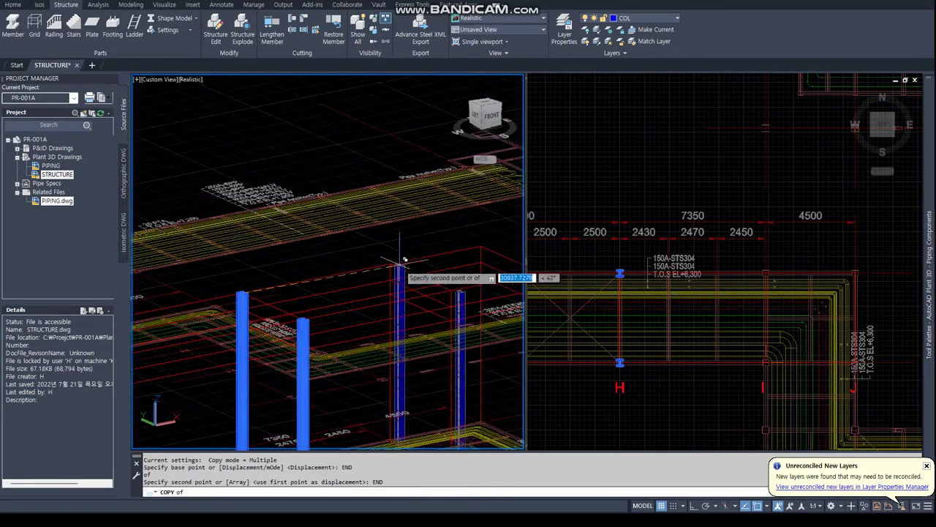
pyautogui.scroll(-2, 286, 272)
pyautogui.press('Escape')
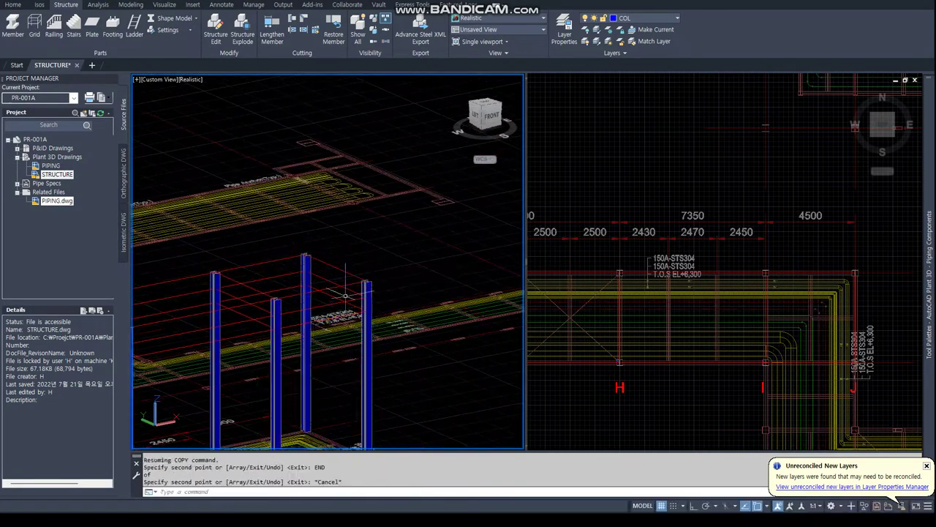
pyautogui.press('Escape')
pyautogui.press('Escape')
pyautogui.click(216, 29)
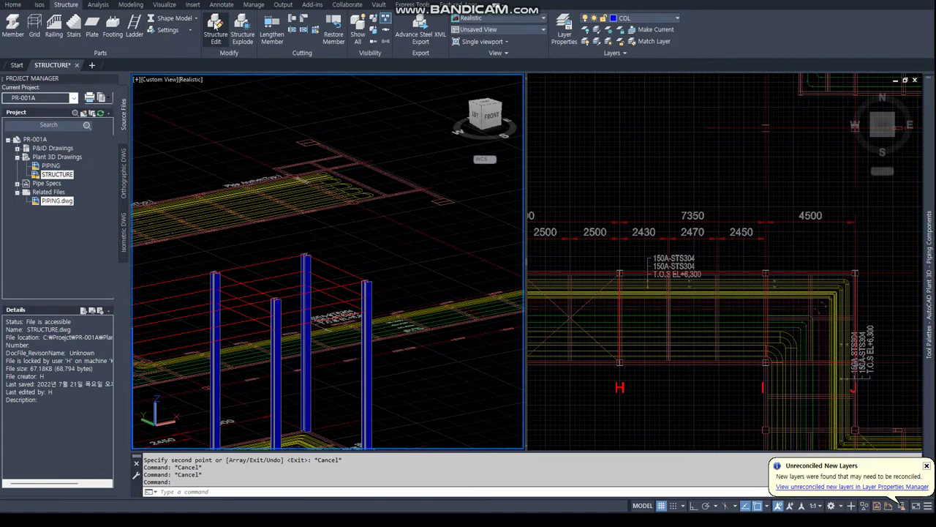
pyautogui.click(647, 105)
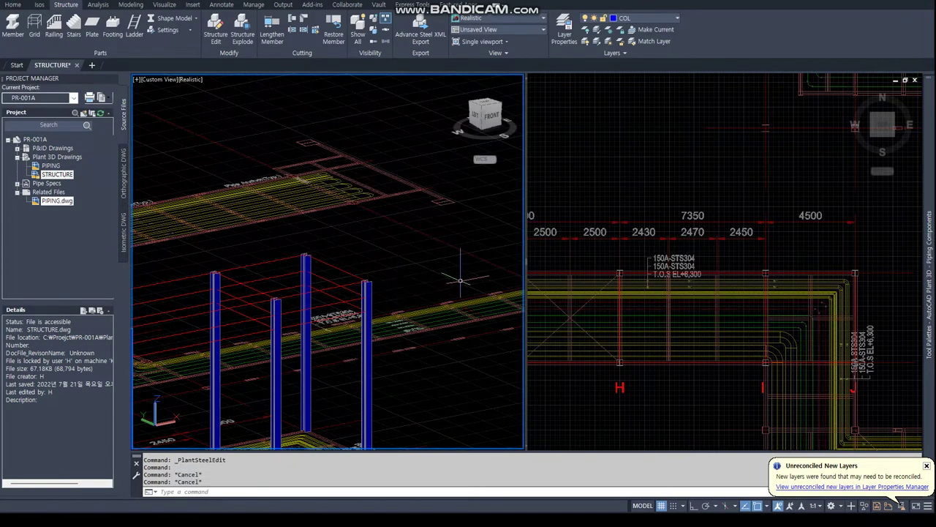
# Select a blue column and review its property list
pyautogui.click(365, 357)
pyautogui.rightClick(368, 362)
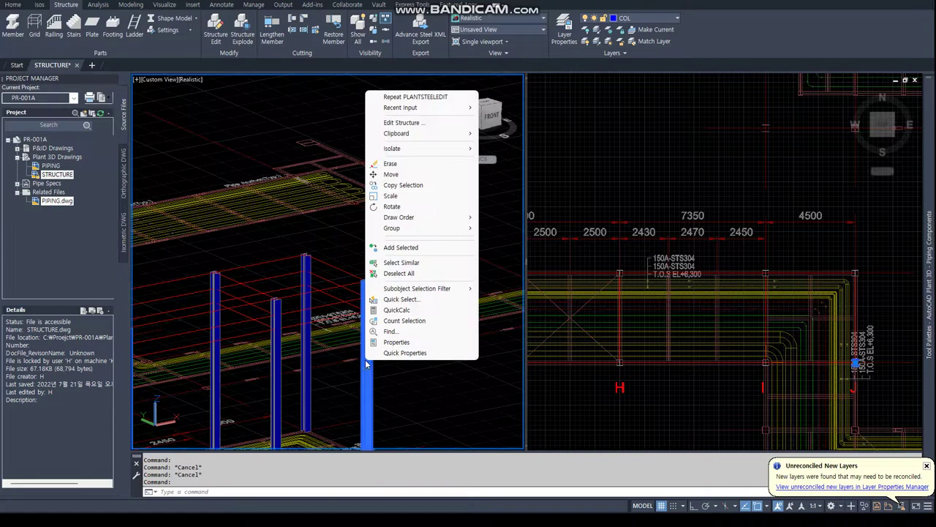
pyautogui.click(399, 341)
pyautogui.scroll(-2, 401, 314)
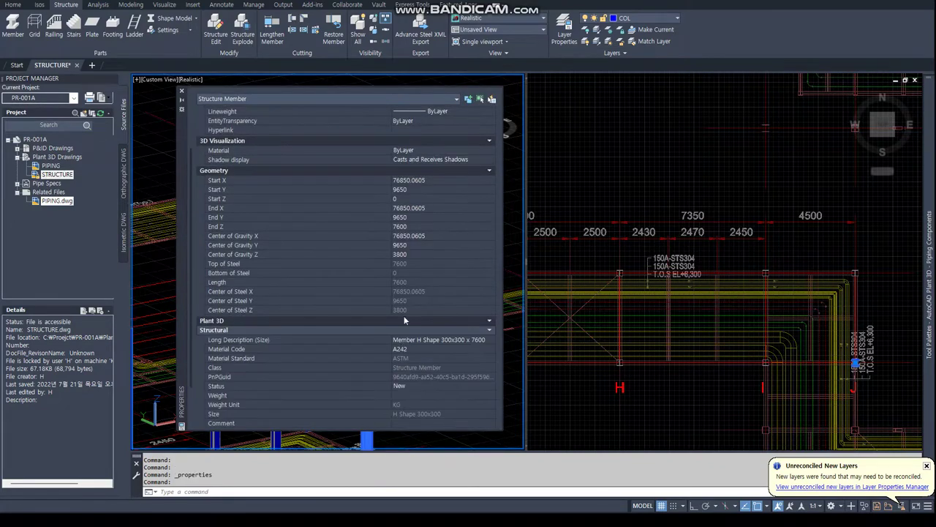
pyautogui.click(181, 91)
# Pan the plan view to the column at grid I and make trial rotations that get cancelled
pyautogui.click(711, 339)
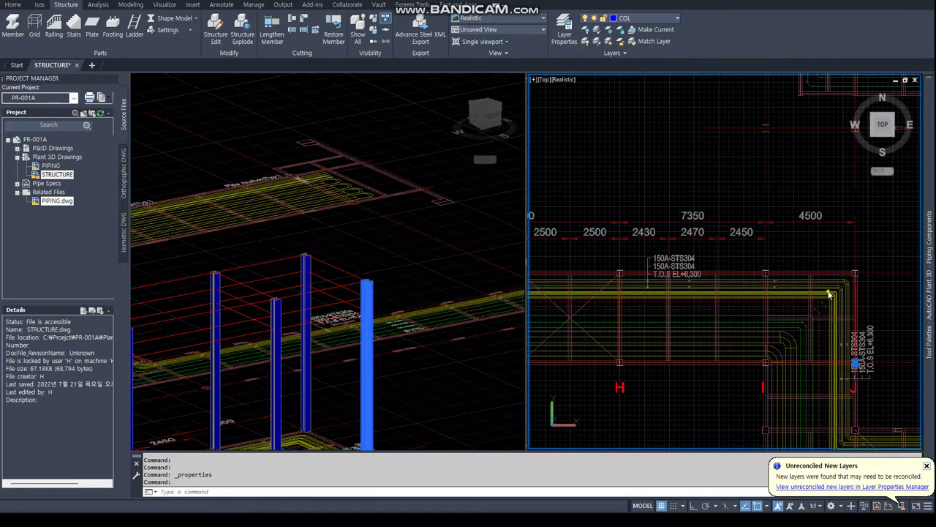
pyautogui.scroll(3, 712, 339)
pyautogui.scroll(3, 712, 338)
pyautogui.moveTo(712, 339); pyautogui.dragTo(560, 292, button='middle')
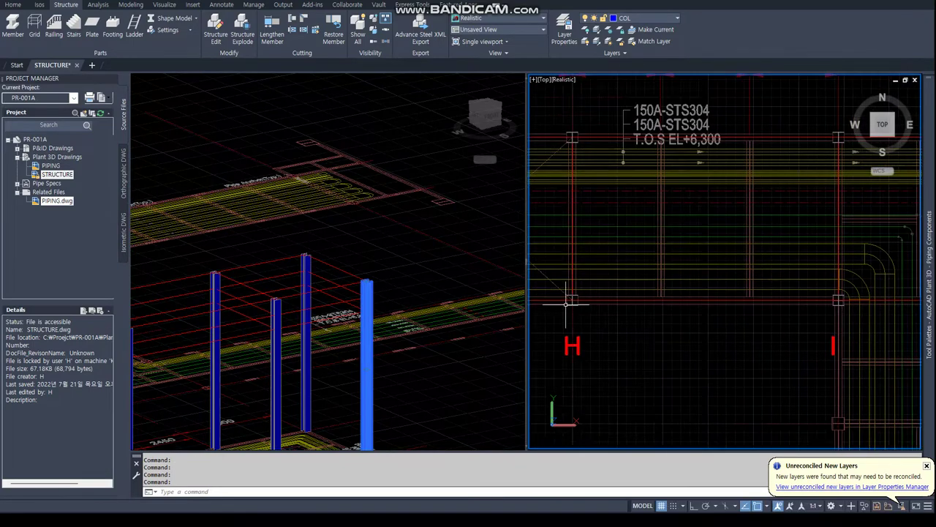
pyautogui.scroll(-2, 561, 293)
pyautogui.scroll(3, 721, 344)
pyautogui.scroll(3, 720, 344)
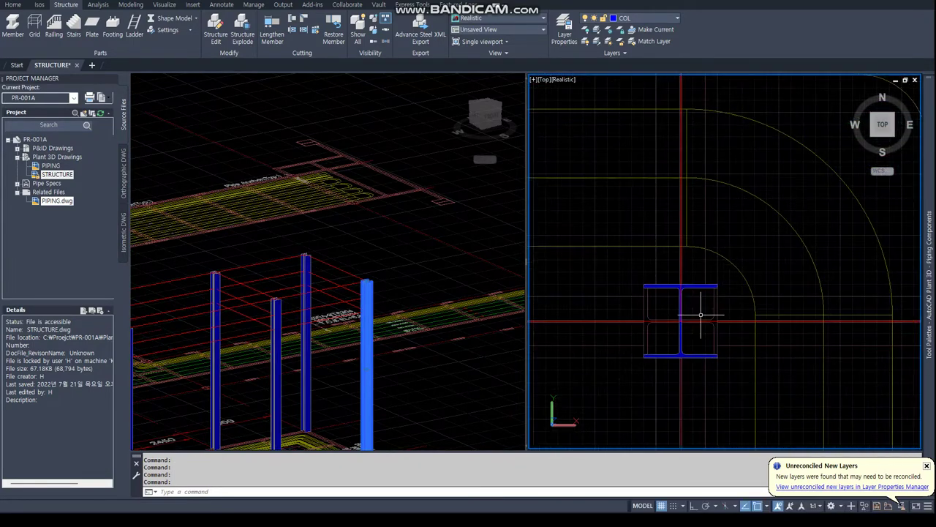
pyautogui.write('RO')
pyautogui.press('Return')
pyautogui.press('Escape')
pyautogui.press('Escape')
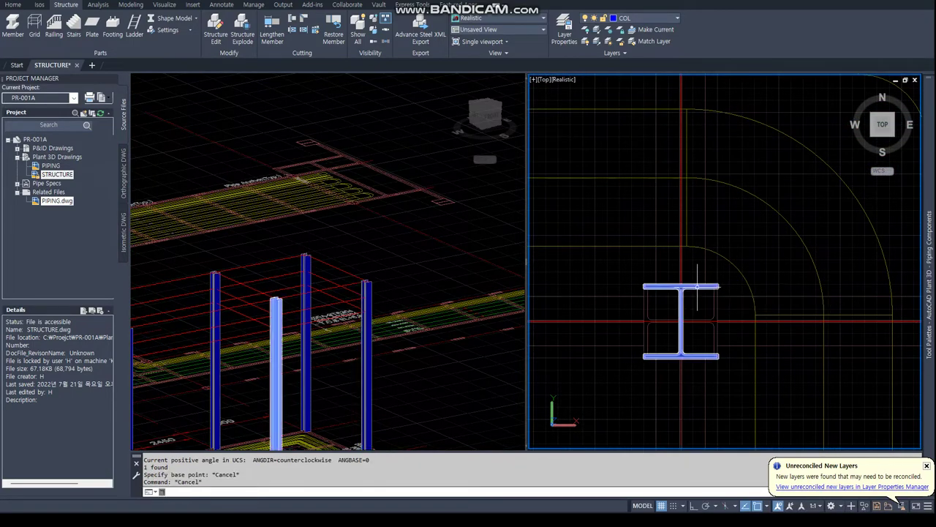
pyautogui.write('ㄱ')
pyautogui.press('Return')
pyautogui.press('Escape')
pyautogui.press('Escape')
pyautogui.write('ROTAT')
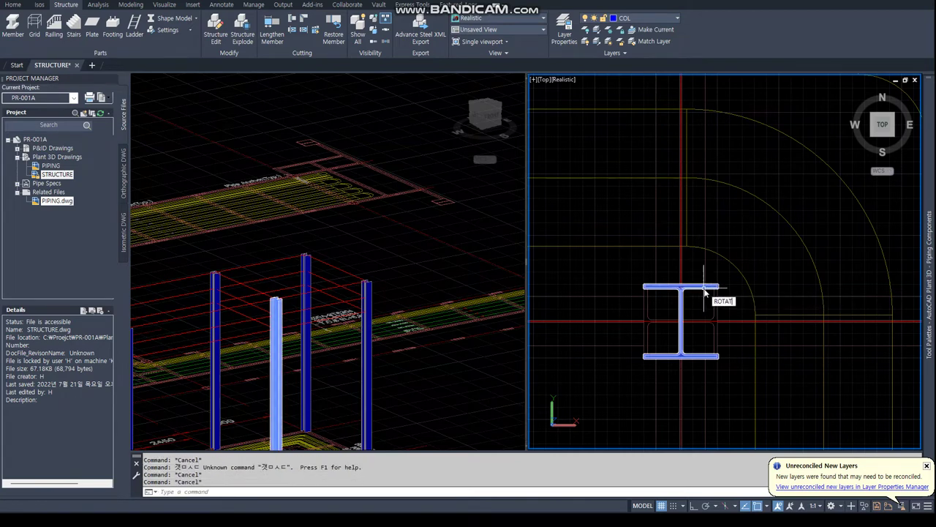
pyautogui.write('E')
pyautogui.press('Return')
pyautogui.scroll(3, 684, 329)
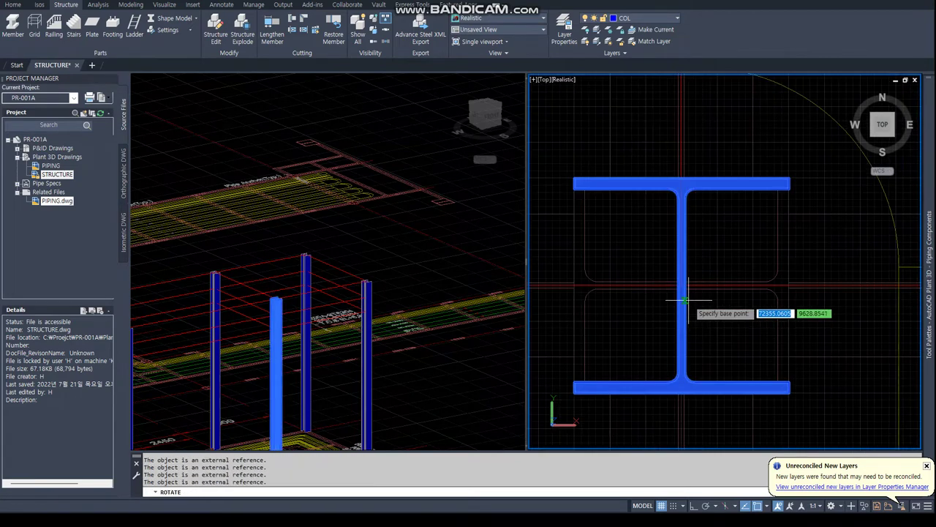
pyautogui.click(684, 294)
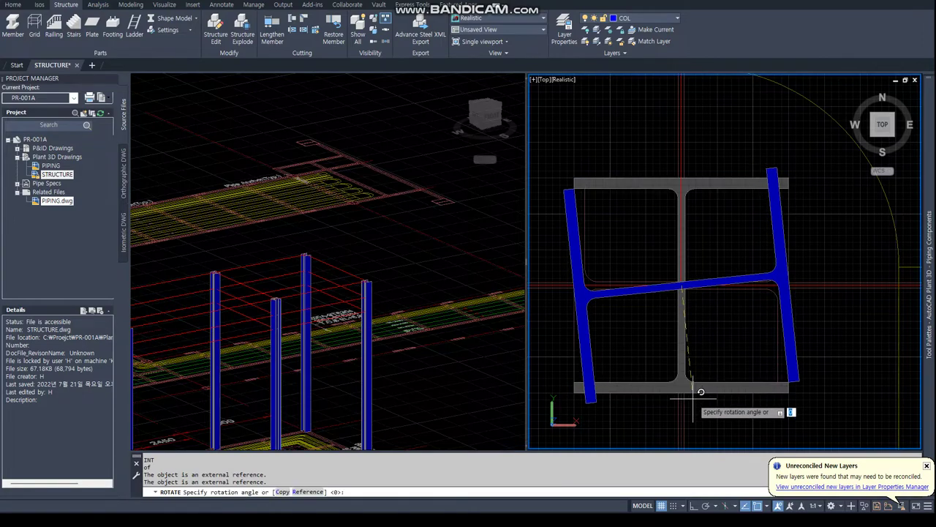
pyautogui.press('Escape')
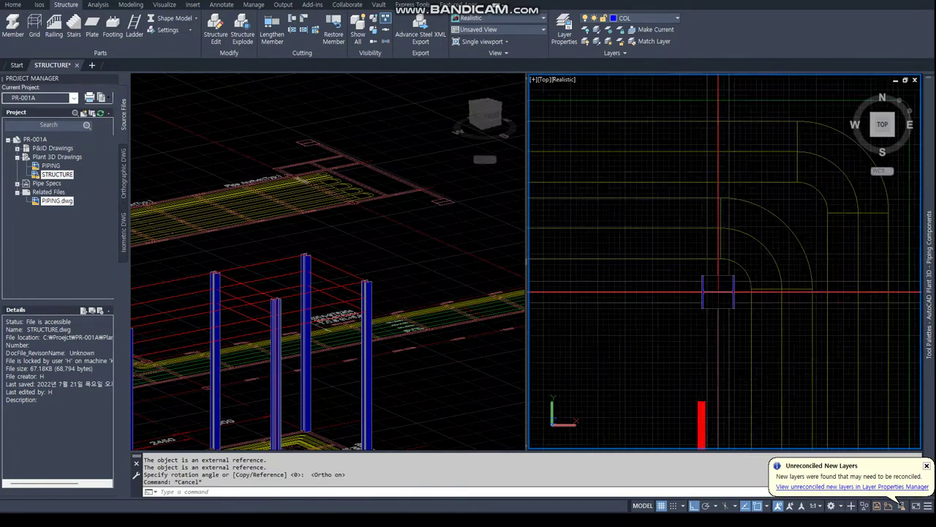
# Rotate the column at grid I by 270 degrees about its pivot point
pyautogui.moveTo(684, 437); pyautogui.dragTo(548, 325, button='middle')
pyautogui.scroll(3, 549, 325)
pyautogui.click(629, 343)
pyautogui.press('Return')
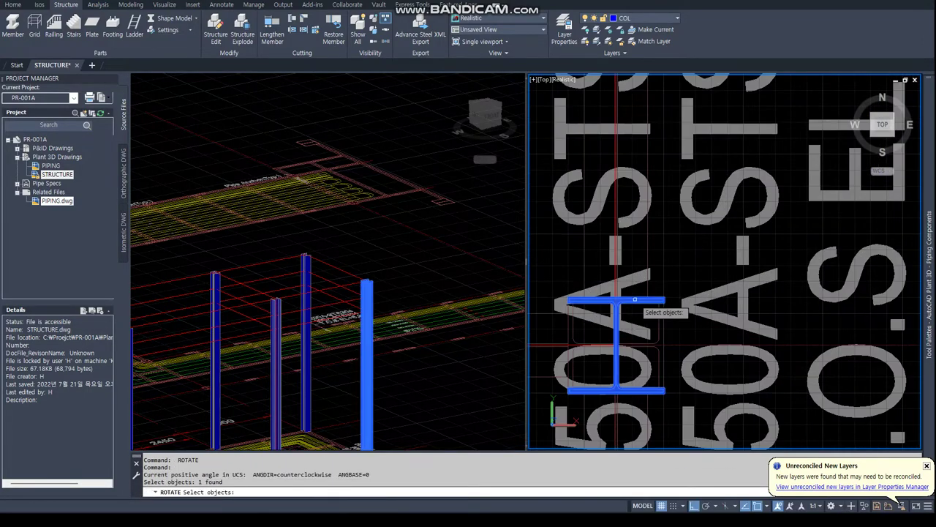
pyautogui.scroll(3, 615, 350)
pyautogui.click(615, 350)
pyautogui.scroll(2, 616, 348)
pyautogui.scroll(2, 616, 345)
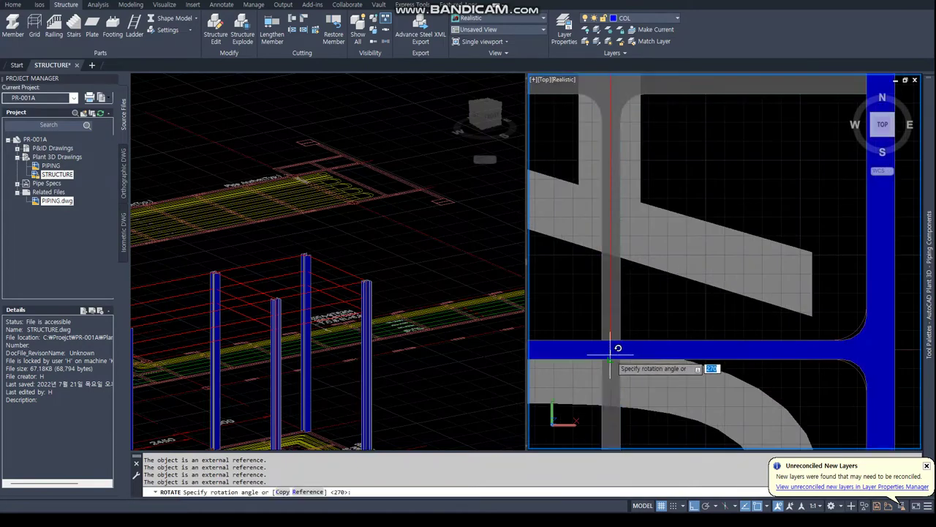
pyautogui.press('Return')
pyautogui.press('Escape')
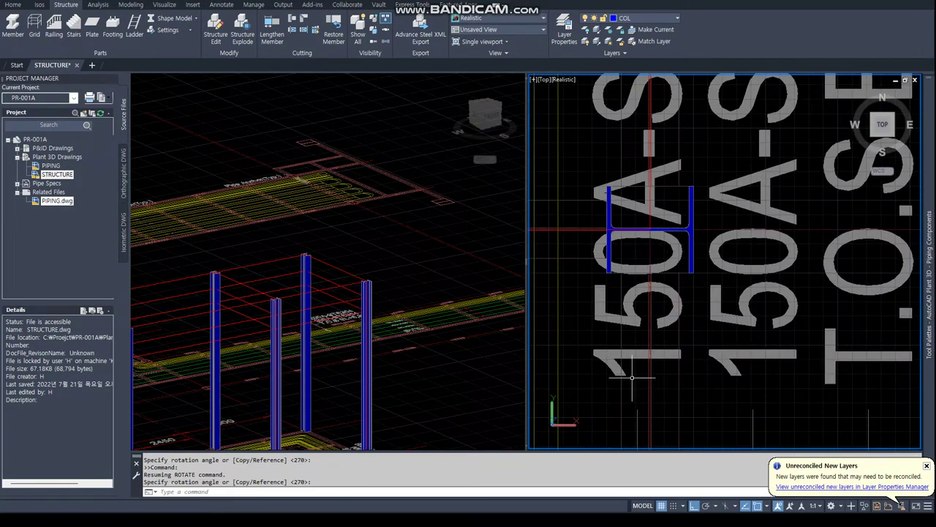
pyautogui.press('Escape')
pyautogui.scroll(-5, 684, 256)
pyautogui.scroll(-5, 684, 256)
# Open the layer properties list and create a new layer named TOS EL 6300
pyautogui.click(260, 296)
pyautogui.scroll(-5, 259, 297)
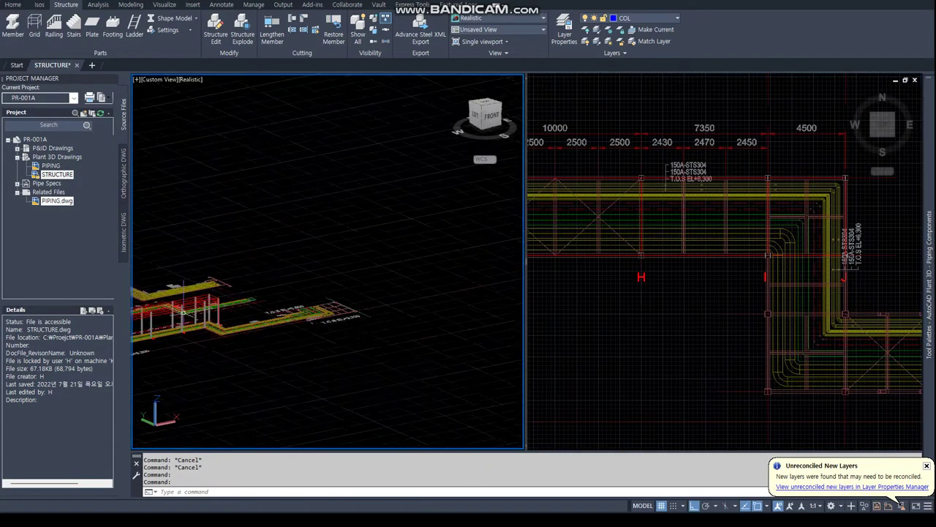
pyautogui.scroll(3, 260, 296)
pyautogui.scroll(2, 259, 297)
pyautogui.scroll(2, 259, 296)
pyautogui.write('LAYER')
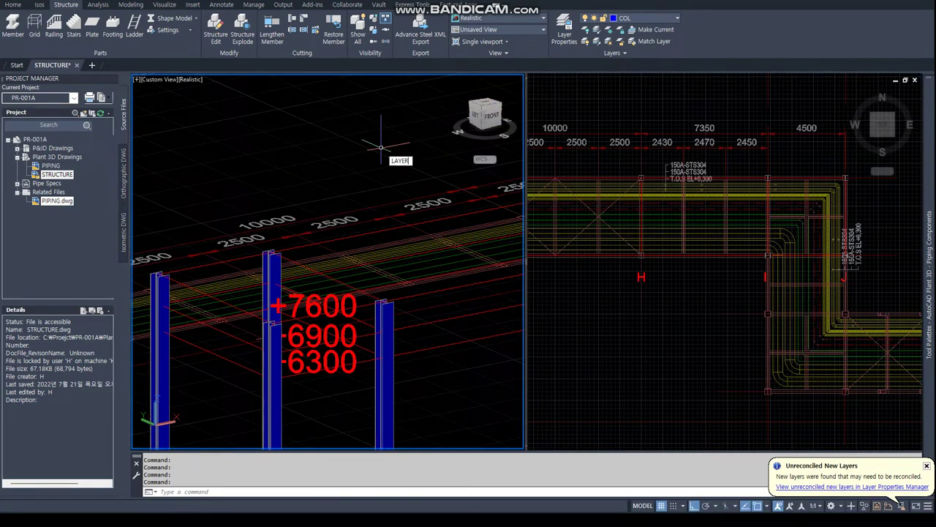
pyautogui.press('Return')
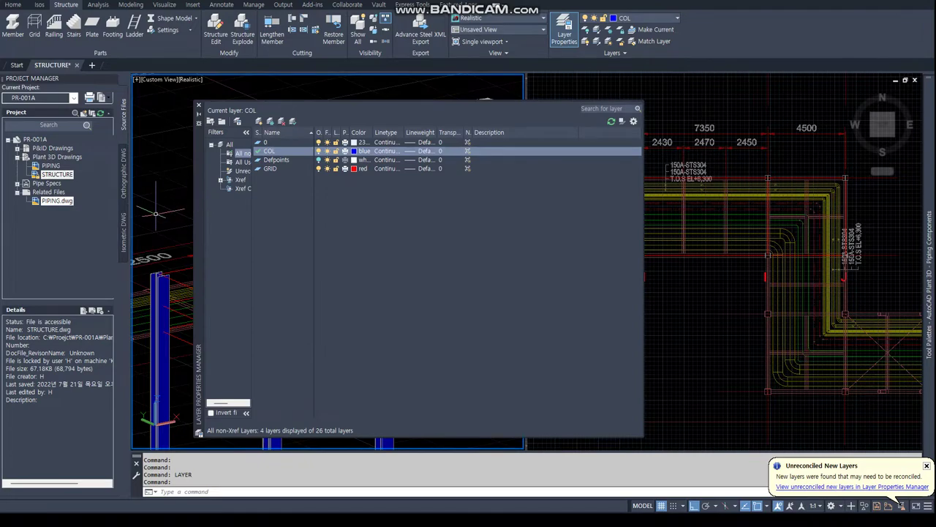
pyautogui.moveTo(203, 205); pyautogui.dragTo(169, 215)
pyautogui.scroll(-3, 695, 293)
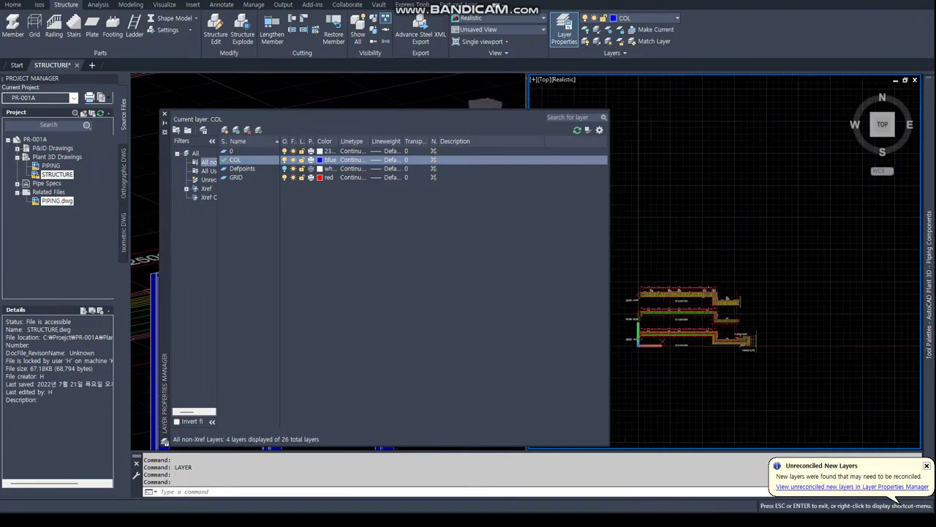
pyautogui.scroll(2, 672, 290)
pyautogui.scroll(3, 671, 290)
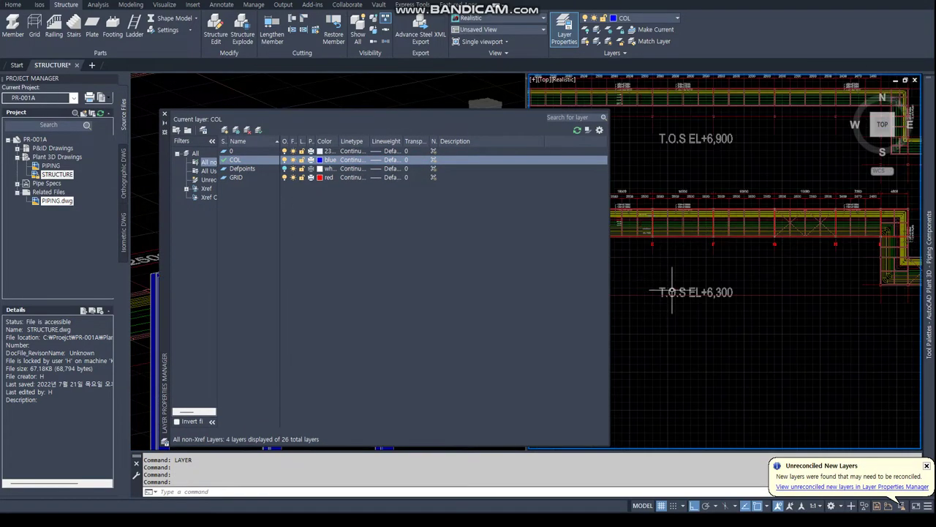
pyautogui.click(225, 130)
pyautogui.write('TOS EL 6300')
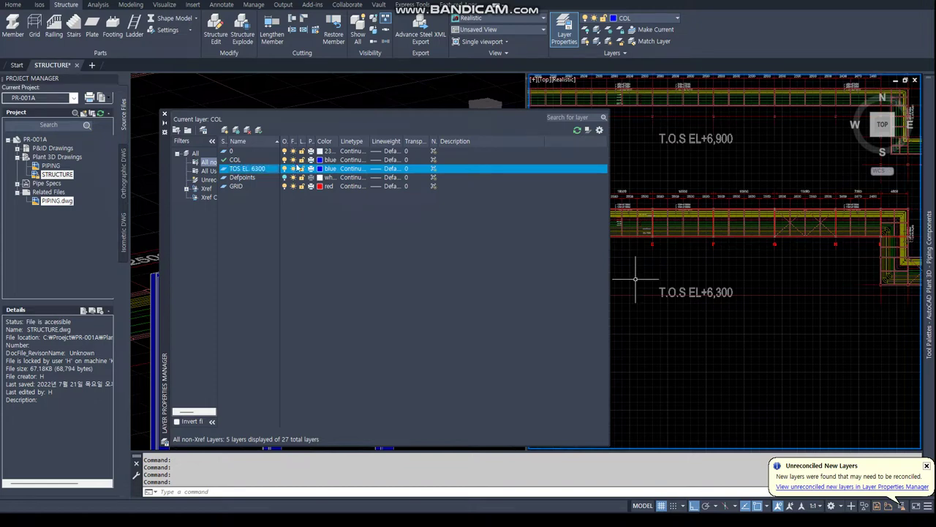
# Set the TOS EL 6300 layer colour to standard green and close the layer list
pyautogui.click(329, 169)
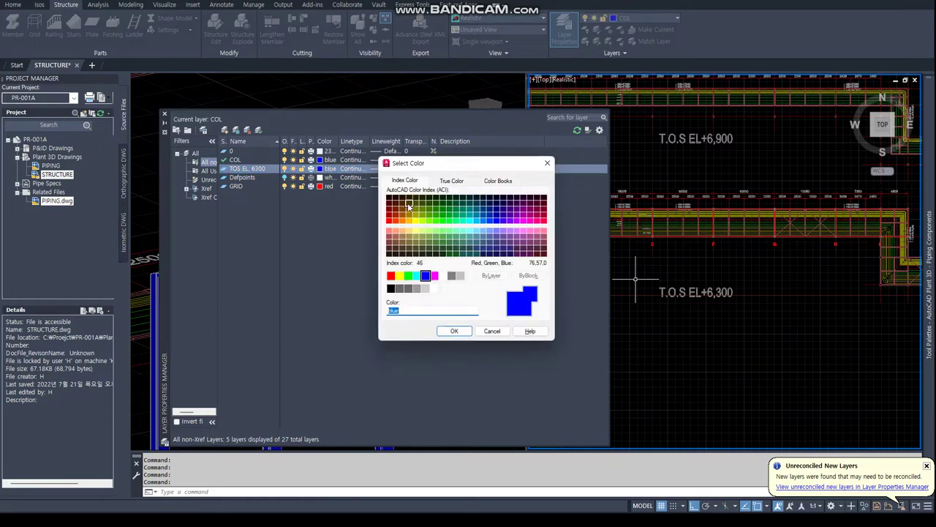
pyautogui.click(428, 222)
pyautogui.click(407, 276)
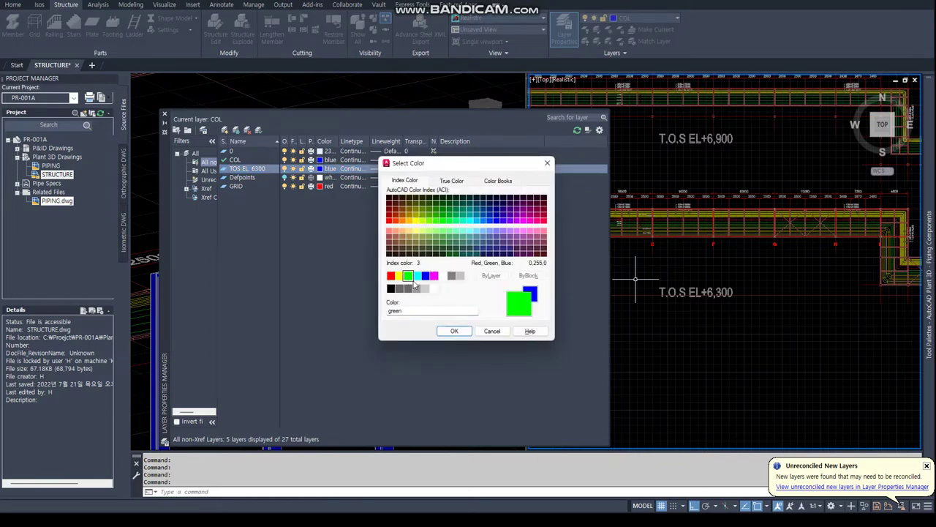
pyautogui.click(454, 331)
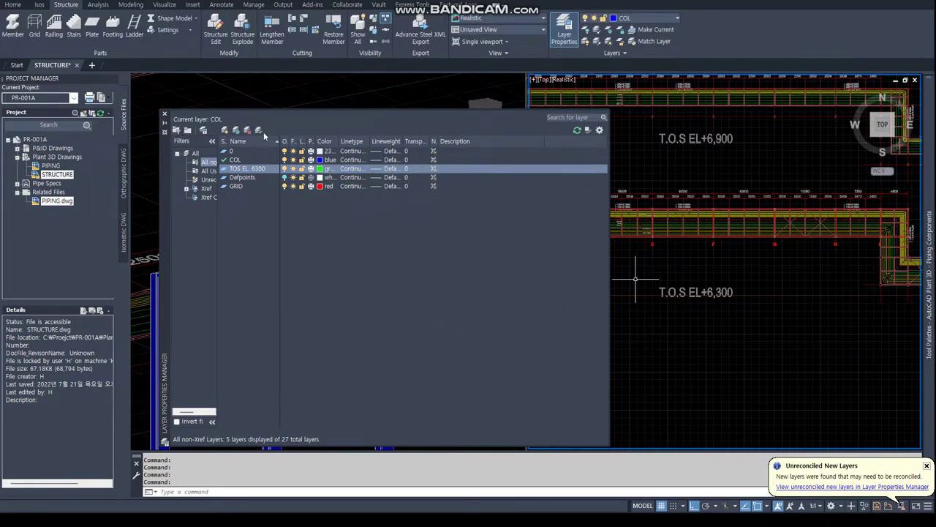
pyautogui.click(165, 116)
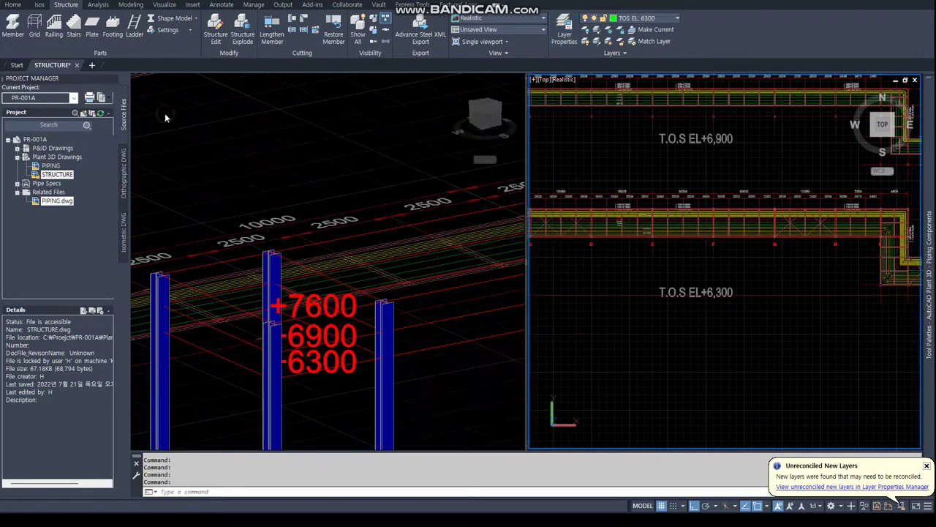
# Set the member settings profile to H Shape 200x200
pyautogui.click(253, 278)
pyautogui.moveTo(252, 278); pyautogui.dragTo(226, 211, button='middle')
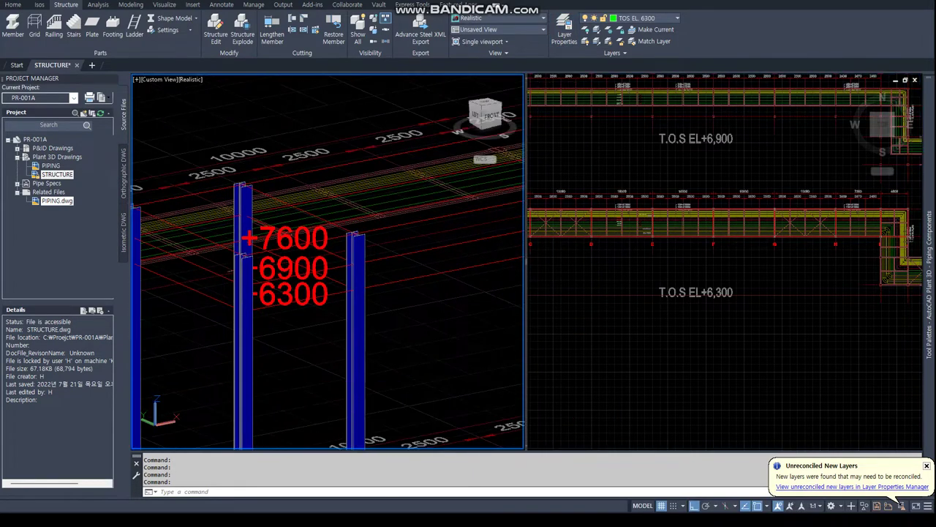
pyautogui.click(179, 30)
pyautogui.click(184, 45)
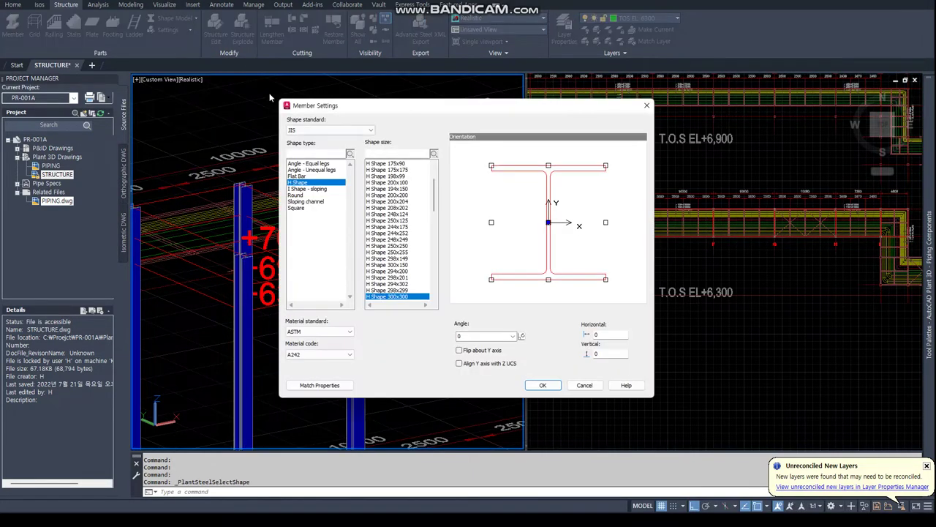
pyautogui.click(400, 196)
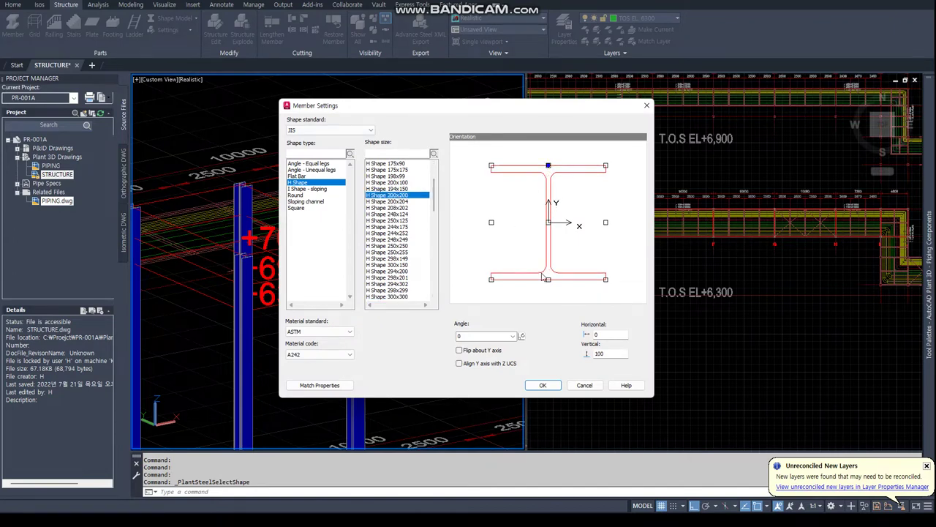
pyautogui.click(546, 387)
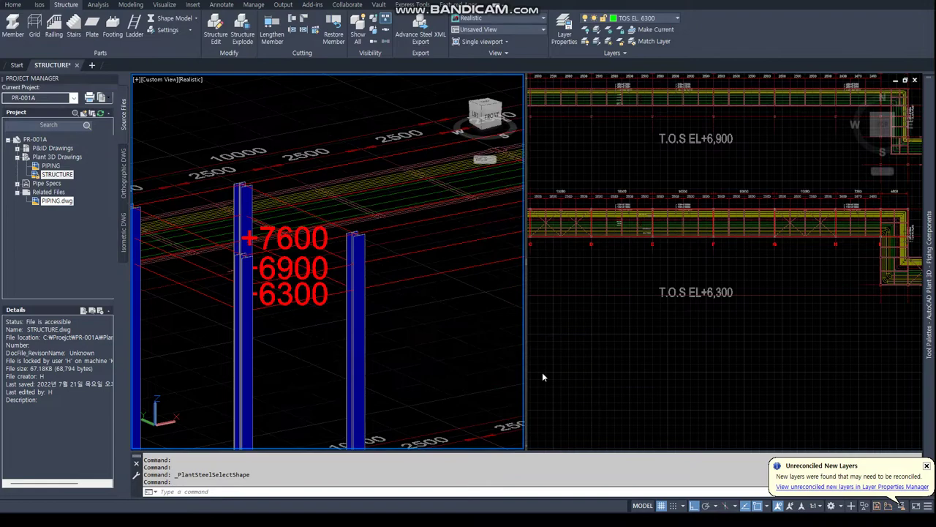
# Place a beam from the left column to the middle column using END snaps
pyautogui.click(12, 28)
pyautogui.write('END')
pyautogui.press('Return')
pyautogui.moveTo(202, 300); pyautogui.dragTo(360, 300, button='middle')
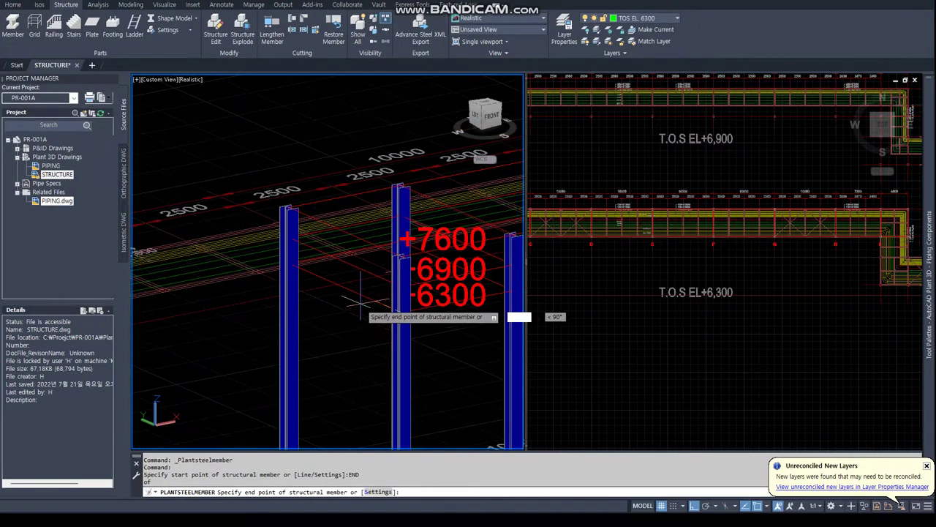
pyautogui.write('END')
pyautogui.press('Return')
pyautogui.click(300, 270)
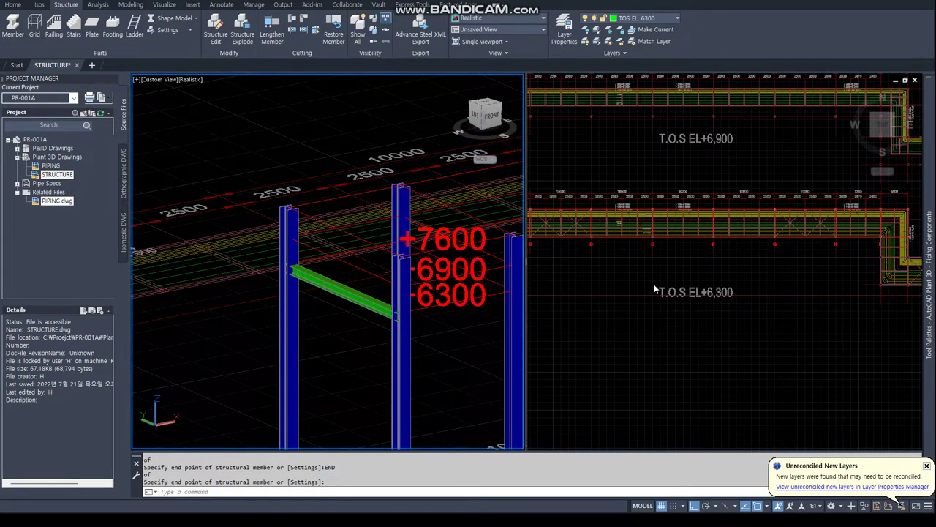
pyautogui.scroll(-3, 654, 290)
pyautogui.press('Return')
pyautogui.scroll(3, 714, 201)
pyautogui.scroll(3, 715, 201)
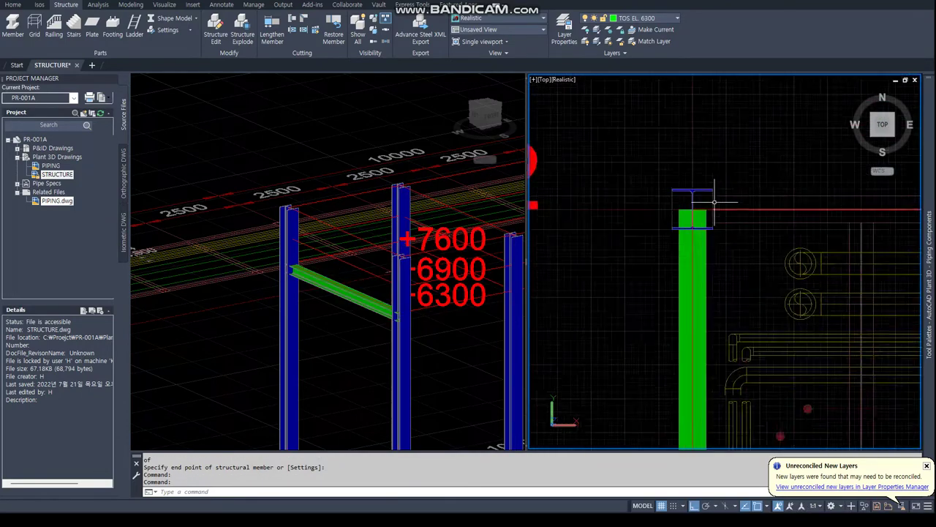
pyautogui.scroll(5, 715, 201)
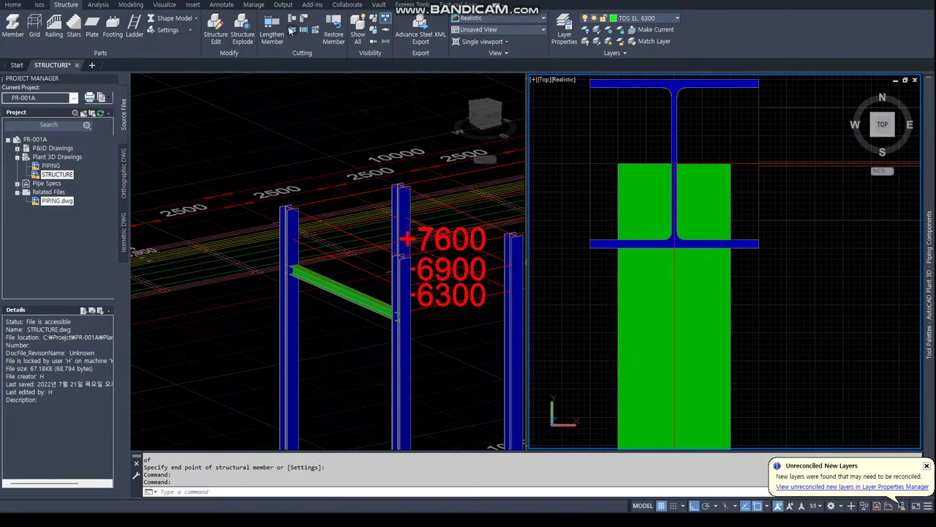
# Trim the green beam back to a plane defined by two NEA points on the column flange
pyautogui.click(292, 30)
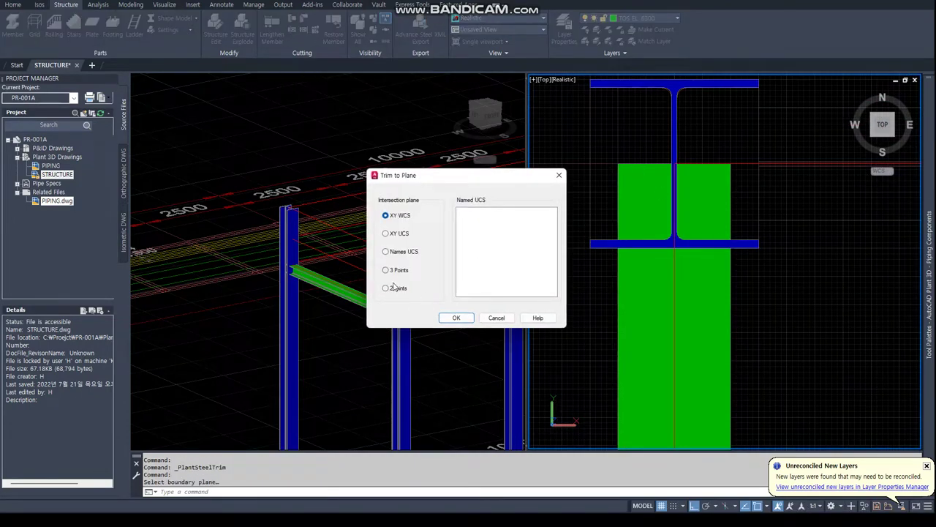
pyautogui.click(452, 319)
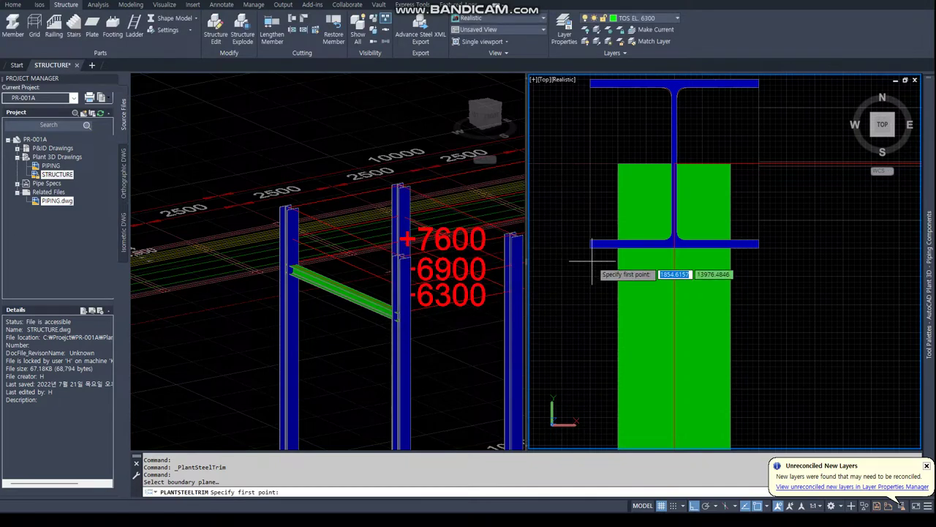
pyautogui.press('Return')
pyautogui.click(594, 247)
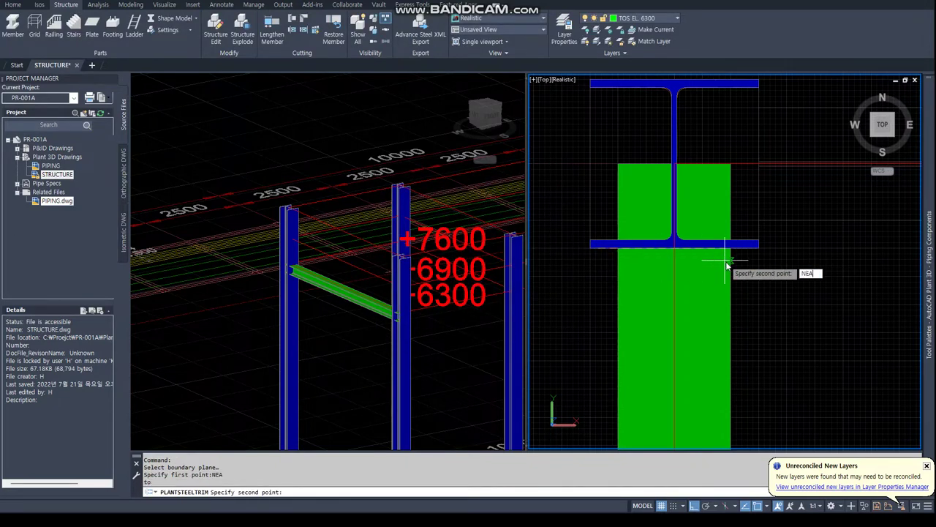
pyautogui.press('Return')
pyautogui.click(727, 247)
pyautogui.click(724, 210)
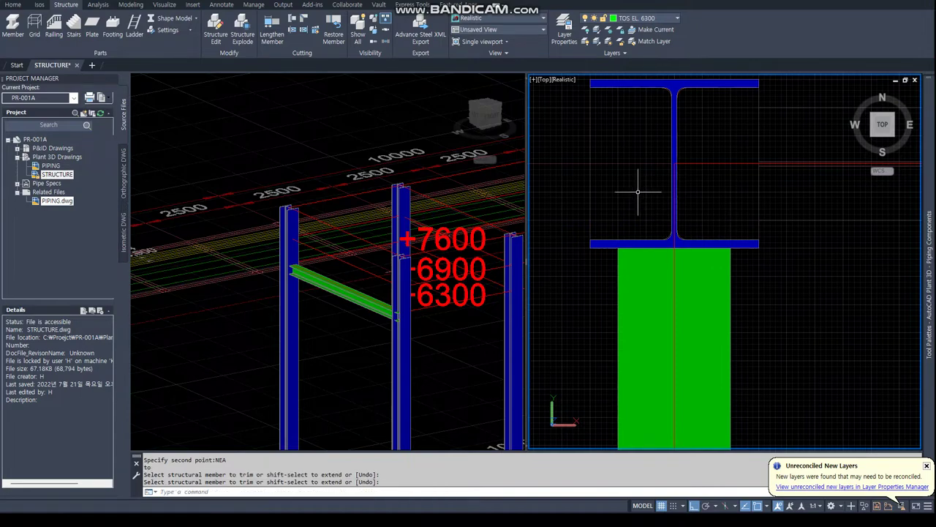
pyautogui.scroll(-5, 638, 192)
pyautogui.press('Escape')
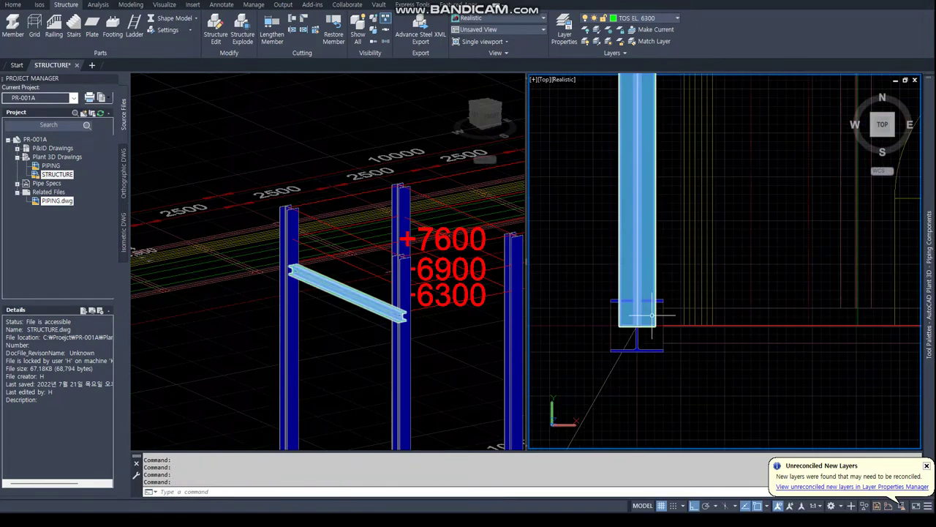
pyautogui.scroll(3, 647, 322)
# Grip-stretch the beam's other end perpendicular onto the column flange
pyautogui.click(629, 307)
pyautogui.click(627, 327)
pyautogui.write('PER')
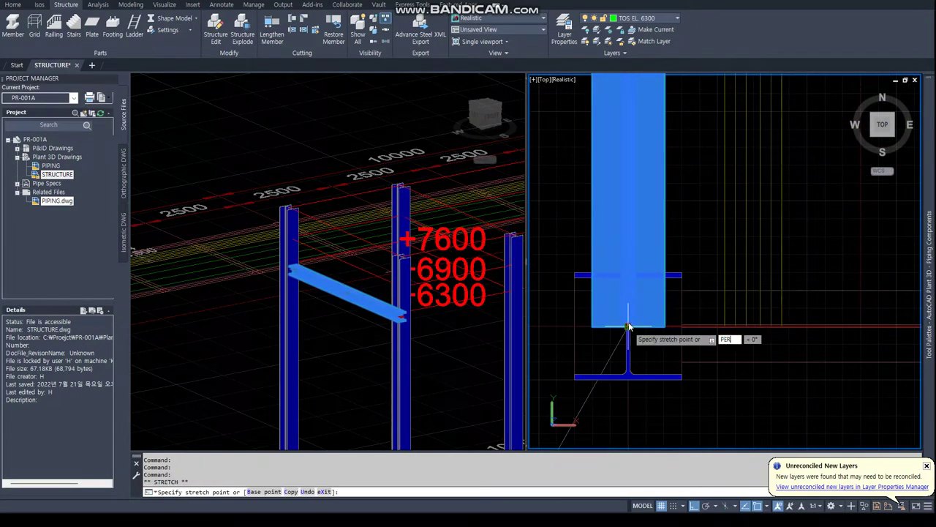
pyautogui.press('Return')
pyautogui.scroll(3, 627, 326)
pyautogui.click(622, 265)
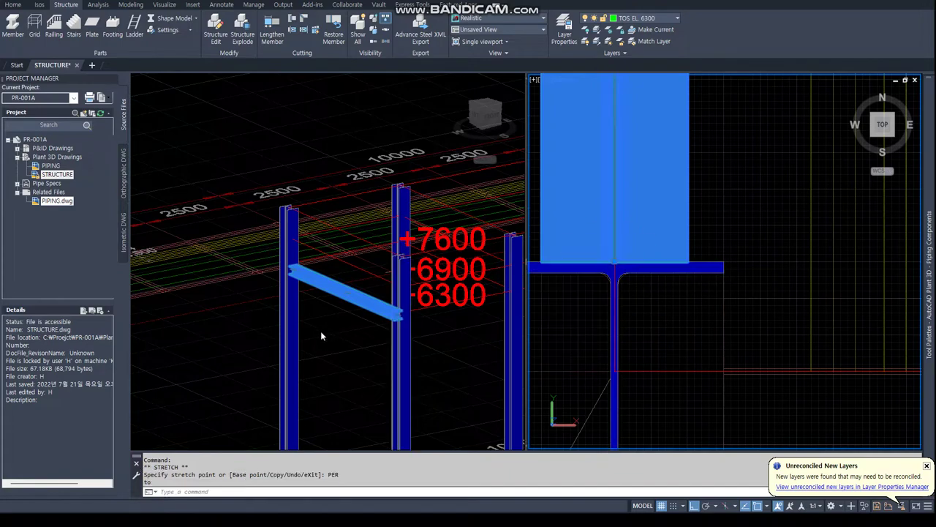
pyautogui.press('Escape')
pyautogui.press('Escape')
pyautogui.scroll(-5, 321, 336)
pyautogui.scroll(-3, 803, 207)
# Copy the beam one bay over to grid B using NEA and PER snaps
pyautogui.scroll(-2, 586, 288)
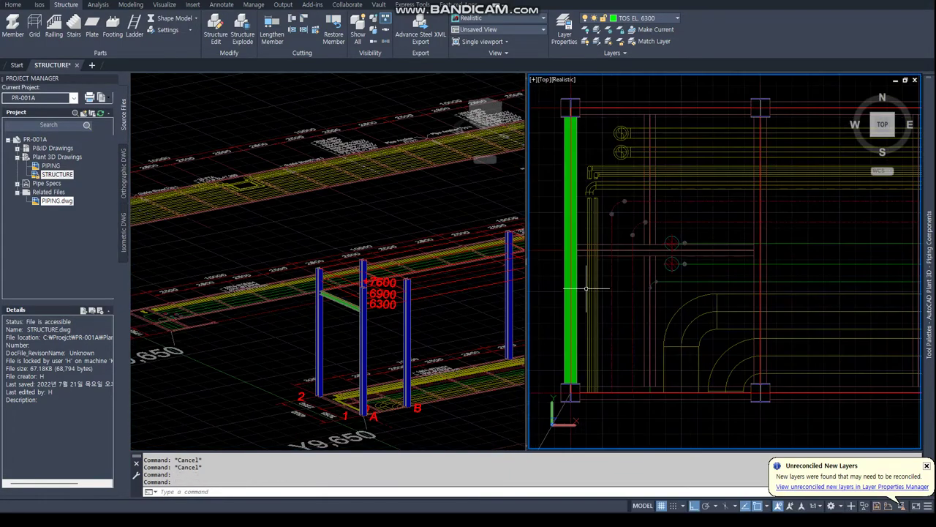
pyautogui.write('COPY')
pyautogui.press('Return')
pyautogui.click(586, 288)
pyautogui.press('Return')
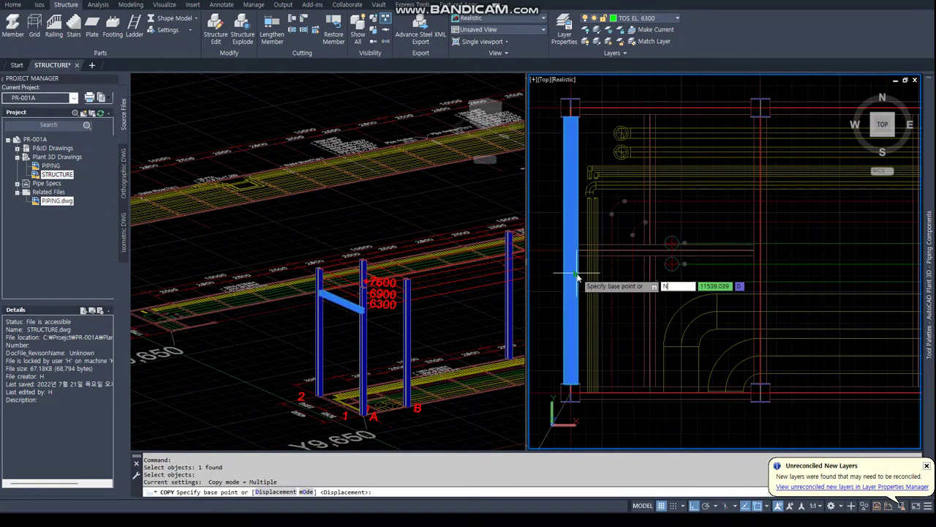
pyautogui.click(570, 92)
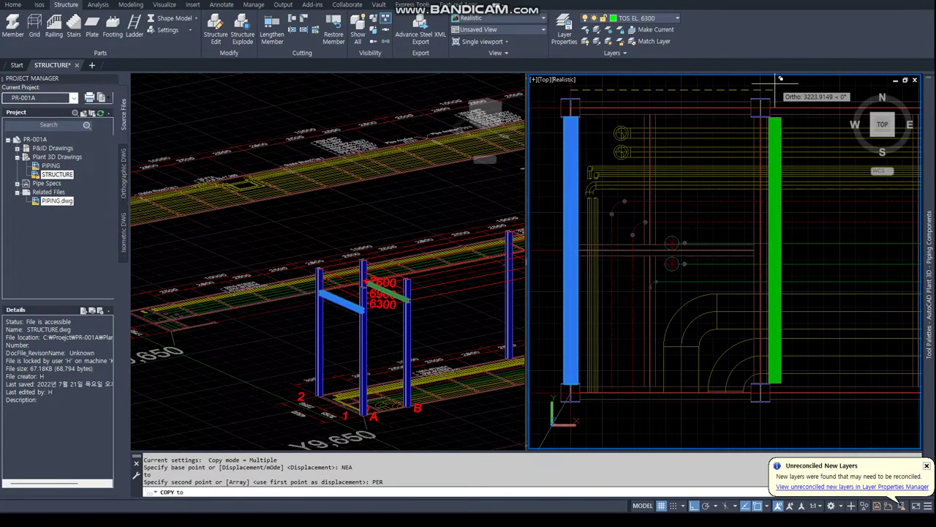
pyautogui.click(758, 106)
pyautogui.press('Return')
# Start a rectangular array of the copied beam at grid B
pyautogui.moveTo(731, 351)
pyautogui.mouseDown(button='middle')
pyautogui.moveTo(679, 250)
pyautogui.moveTo(565, 275)
pyautogui.mouseUp(button='middle')
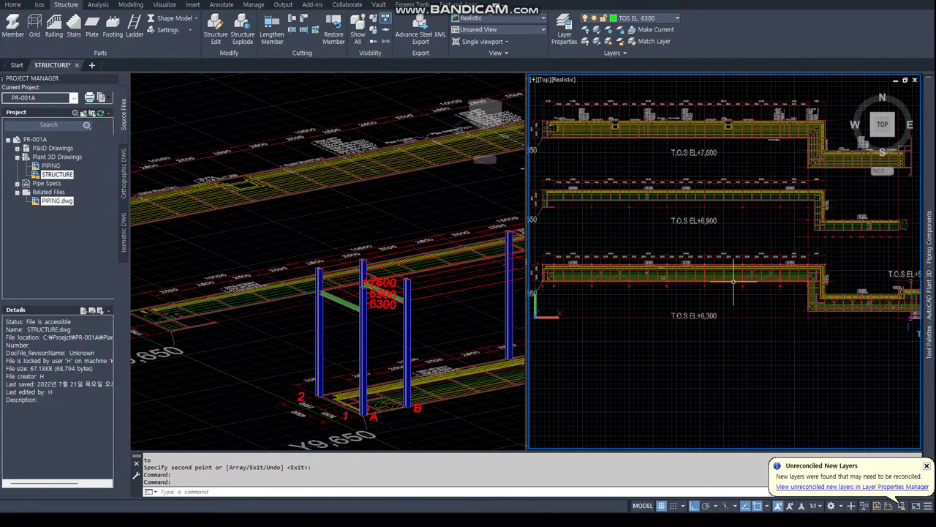
pyautogui.scroll(3, 804, 293)
pyautogui.scroll(3, 573, 264)
pyautogui.write('ARRA')
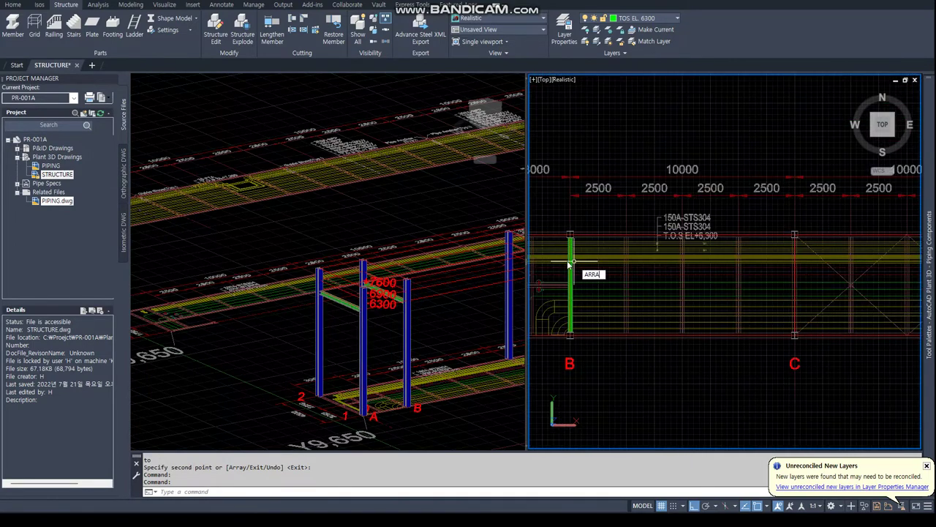
pyautogui.press('Return')
pyautogui.scroll(3, 569, 265)
pyautogui.click(569, 272)
pyautogui.press('Return')
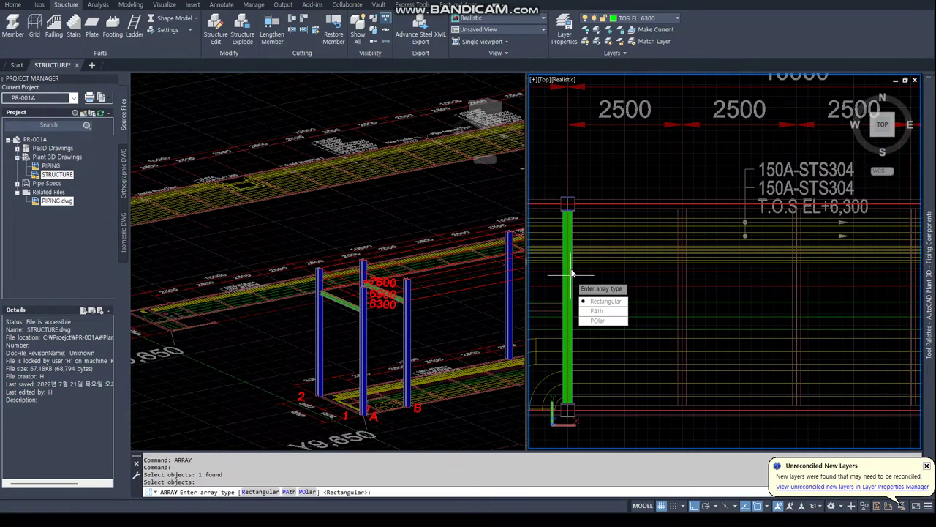
pyautogui.click(601, 301)
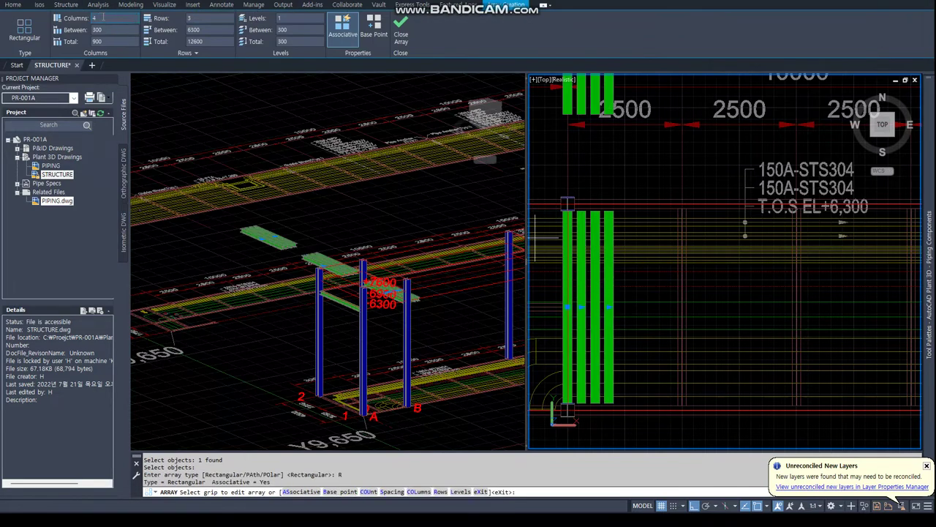
pyautogui.write('8')
# Set the array to 8 beams in one row, 10000 apart, and close it
pyautogui.press('Return')
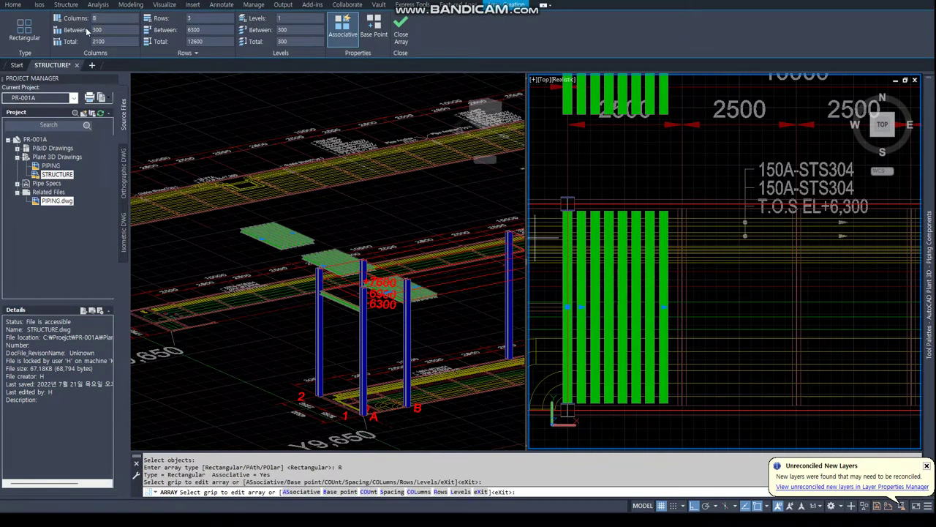
pyautogui.write('000')
pyautogui.press('Return')
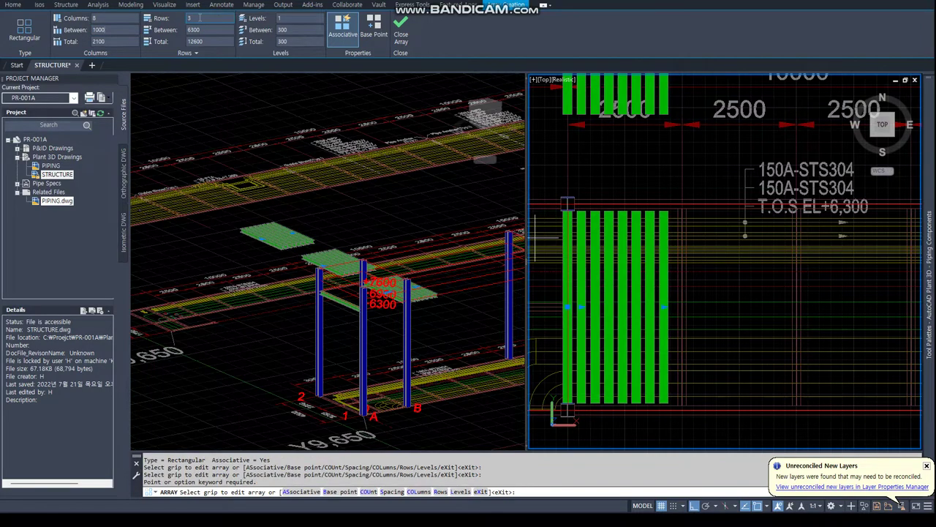
pyautogui.write('1')
pyautogui.click(215, 29)
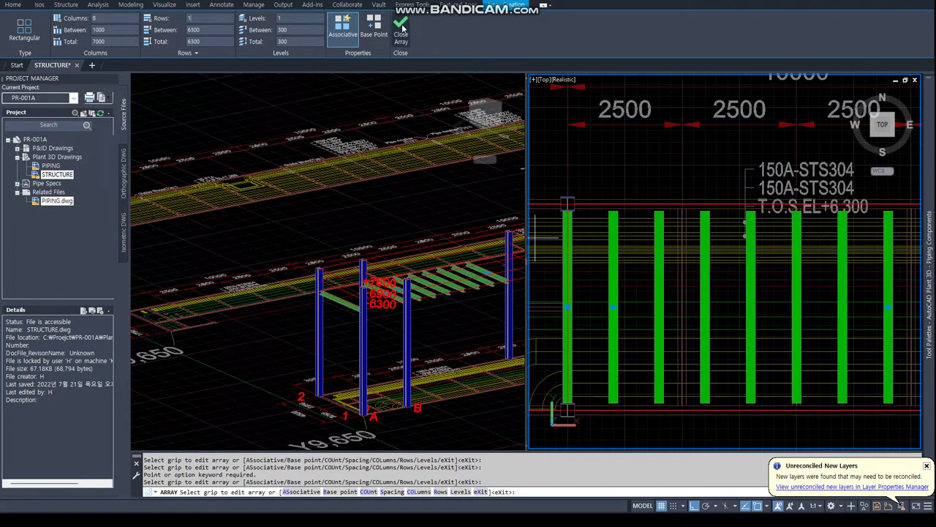
pyautogui.click(111, 27)
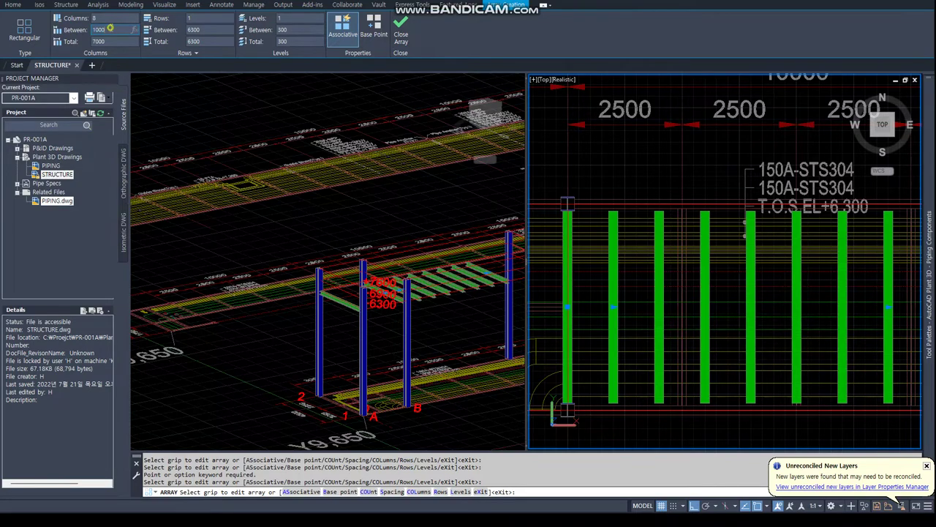
pyautogui.write('0')
pyautogui.press('Return')
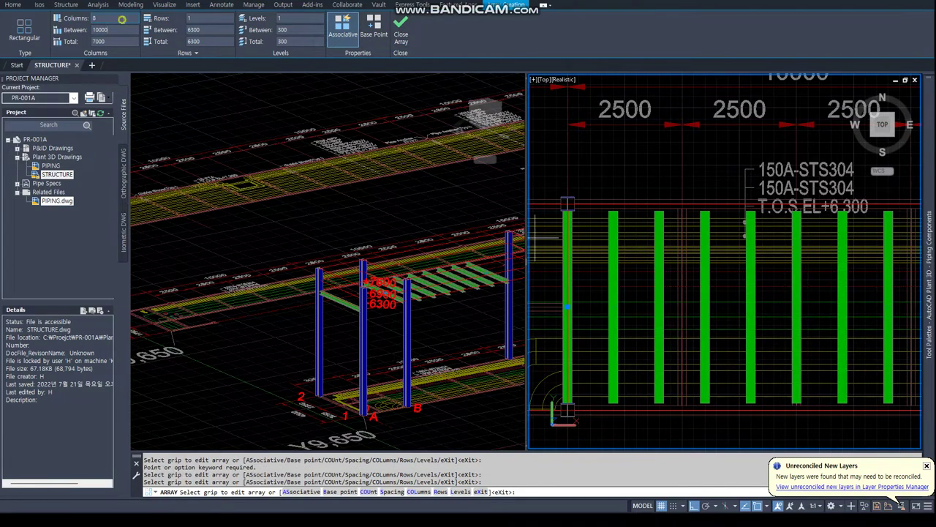
pyautogui.click(401, 23)
# Explode the beam array and delete the stray beam past grid I
pyautogui.scroll(-2, 666, 249)
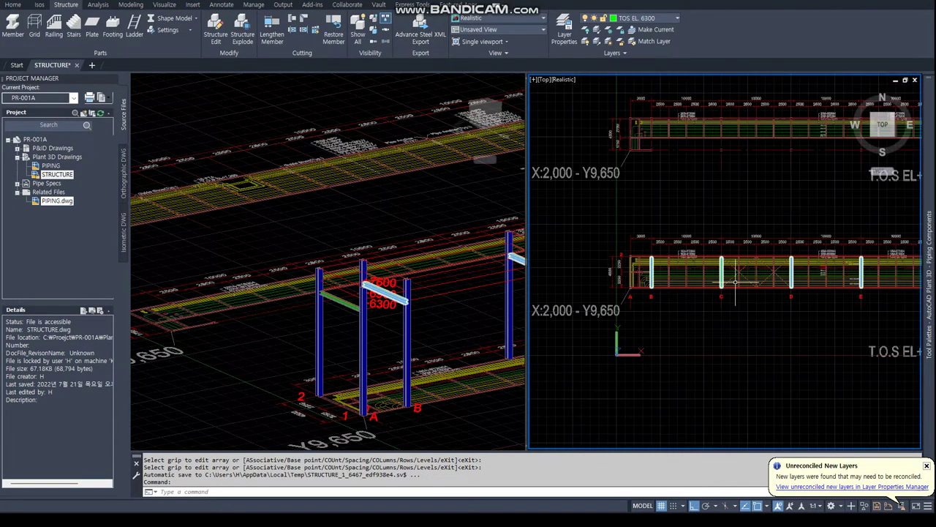
pyautogui.scroll(-2, 680, 242)
pyautogui.scroll(-3, 697, 236)
pyautogui.scroll(4, 784, 235)
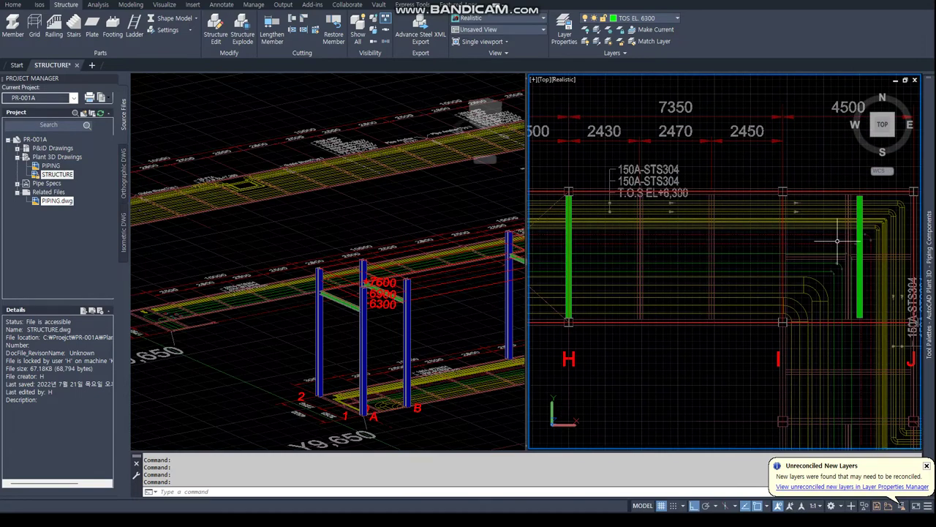
pyautogui.write('EXPLO')
pyautogui.press('Return')
pyautogui.click(862, 248)
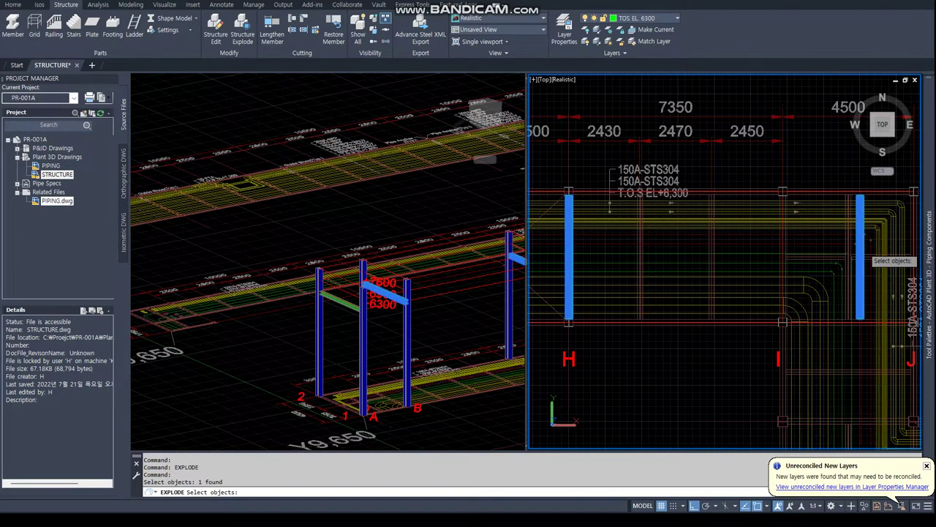
pyautogui.press('Delete')
# Copy the beam at grid H 7350 over to grid I
pyautogui.press('Return')
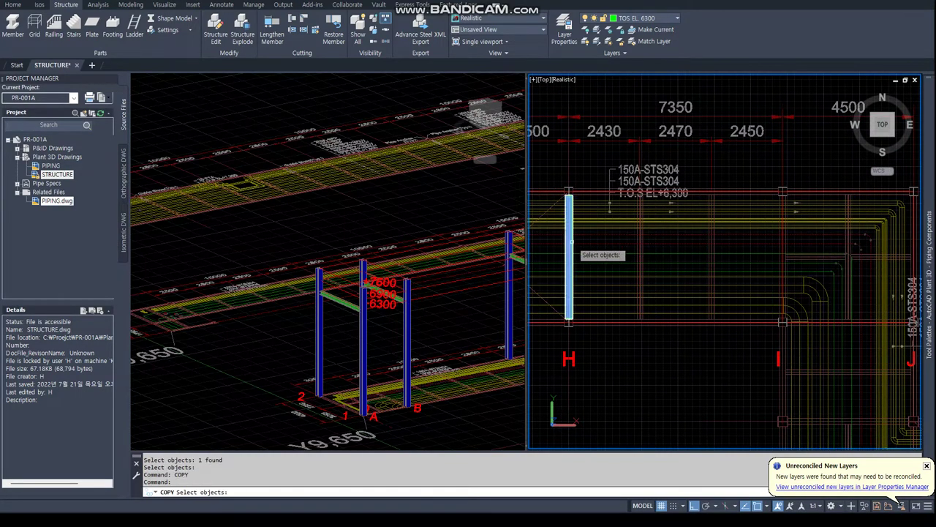
pyautogui.click(569, 252)
pyautogui.press('Return')
pyautogui.click(591, 238)
pyautogui.write('7350')
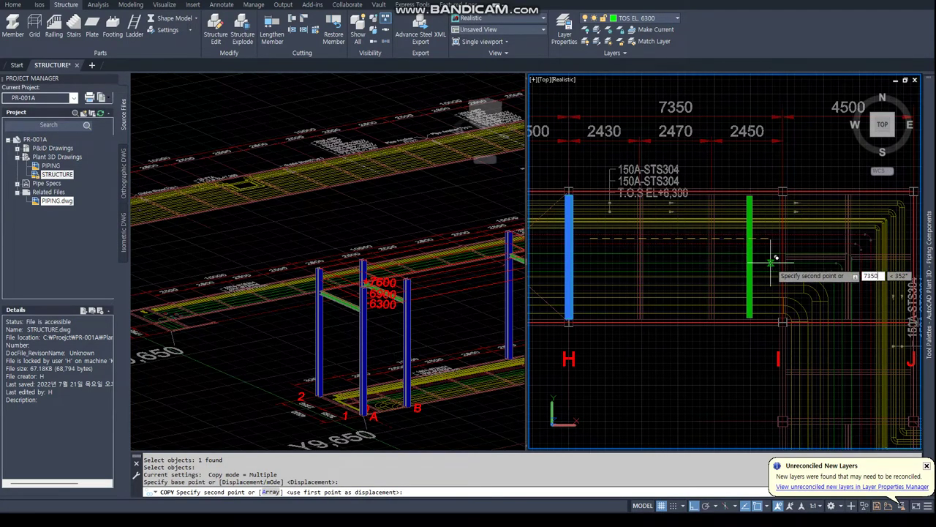
pyautogui.press('Return')
pyautogui.press('Return')
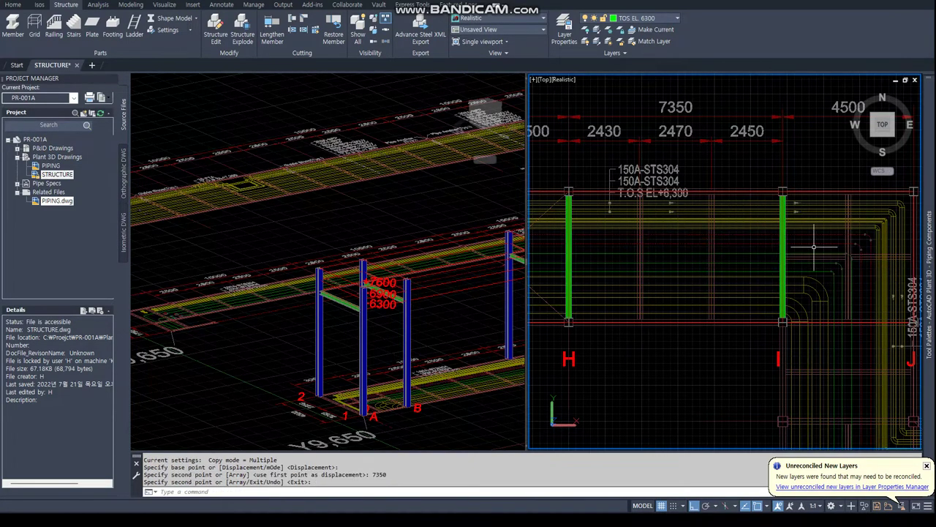
pyautogui.moveTo(785, 244); pyautogui.dragTo(648, 289, button='middle')
# Copy the beam at grid I 4500 toward grid J, then show all three rack levels
pyautogui.press('Return')
pyautogui.click(648, 289)
pyautogui.press('Return')
pyautogui.click(691, 187)
pyautogui.write('4500')
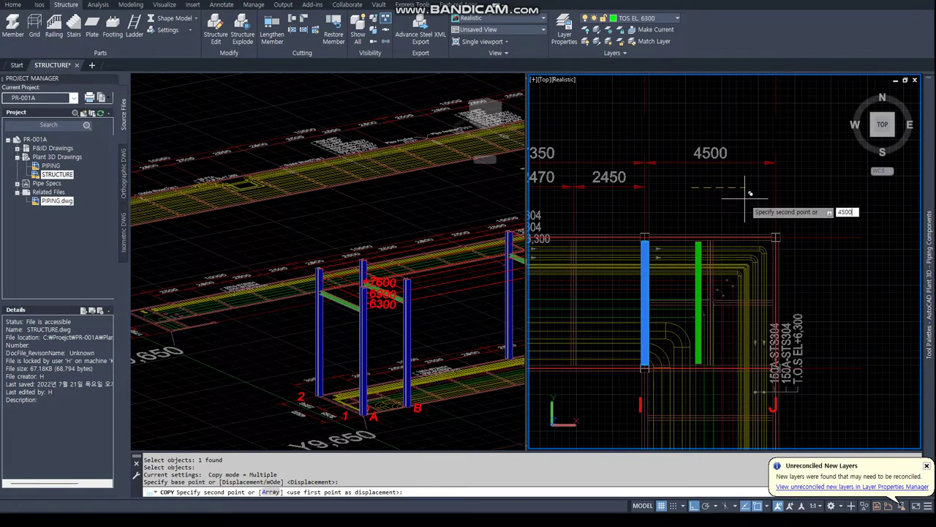
pyautogui.press('Return')
pyautogui.press('Escape')
pyautogui.scroll(-5, 750, 193)
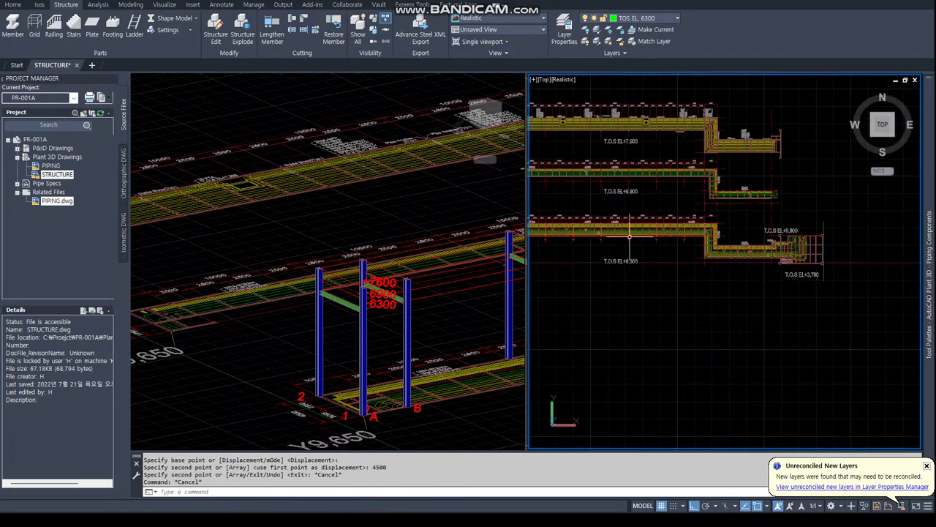
pyautogui.moveTo(823, 144); pyautogui.dragTo(911, 144, button='middle')
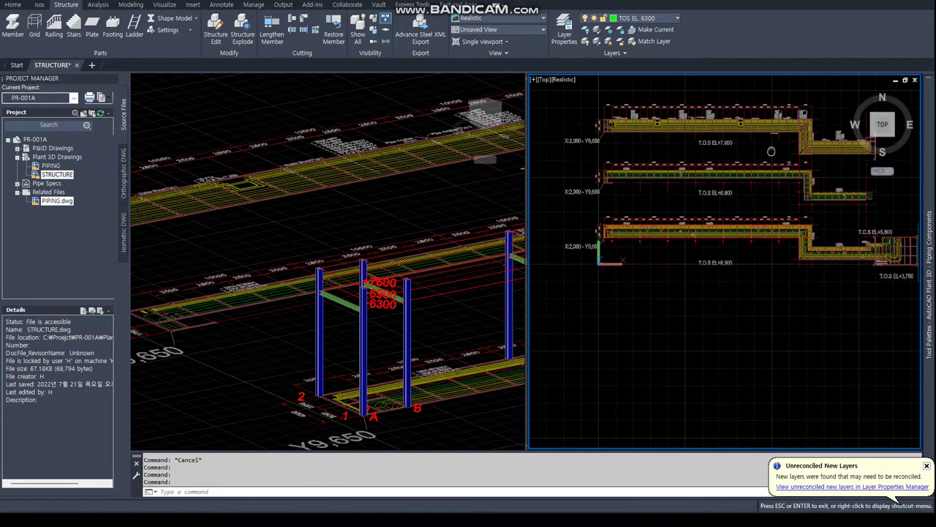
# Set the 3D view's visual style to Realistic with VSCURRENT
pyautogui.click(335, 324)
pyautogui.scroll(-5, 335, 324)
pyautogui.moveTo(335, 324); pyautogui.dragTo(428, 287, button='middle')
pyautogui.scroll(1, 428, 287)
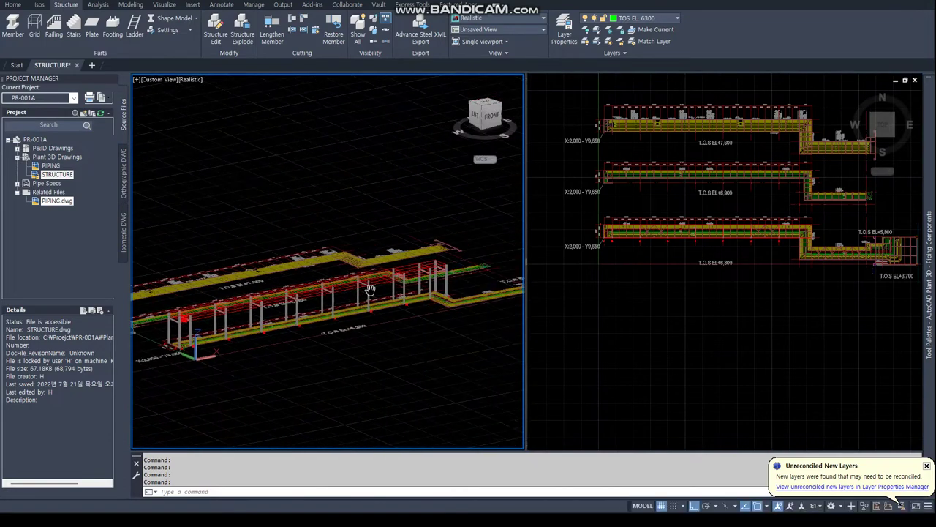
pyautogui.scroll(2, 428, 286)
pyautogui.scroll(2, 428, 286)
pyautogui.scroll(2, 428, 287)
pyautogui.scroll(-3, 382, 258)
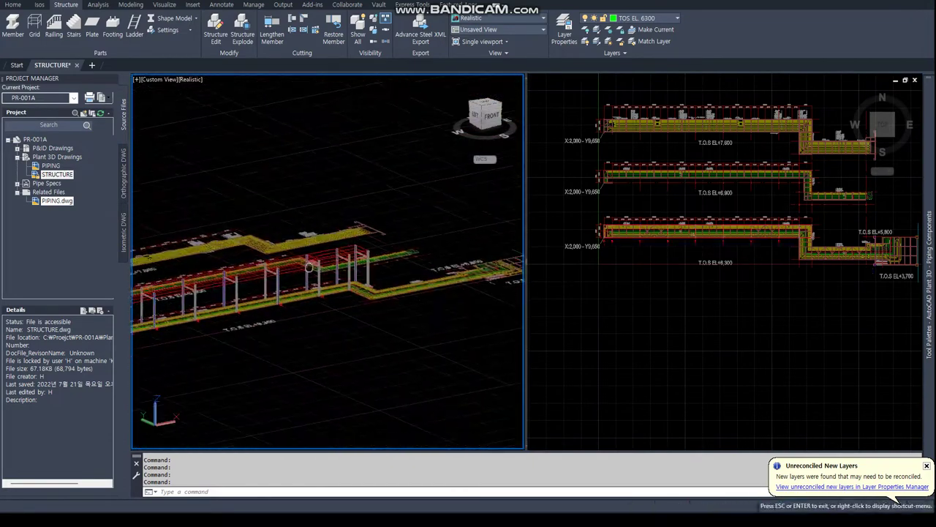
pyautogui.rightClick(382, 256)
pyautogui.click(410, 266)
pyautogui.write('R')
pyautogui.press('Return')
# Zoom in on the blue columns at grids A and B in the 3D view
pyautogui.scroll(5, 265, 267)
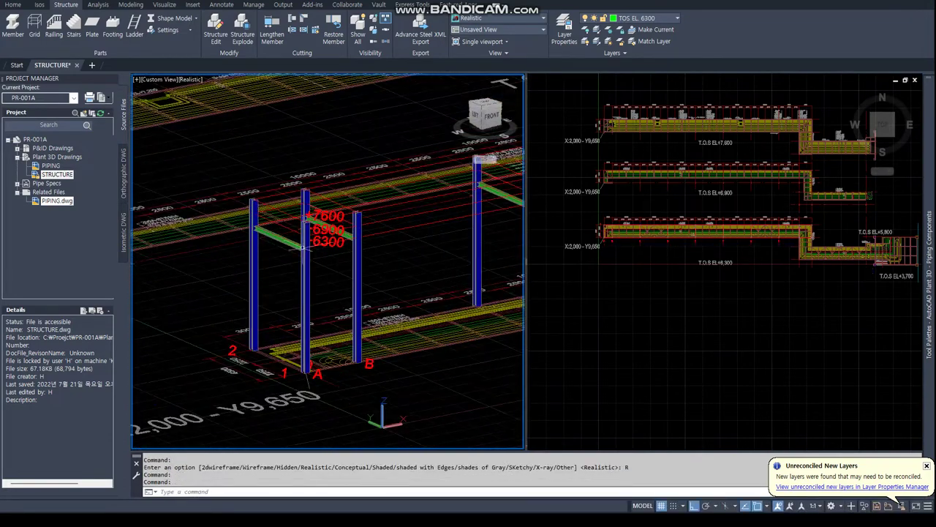
pyautogui.scroll(2, 265, 267)
pyautogui.click(606, 244)
pyautogui.scroll(5, 595, 227)
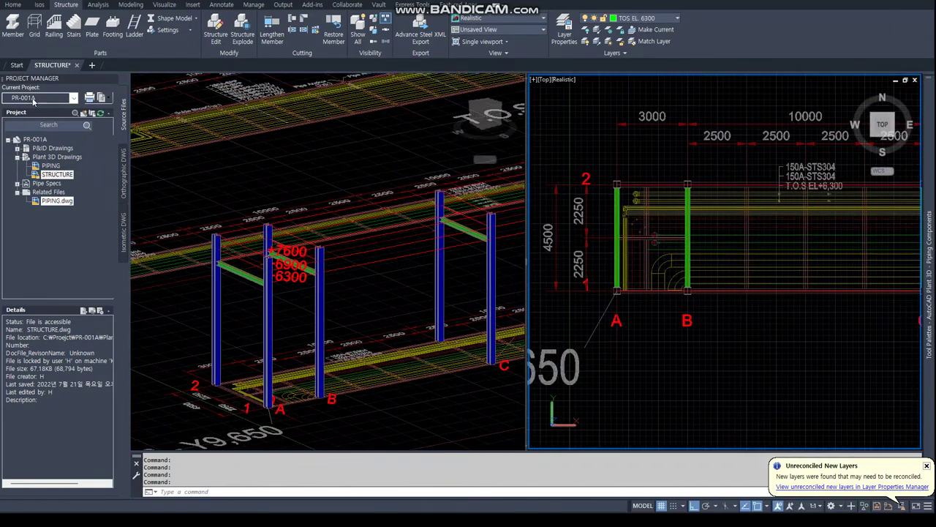
pyautogui.click(288, 271)
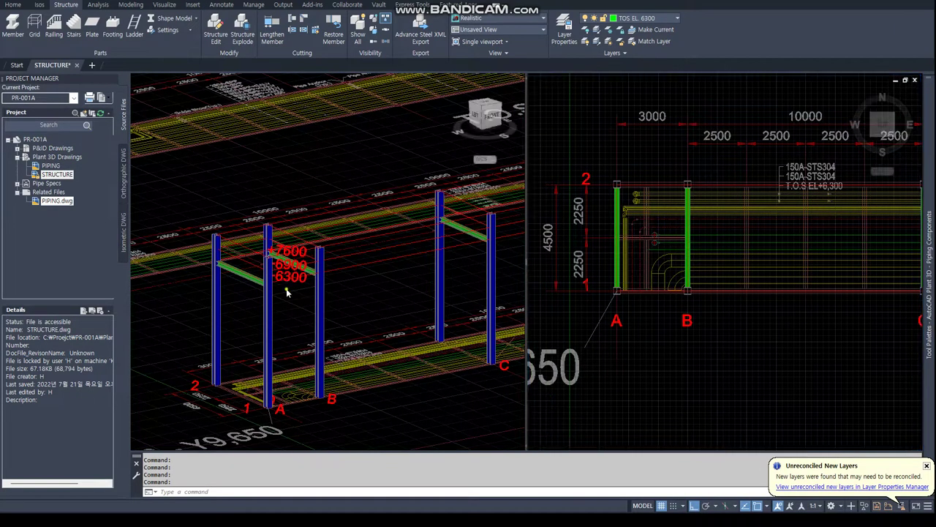
pyautogui.scroll(5, 286, 266)
# Place a new steel beam from column A to column B using endpoint snaps
pyautogui.write('END')
pyautogui.press('Return')
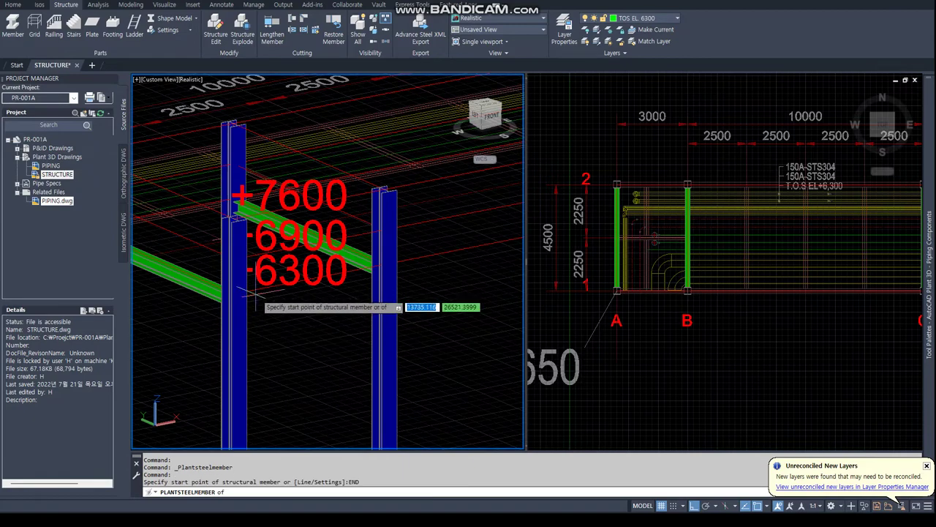
pyautogui.click(234, 293)
pyautogui.write('END')
pyautogui.press('Return')
pyautogui.click(342, 294)
pyautogui.press('Return')
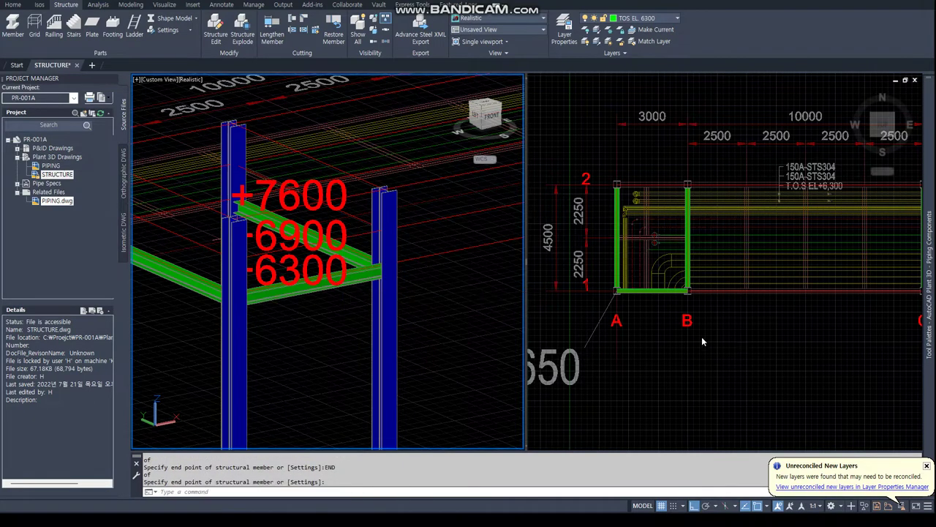
# Stretch the new beam's end onto the endpoint at column A
pyautogui.click(673, 299)
pyautogui.scroll(7, 673, 299)
pyautogui.scroll(3, 654, 299)
pyautogui.scroll(2, 645, 311)
pyautogui.click(645, 312)
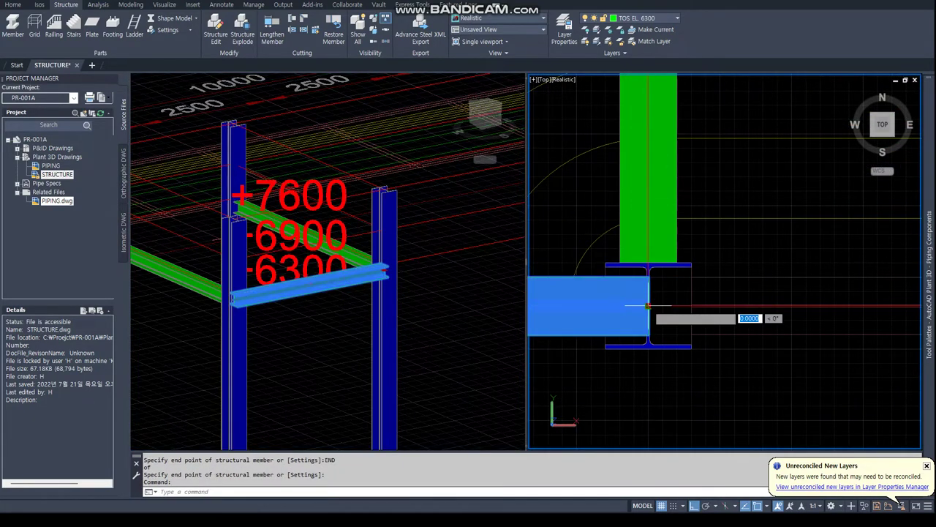
pyautogui.write('END')
pyautogui.press('Return')
pyautogui.click(604, 267)
pyautogui.scroll(-5, 721, 314)
pyautogui.scroll(5, 692, 311)
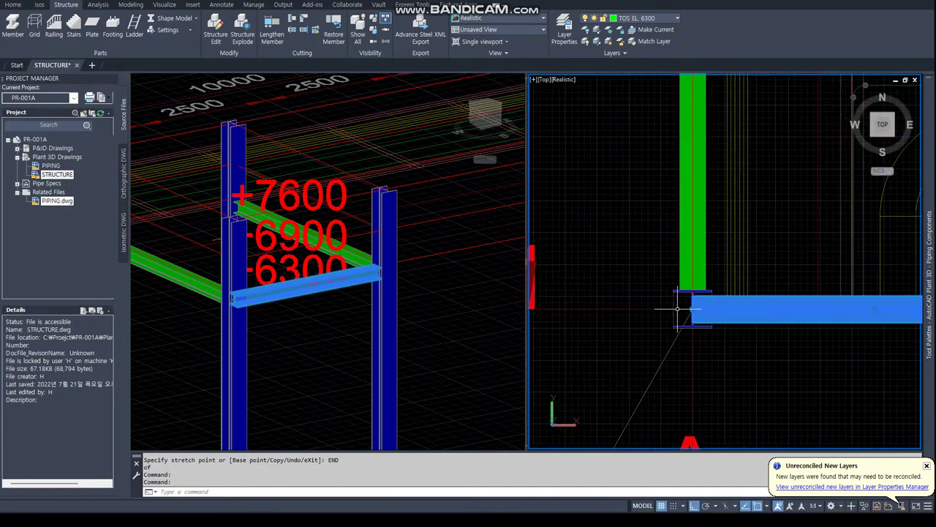
# Start stretching the beam's left end, then cancel it
pyautogui.click(692, 311)
pyautogui.write('END')
pyautogui.press('Return')
pyautogui.press('Escape')
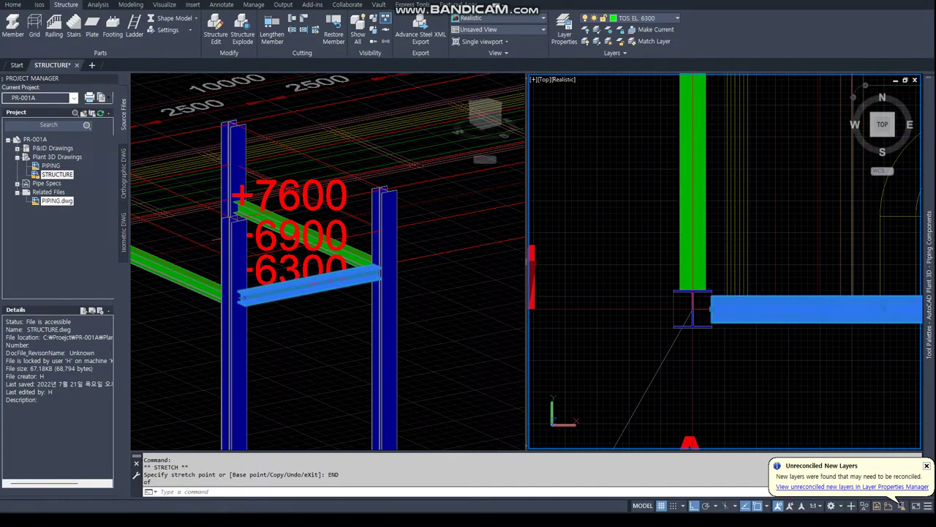
pyautogui.scroll(-5, 711, 291)
# Copy the lower beam 4500 across the bay
pyautogui.write('copy')
pyautogui.press('Return')
pyautogui.click(733, 310)
pyautogui.press('Return')
pyautogui.click(733, 310)
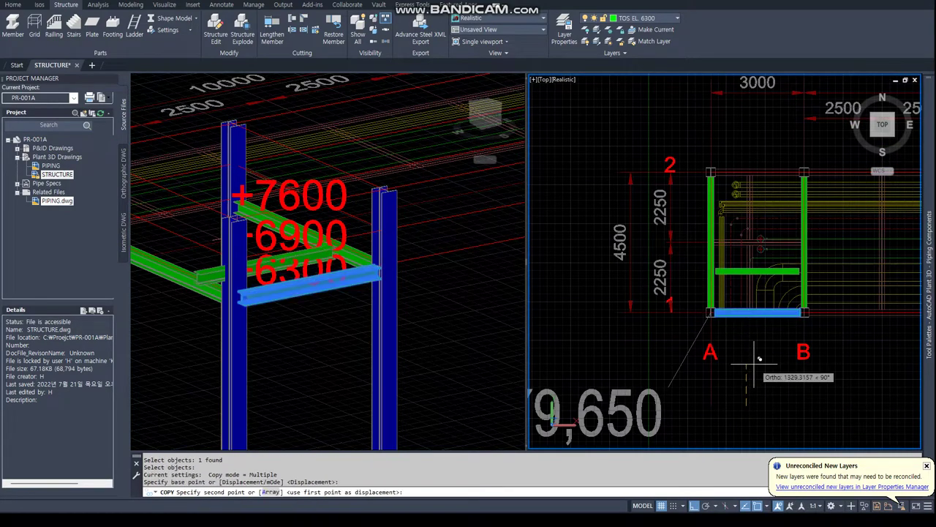
pyautogui.write('4500')
pyautogui.press('Return')
pyautogui.press('Return')
pyautogui.moveTo(809, 194); pyautogui.dragTo(600, 281, button='middle')
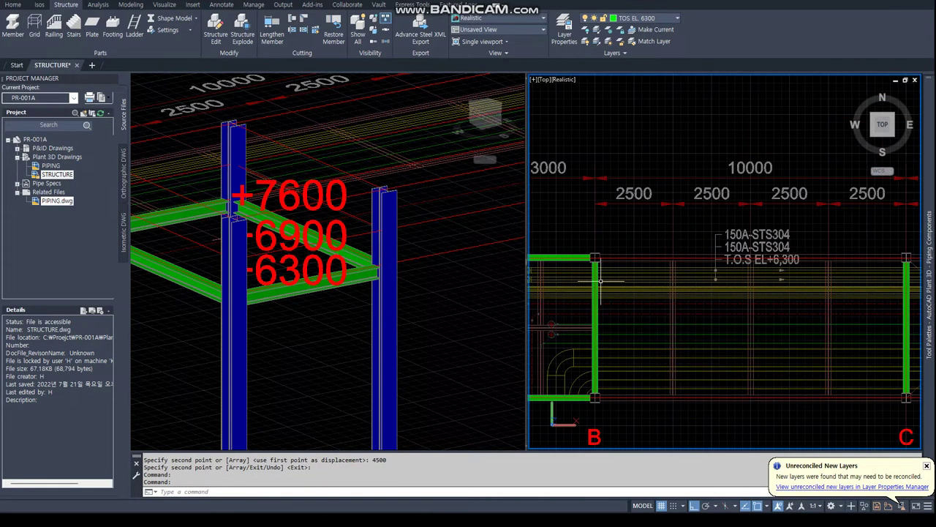
# Copy the two edge beams 4500 along toward column C
pyautogui.press('Return')
pyautogui.press('Escape')
pyautogui.press('Escape')
pyautogui.press('Return')
pyautogui.scroll(2, 577, 252)
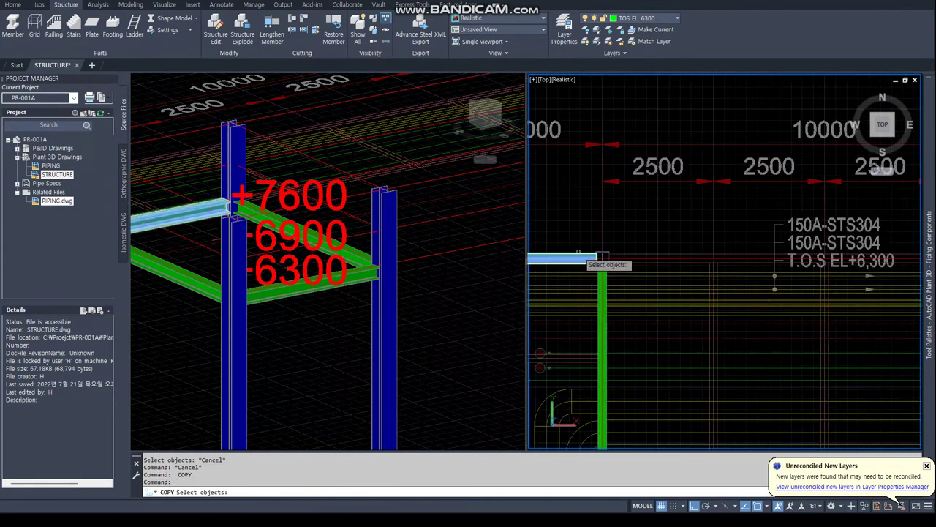
pyautogui.click(580, 256)
pyautogui.scroll(-2, 580, 256)
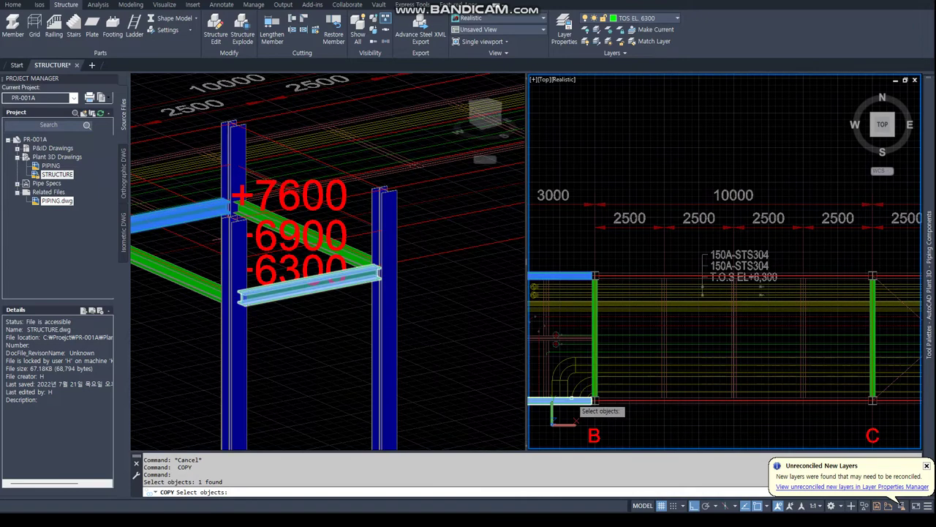
pyautogui.click(582, 393)
pyautogui.scroll(-5, 583, 386)
pyautogui.press('Return')
pyautogui.moveTo(584, 387); pyautogui.dragTo(635, 370, button='middle')
pyautogui.click(607, 419)
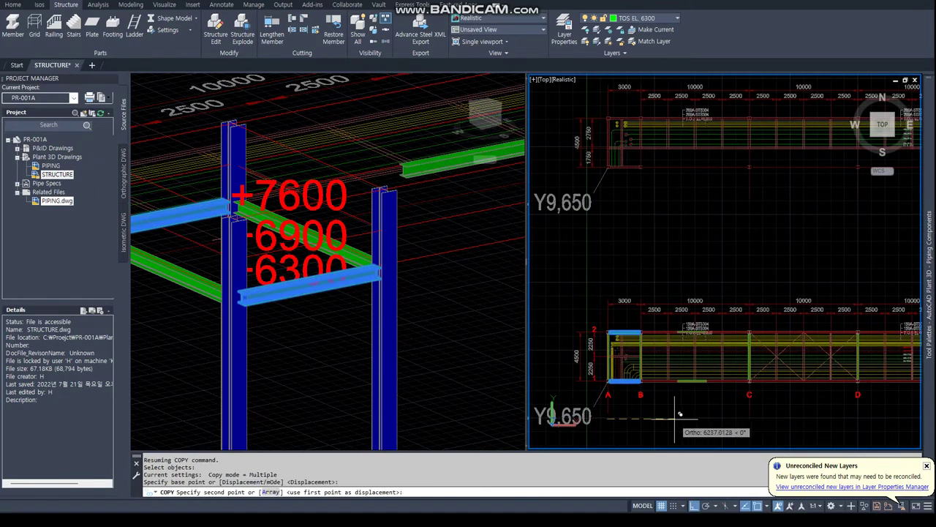
pyautogui.write('450')
pyautogui.press('Return')
pyautogui.press('Escape')
pyautogui.press('Escape')
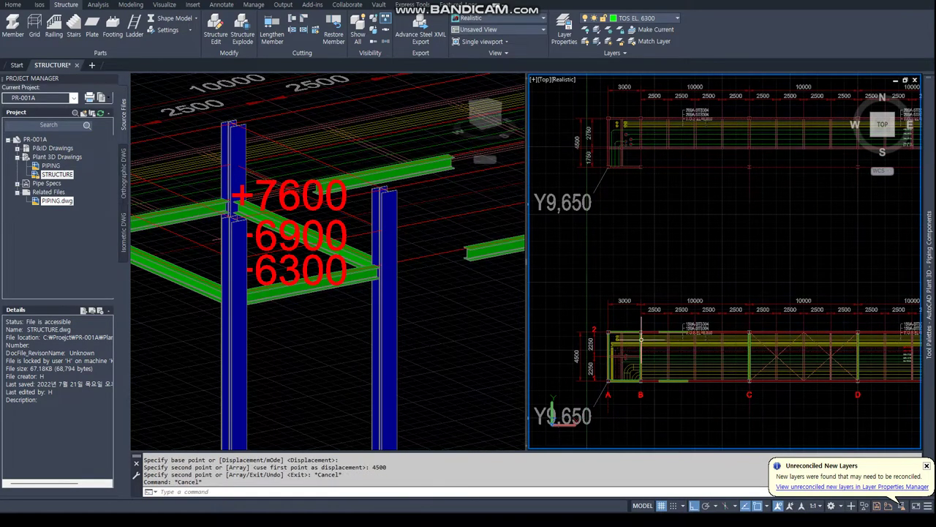
# Move the two copied edge beams 1500 into place
pyautogui.scroll(3, 641, 337)
pyautogui.write('m')
pyautogui.press('Return')
pyautogui.click(684, 424)
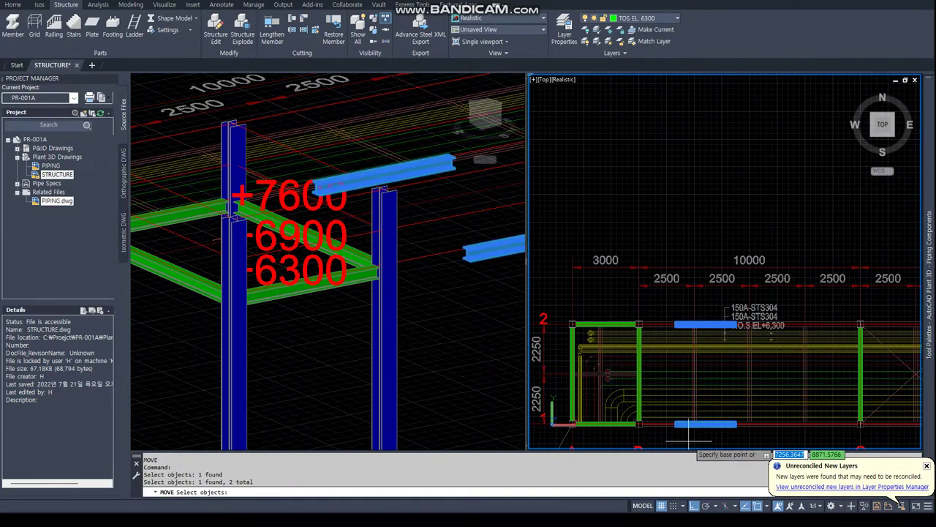
pyautogui.press('Return')
pyautogui.click(683, 426)
pyautogui.write('1500')
pyautogui.press('Return')
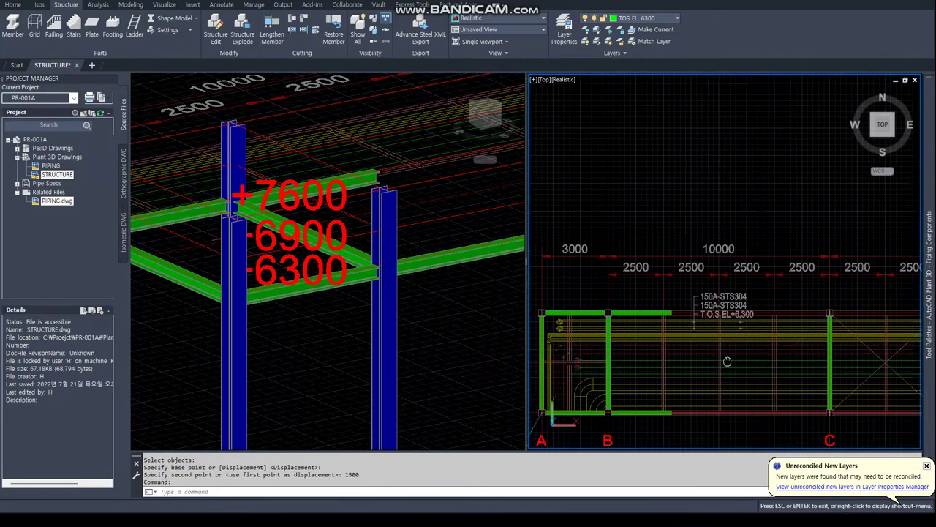
pyautogui.moveTo(683, 427); pyautogui.dragTo(601, 374, button='middle')
pyautogui.press('Escape')
pyautogui.press('Escape')
pyautogui.scroll(-2, 724, 292)
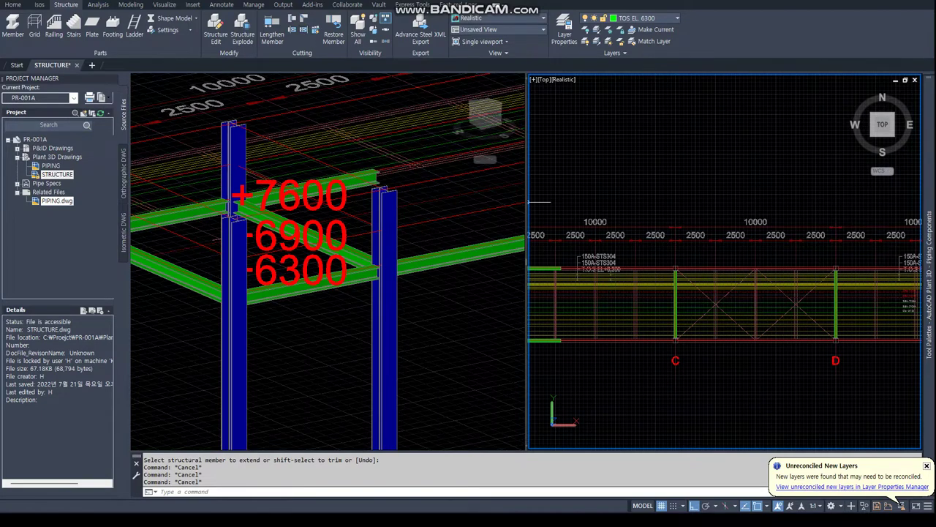
# Define a 2Points extend plane through two endpoints on column C
pyautogui.click(307, 27)
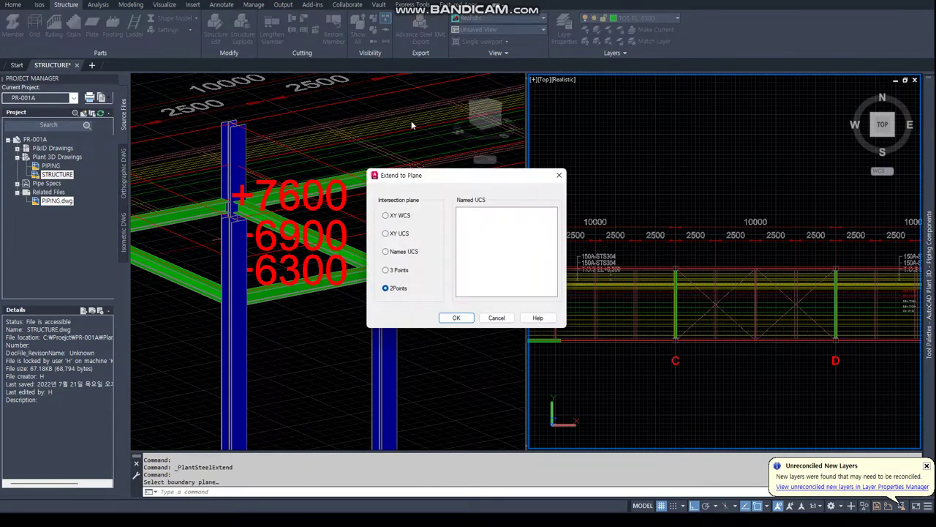
pyautogui.click(456, 320)
pyautogui.scroll(5, 677, 274)
pyautogui.write('EN')
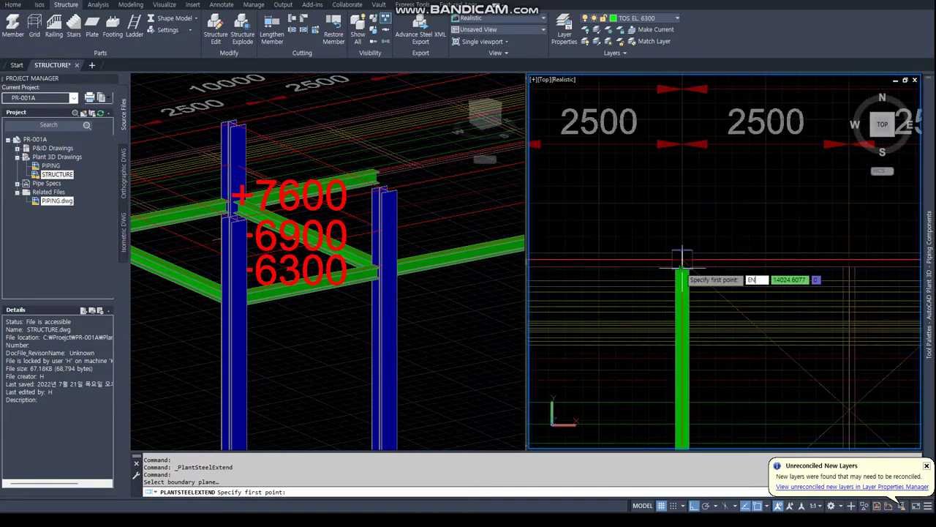
pyautogui.scroll(3, 653, 276)
pyautogui.click(648, 277)
pyautogui.scroll(-5, 646, 349)
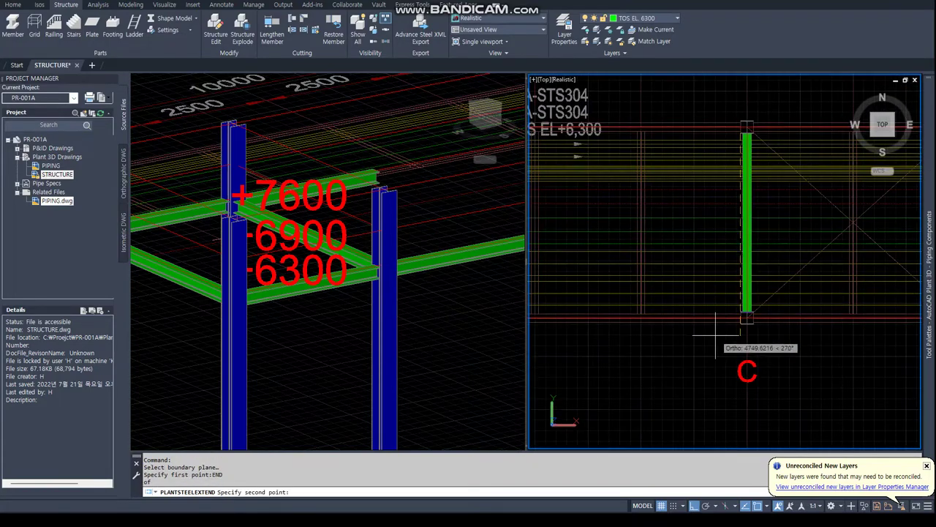
pyautogui.click(691, 334)
pyautogui.scroll(-2, 640, 288)
pyautogui.scroll(2, 639, 287)
pyautogui.scroll(4, 639, 292)
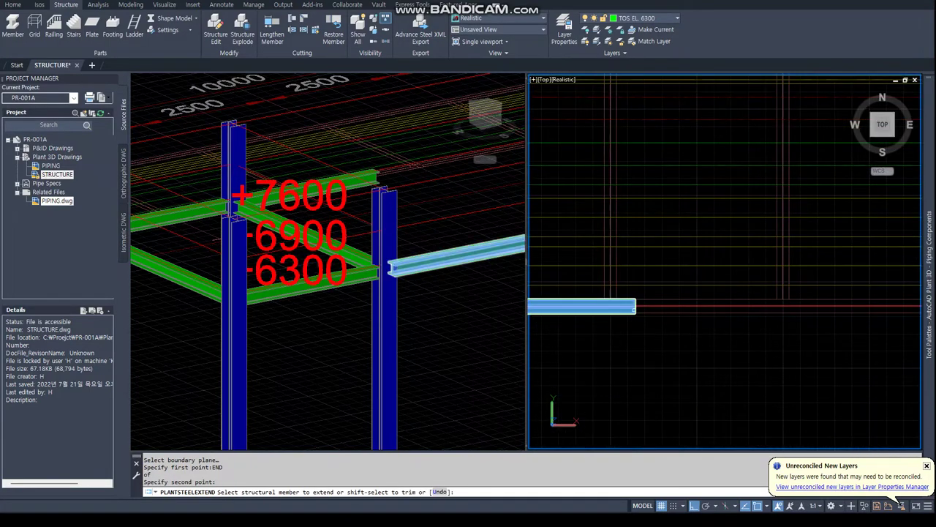
# Extend the lower and upper edge beams out to the column C plane
pyautogui.click(629, 308)
pyautogui.scroll(-2, 643, 278)
pyautogui.scroll(-1, 651, 226)
pyautogui.click(651, 224)
pyautogui.scroll(-5, 658, 278)
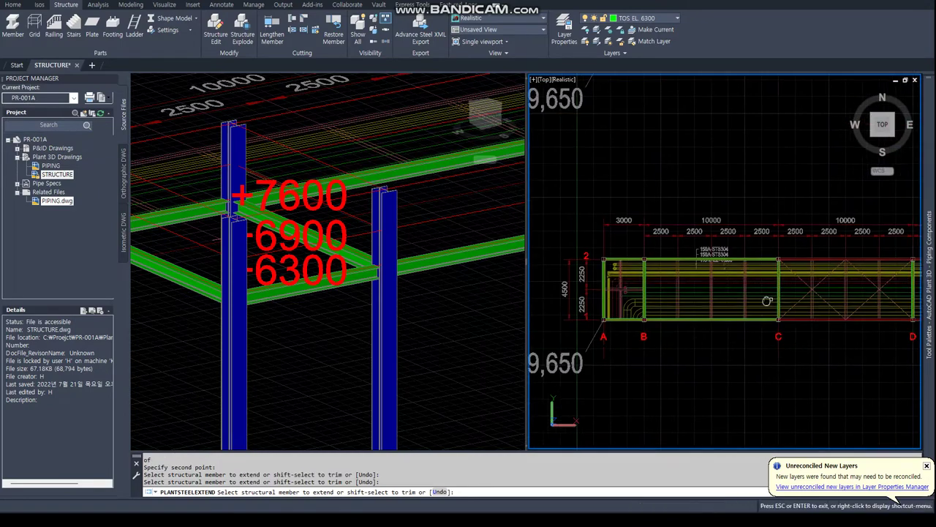
pyautogui.press('Return')
pyautogui.scroll(3, 680, 292)
pyautogui.scroll(-5, 701, 300)
pyautogui.scroll(-3, 700, 300)
pyautogui.press('Return')
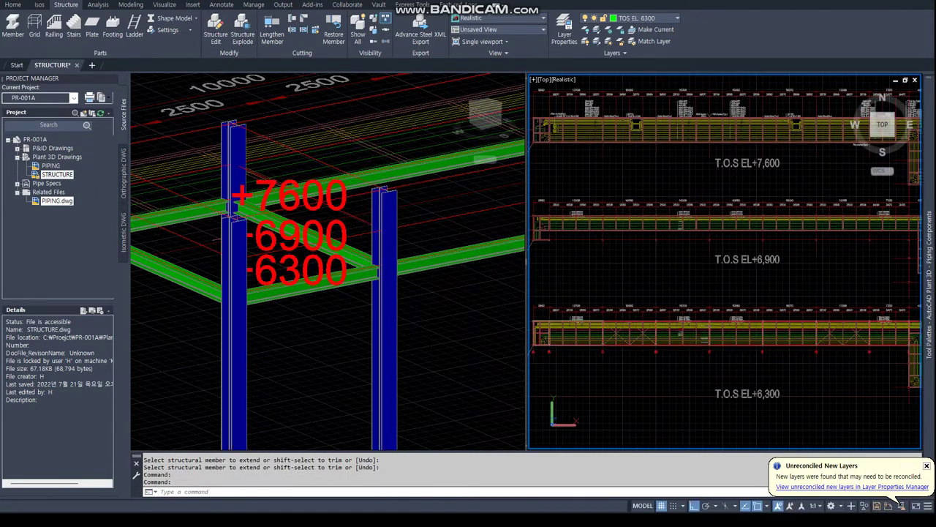
pyautogui.moveTo(831, 347); pyautogui.dragTo(750, 360, button='middle')
pyautogui.scroll(3, 642, 316)
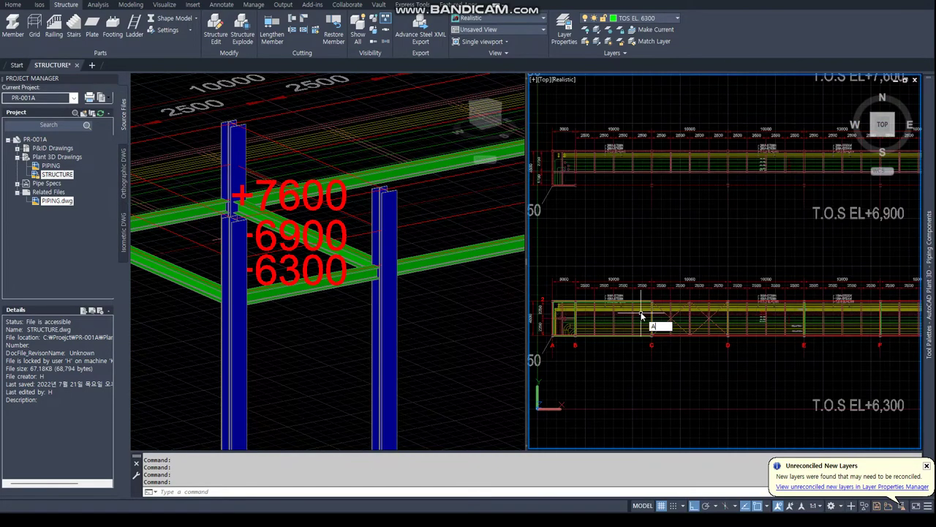
# Array the two edge beams rectangularly: 6 columns, 10000 apart, 1 row
pyautogui.scroll(3, 645, 303)
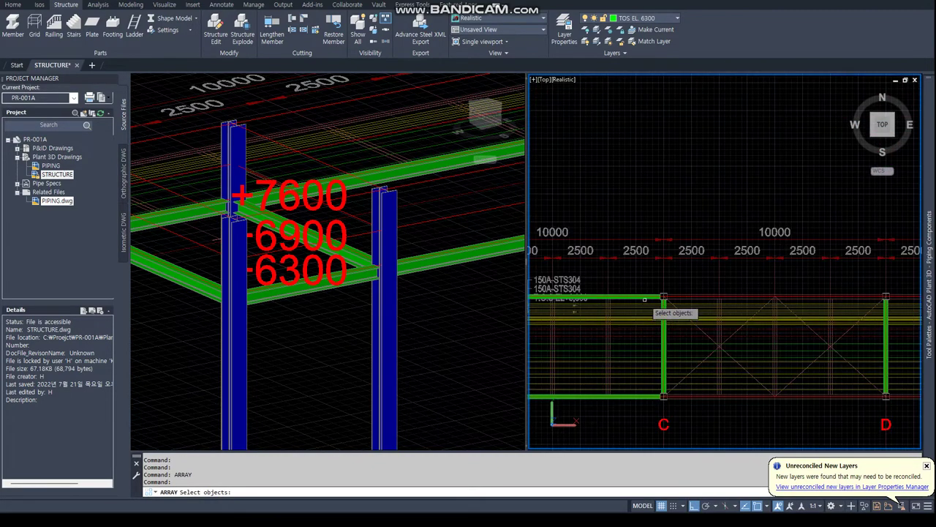
pyautogui.click(645, 297)
pyautogui.click(649, 396)
pyautogui.press('Return')
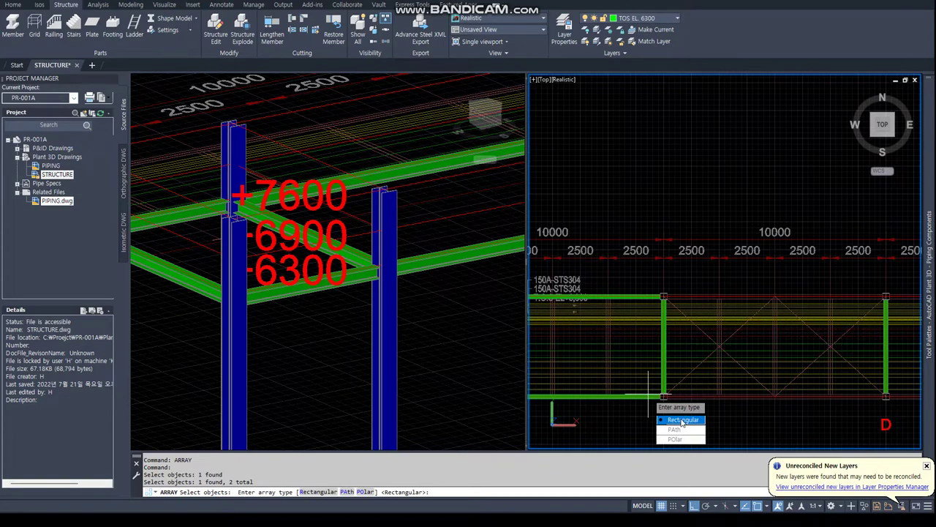
pyautogui.click(683, 419)
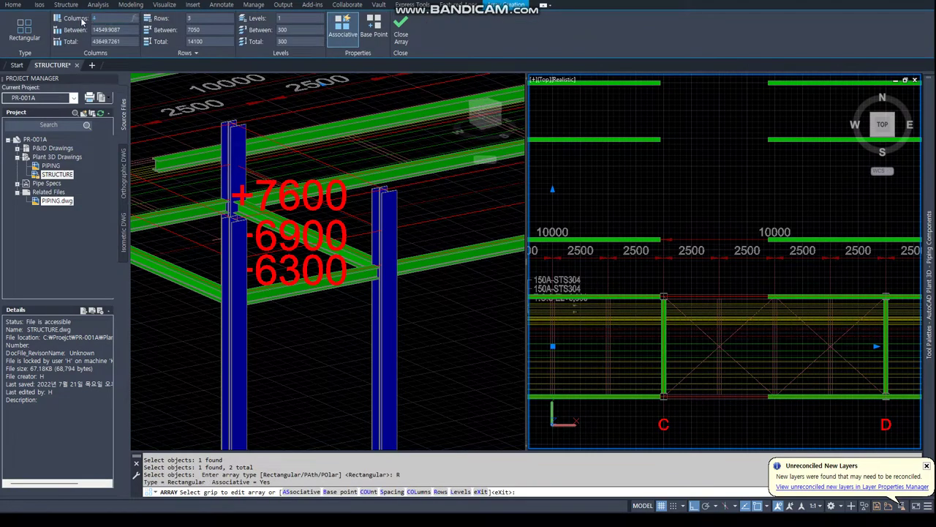
pyautogui.click(204, 16)
pyautogui.write('1')
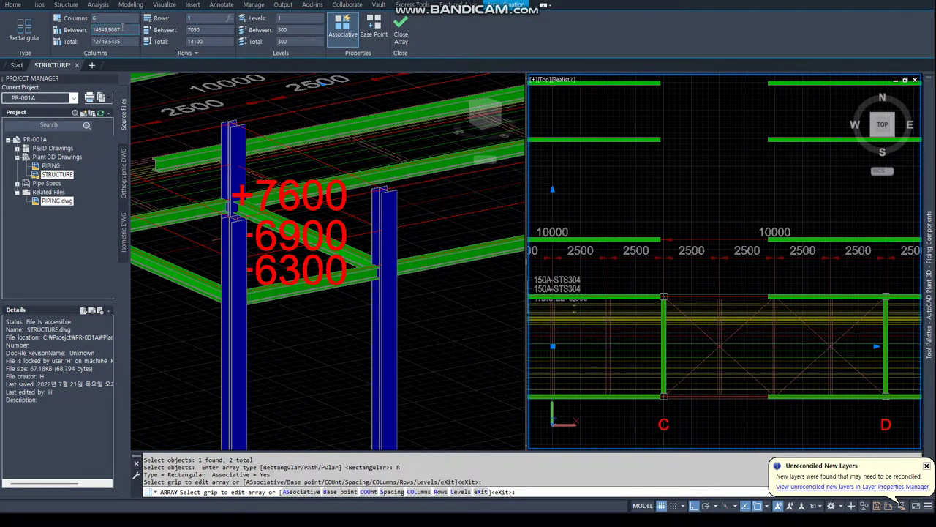
pyautogui.write('10000')
pyautogui.press('Return')
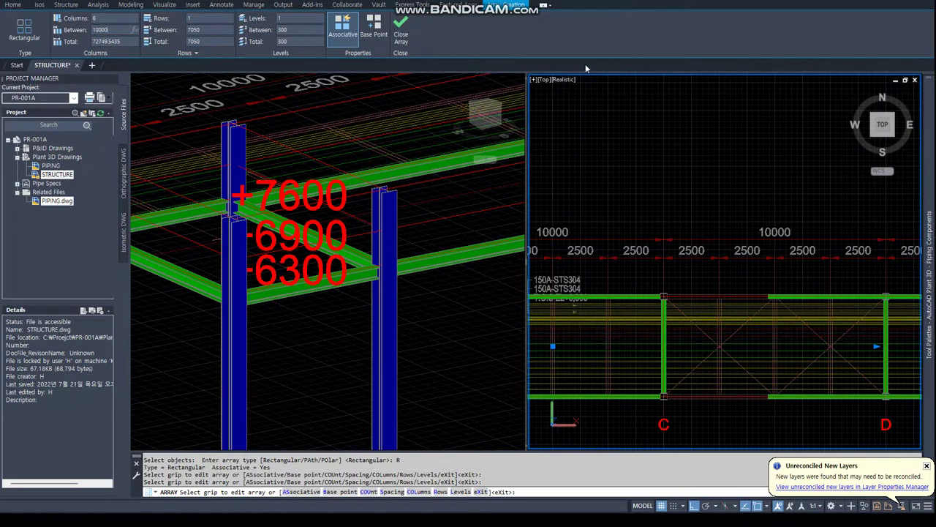
pyautogui.click(401, 30)
pyautogui.scroll(-5, 829, 281)
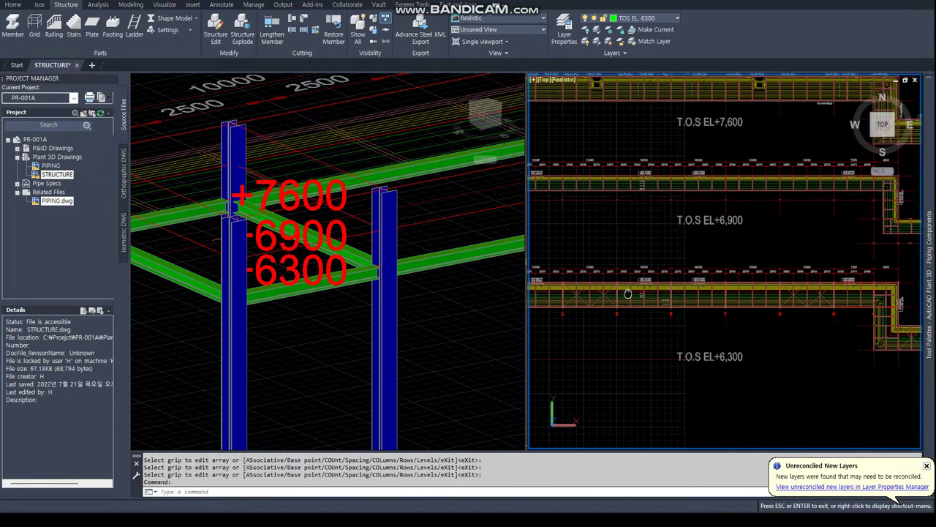
pyautogui.scroll(4, 829, 282)
# Explode the edge-beam array into individual beams
pyautogui.rightClick(838, 290)
pyautogui.click(863, 322)
pyautogui.scroll(3, 843, 271)
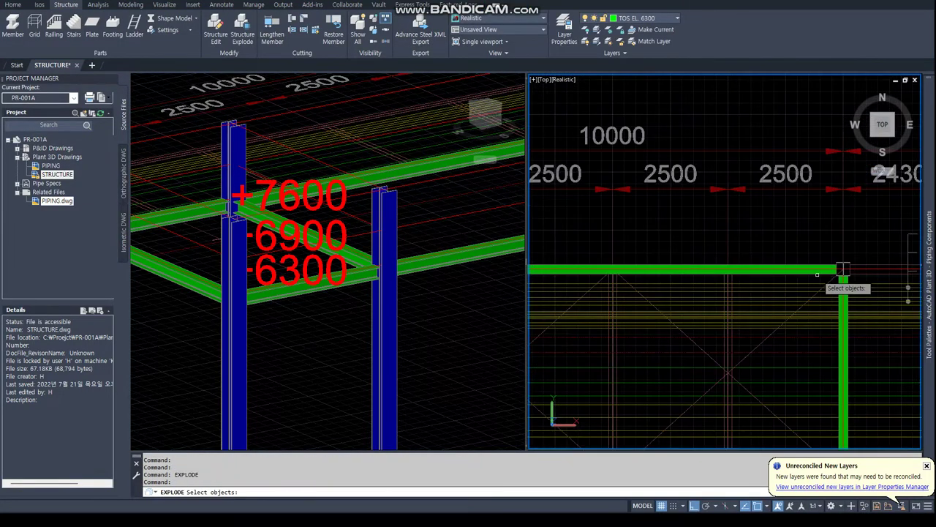
pyautogui.click(843, 271)
pyautogui.scroll(-4, 827, 307)
pyautogui.press('Return')
# Copy two edge beams 10000 further along to span grids H–I
pyautogui.moveTo(831, 324); pyautogui.dragTo(641, 322, button='middle')
pyautogui.write('c')
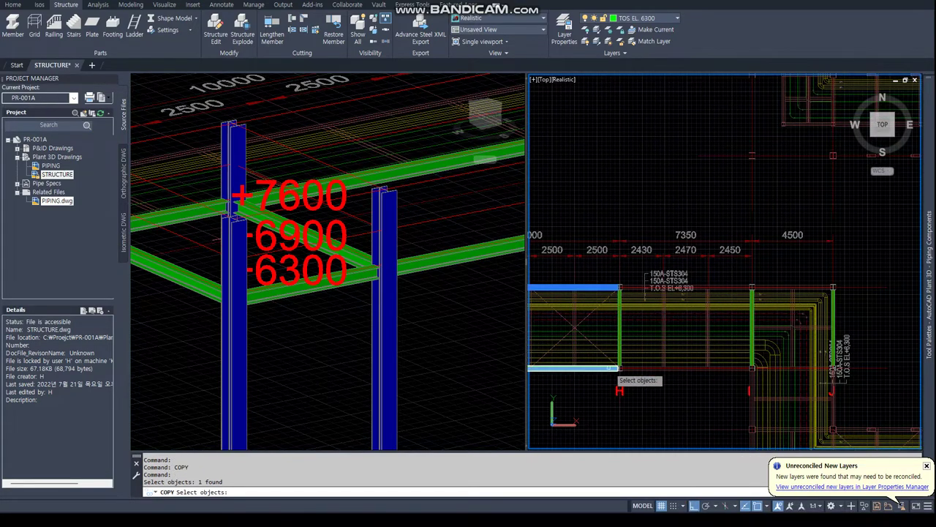
pyautogui.click(604, 363)
pyautogui.press('Return')
pyautogui.click(609, 418)
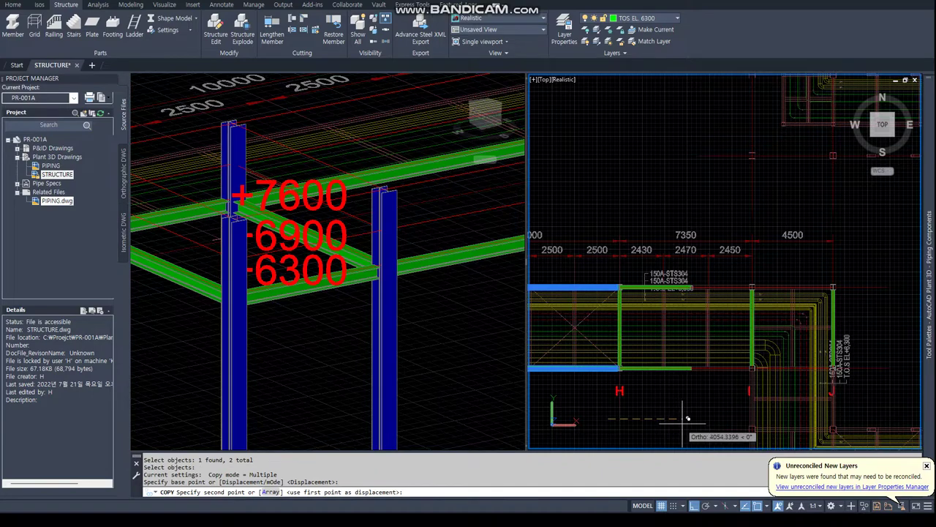
pyautogui.write('10000')
pyautogui.press('Return')
pyautogui.press('Return')
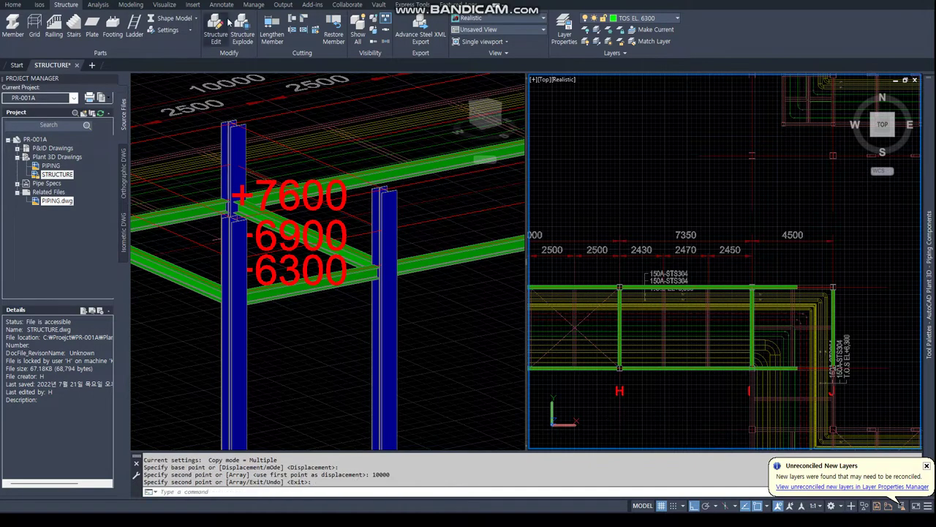
pyautogui.click(292, 30)
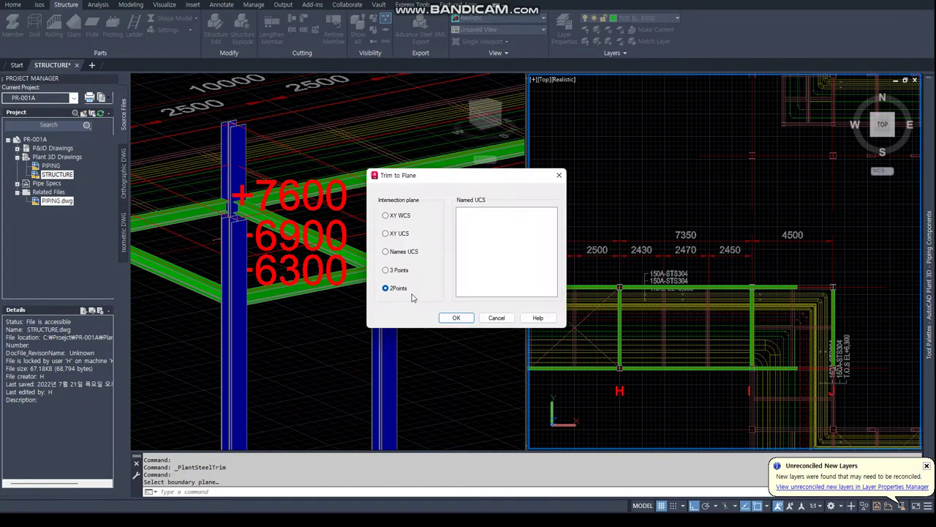
# Trim a beam end to a two-point plane snapped to the column's endpoints
pyautogui.click(456, 318)
pyautogui.scroll(4, 717, 289)
pyautogui.scroll(4, 716, 289)
pyautogui.write('end')
pyautogui.press('Return')
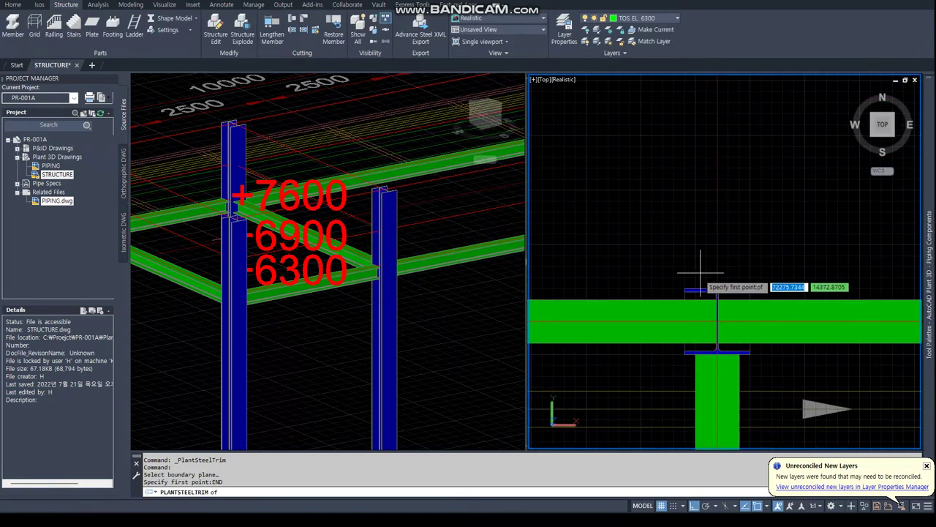
pyautogui.click(688, 289)
pyautogui.scroll(-5, 687, 289)
pyautogui.scroll(-3, 687, 288)
pyautogui.click(691, 293)
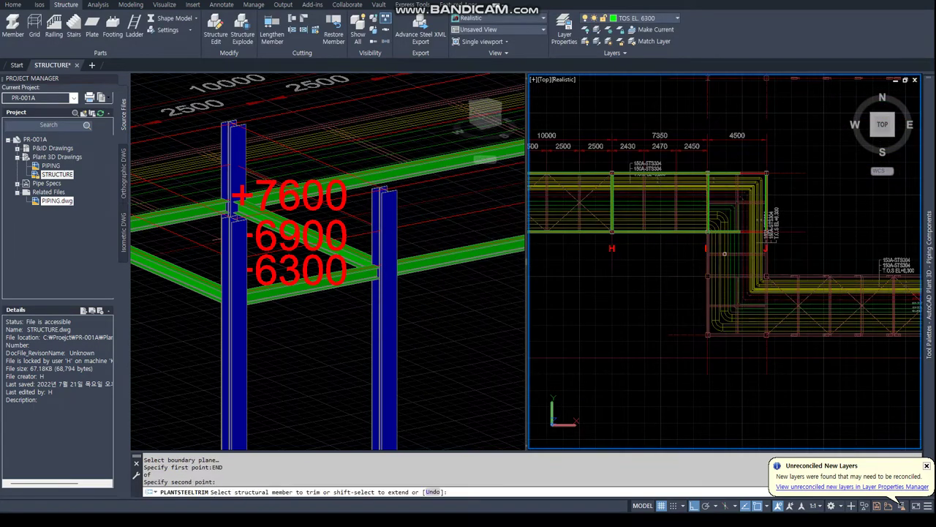
pyautogui.click(726, 230)
pyautogui.scroll(3, 732, 219)
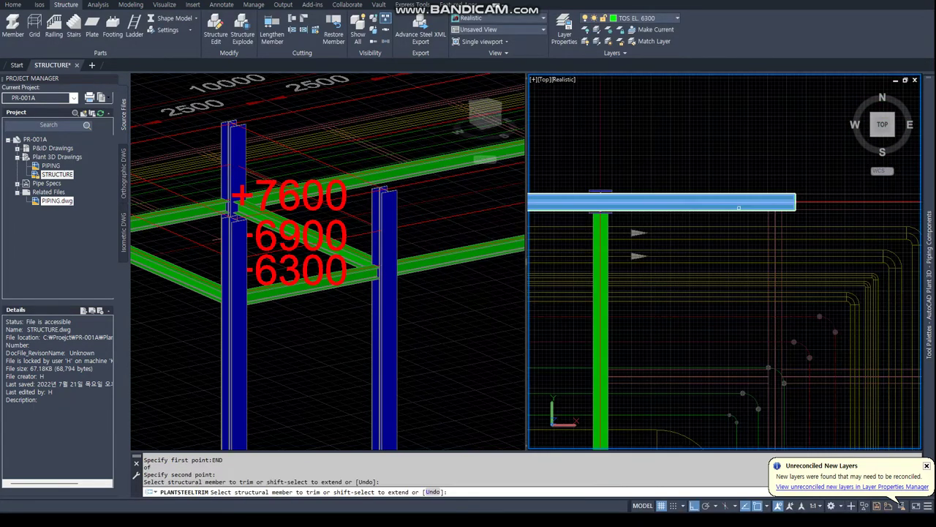
pyautogui.press('Return')
pyautogui.scroll(-3, 685, 244)
# Copy the upper and lower green beams 7350 along the rack into the next bay
pyautogui.write('co')
pyautogui.press('Return')
pyautogui.click(629, 227)
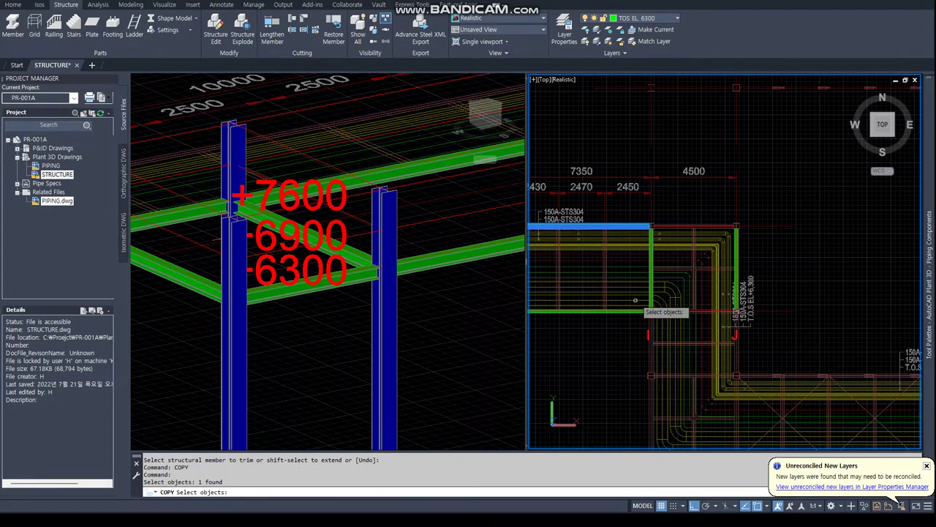
pyautogui.click(633, 313)
pyautogui.press('Return')
pyautogui.click(578, 357)
pyautogui.write('7350')
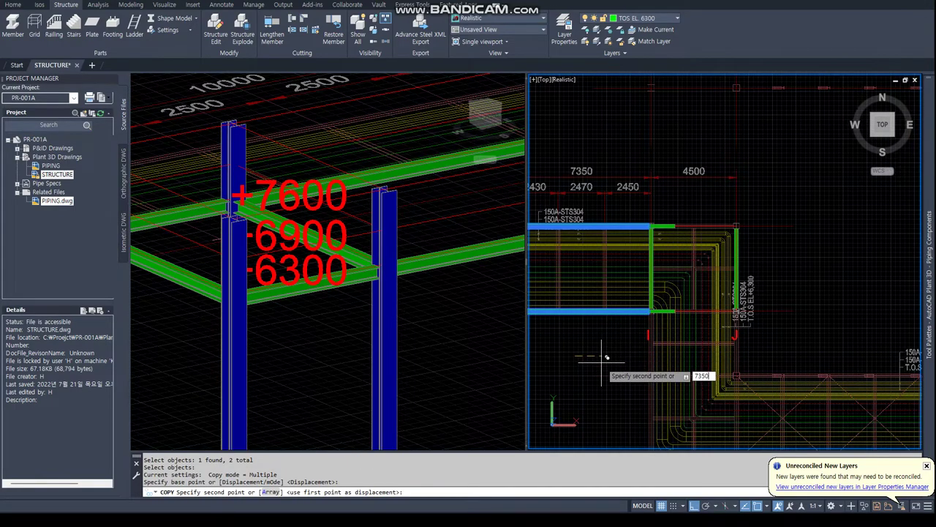
pyautogui.press('Return')
pyautogui.press('Escape')
pyautogui.press('Escape')
# Attempt to stretch a copied beam end to an endpoint, then cancel and undo twice
pyautogui.scroll(2, 773, 244)
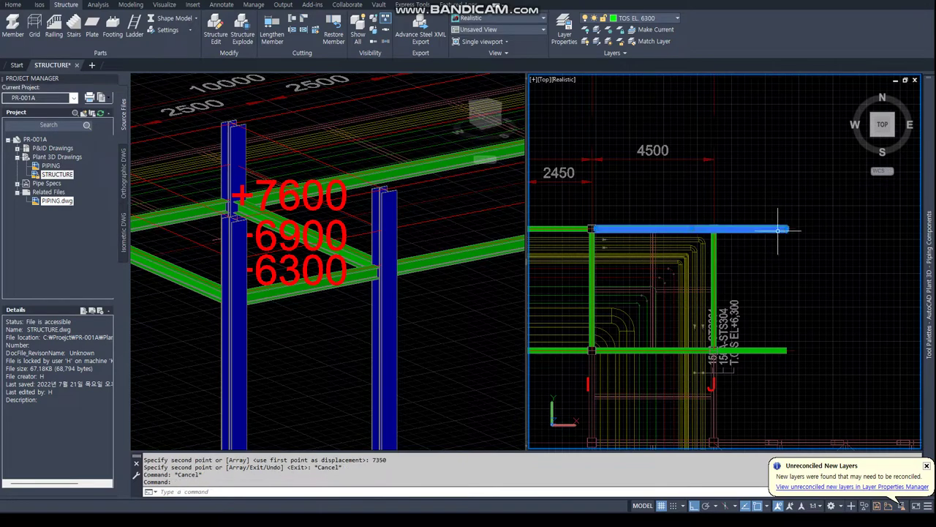
pyautogui.click(787, 229)
pyautogui.scroll(5, 695, 219)
pyautogui.write('END')
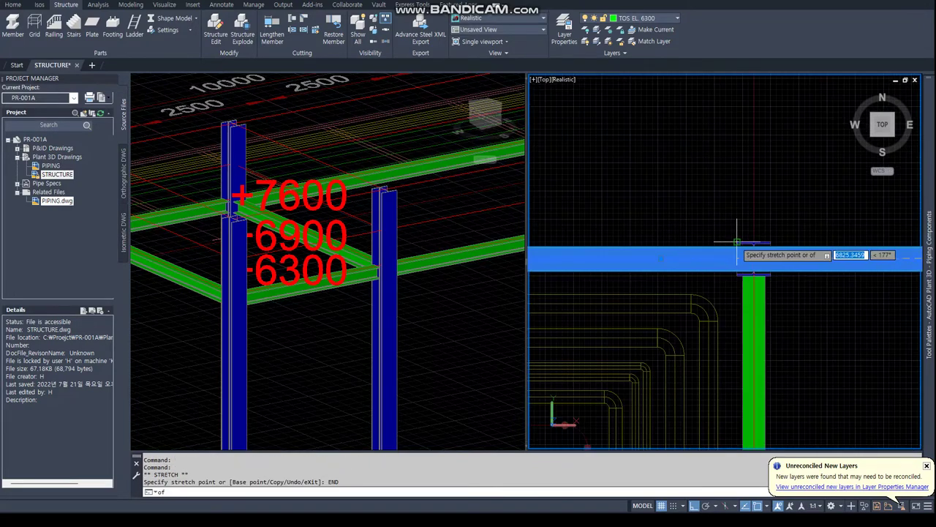
pyautogui.press('Return')
pyautogui.press('Escape')
pyautogui.write('u')
pyautogui.press('Return')
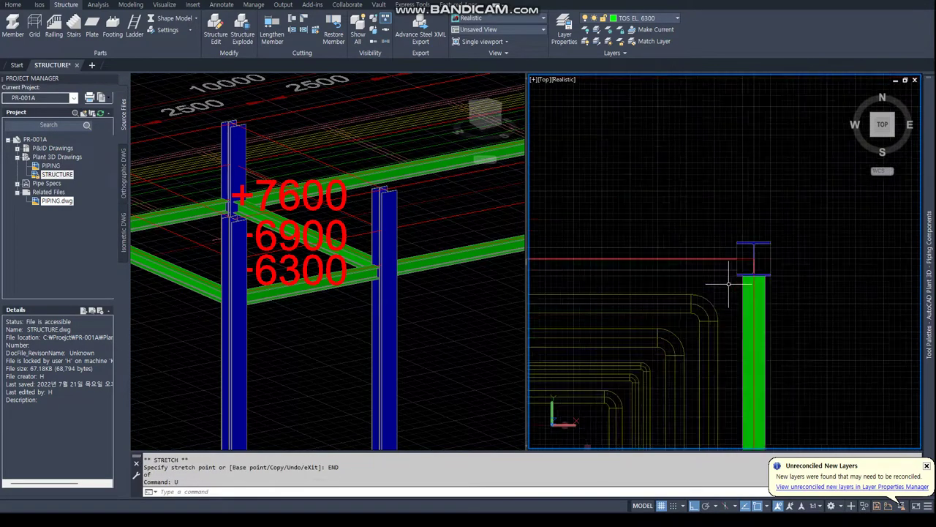
pyautogui.write('u')
pyautogui.press('Return')
# Lengthen the upper beam's end to a new point, then undo the stretch
pyautogui.click(761, 229)
pyautogui.scroll(2, 788, 228)
pyautogui.click(783, 224)
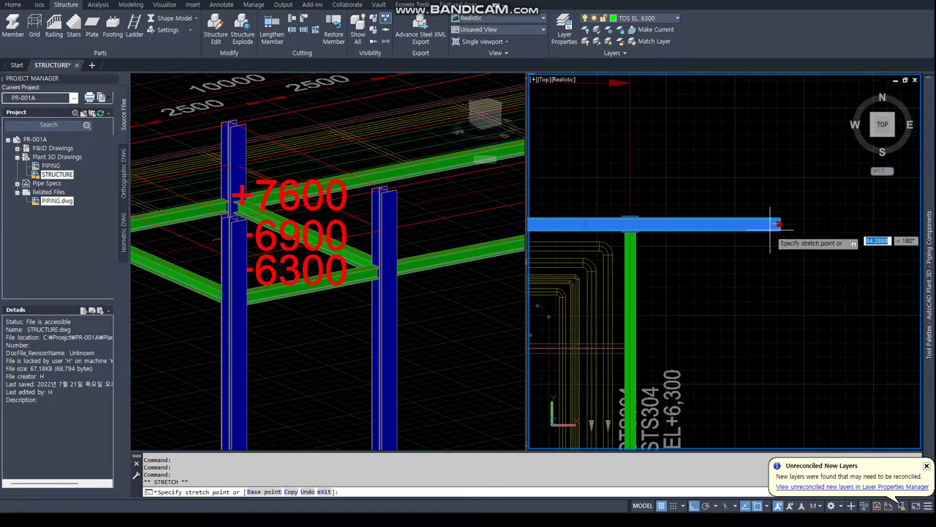
pyautogui.scroll(2, 642, 238)
pyautogui.click(684, 255)
pyautogui.scroll(-2, 683, 256)
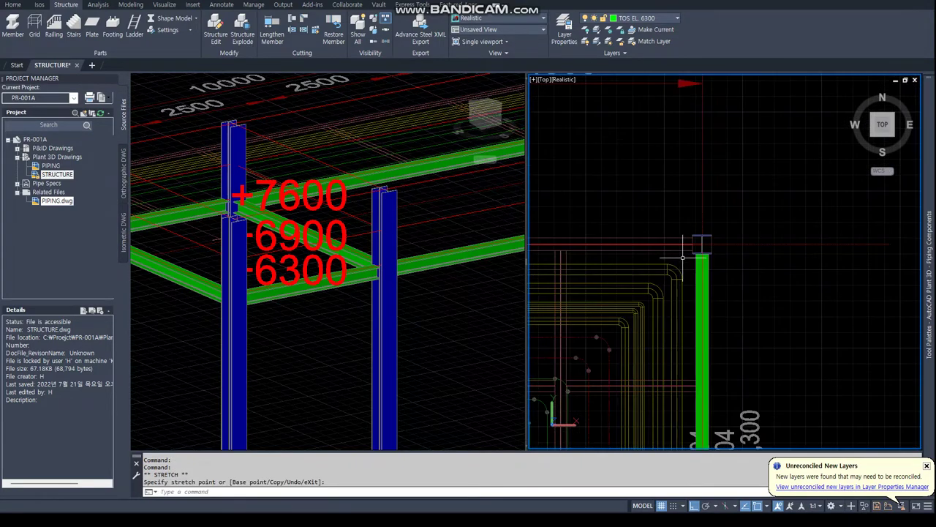
pyautogui.write('u')
pyautogui.press('Return')
pyautogui.scroll(-2, 745, 283)
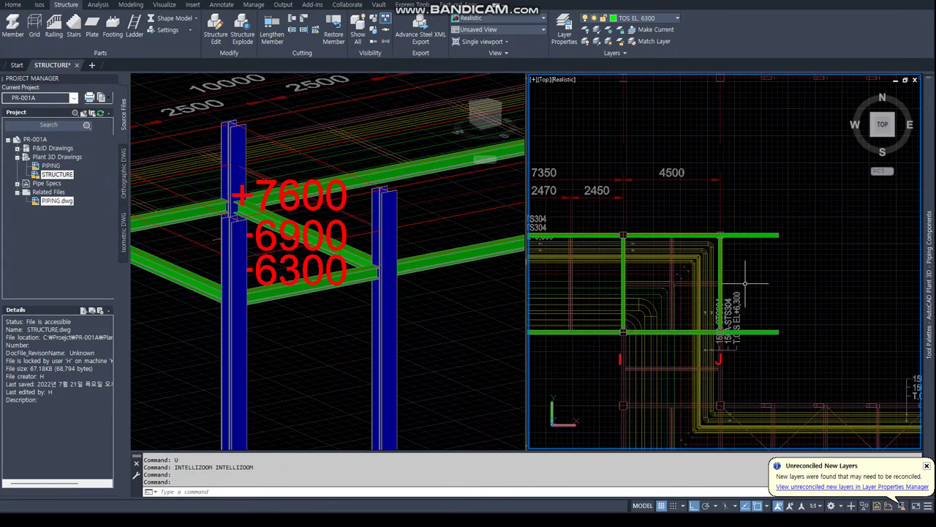
# Trim the upper beam's overhanging end at a two-point plane on the last column
pyautogui.click(293, 32)
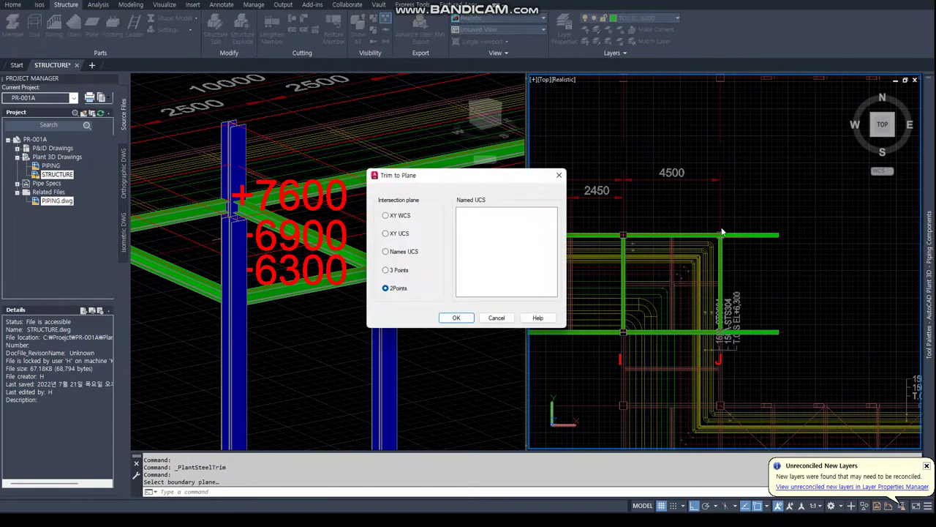
pyautogui.click(559, 174)
pyautogui.click(293, 31)
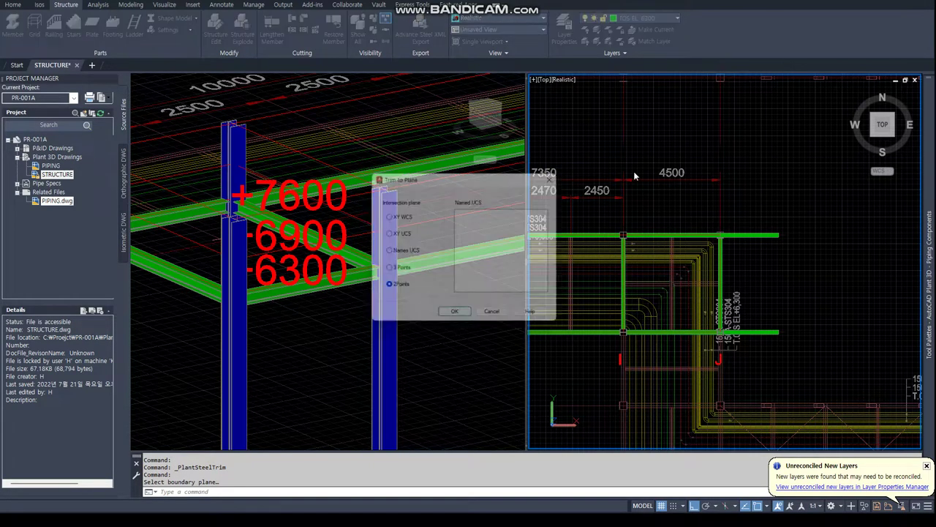
pyautogui.click(456, 316)
pyautogui.scroll(2, 745, 241)
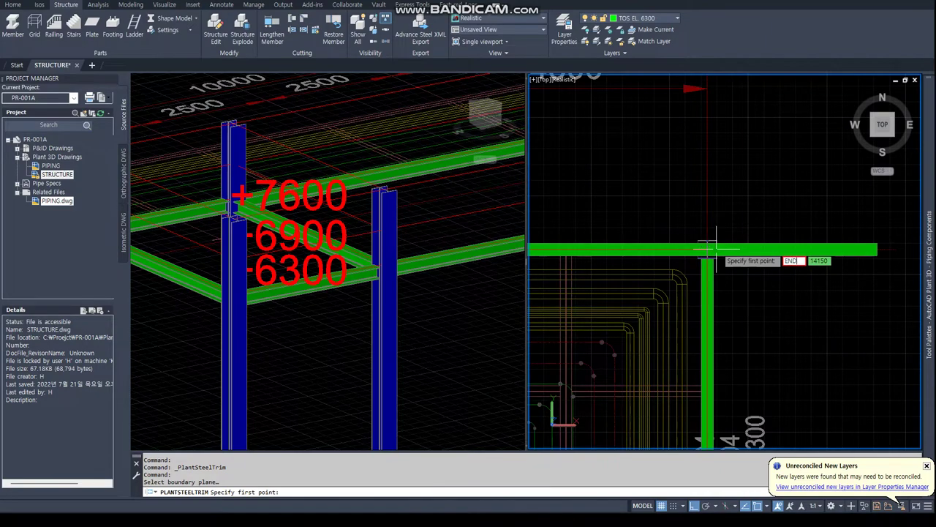
pyautogui.click(716, 249)
pyautogui.scroll(-2, 710, 300)
pyautogui.click(741, 239)
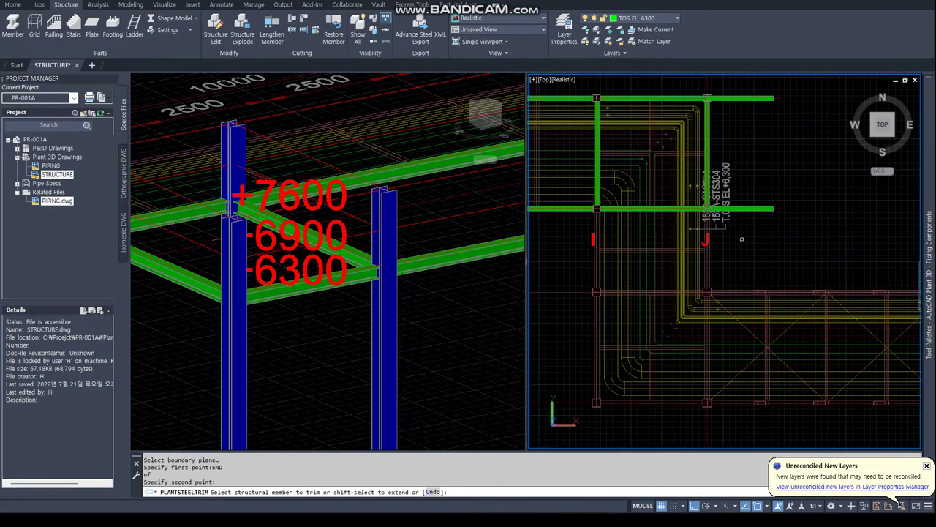
pyautogui.click(761, 210)
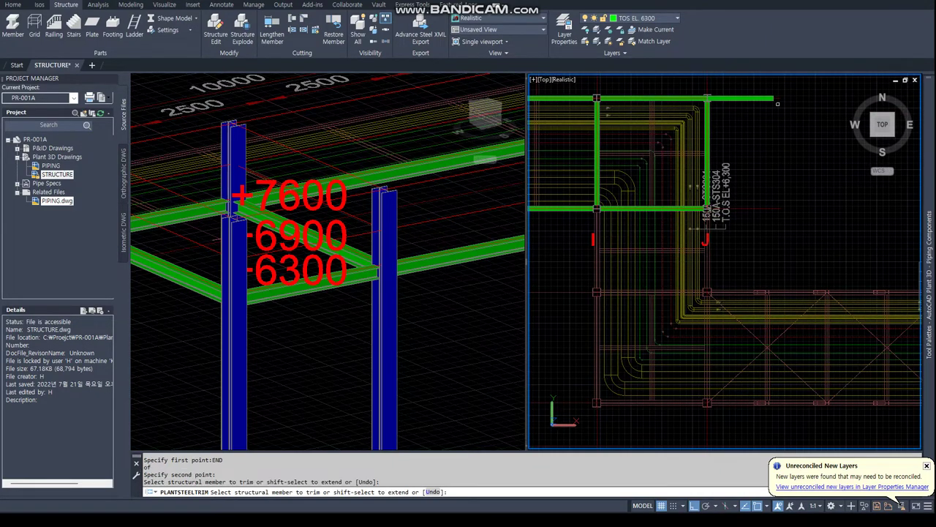
pyautogui.press('Return')
pyautogui.scroll(3, 731, 117)
# Trim the other overhanging beam end flush with the column using endpoint-snapped plane points
pyautogui.press('Return')
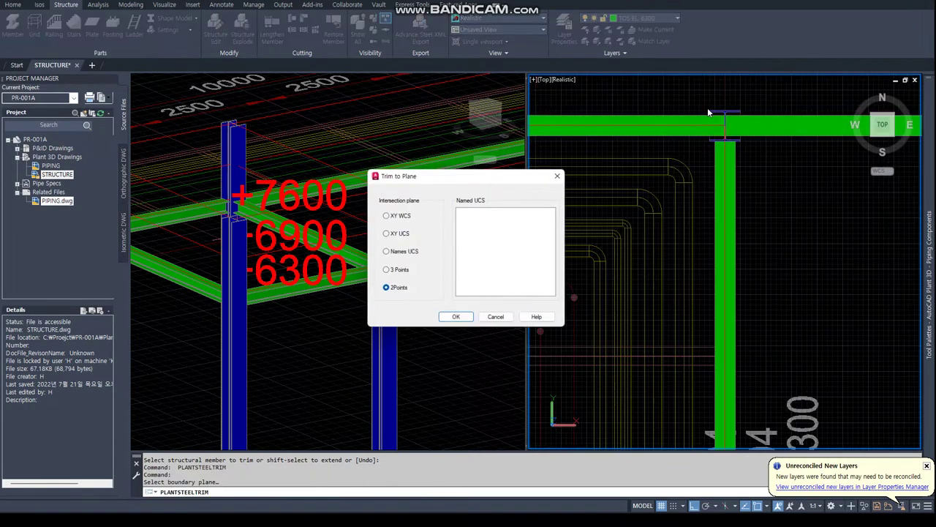
pyautogui.click(453, 315)
pyautogui.write('ND')
pyautogui.press('Return')
pyautogui.click(724, 126)
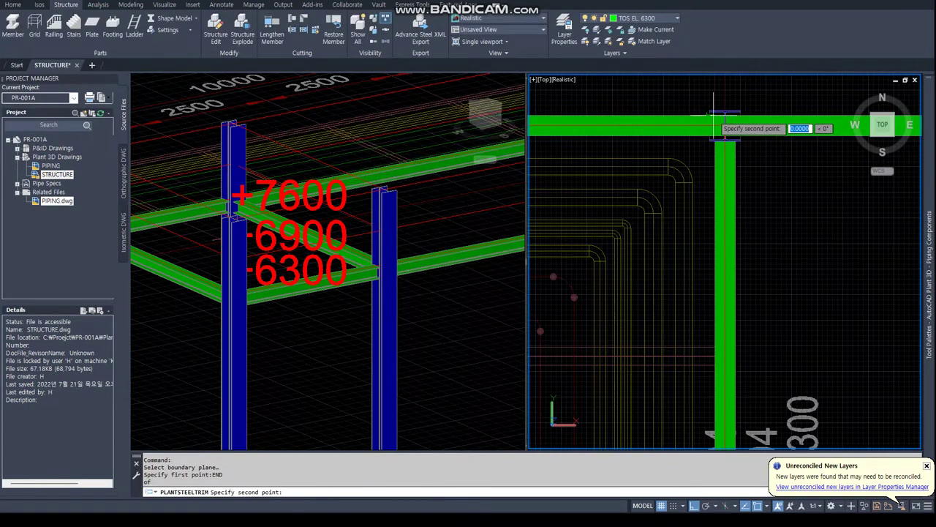
pyautogui.click(706, 167)
pyautogui.click(774, 135)
pyautogui.press('Return')
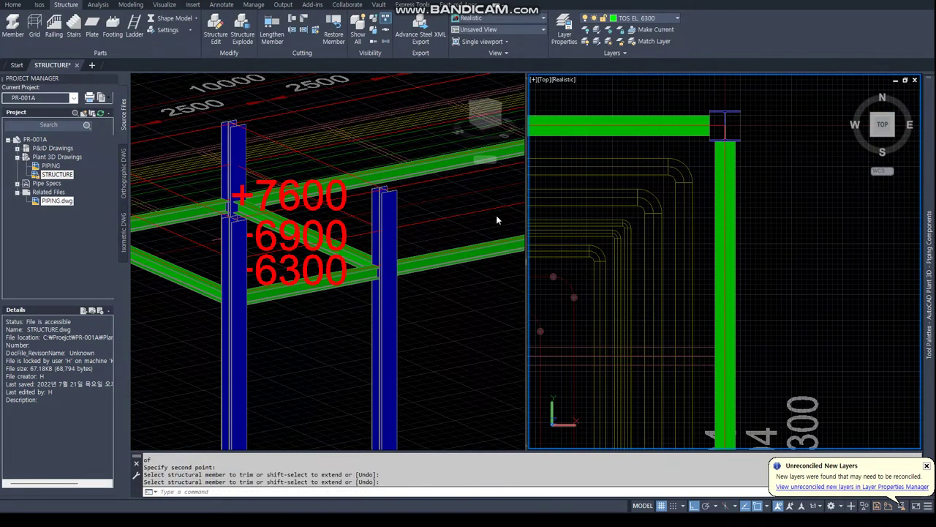
pyautogui.scroll(-5, 500, 219)
pyautogui.moveTo(366, 234); pyautogui.dragTo(375, 293, button='middle')
pyautogui.scroll(3, 375, 292)
pyautogui.scroll(2, 374, 292)
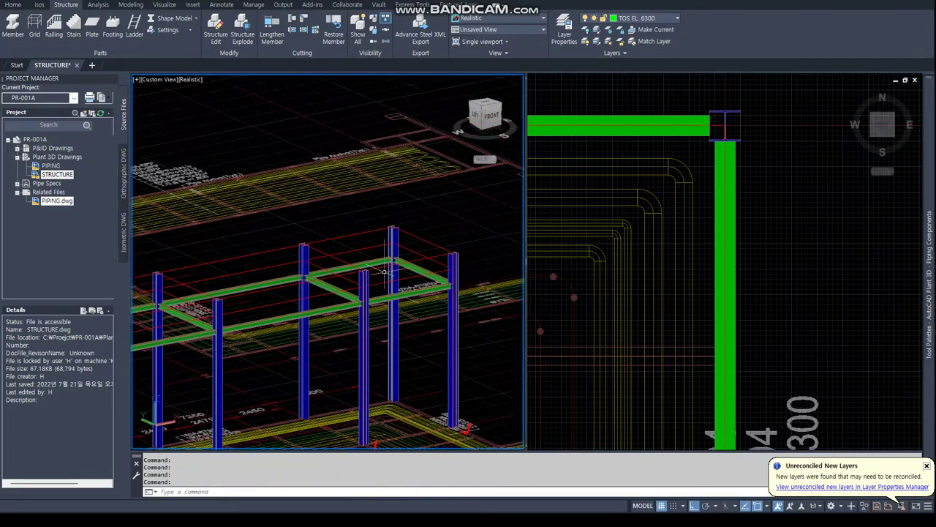
pyautogui.scroll(2, 375, 293)
pyautogui.scroll(-8, 375, 293)
pyautogui.scroll(-2, 449, 303)
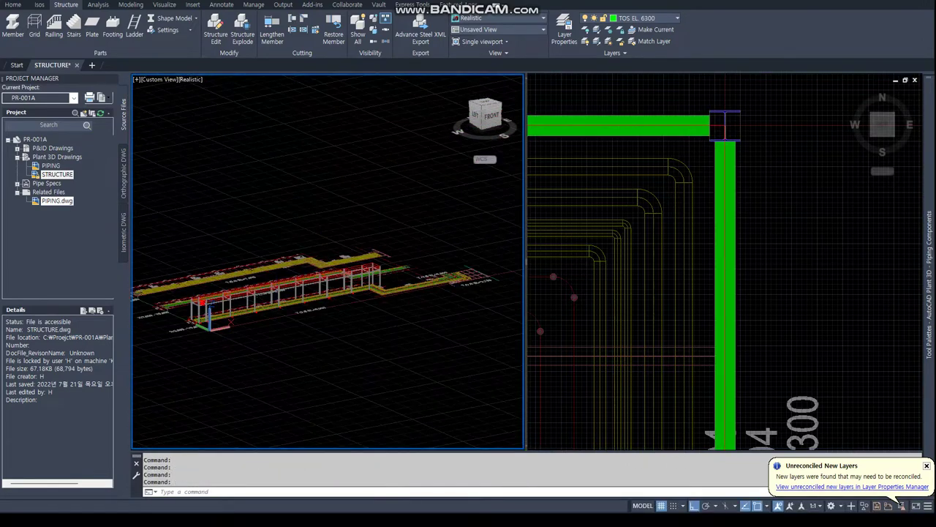
pyautogui.scroll(-2, 449, 303)
pyautogui.hotkey('ctrl', 'r')
pyautogui.click(417, 248)
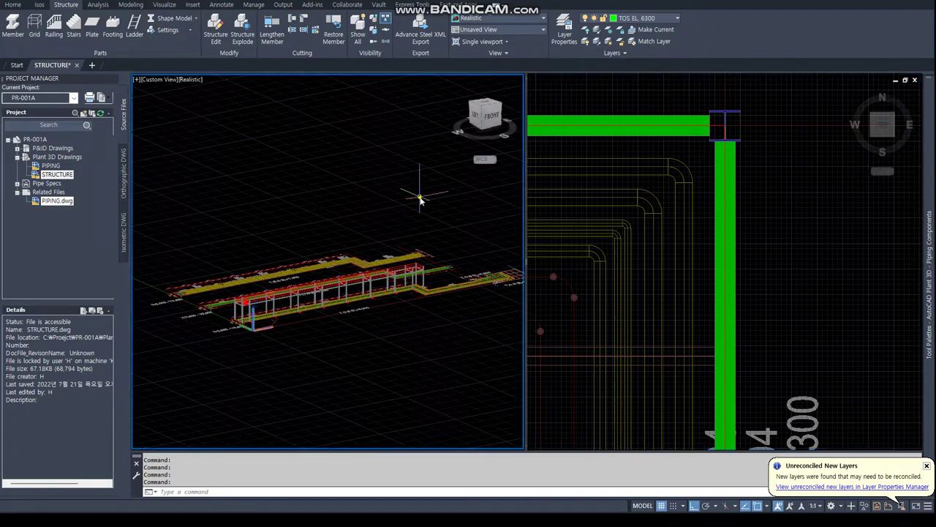
pyautogui.click(485, 124)
pyautogui.scroll(3, 272, 272)
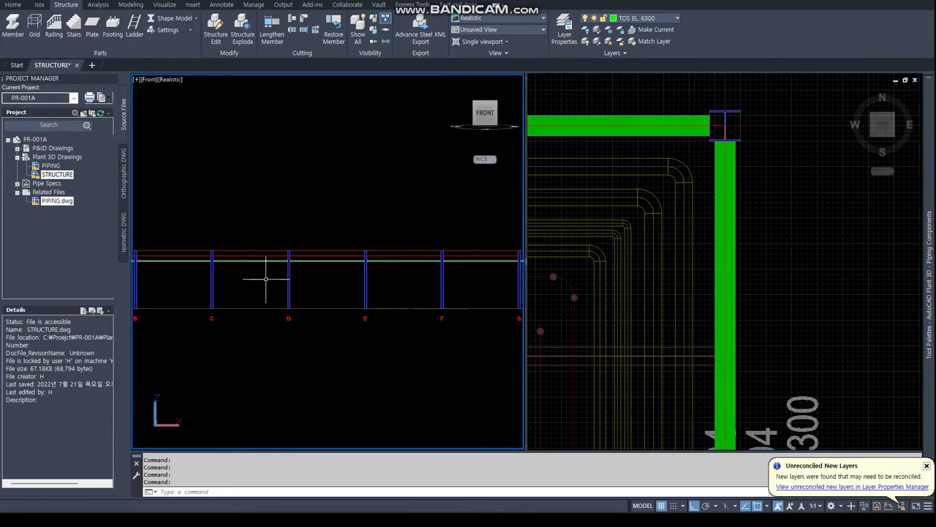
pyautogui.scroll(1, 264, 292)
pyautogui.scroll(-3, 249, 307)
pyautogui.scroll(-1, 247, 313)
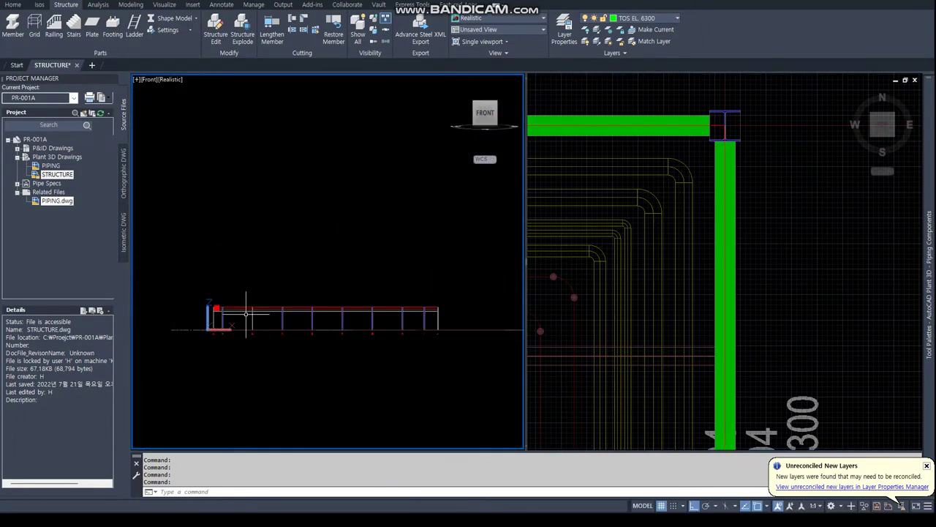
pyautogui.click(195, 316)
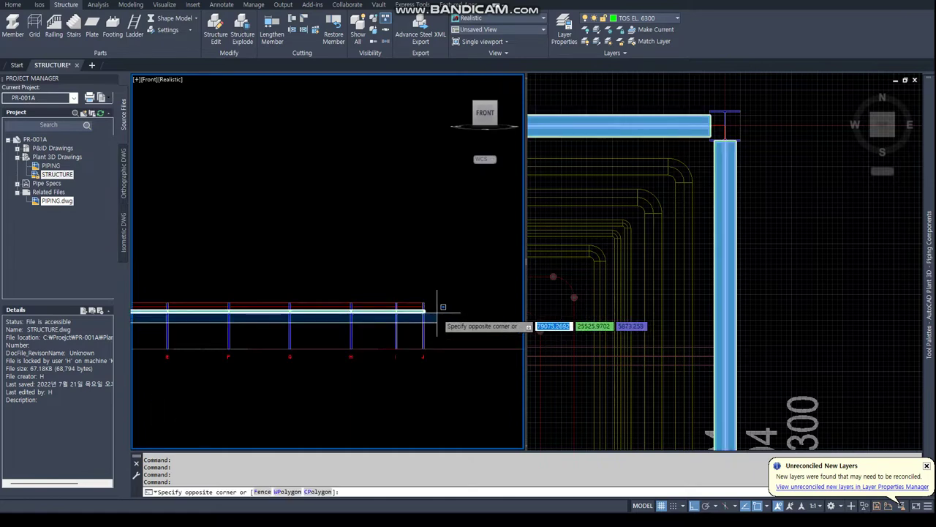
pyautogui.scroll(-1, 411, 314)
pyautogui.press('Escape')
pyautogui.keyDown('shift'); pyautogui.moveTo(412, 314); pyautogui.dragTo(381, 367, button='middle'); pyautogui.keyUp('shift')
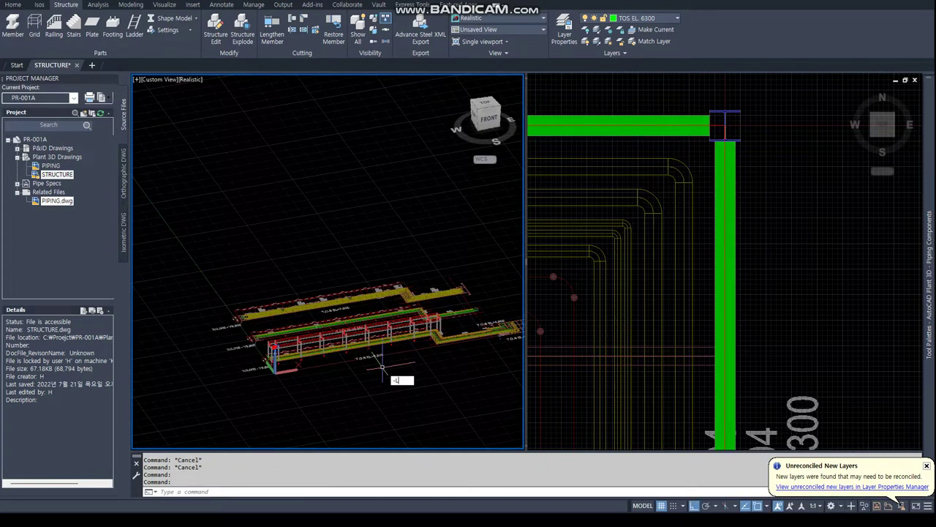
pyautogui.write('A')
pyautogui.press('Return')
pyautogui.write('OF')
pyautogui.press('Return')
pyautogui.press('Escape')
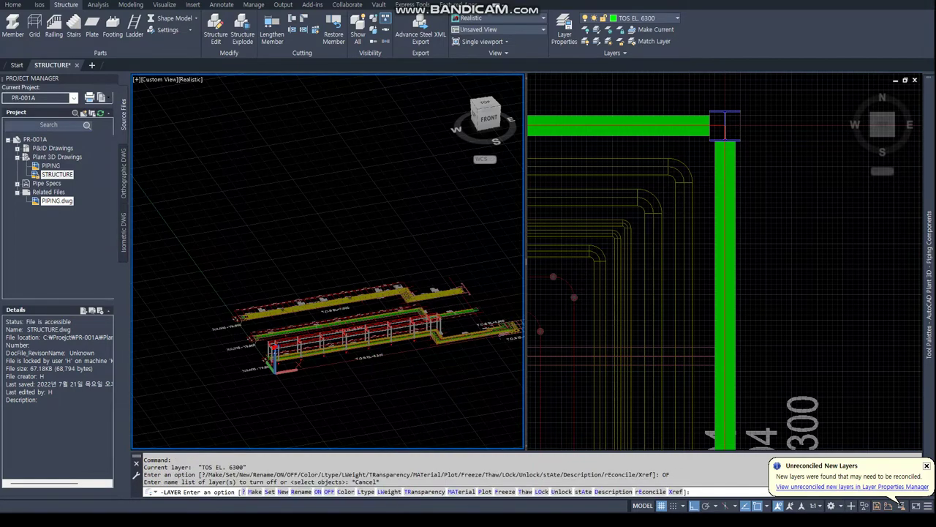
pyautogui.press('Escape')
pyautogui.scroll(1, 344, 351)
pyautogui.scroll(2, 329, 343)
pyautogui.scroll(2, 320, 336)
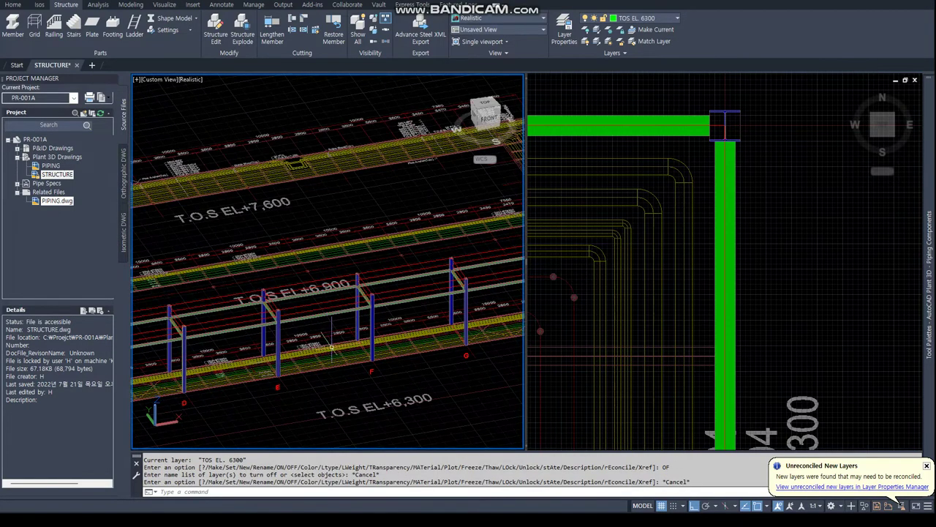
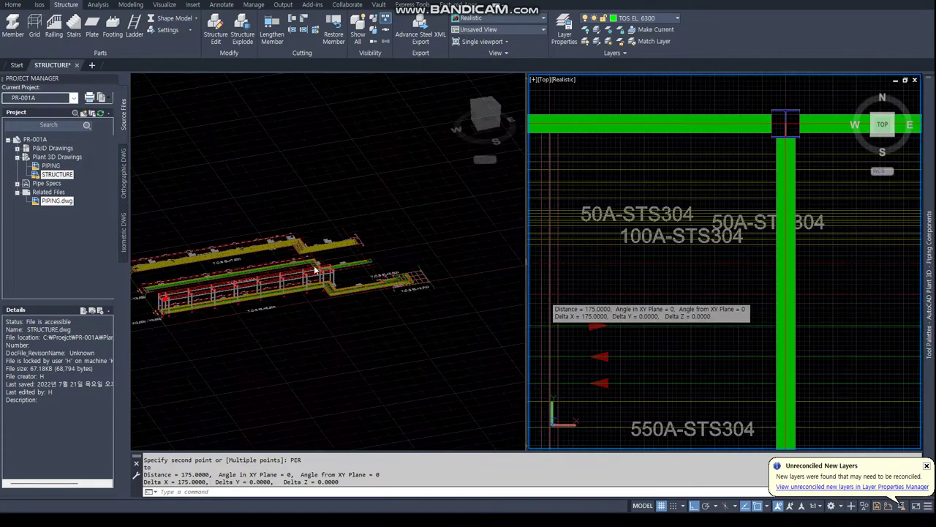
# Copy the cross member at grid B 2500 further along into the B–C bay
pyautogui.scroll(-5, 640, 272)
pyautogui.moveTo(640, 273); pyautogui.dragTo(668, 261, button='middle')
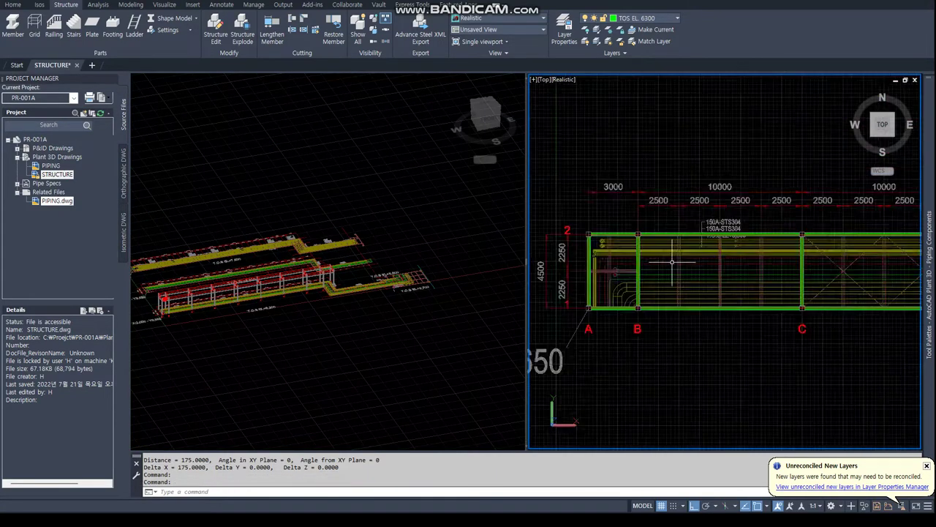
pyautogui.scroll(4, 624, 256)
pyautogui.scroll(2, 624, 256)
pyautogui.press('Return')
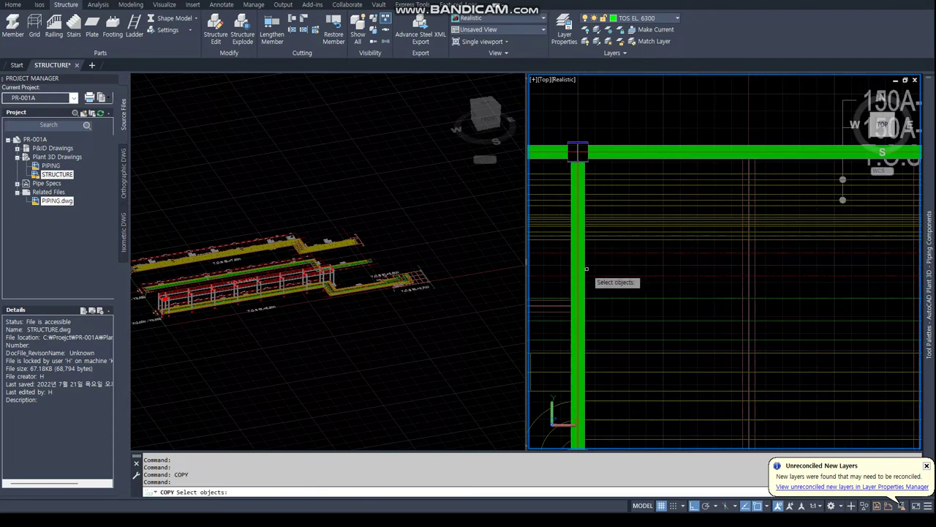
pyautogui.click(579, 278)
pyautogui.scroll(-3, 585, 278)
pyautogui.press('Return')
pyautogui.click(613, 187)
pyautogui.write('2500')
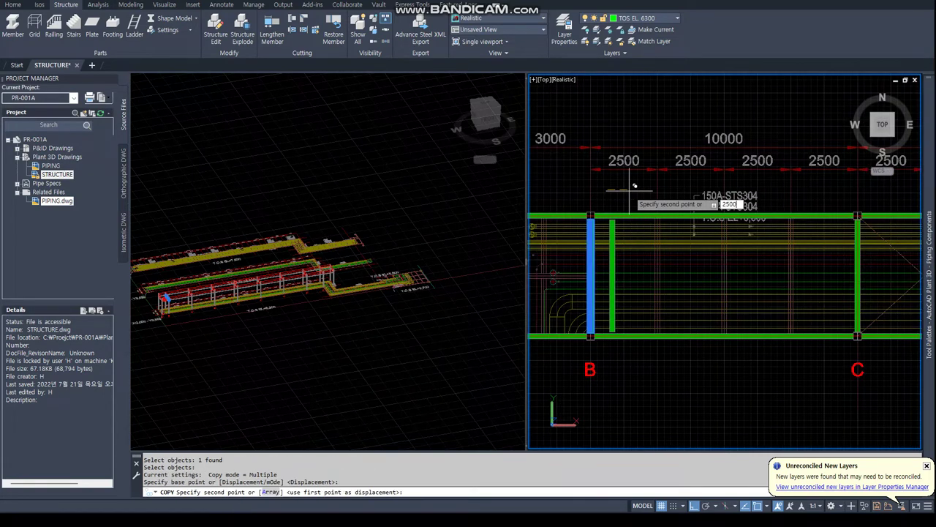
pyautogui.press('Return')
pyautogui.press('Escape')
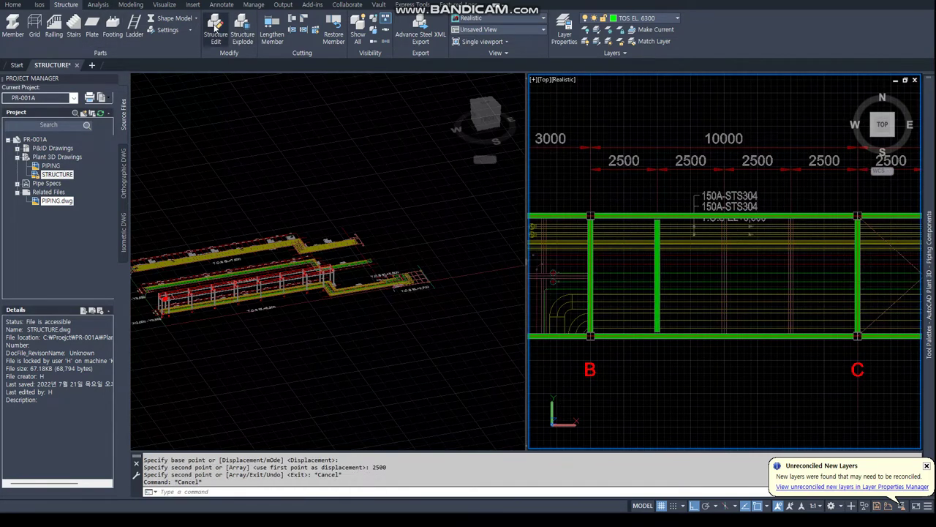
# Check the new member's profile in Structure Edit: H Shape 175x175, vertical offset 87.5
pyautogui.click(214, 24)
pyautogui.click(660, 265)
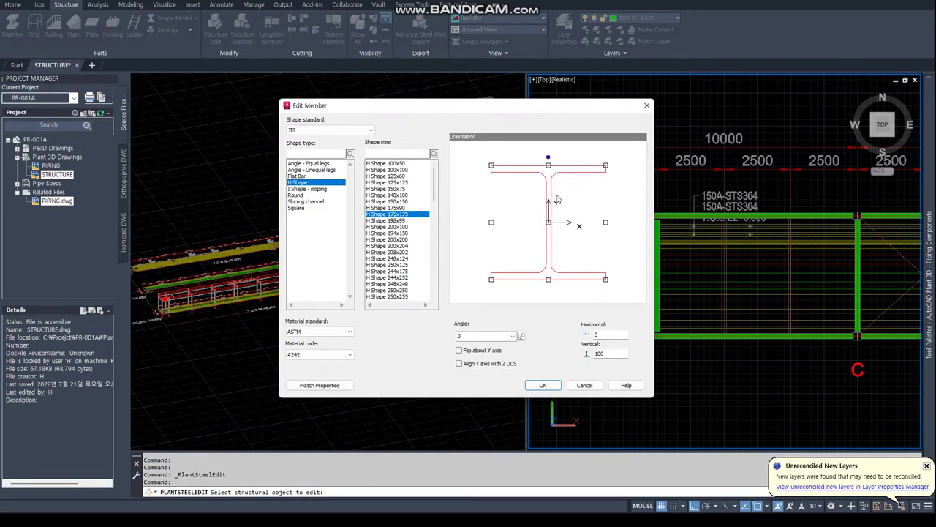
pyautogui.click(542, 386)
# Query the beam end with ID and END snap to confirm its top at Z 6300
pyautogui.scroll(8, 173, 295)
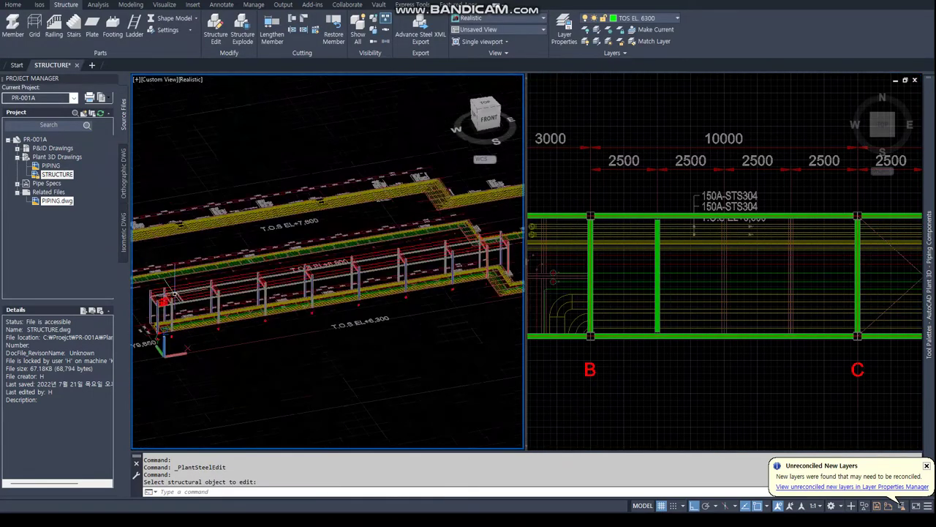
pyautogui.click(248, 269)
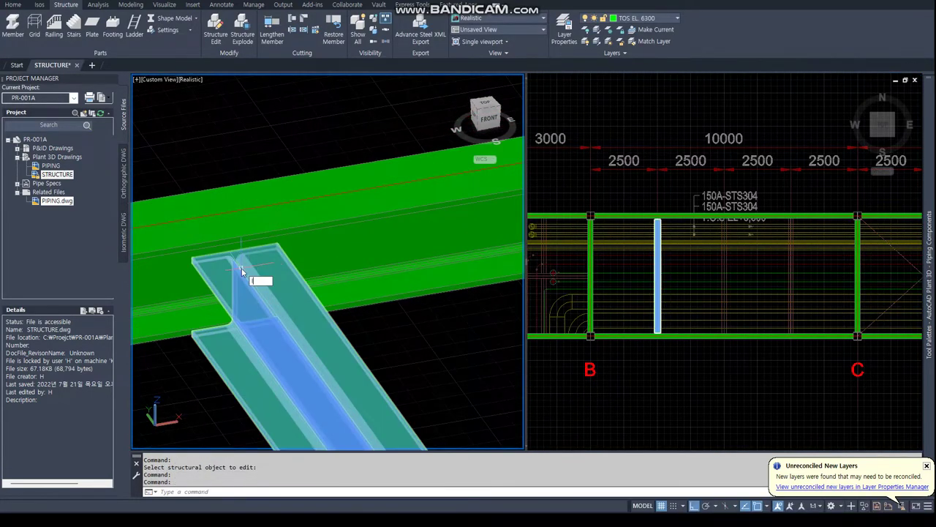
pyautogui.write('ID')
pyautogui.press('Return')
pyautogui.write('END')
pyautogui.press('Return')
pyautogui.click(270, 239)
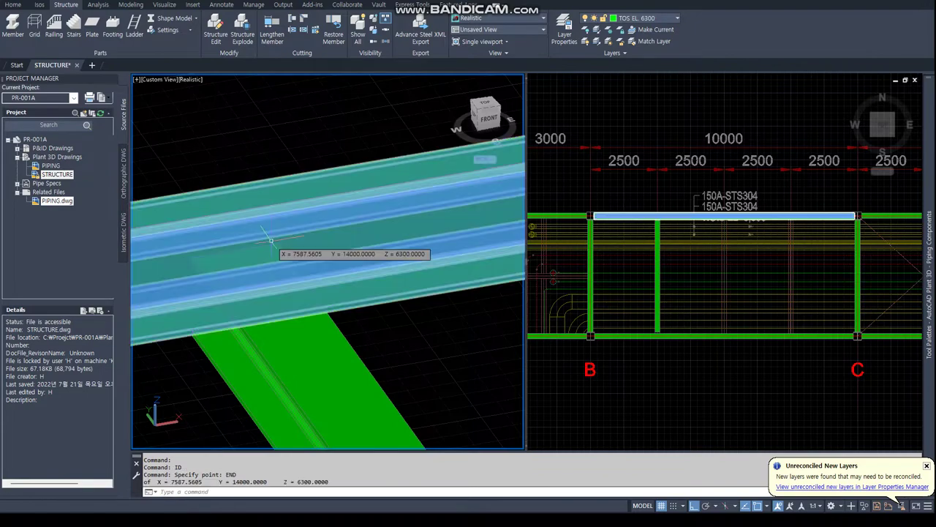
pyautogui.scroll(-3, 336, 386)
pyautogui.scroll(-3, 336, 387)
pyautogui.scroll(-3, 336, 387)
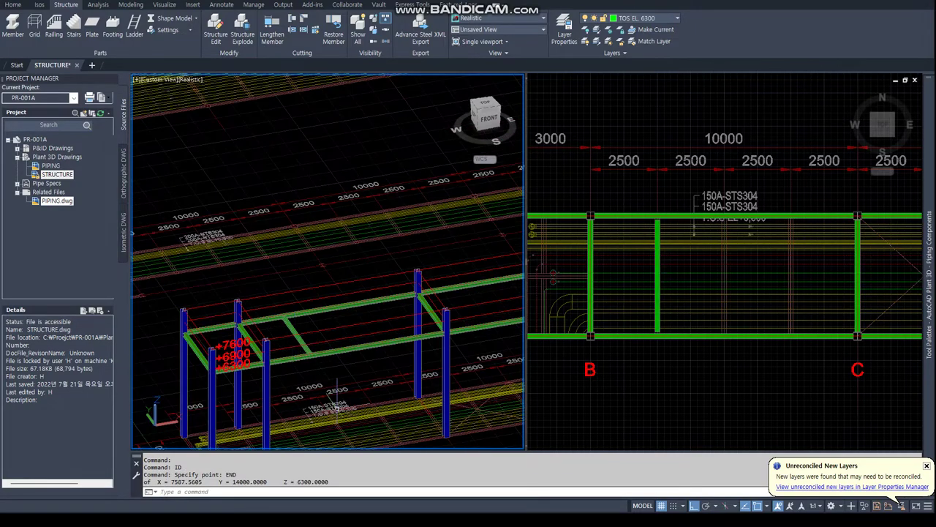
# Try grip-stretching the member end perpendicular onto the beam, then undo it
pyautogui.click(622, 215)
pyautogui.scroll(5, 622, 213)
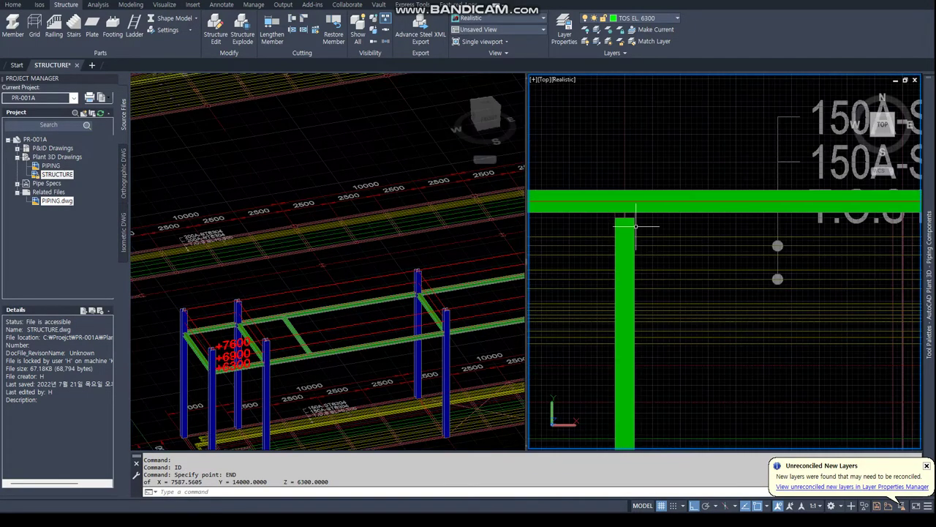
pyautogui.scroll(4, 622, 212)
pyautogui.press('Escape')
pyautogui.click(610, 213)
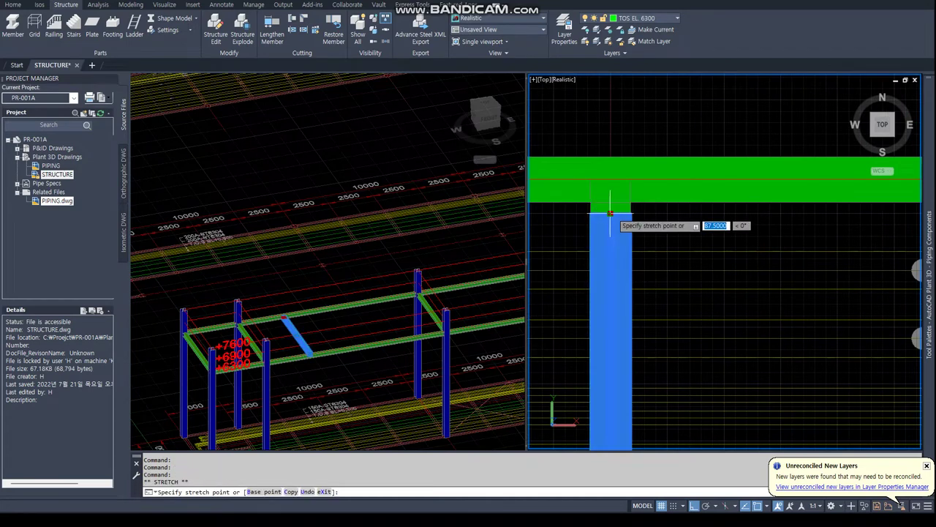
pyautogui.write('ER')
pyautogui.press('Return')
pyautogui.click(651, 194)
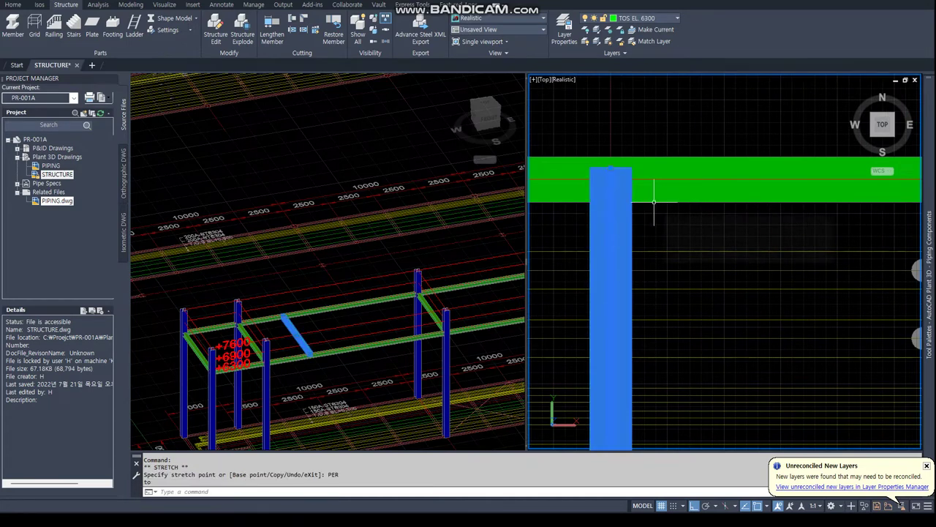
pyautogui.write('u')
pyautogui.press('Return')
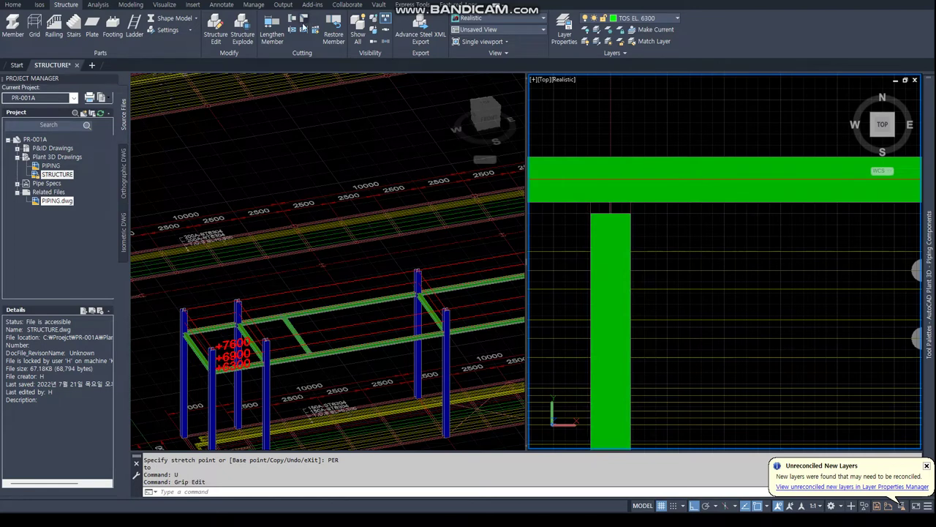
# Extend one end of the cross member to a 2-point plane on the near longitudinal beam
pyautogui.click(308, 34)
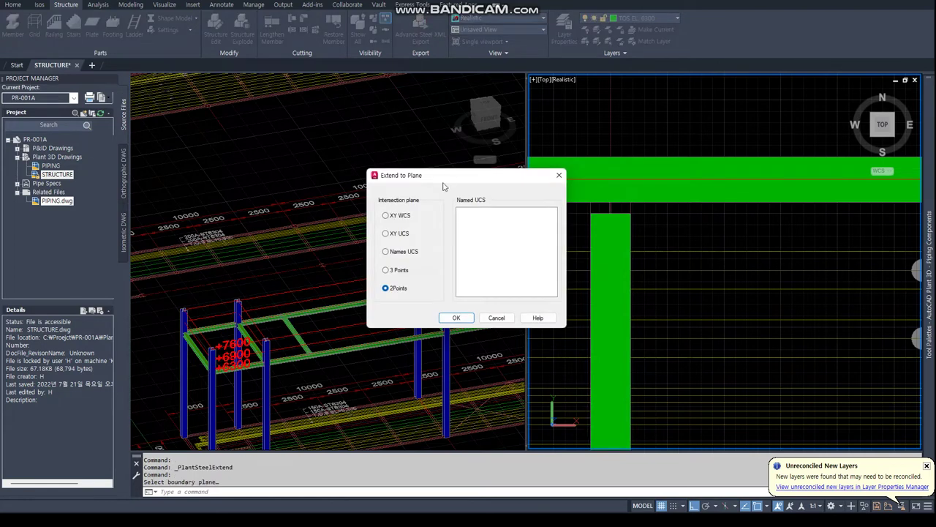
pyautogui.click(455, 319)
pyautogui.write('EA')
pyautogui.press('Return')
pyautogui.click(680, 202)
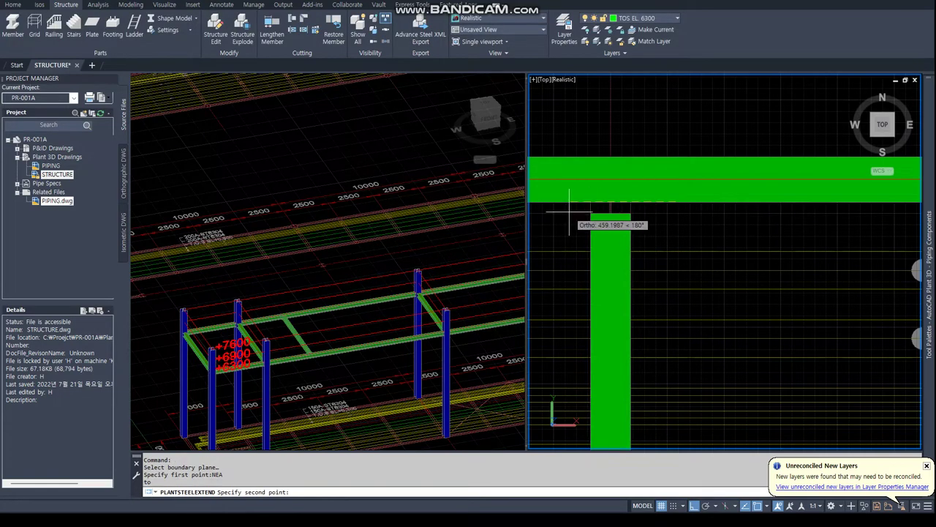
pyautogui.click(591, 203)
pyautogui.click(606, 272)
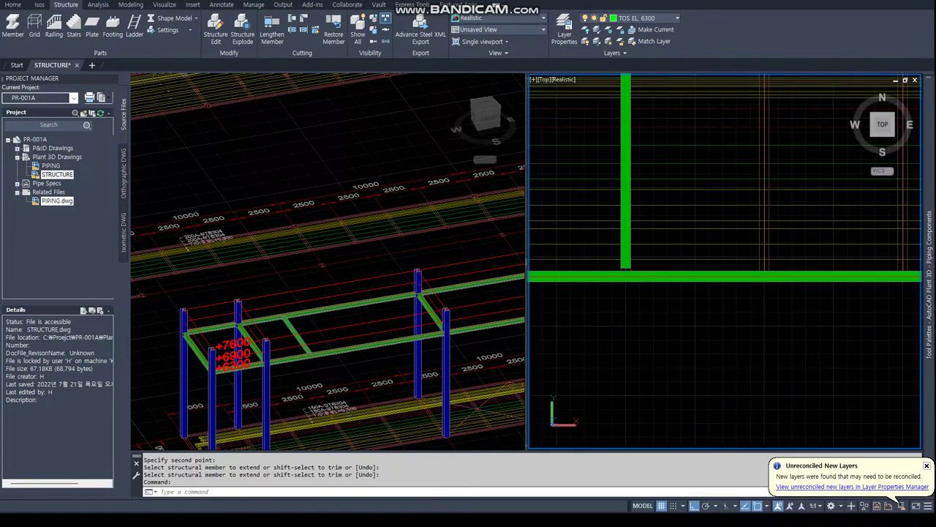
pyautogui.press('Return')
# Extend the member's other end to a 2-point plane on the opposite beam
pyautogui.click(304, 29)
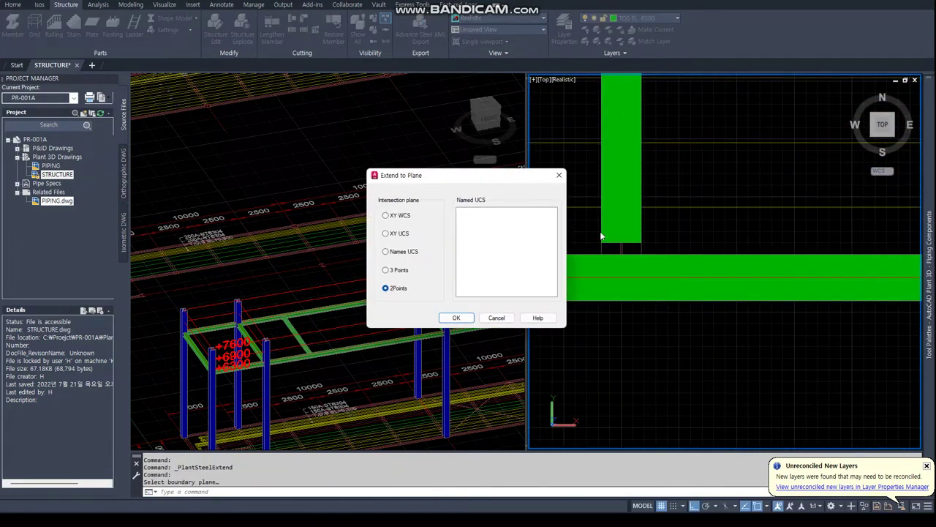
pyautogui.click(453, 318)
pyautogui.click(601, 255)
pyautogui.click(673, 255)
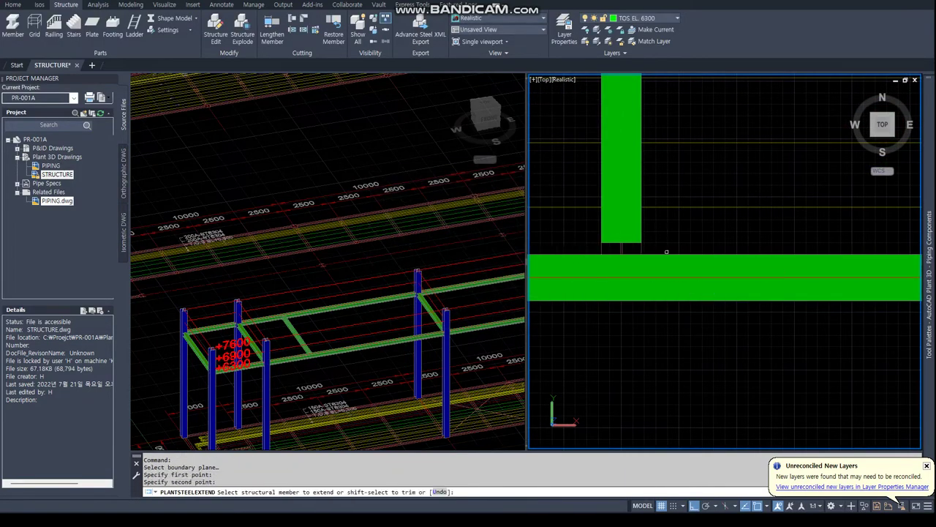
pyautogui.click(630, 243)
pyautogui.scroll(-3, 630, 243)
# Copy the new cross member another 2500 along bay B–C
pyautogui.scroll(-5, 630, 242)
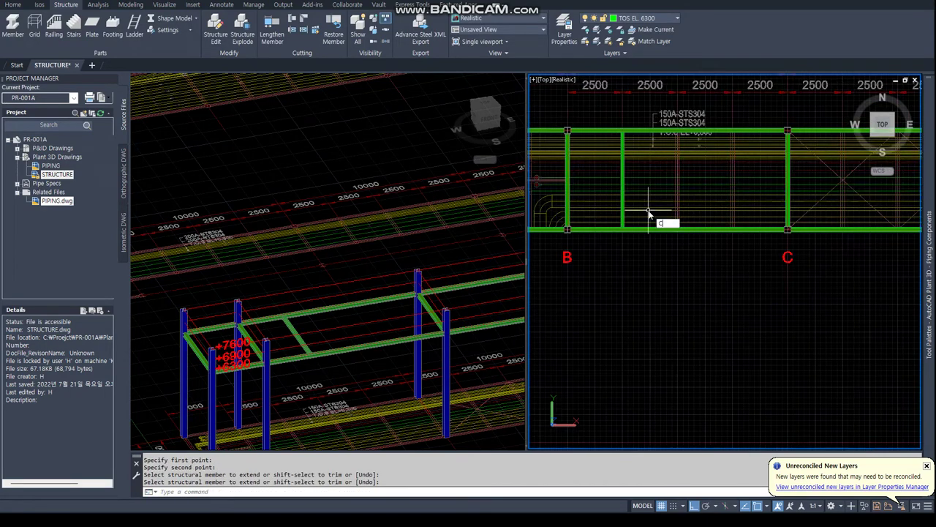
pyautogui.write('copy')
pyautogui.press('Return')
pyautogui.moveTo(633, 197); pyautogui.dragTo(607, 275, button='middle')
pyautogui.click(597, 256)
pyautogui.press('Return')
pyautogui.click(606, 362)
pyautogui.write('2')
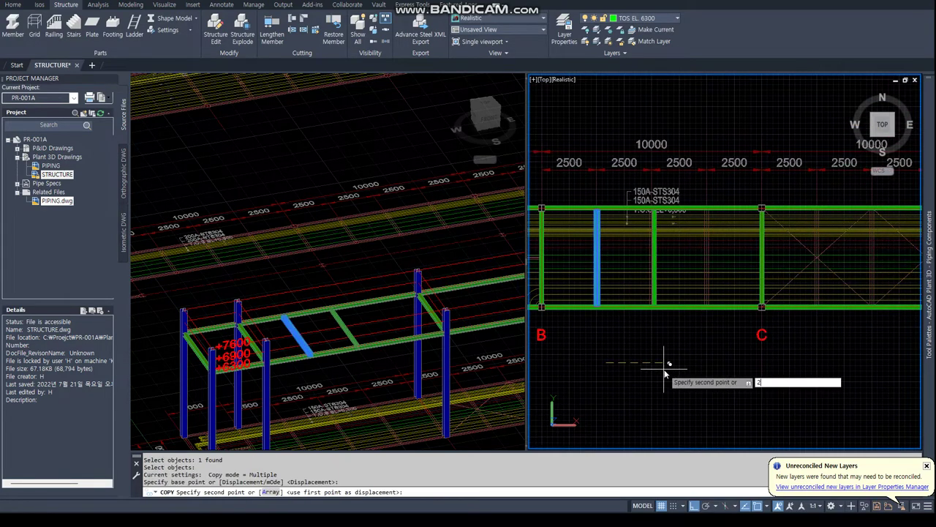
pyautogui.write('50')
pyautogui.press('Return')
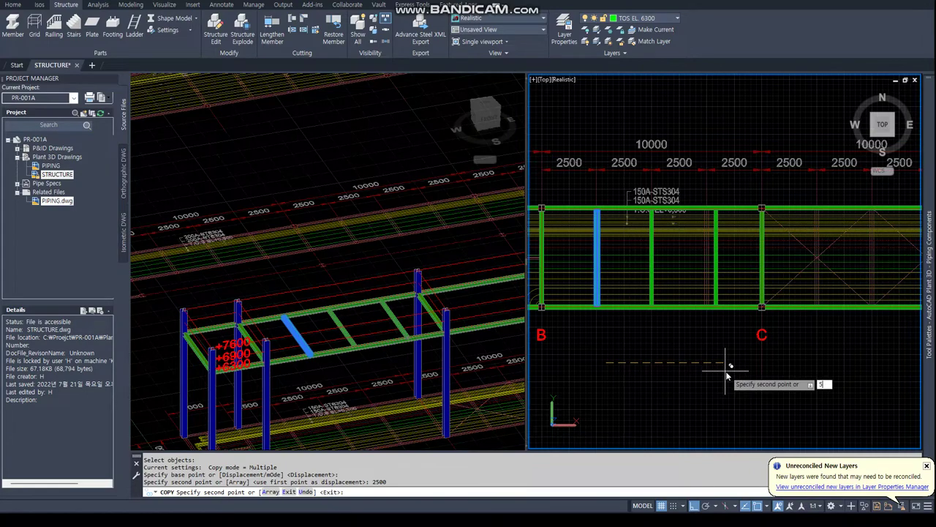
pyautogui.press('Escape')
# Window-select the three cross members and copy them 10000 along into the next bay
pyautogui.press('Return')
pyautogui.write('w')
pyautogui.press('Return')
pyautogui.click(588, 200)
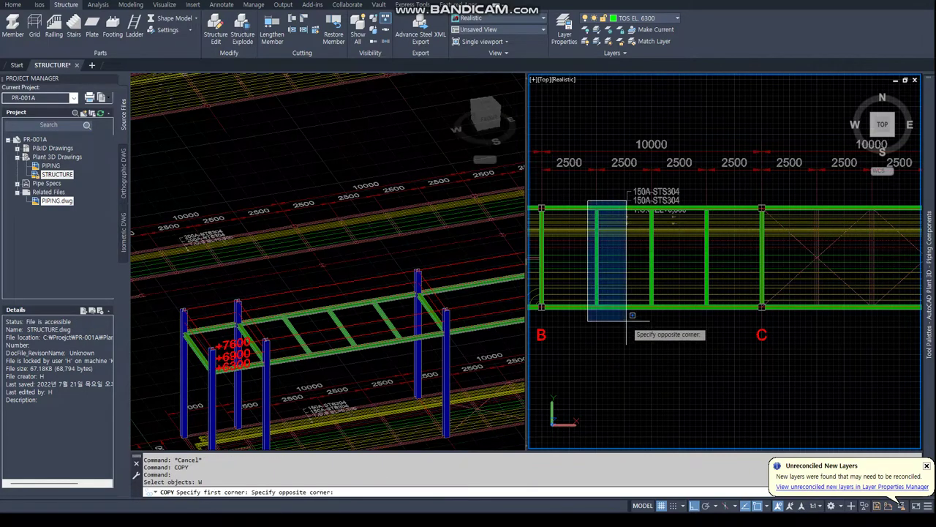
pyautogui.click(631, 315)
pyautogui.click(652, 256)
pyautogui.click(706, 256)
pyautogui.press('Return')
pyautogui.scroll(-2, 703, 292)
pyautogui.click(674, 373)
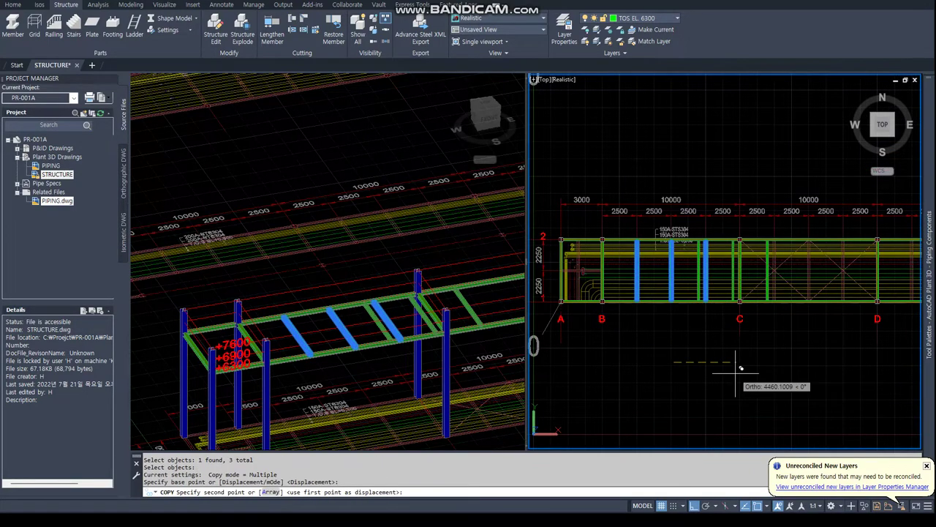
pyautogui.write('10000')
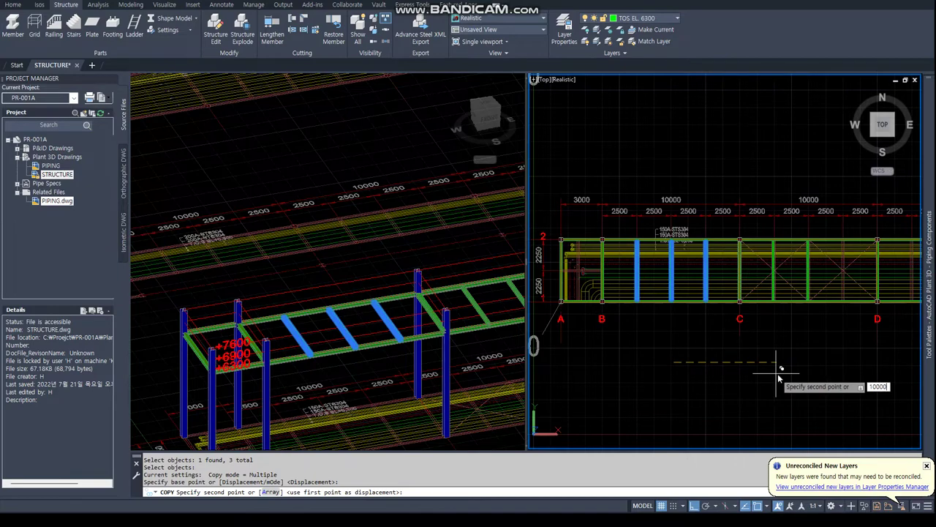
pyautogui.press('Return')
# Place further copies of the three-member set at 20000, 30000, 40000 and 50000
pyautogui.scroll(-2, 783, 377)
pyautogui.moveTo(783, 376); pyautogui.dragTo(650, 415, button='middle')
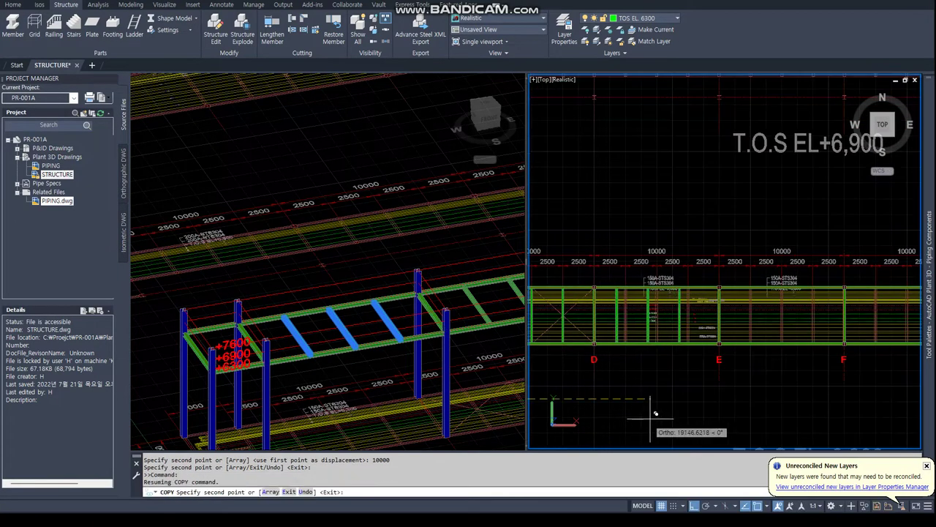
pyautogui.press('Return')
pyautogui.moveTo(739, 399); pyautogui.dragTo(519, 399, button='middle')
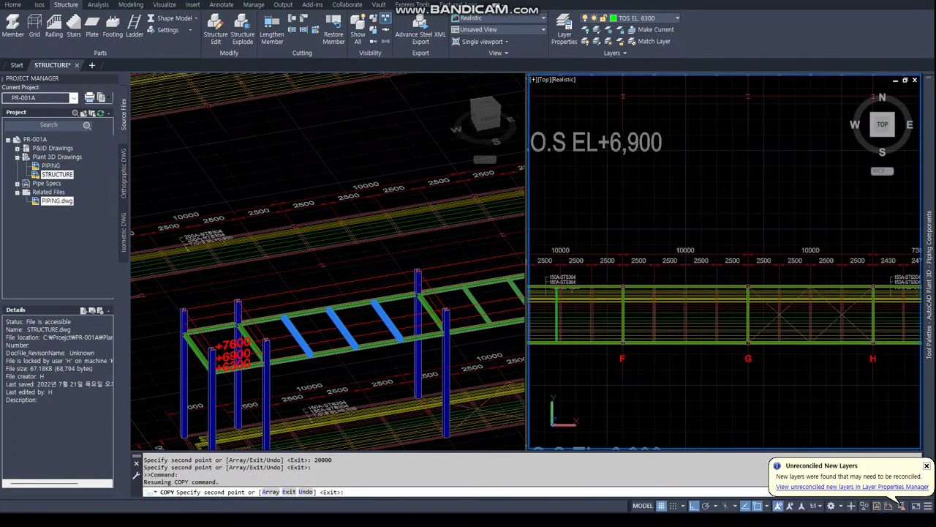
pyautogui.press('Return')
pyautogui.write('400')
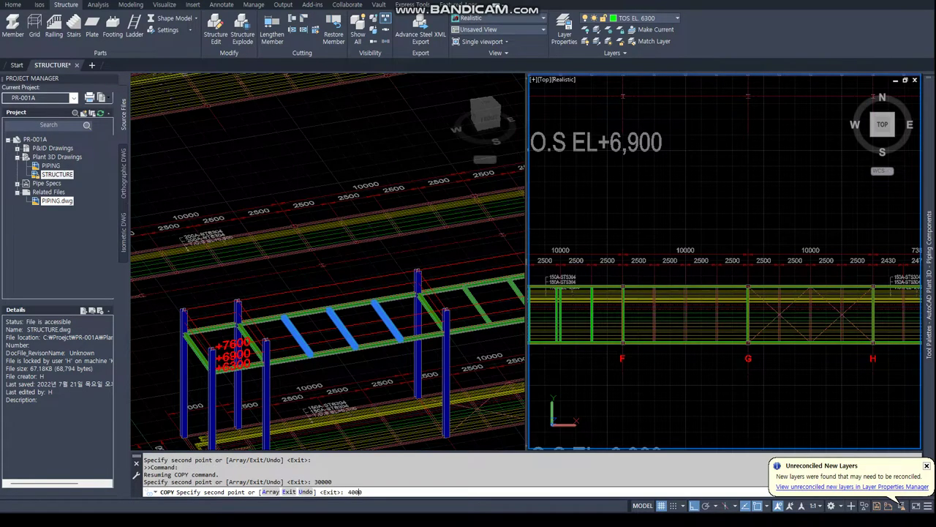
pyautogui.write('0')
pyautogui.press('Return')
pyautogui.moveTo(764, 391); pyautogui.dragTo(586, 378, button='middle')
pyautogui.write('50000')
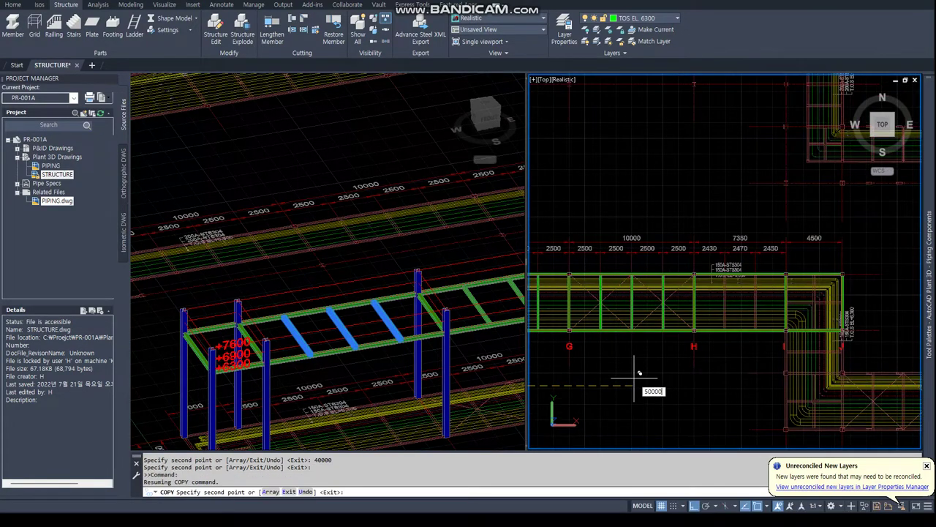
pyautogui.press('Return')
pyautogui.scroll(2, 702, 292)
# Copy the cross member near grid H 4930 further along the rack
pyautogui.scroll(1, 702, 293)
pyautogui.press('Return')
pyautogui.press('Return')
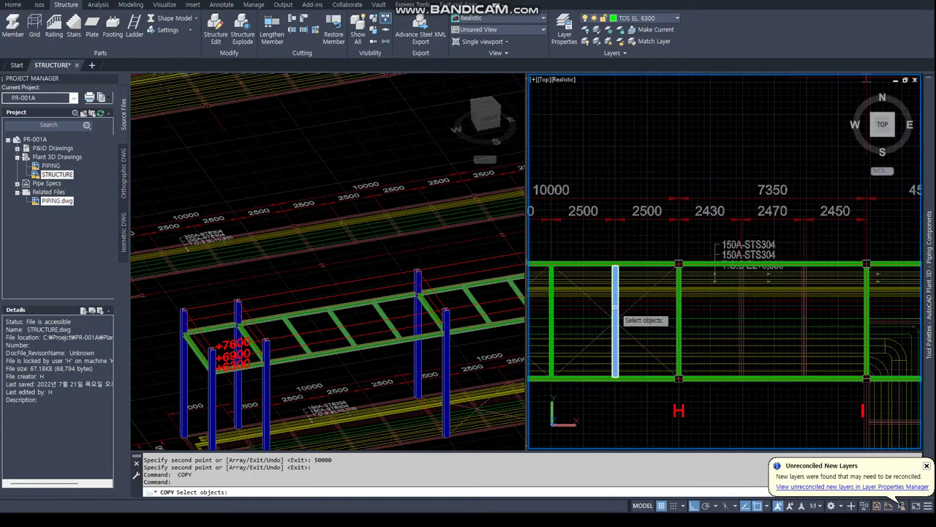
pyautogui.click(614, 307)
pyautogui.press('Return')
pyautogui.click(626, 421)
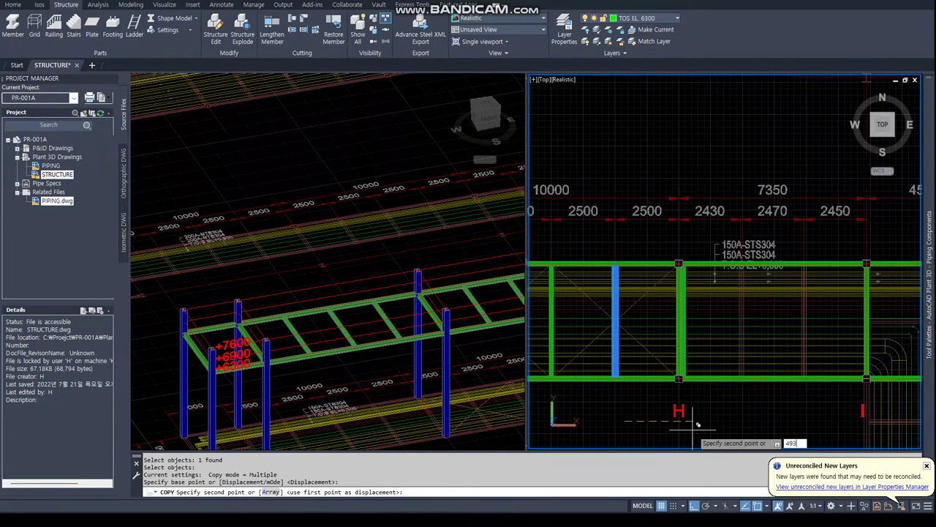
pyautogui.write('0')
pyautogui.press('Return')
pyautogui.press('Return')
pyautogui.scroll(5, 768, 289)
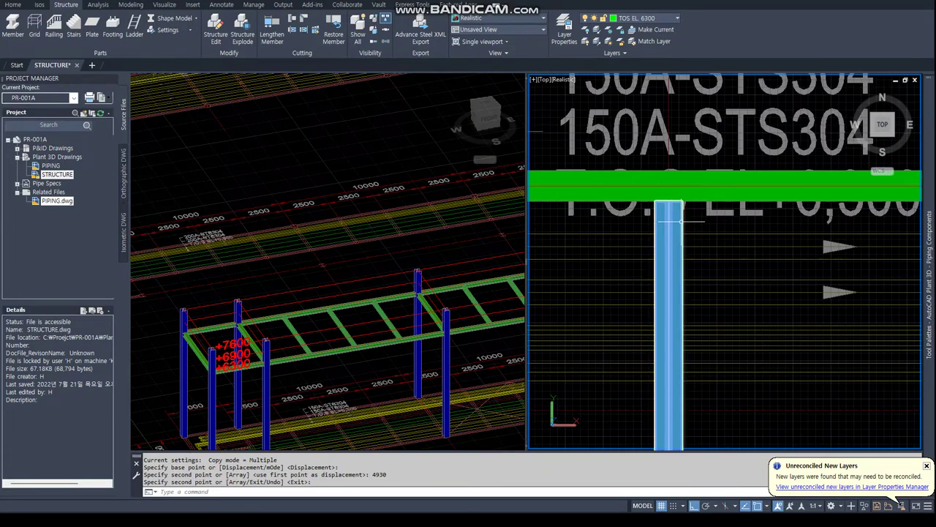
pyautogui.scroll(-2, 680, 221)
# Erase the stray member and copy a cross member 2430 along the bay
pyautogui.press('Return')
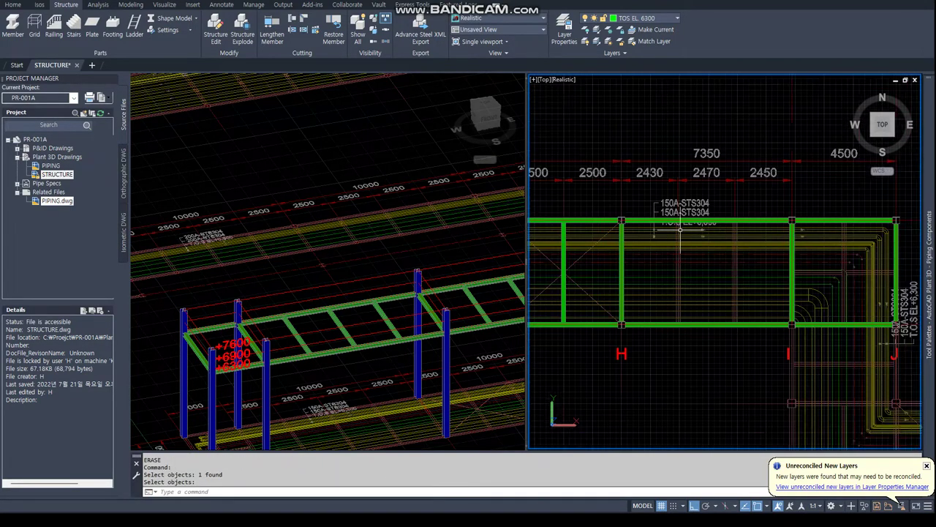
pyautogui.scroll(-5, 768, 297)
pyautogui.write('copy')
pyautogui.press('Return')
pyautogui.scroll(2, 650, 308)
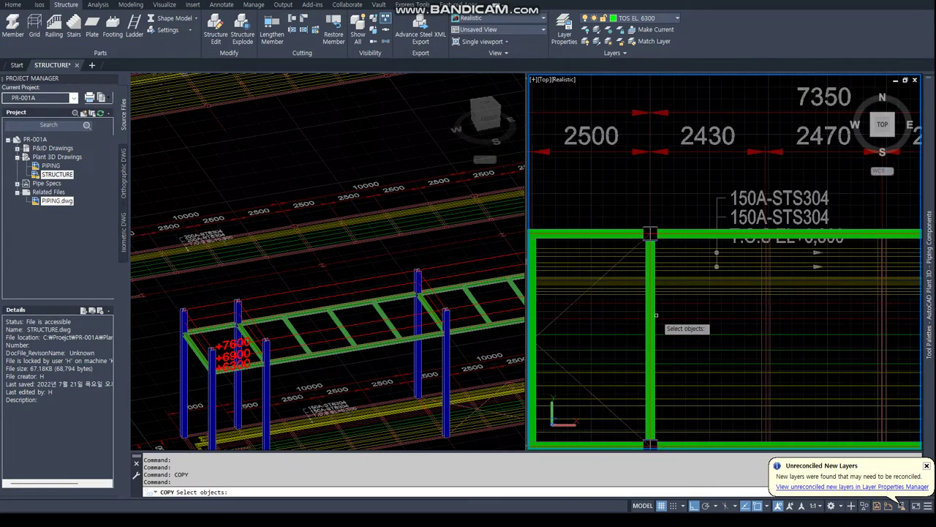
pyautogui.click(665, 322)
pyautogui.press('Return')
pyautogui.click(672, 328)
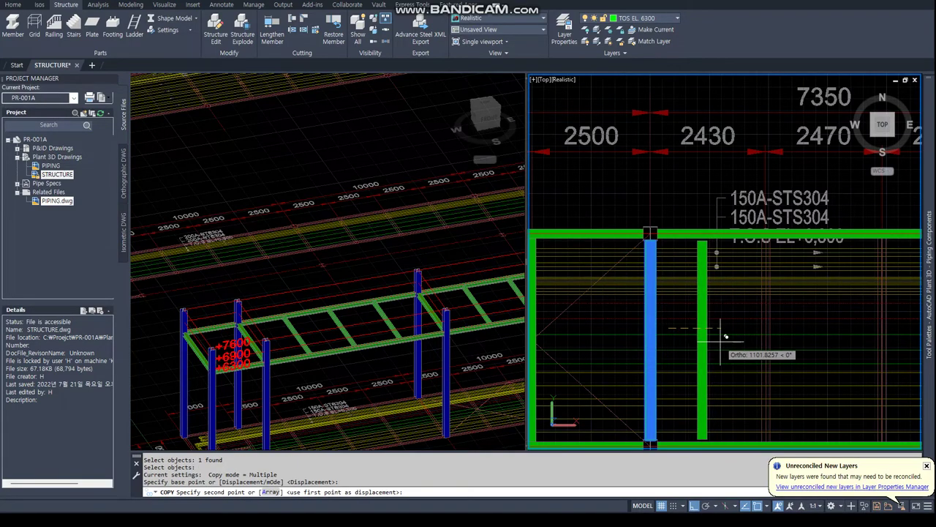
pyautogui.write('2430')
pyautogui.press('Return')
pyautogui.press('Return')
pyautogui.scroll(7, 721, 329)
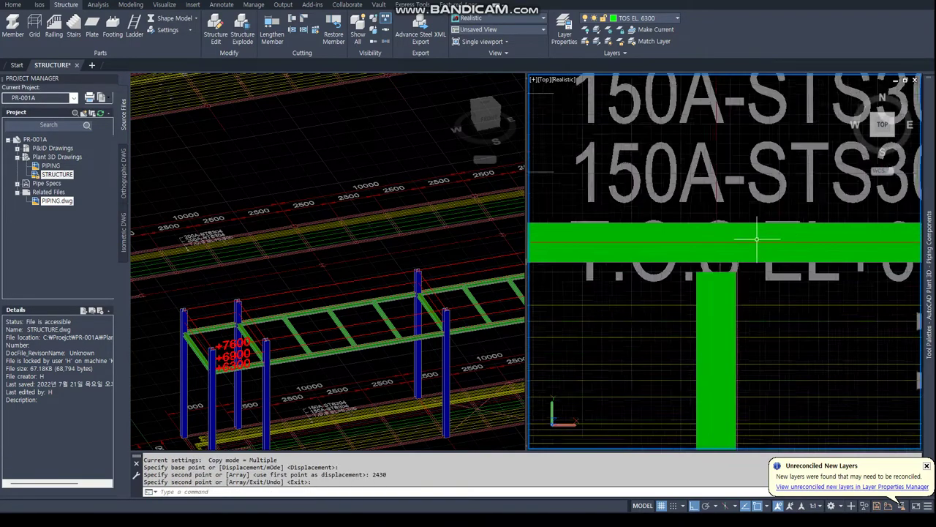
pyautogui.scroll(2, 720, 280)
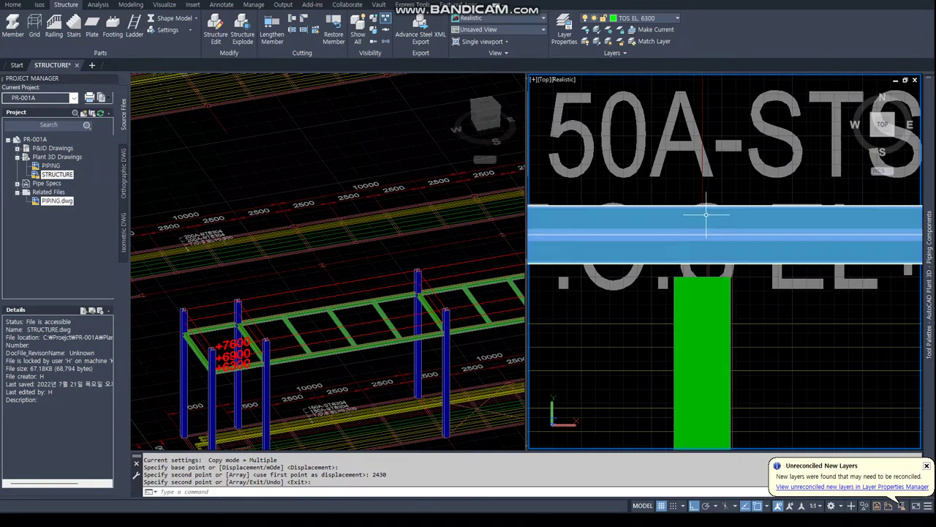
pyautogui.scroll(-10, 711, 277)
pyautogui.moveTo(616, 310)
pyautogui.mouseDown(button='middle')
pyautogui.moveTo(553, 227)
pyautogui.moveTo(633, 256)
pyautogui.mouseUp(button='middle')
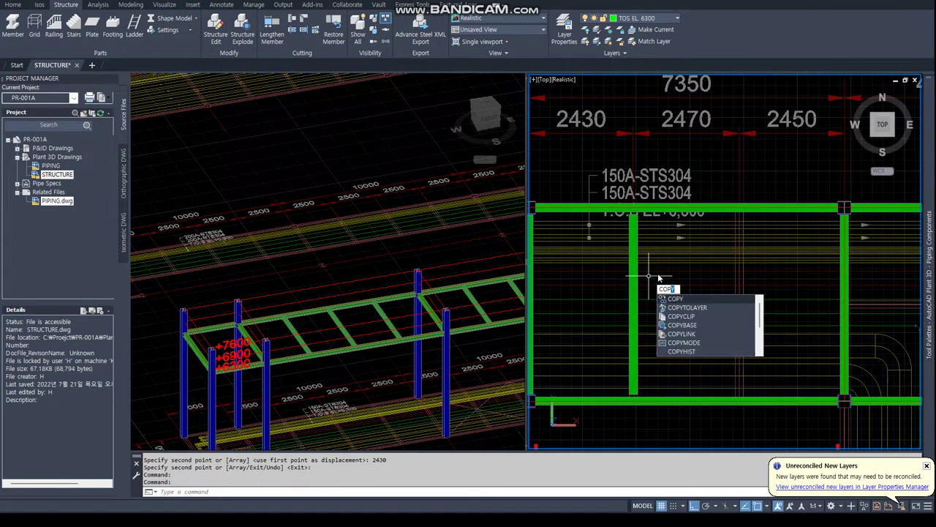
pyautogui.press('Escape')
pyautogui.press('Escape')
# Move the cross member over by 20
pyautogui.scroll(-3, 664, 287)
pyautogui.scroll(1, 664, 288)
pyautogui.scroll(3, 664, 287)
pyautogui.write('m')
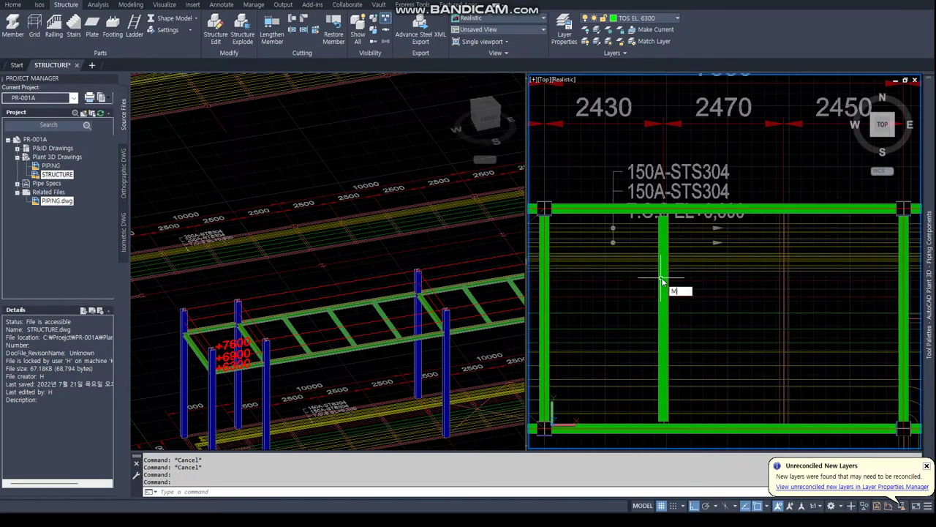
pyautogui.click(669, 295)
pyautogui.scroll(-2, 669, 295)
pyautogui.press('Return')
pyautogui.click(689, 299)
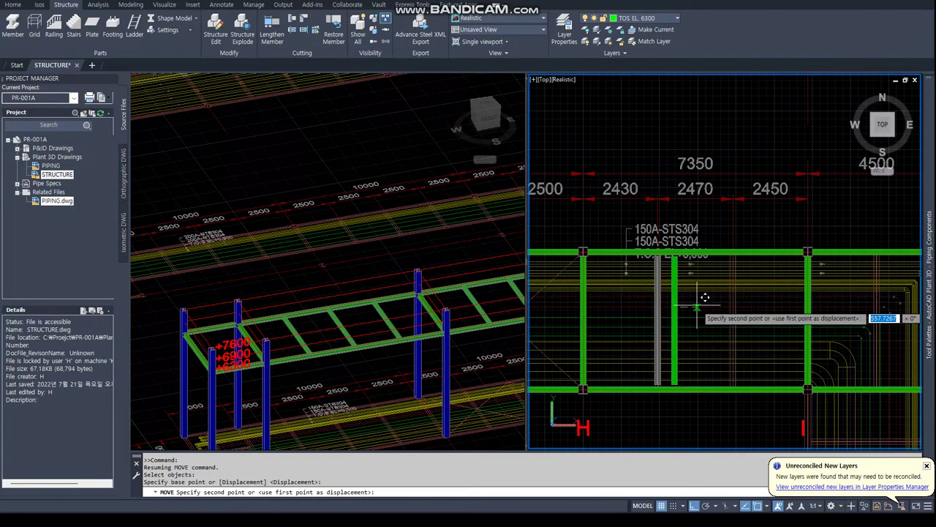
pyautogui.press('Return')
pyautogui.press('Escape')
pyautogui.press('Escape')
pyautogui.write('c')
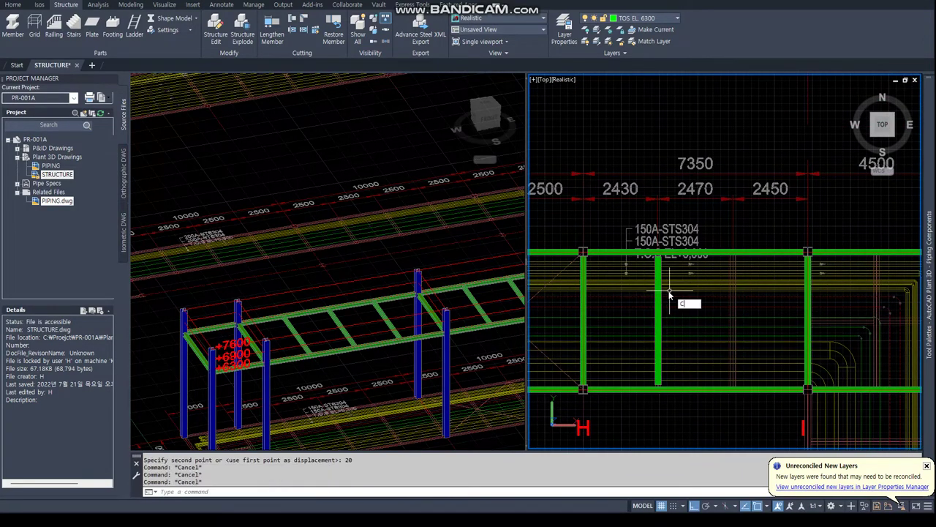
# Copy the cross member 2450 further along the 7350 bay
pyautogui.write('o')
pyautogui.press('Return')
pyautogui.click(659, 310)
pyautogui.press('Return')
pyautogui.click(681, 428)
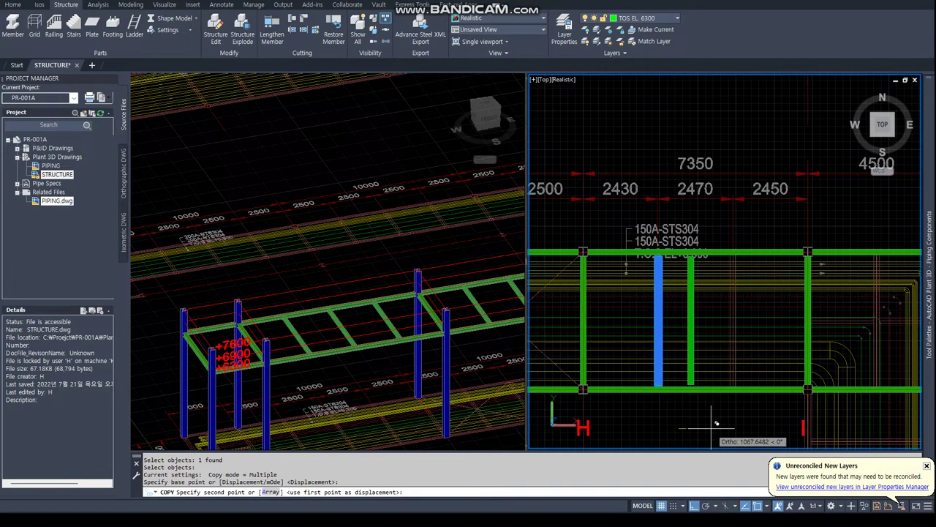
pyautogui.write('2450')
pyautogui.press('Return')
pyautogui.press('Return')
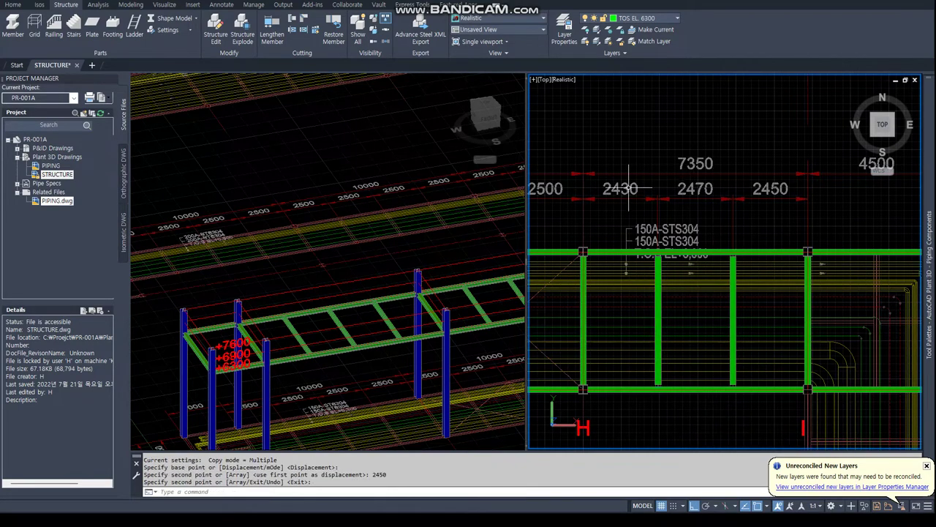
pyautogui.scroll(3, 702, 267)
pyautogui.scroll(2, 702, 267)
# Open the middle cross member's properties to enter vertical offset 87.5
pyautogui.click(666, 329)
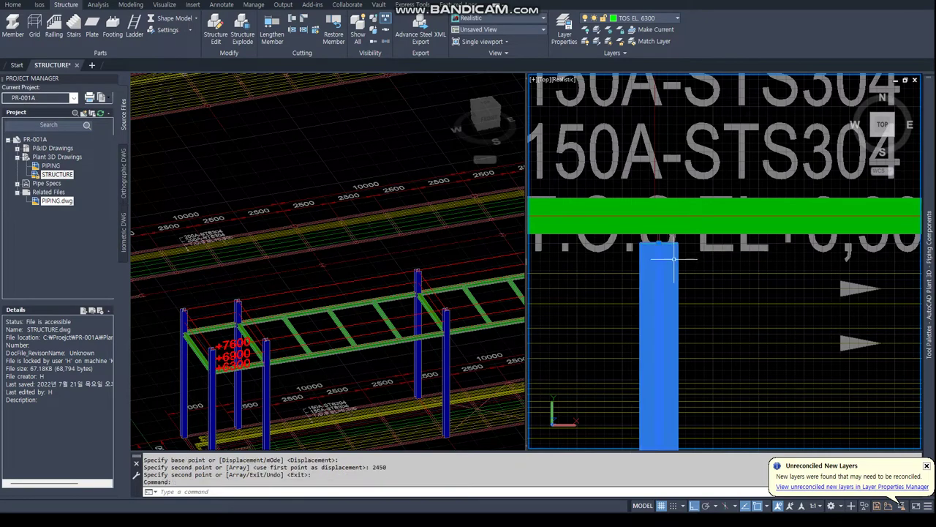
pyautogui.scroll(-3, 666, 329)
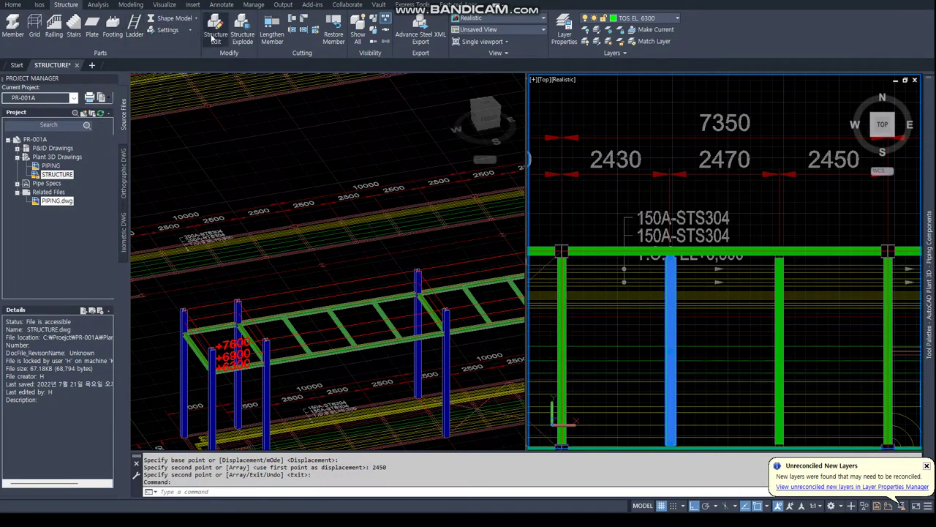
pyautogui.click(212, 37)
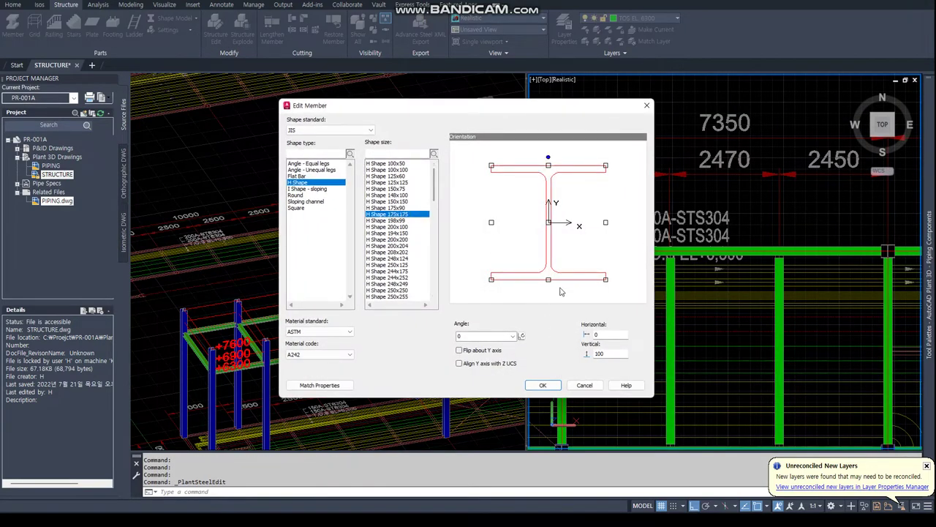
# Review the H Shape 175x175 member in Structure Edit and keep its settings
pyautogui.click(543, 386)
pyautogui.moveTo(784, 319); pyautogui.dragTo(689, 265, button='middle')
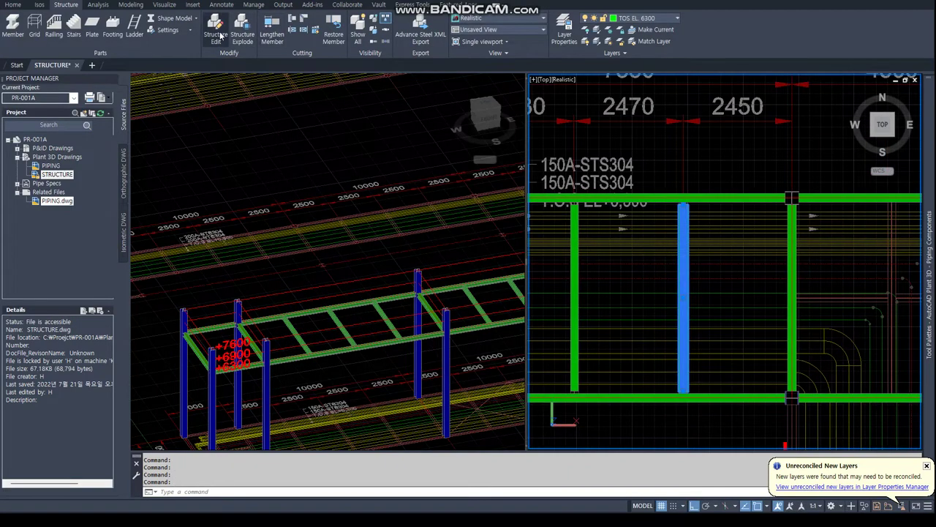
pyautogui.press('Return')
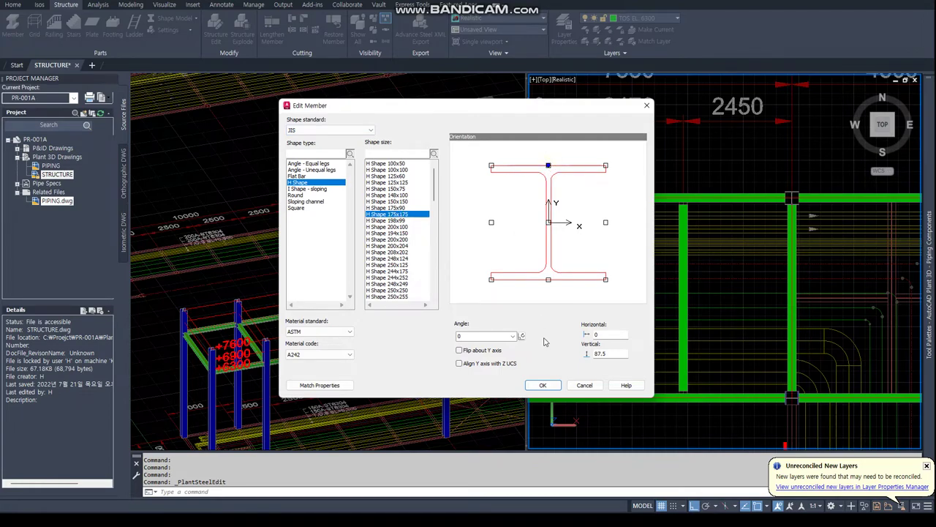
pyautogui.click(543, 386)
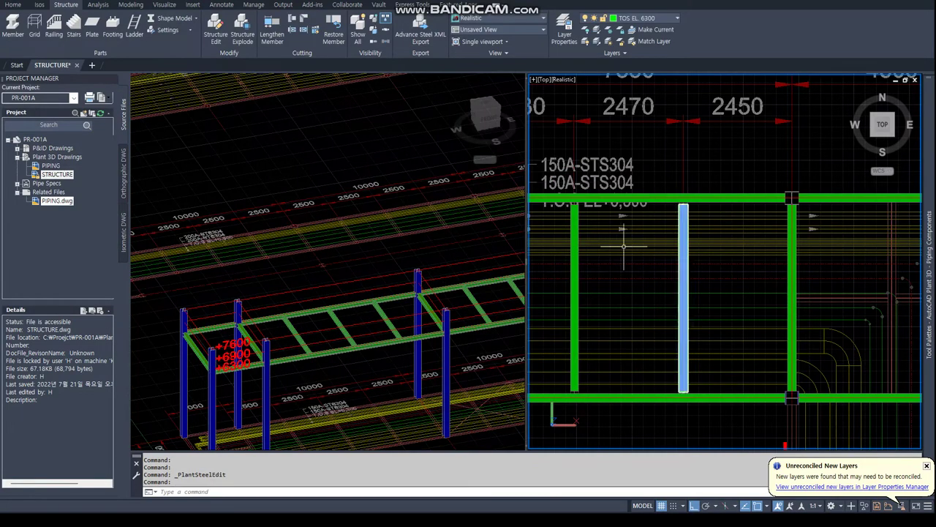
# Extend the 2450 cross member to the first beam plane defined by two nearest points on its edge
pyautogui.click(308, 29)
pyautogui.click(449, 318)
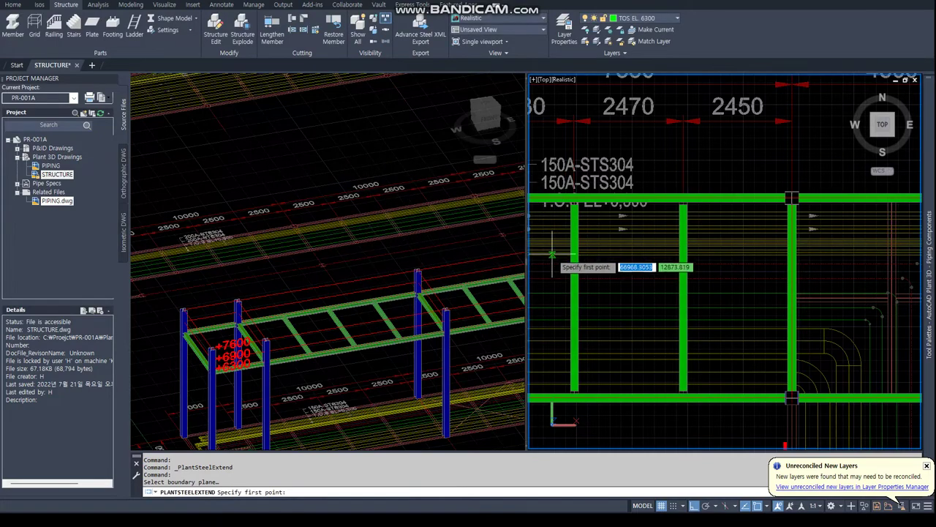
pyautogui.write('nea')
pyautogui.press('Return')
pyautogui.click(664, 207)
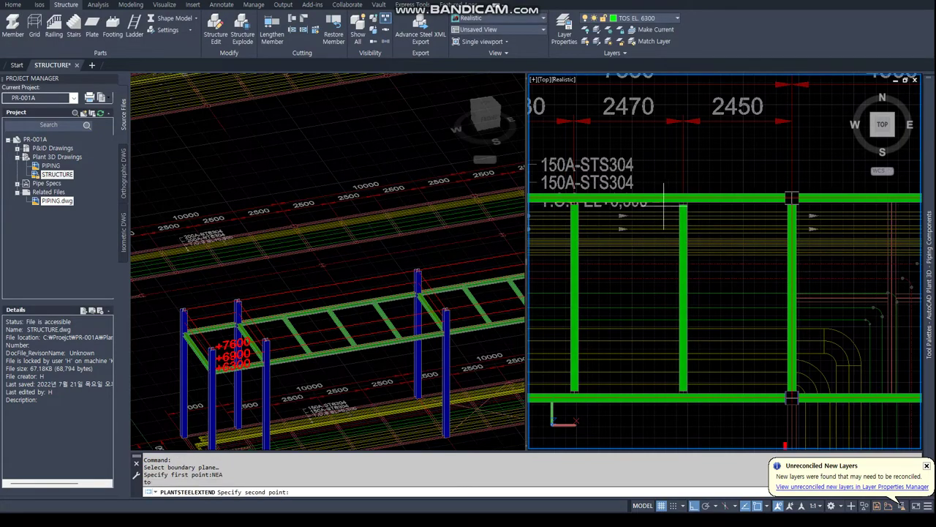
pyautogui.scroll(3, 707, 212)
pyautogui.click(700, 215)
pyautogui.scroll(-2, 618, 219)
pyautogui.scroll(-2, 614, 221)
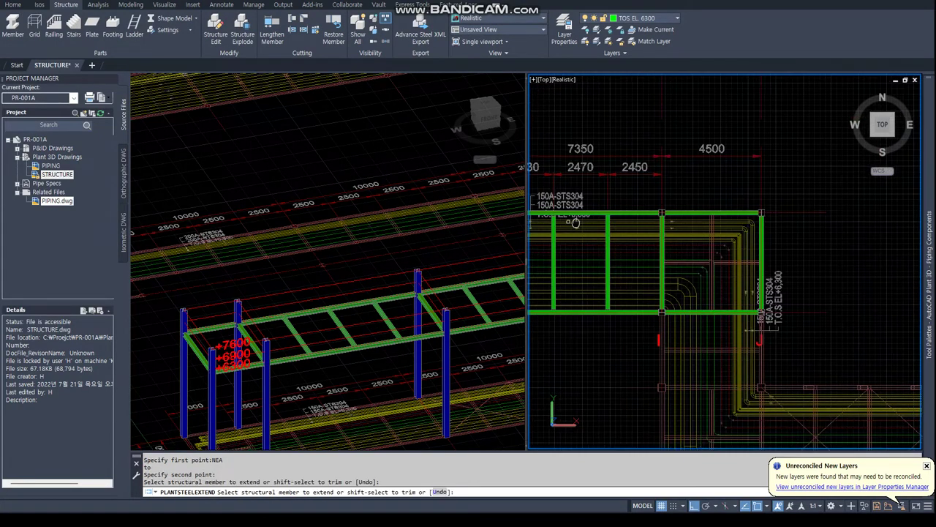
pyautogui.scroll(2, 614, 221)
pyautogui.click(599, 293)
pyautogui.press('Return')
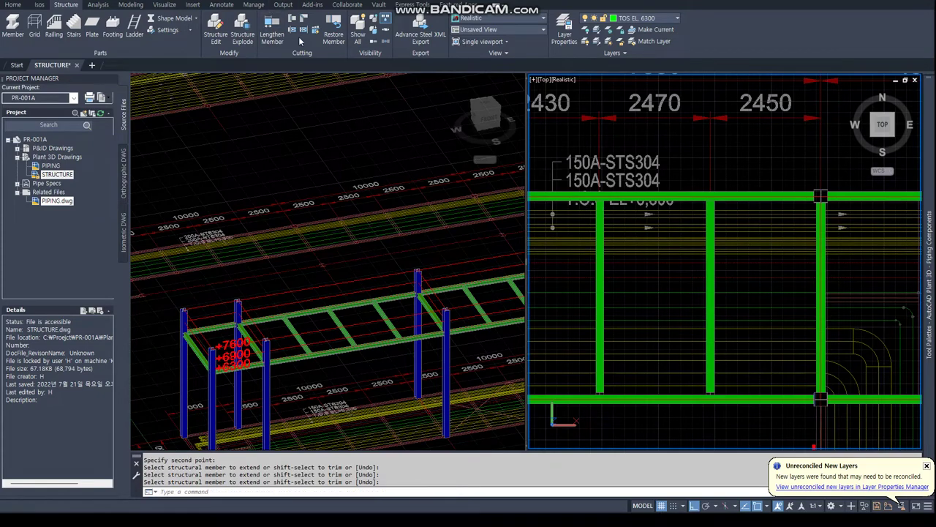
# Extend the cross member to the opposite longitudinal beam using two nearest points
pyautogui.click(305, 33)
pyautogui.click(455, 318)
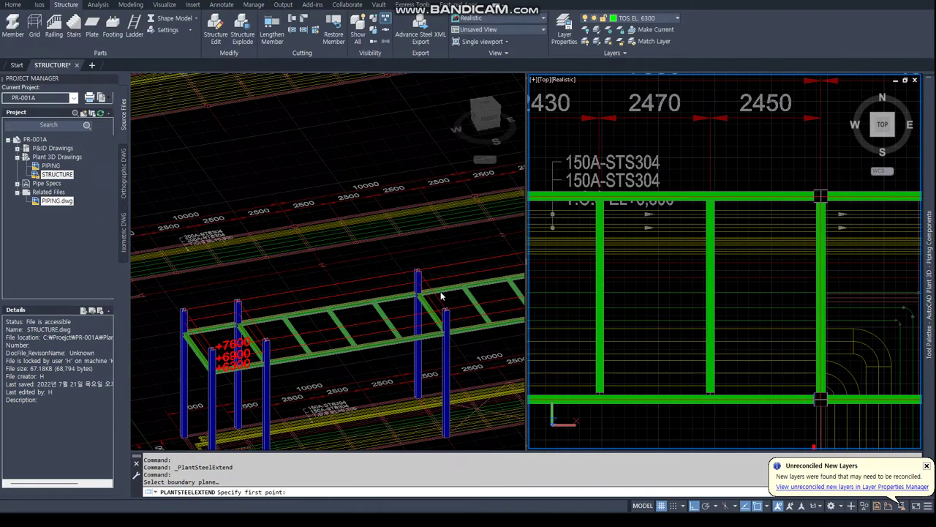
pyautogui.write('NEA')
pyautogui.press('Return')
pyautogui.click(618, 398)
pyautogui.click(731, 399)
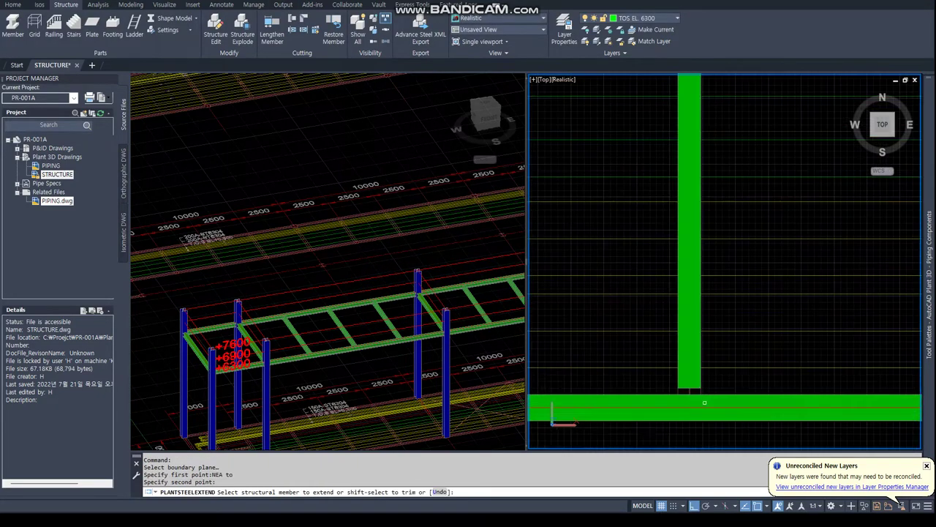
pyautogui.scroll(3, 725, 262)
pyautogui.scroll(-2, 695, 387)
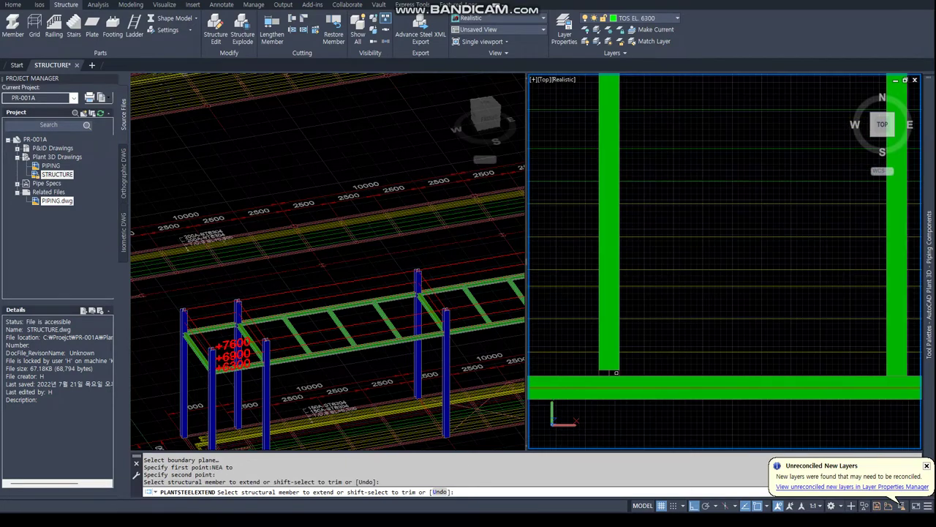
pyautogui.press('Return')
pyautogui.scroll(-5, 721, 311)
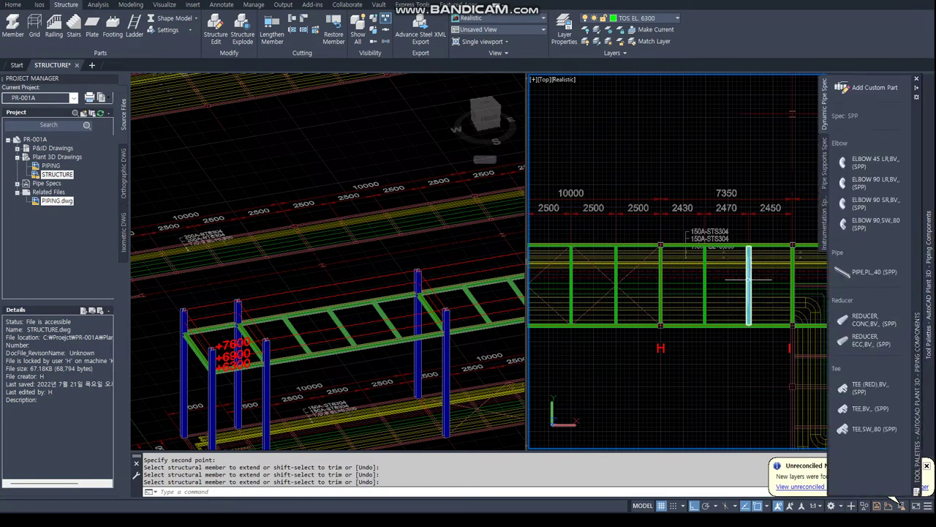
pyautogui.scroll(-2, 722, 316)
pyautogui.scroll(-3, 702, 299)
pyautogui.moveTo(658, 292); pyautogui.dragTo(638, 279, button='middle')
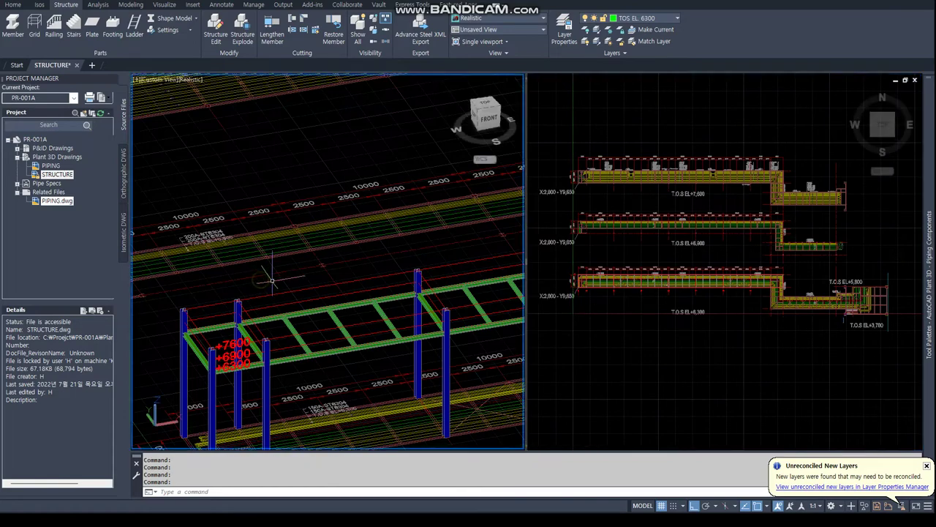
# Window-select the 48 rack frame members in a side elevation view
pyautogui.scroll(-5, 292, 278)
pyautogui.moveTo(308, 278)
pyautogui.keyDown('shift'); pyautogui.mouseDown(button='middle')
pyautogui.moveTo(353, 281)
pyautogui.moveTo(337, 260)
pyautogui.moveTo(284, 258)
pyautogui.mouseUp(button='middle'); pyautogui.keyUp('shift')
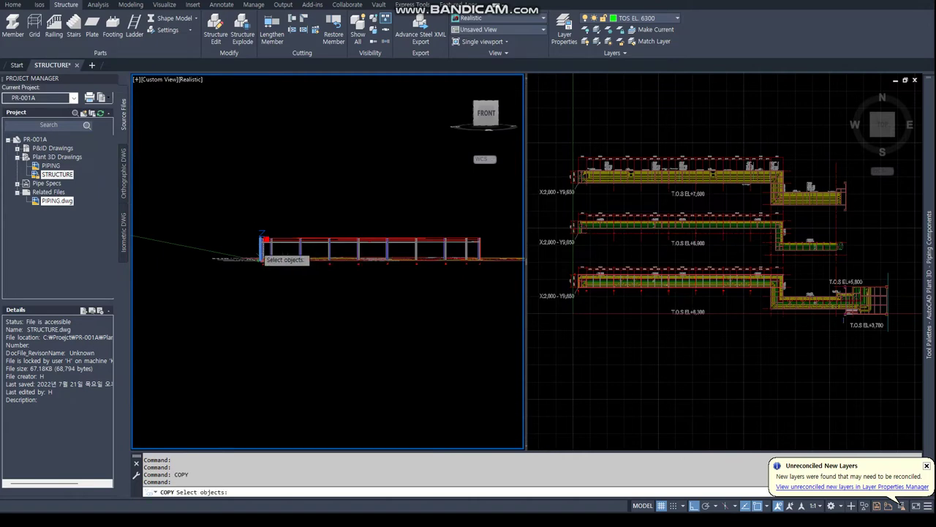
pyautogui.click(248, 251)
pyautogui.click(512, 199)
pyautogui.press('Return')
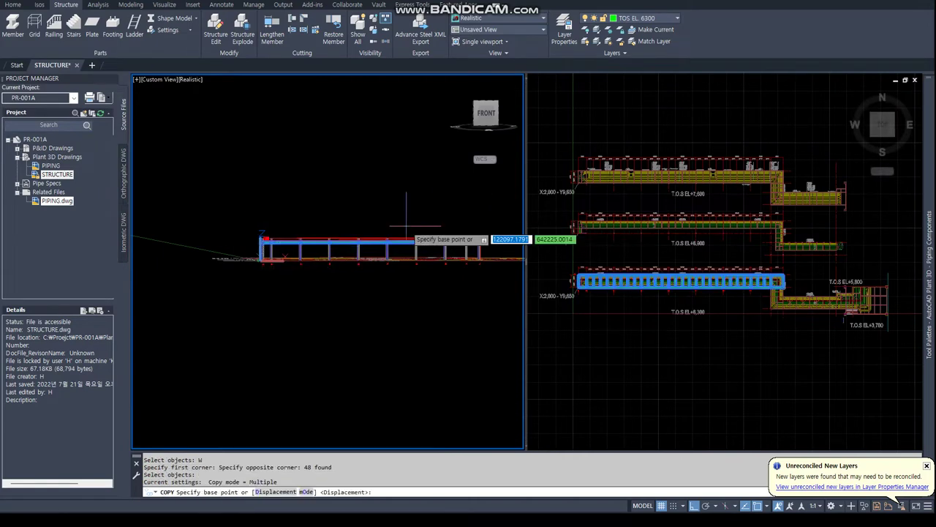
# Snap to a beam endpoint as a copy point, then cancel the operation
pyautogui.scroll(3, 281, 245)
pyautogui.moveTo(337, 281)
pyautogui.keyDown('shift'); pyautogui.mouseDown(button='middle')
pyautogui.moveTo(355, 293)
pyautogui.moveTo(381, 343)
pyautogui.mouseUp(button='middle'); pyautogui.keyUp('shift')
pyautogui.scroll(3, 384, 343)
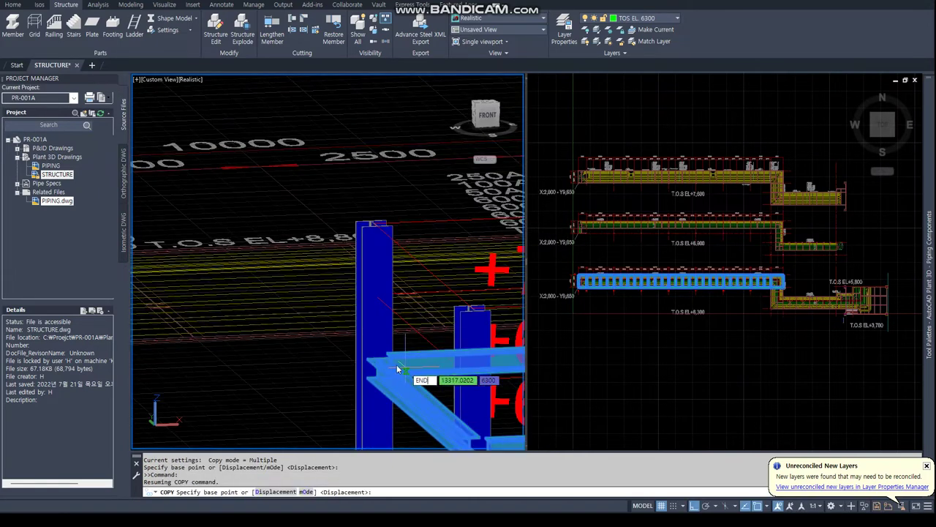
pyautogui.write('end')
pyautogui.press('Return')
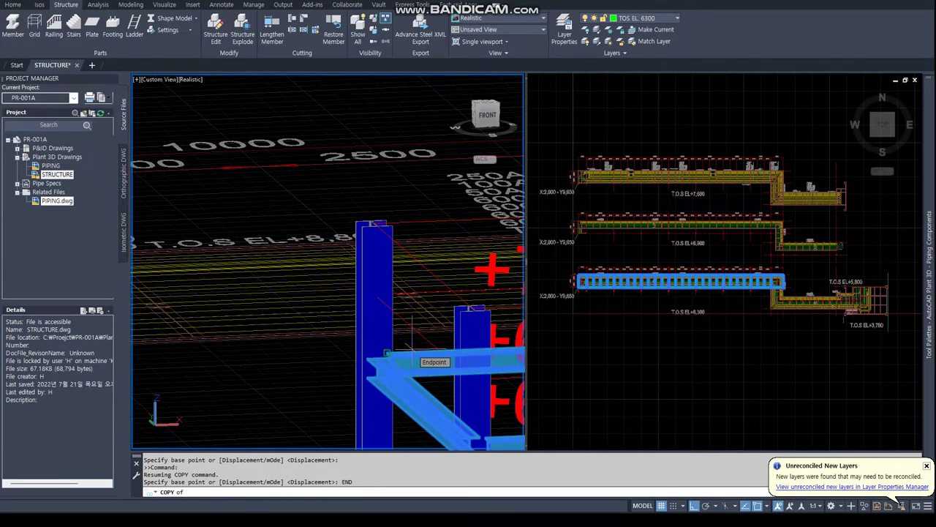
pyautogui.scroll(3, 411, 351)
pyautogui.keyDown('shift'); pyautogui.moveTo(417, 365); pyautogui.dragTo(382, 368, button='middle'); pyautogui.keyUp('shift')
pyautogui.scroll(-3, 383, 368)
pyautogui.scroll(3, 335, 323)
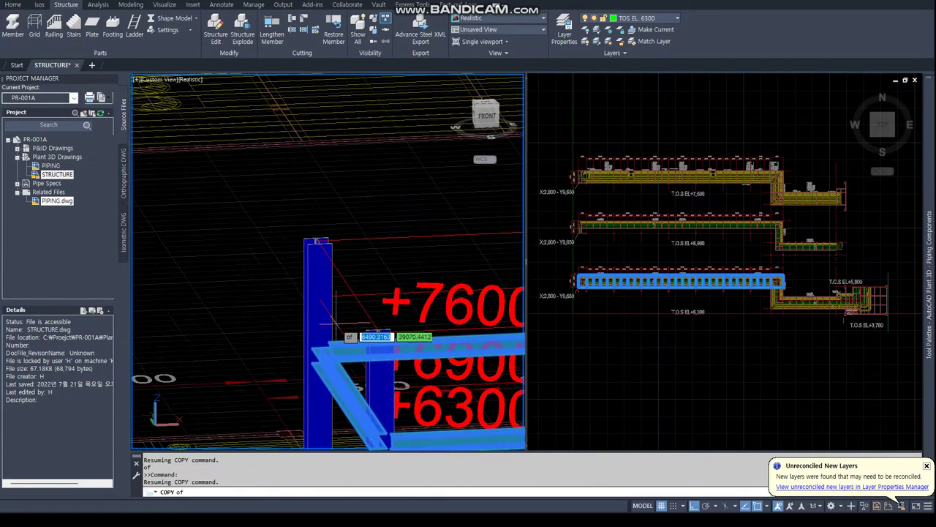
pyautogui.scroll(4, 335, 324)
pyautogui.click(324, 334)
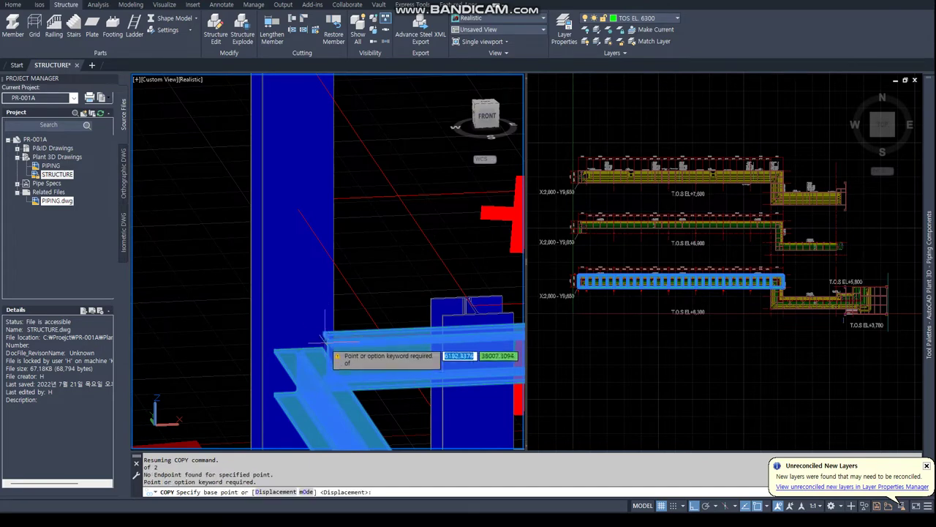
pyautogui.press('Escape')
# Set the visual style to 2D Wireframe and turn the right viewport to Front view
pyautogui.write('vs')
pyautogui.press('Return')
pyautogui.write('2')
pyautogui.press('Return')
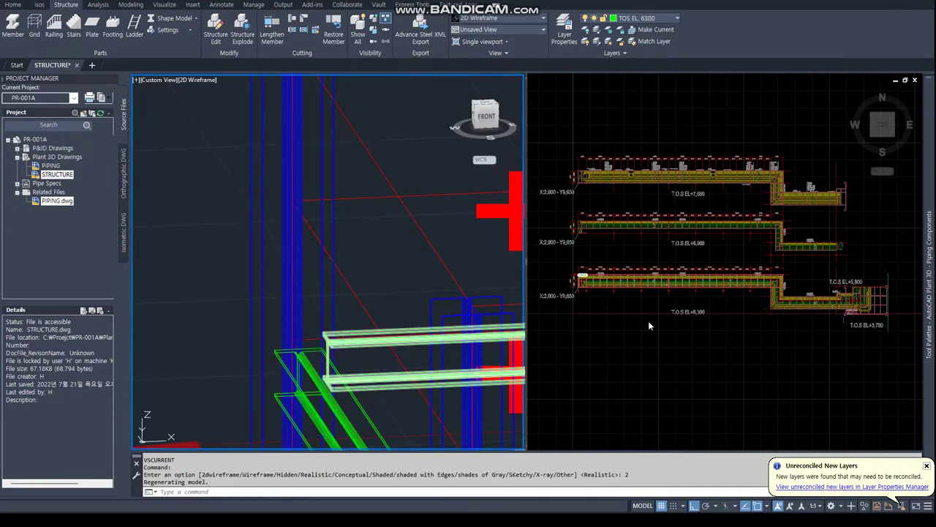
pyautogui.click(687, 322)
pyautogui.click(883, 145)
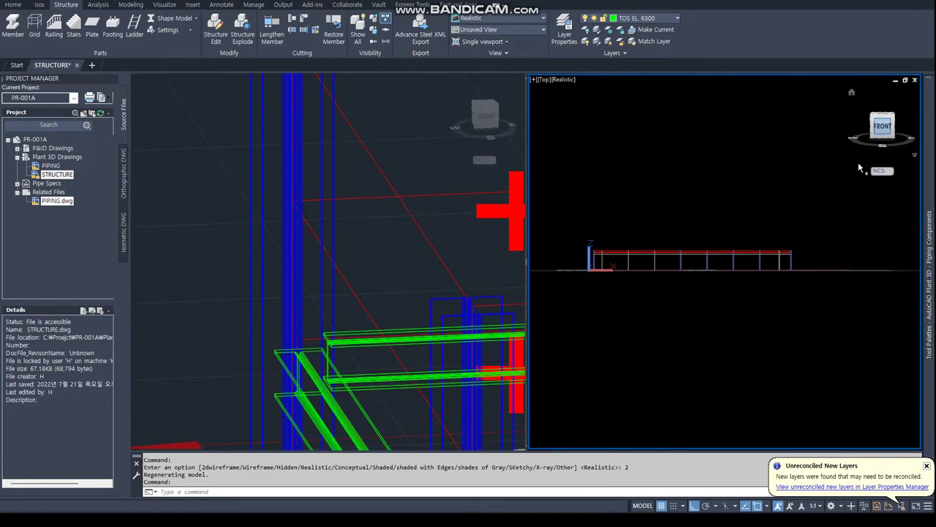
# Start COPY and window-select the 48 beam objects in the front viewport
pyautogui.write('co')
pyautogui.press('Return')
pyautogui.write('w')
pyautogui.press('Return')
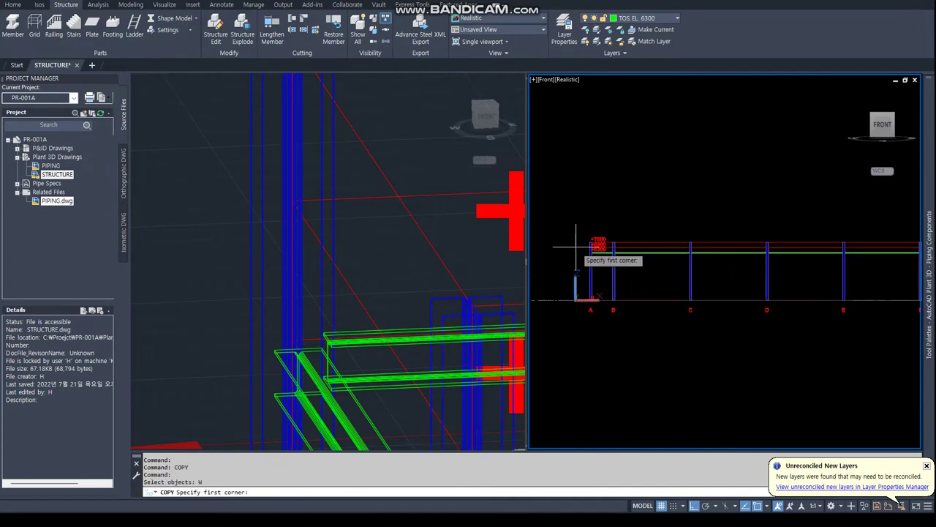
pyautogui.scroll(-4, 578, 248)
pyautogui.click(860, 256)
pyautogui.press('Return')
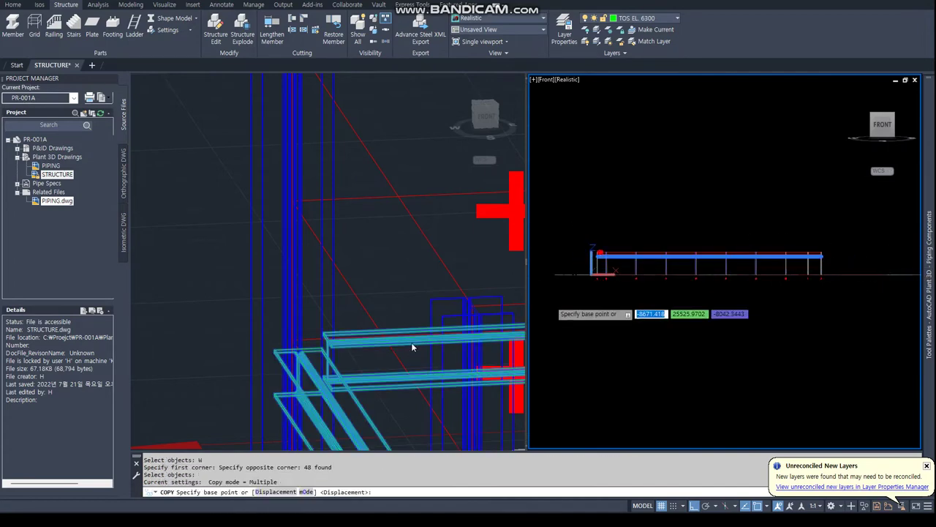
# Copy the beams endpoint to endpoint onto the column tops to form the upper tiers
pyautogui.click(344, 320)
pyautogui.write('end')
pyautogui.press('Return')
pyautogui.click(307, 336)
pyautogui.scroll(2, 315, 329)
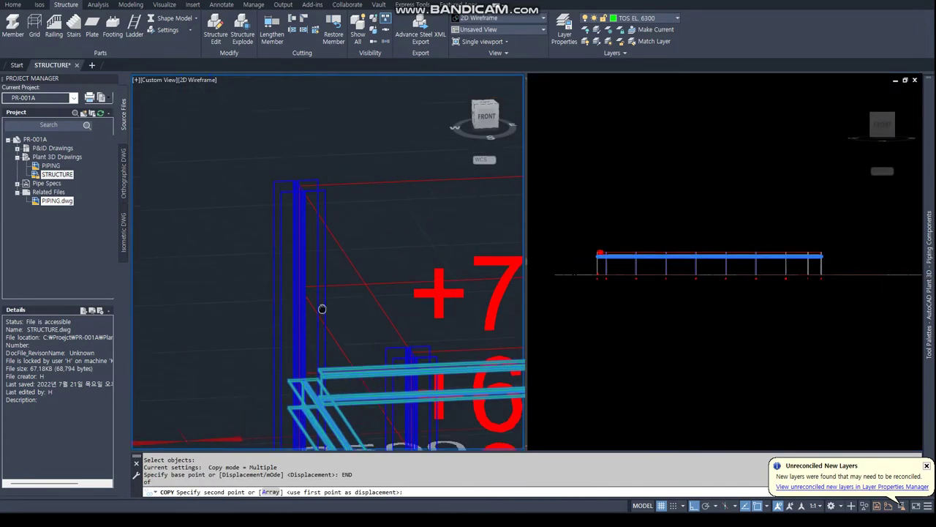
pyautogui.write('edd')
pyautogui.press('Return')
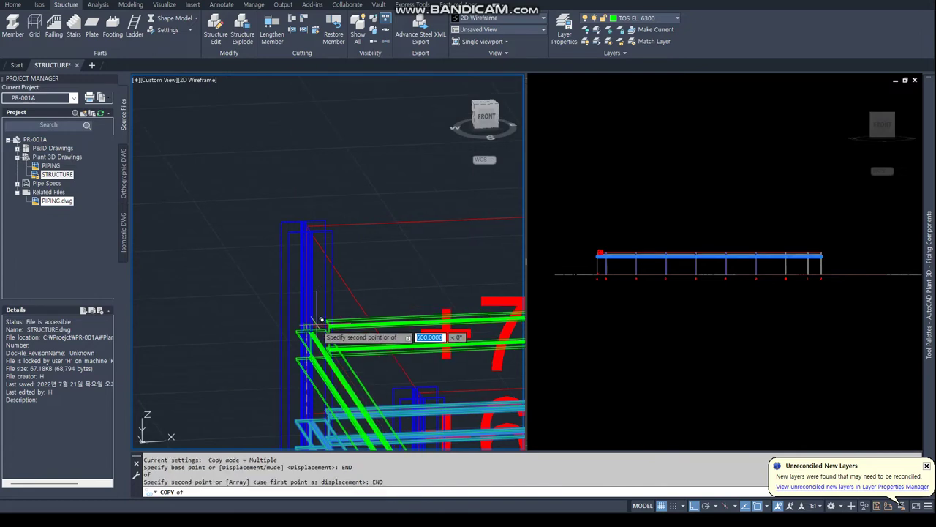
pyautogui.click(321, 320)
pyautogui.write('end')
pyautogui.press('Return')
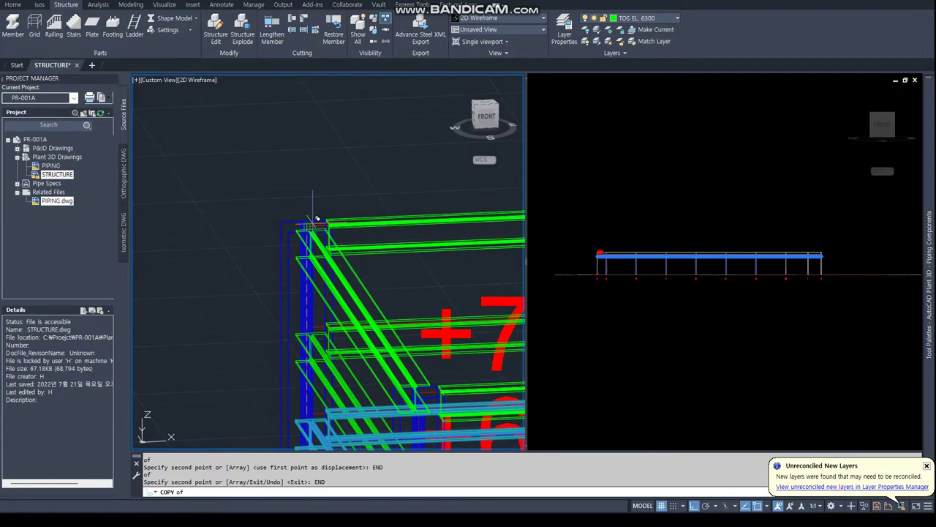
pyautogui.press('Escape')
pyautogui.click(679, 309)
pyautogui.click(449, 281)
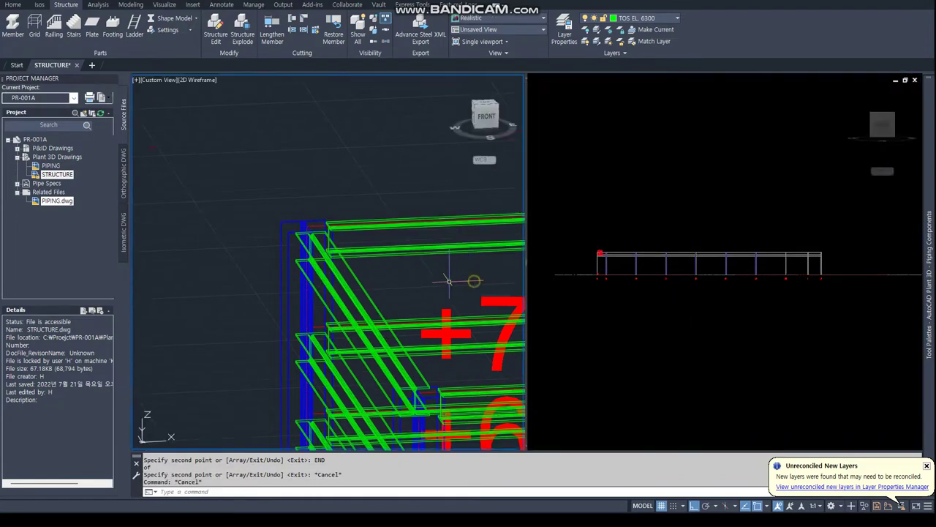
pyautogui.scroll(-3, 449, 280)
pyautogui.write('LAYER')
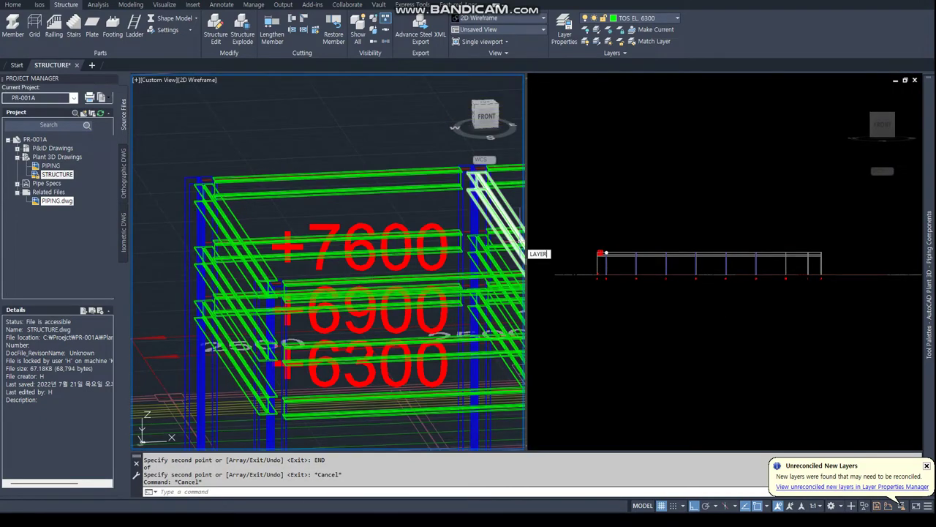
# Create green layers TOS EL. 6900 and TOS EL. 7600 in Layer Properties
pyautogui.press('Return')
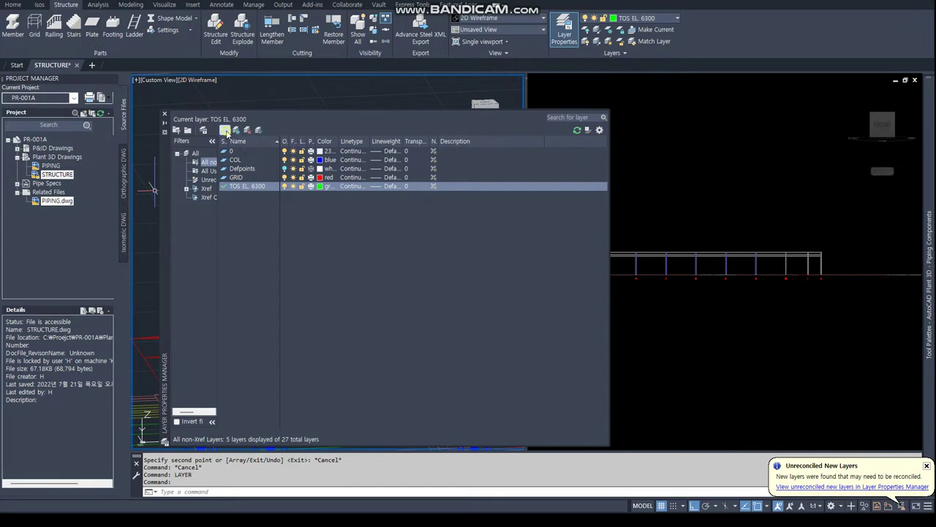
pyautogui.click(225, 130)
pyautogui.write('TOS EL. 6900')
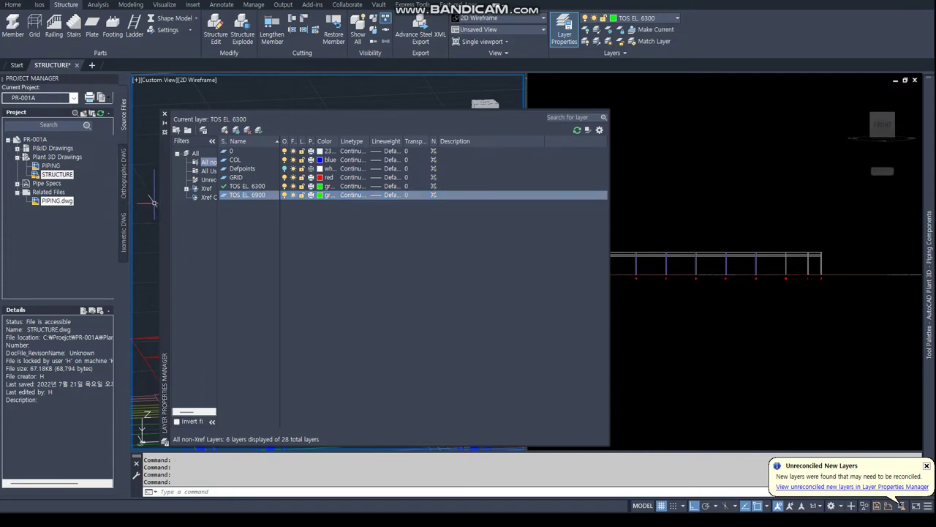
pyautogui.moveTo(164, 212); pyautogui.dragTo(449, 233)
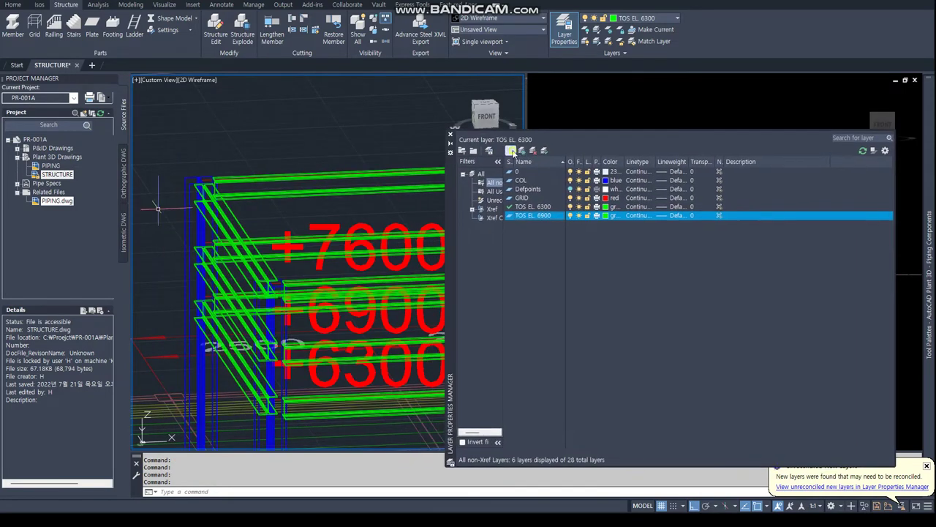
pyautogui.click(510, 151)
pyautogui.write('TOS EL. 7600')
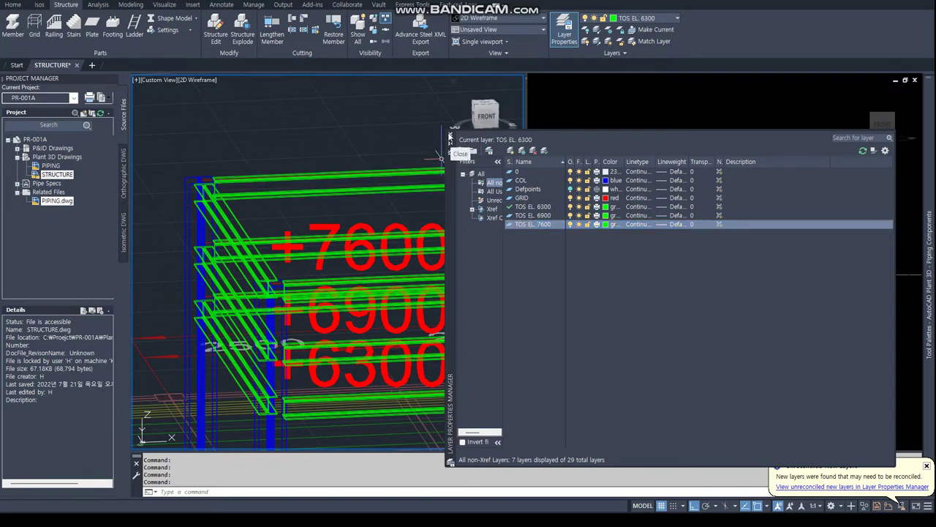
pyautogui.click(450, 137)
pyautogui.click(677, 265)
# Move the middle tier of beams onto layer TOS EL. 6900
pyautogui.scroll(2, 593, 295)
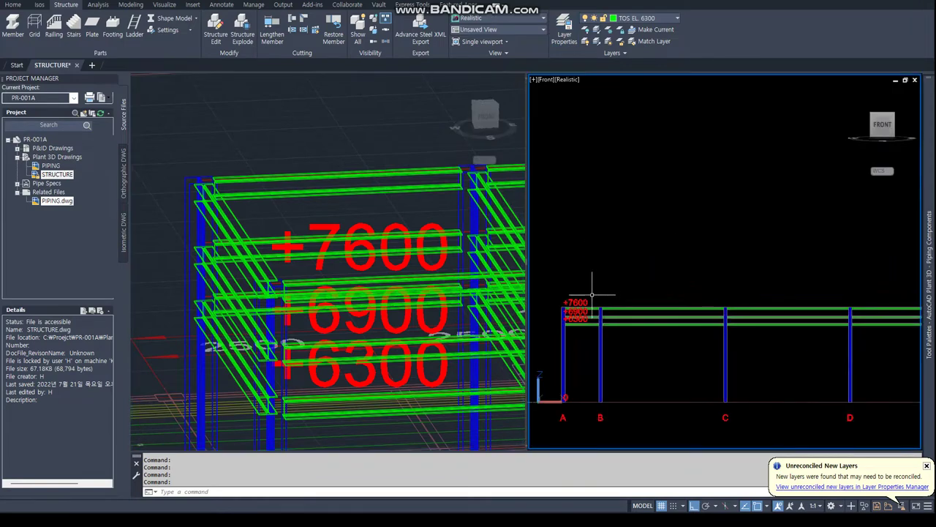
pyautogui.scroll(3, 563, 313)
pyautogui.scroll(-3, 542, 313)
pyautogui.scroll(-2, 543, 313)
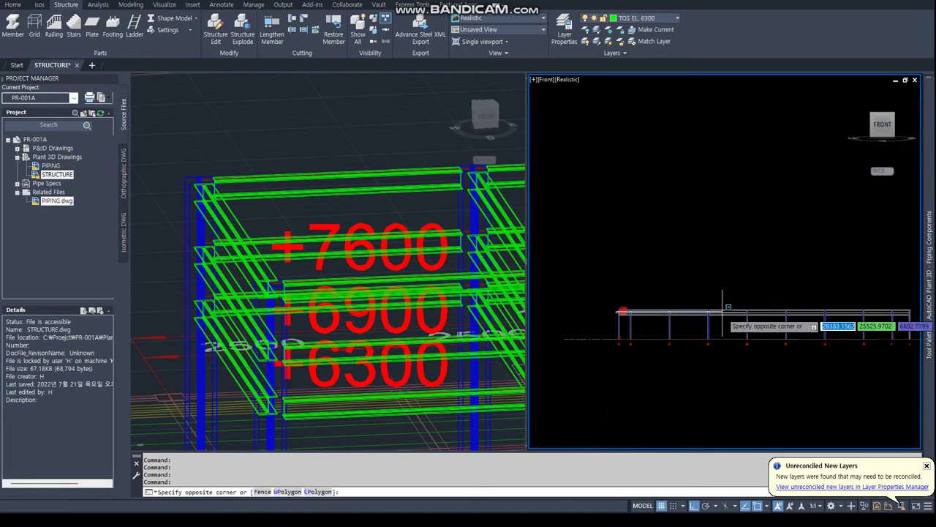
pyautogui.click(839, 305)
pyautogui.click(841, 304)
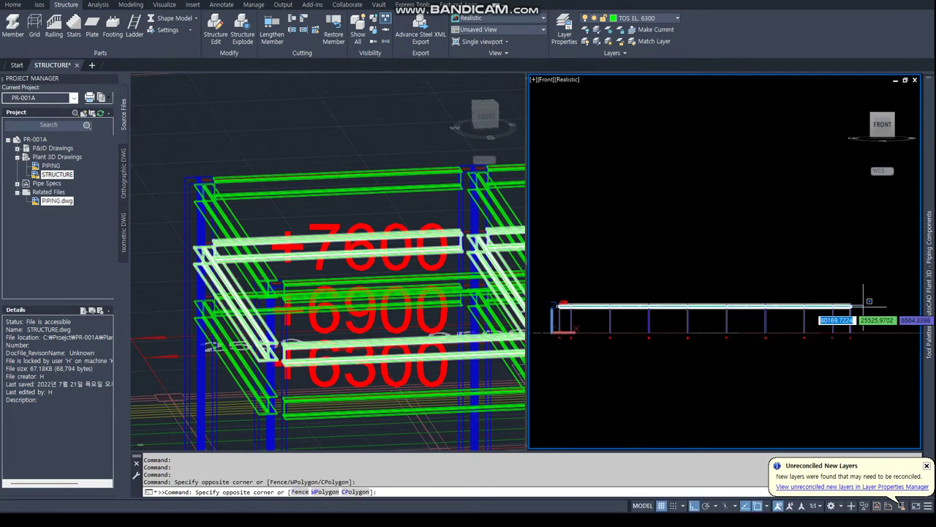
pyautogui.click(863, 301)
pyautogui.scroll(2, 863, 307)
pyautogui.scroll(-2, 731, 310)
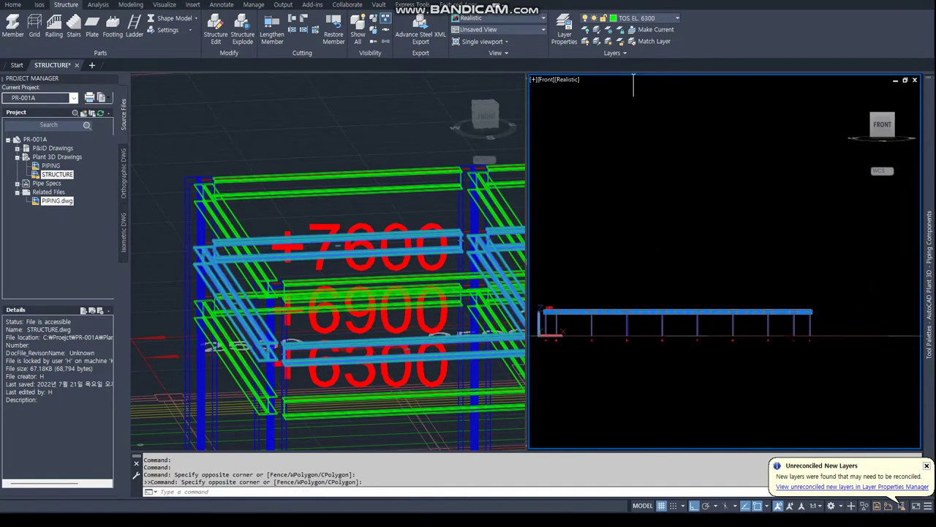
pyautogui.click(676, 19)
pyautogui.click(649, 89)
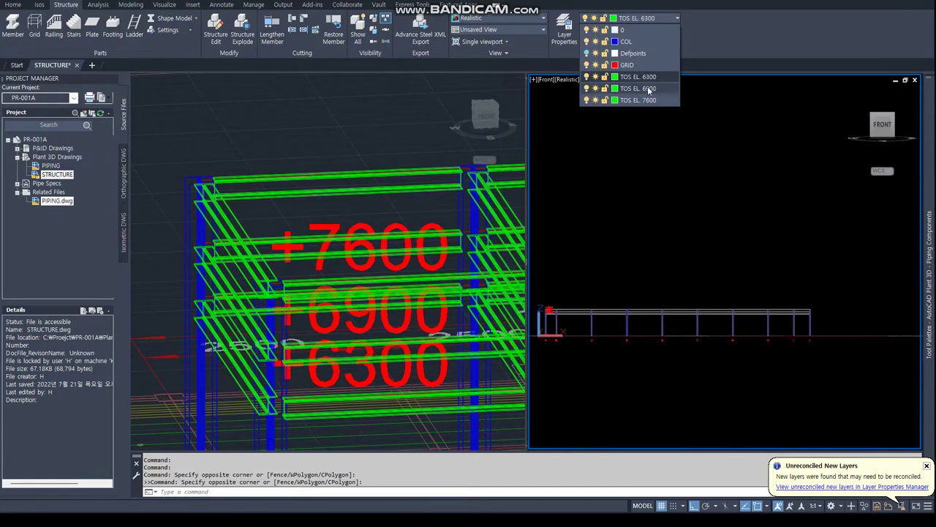
pyautogui.click(649, 88)
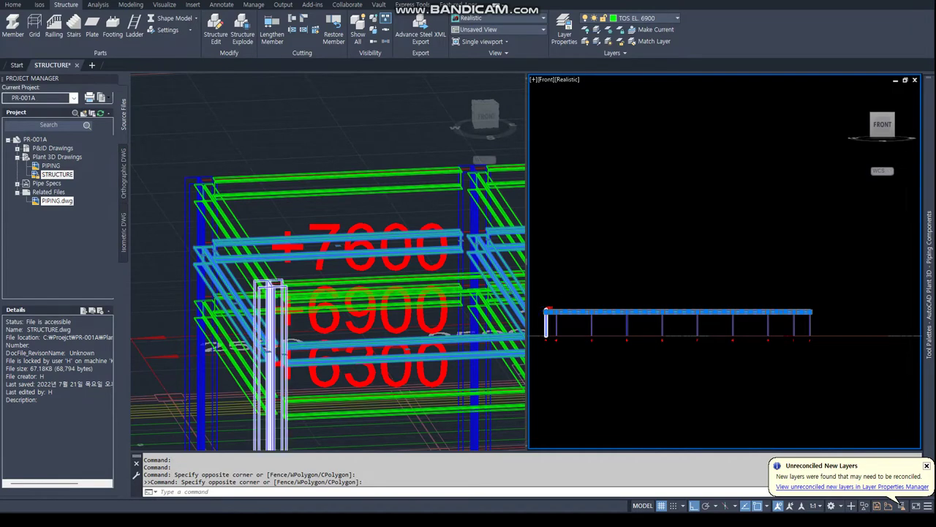
pyautogui.scroll(3, 556, 307)
pyautogui.press('Escape')
pyautogui.press('Escape')
# Put the top tier of beams on layer TOS EL. 7600
pyautogui.click(599, 274)
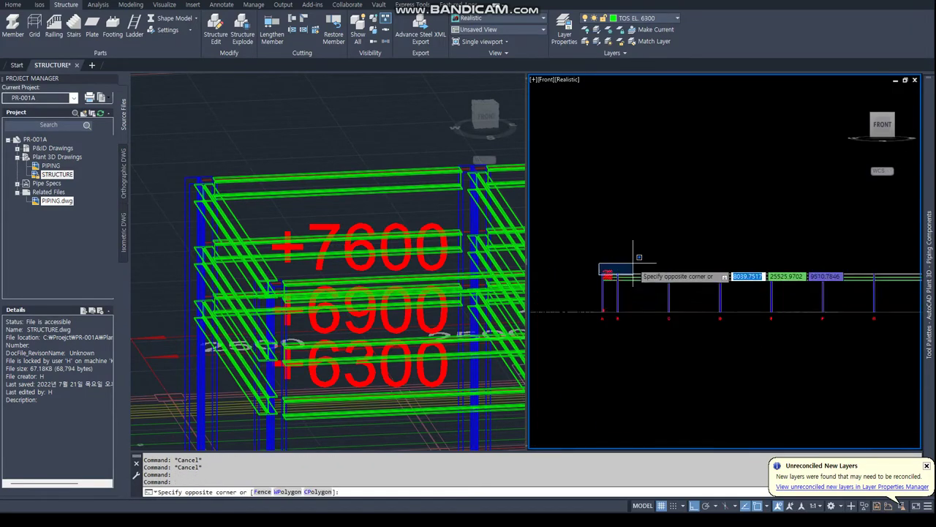
pyautogui.scroll(-2, 629, 261)
pyautogui.click(885, 245)
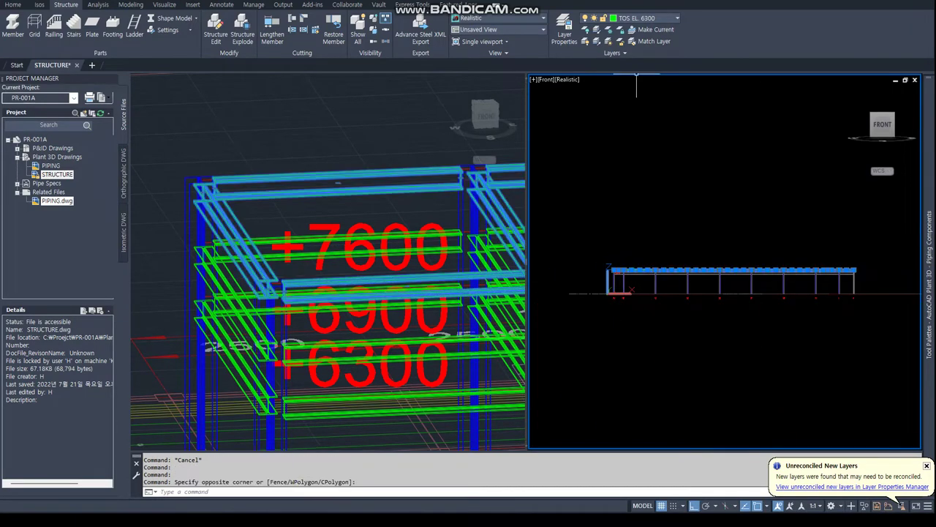
pyautogui.click(664, 16)
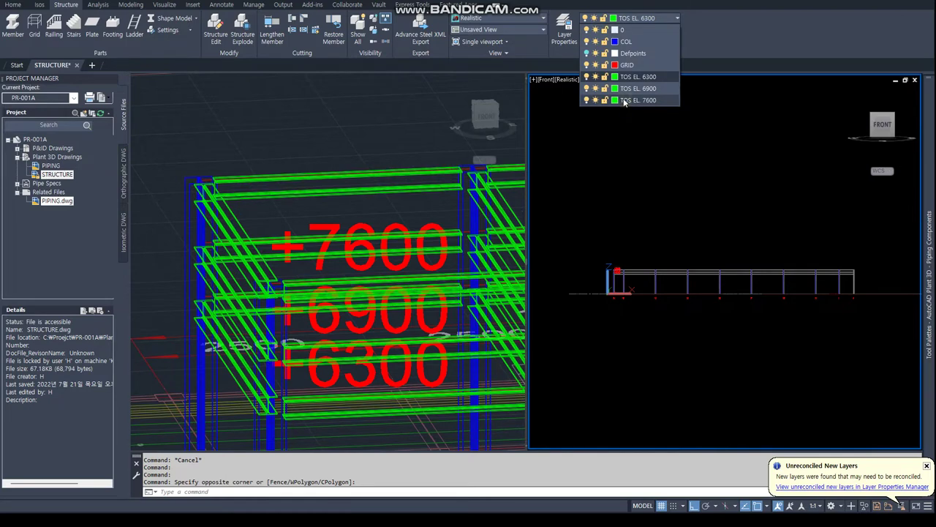
pyautogui.click(627, 102)
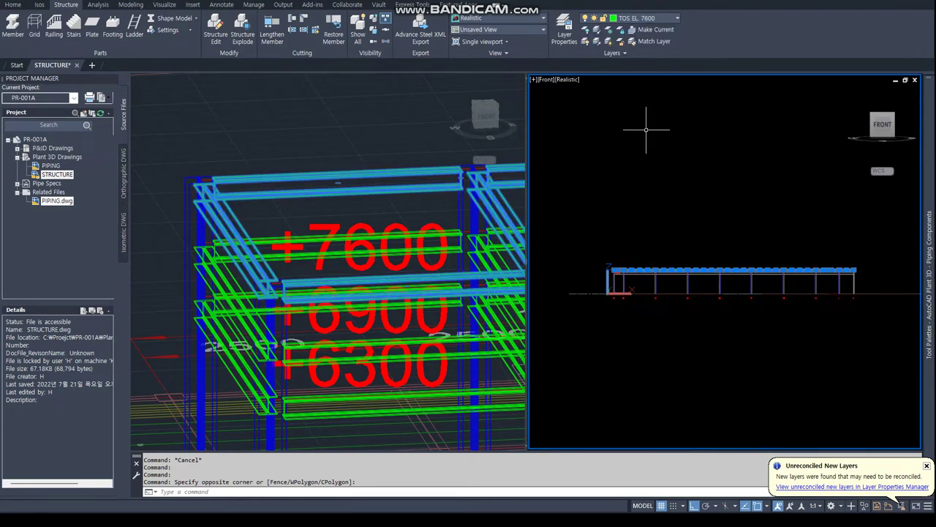
pyautogui.press('Escape')
pyautogui.press('Escape')
# Make layer 0 current, turn off TOS EL. 7600, and show the left viewport in plan
pyautogui.click(658, 18)
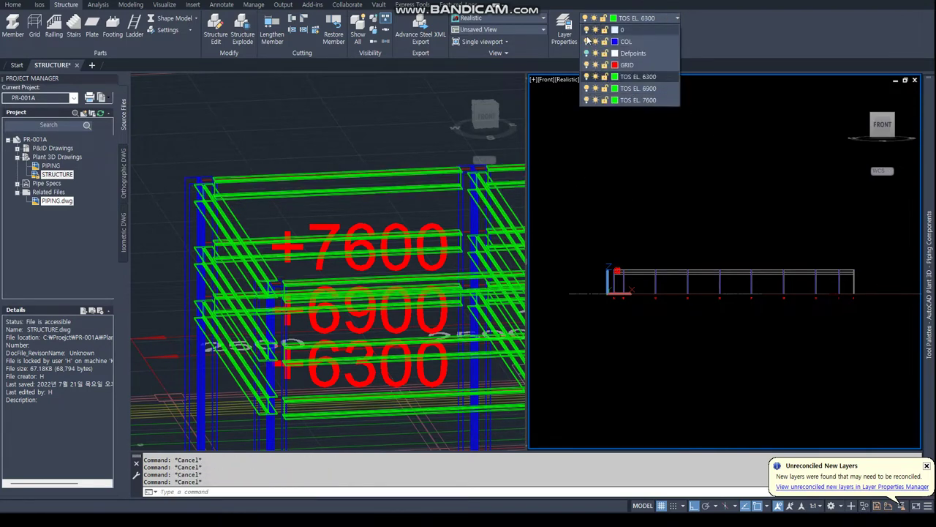
pyautogui.click(633, 30)
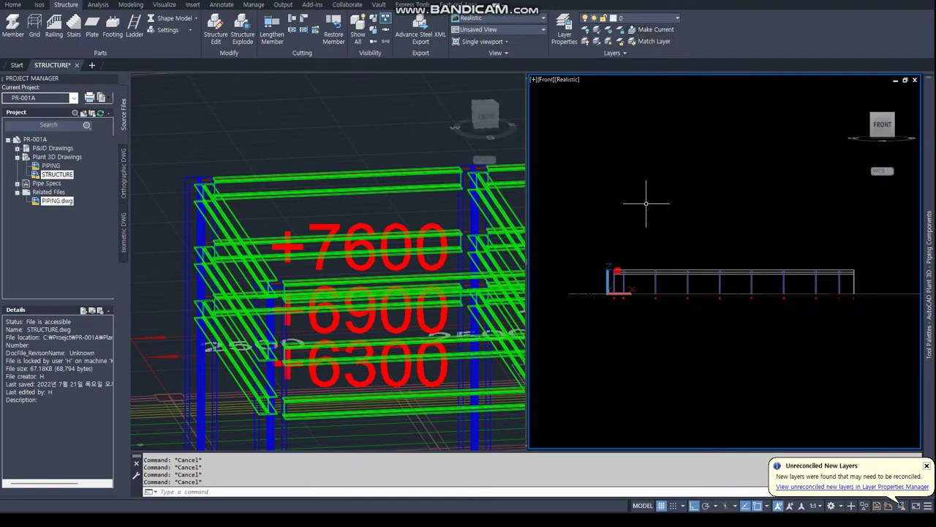
pyautogui.write('La')
pyautogui.press('Return')
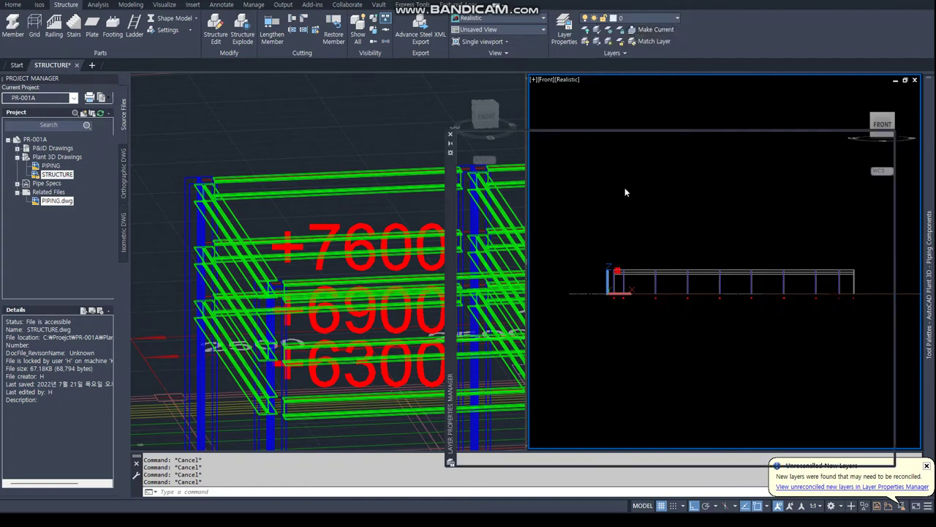
pyautogui.click(547, 209)
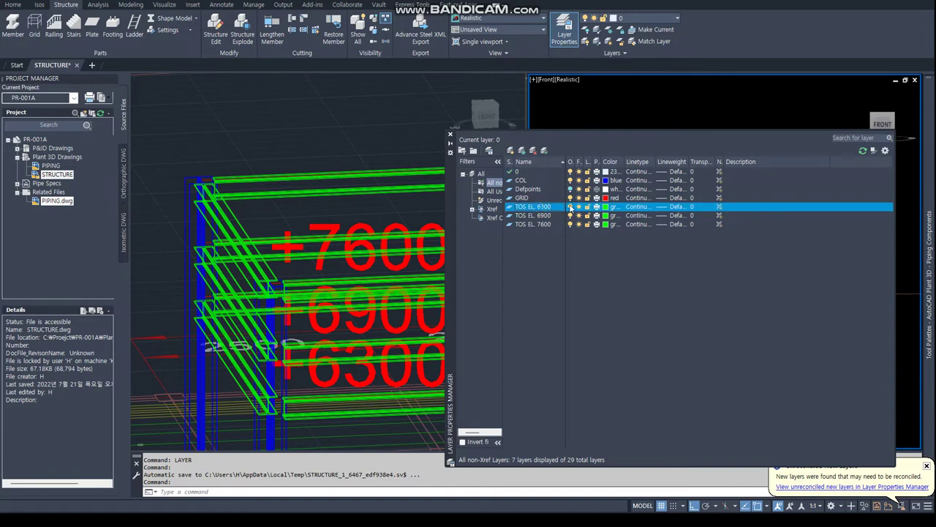
pyautogui.click(570, 224)
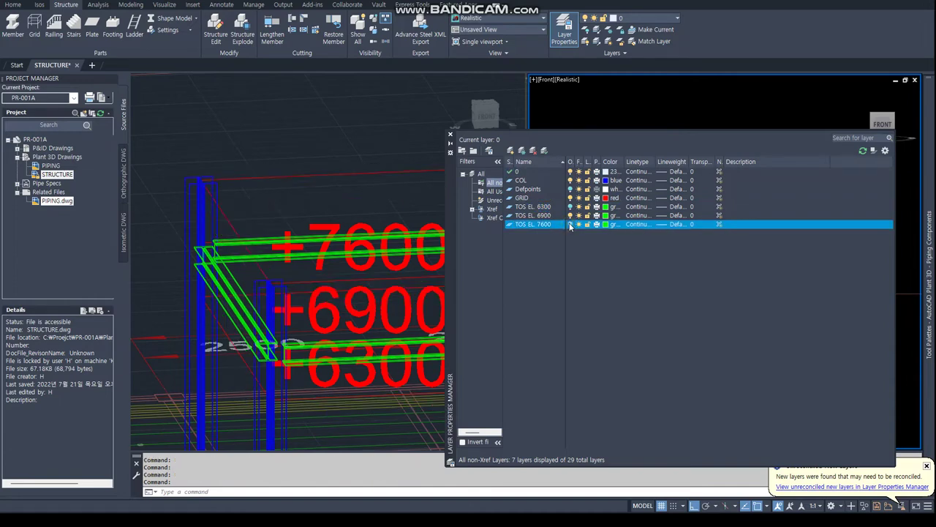
pyautogui.click(450, 135)
pyautogui.click(375, 148)
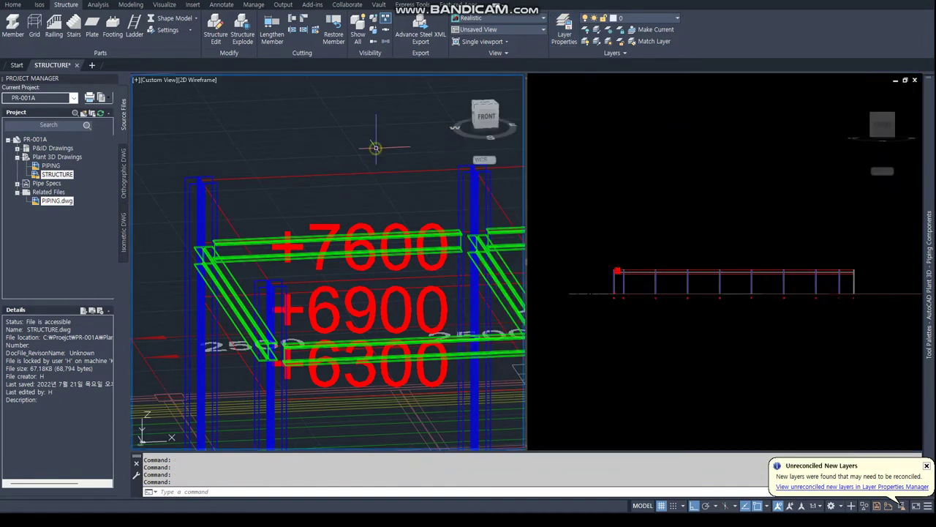
pyautogui.write('PLAN')
pyautogui.press('Return')
pyautogui.press('Return')
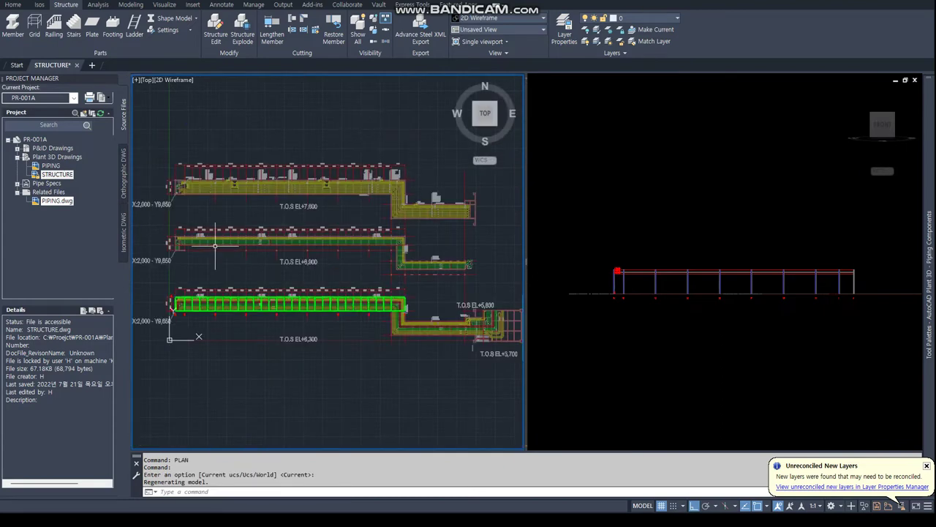
# Move the 2D plan drawing from a nearest base point perpendicular onto the steel frame
pyautogui.write('m')
pyautogui.press('Return')
pyautogui.click(273, 257)
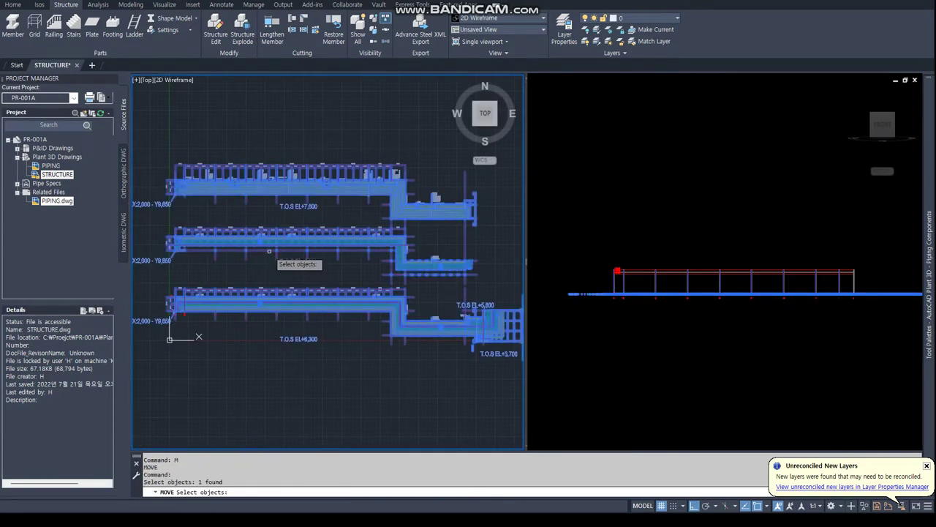
pyautogui.press('Return')
pyautogui.write('nea')
pyautogui.press('Return')
pyautogui.click(194, 249)
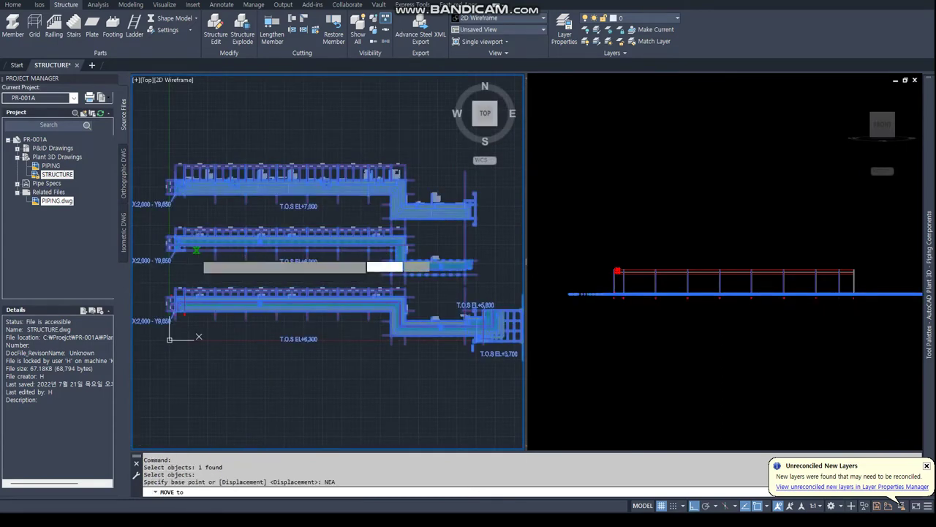
pyautogui.scroll(3, 183, 285)
pyautogui.scroll(3, 180, 298)
pyautogui.scroll(2, 180, 297)
pyautogui.write('per')
pyautogui.press('Return')
pyautogui.scroll(2, 247, 285)
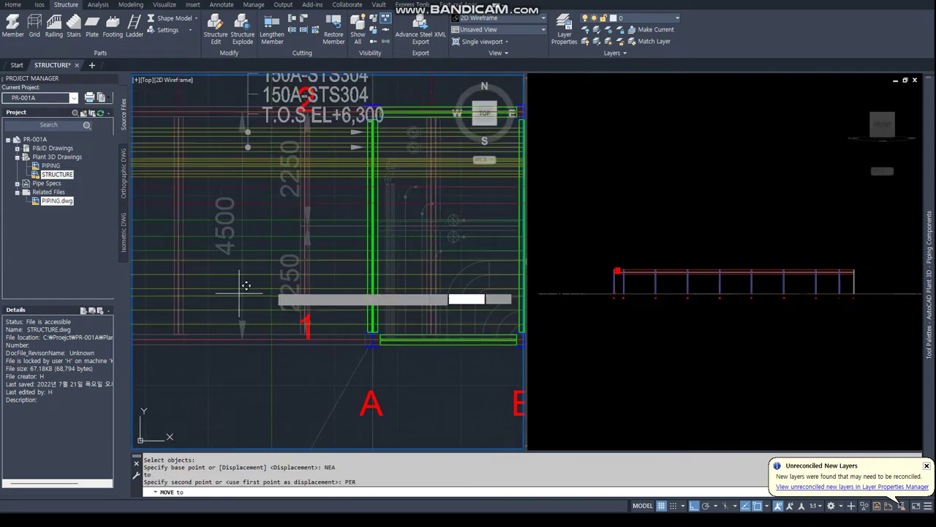
pyautogui.scroll(-2, 330, 344)
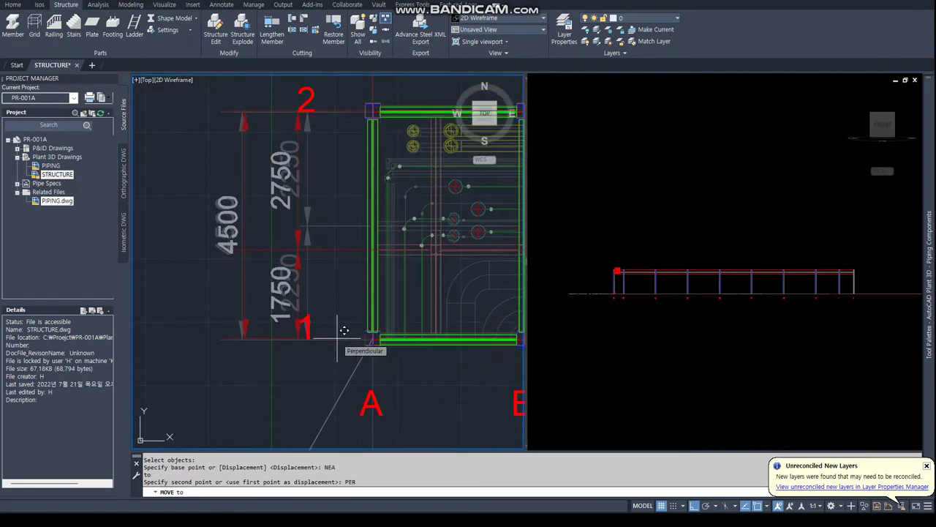
pyautogui.click(346, 339)
# Check with ID that the grid A/1 corner reads X 2000, Y 9650
pyautogui.scroll(-4, 344, 333)
pyautogui.scroll(2, 343, 333)
pyautogui.write('id')
pyautogui.press('Return')
pyautogui.write('end')
pyautogui.press('Return')
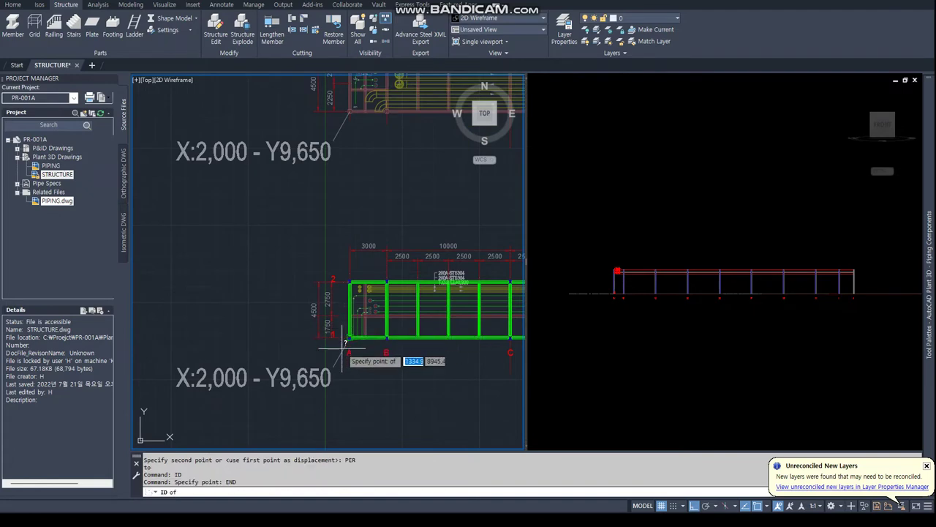
pyautogui.click(349, 337)
pyautogui.scroll(2, 357, 290)
pyautogui.scroll(-2, 351, 307)
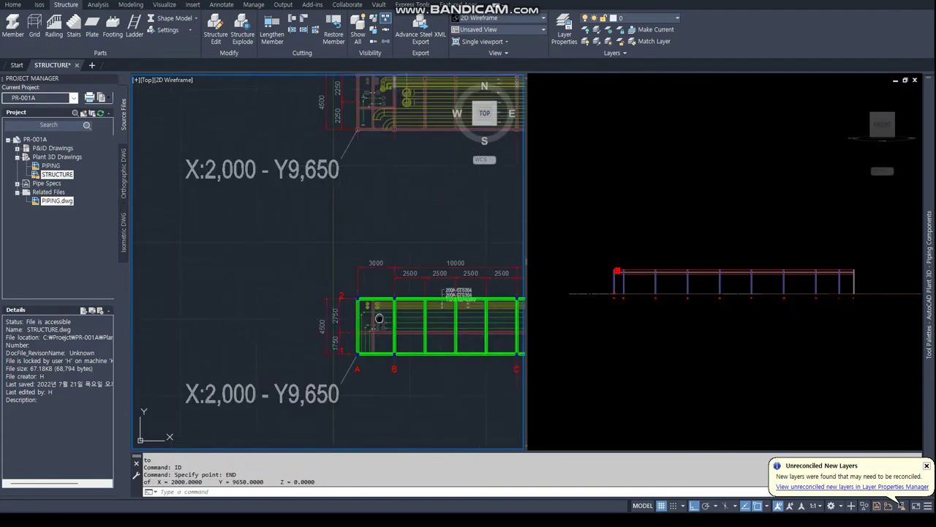
pyautogui.scroll(3, 438, 336)
pyautogui.scroll(-2, 294, 322)
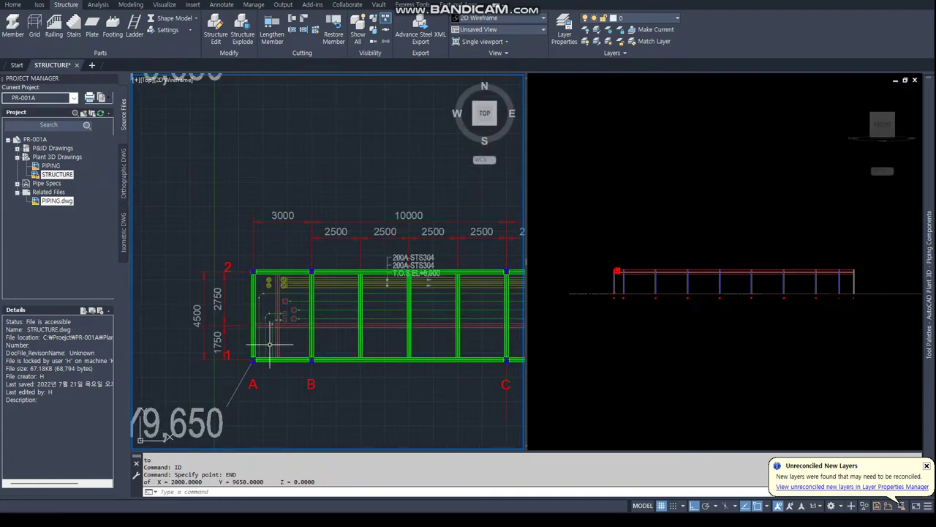
pyautogui.scroll(2, 262, 271)
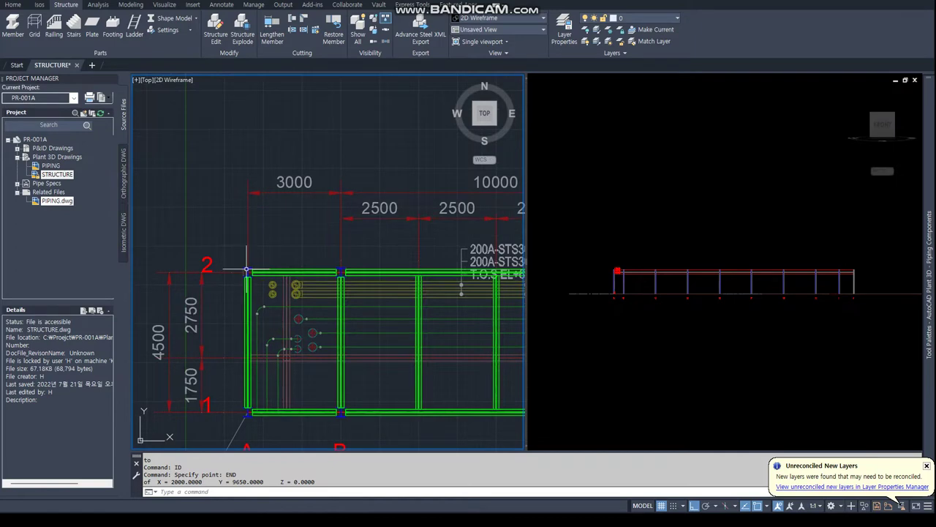
# Turn off the COL column layer from the Layer dropdown
pyautogui.click(652, 22)
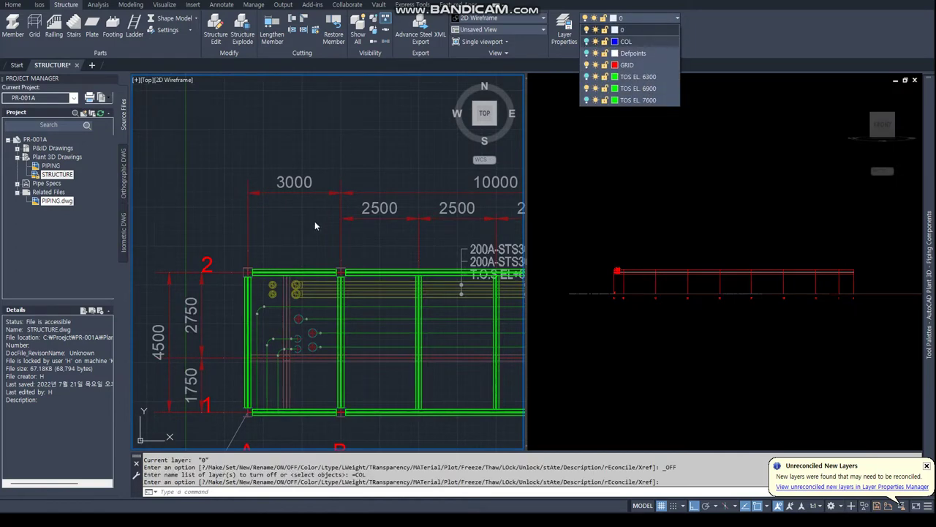
pyautogui.click(622, 29)
pyautogui.scroll(-5, 295, 287)
pyautogui.press('Escape')
pyautogui.press('Escape')
# Move the nine TOS EL. 6900 beams, selected by window, a distance of 1750
pyautogui.write('m')
pyautogui.press('Return')
pyautogui.write('w')
pyautogui.press('Return')
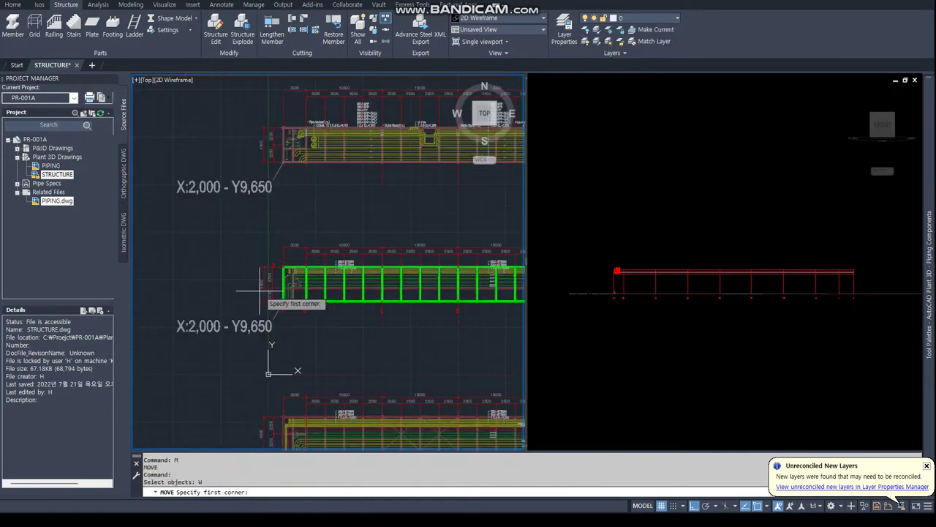
pyautogui.click(264, 285)
pyautogui.scroll(-2, 263, 285)
pyautogui.click(473, 310)
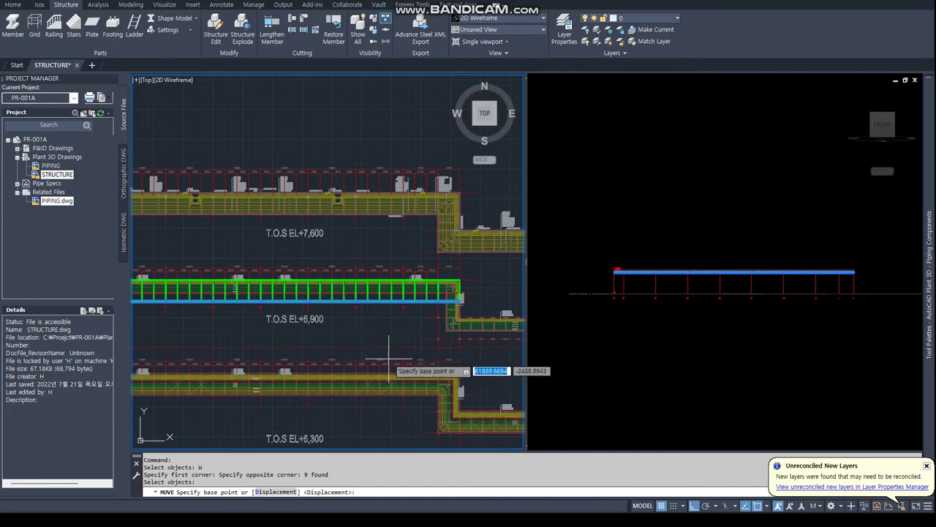
pyautogui.press('Return')
pyautogui.click(398, 322)
pyautogui.write('0')
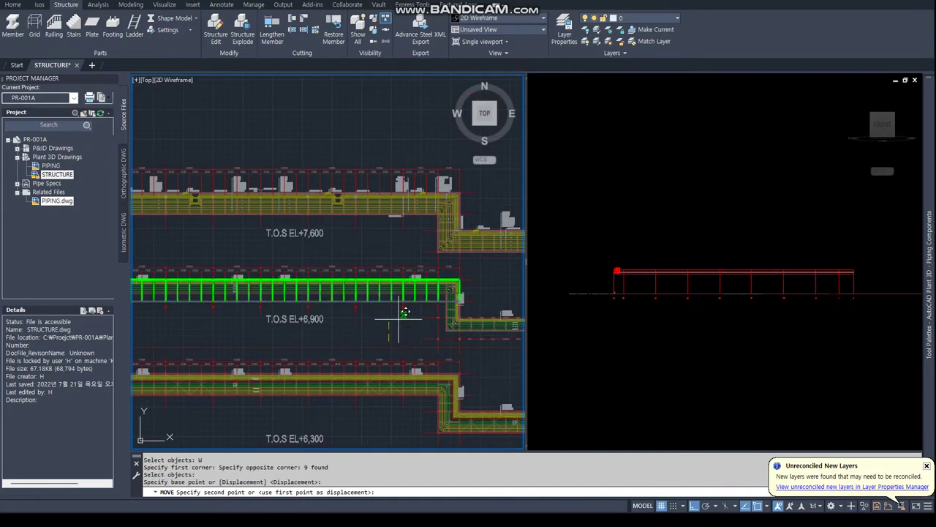
pyautogui.press('Return')
# Extend a steel member to a two-point boundary plane picked with nearest snaps
pyautogui.scroll(3, 354, 268)
pyautogui.scroll(3, 354, 268)
pyautogui.scroll(3, 354, 268)
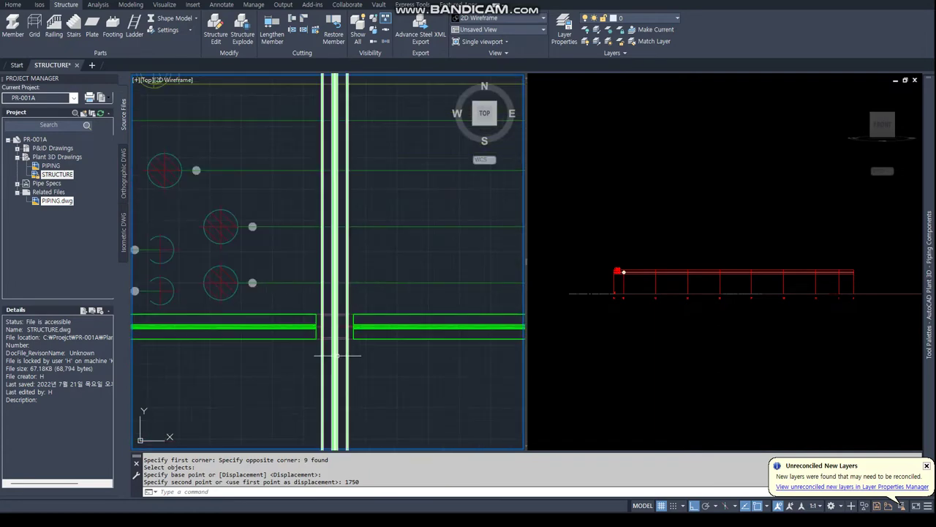
pyautogui.scroll(2, 363, 371)
pyautogui.scroll(-5, 351, 333)
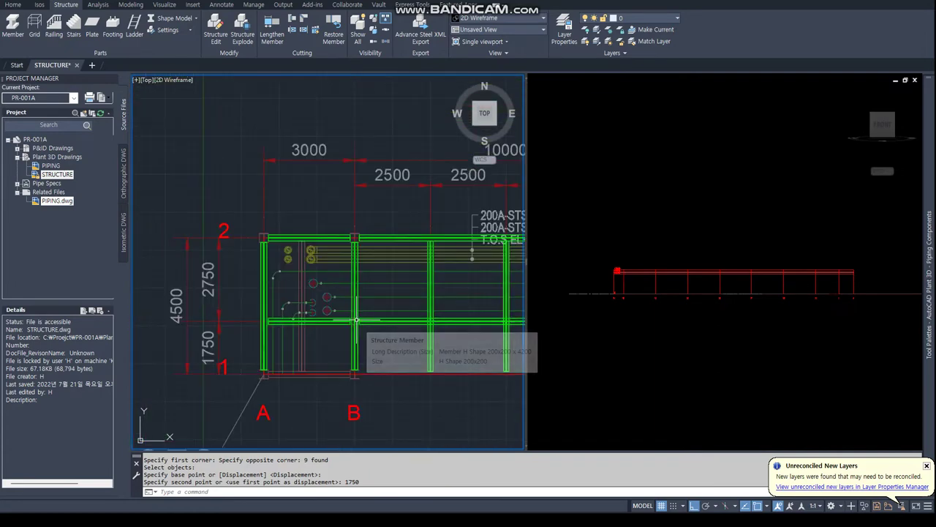
pyautogui.scroll(5, 264, 387)
pyautogui.scroll(-5, 272, 359)
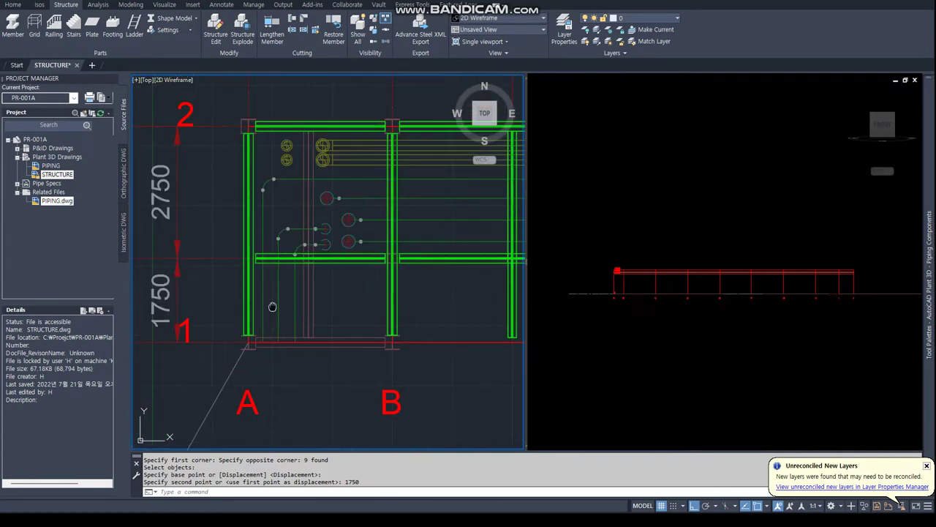
pyautogui.scroll(1, 241, 322)
pyautogui.scroll(5, 219, 282)
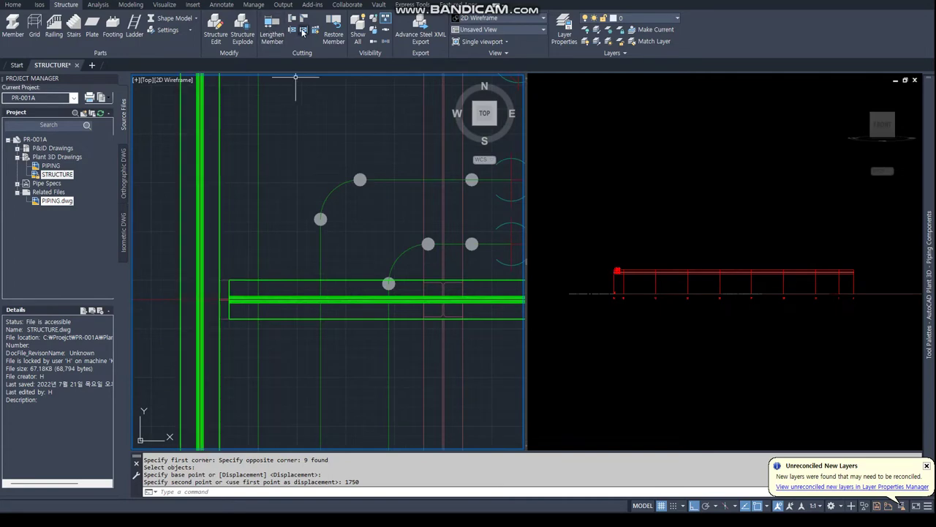
pyautogui.click(457, 321)
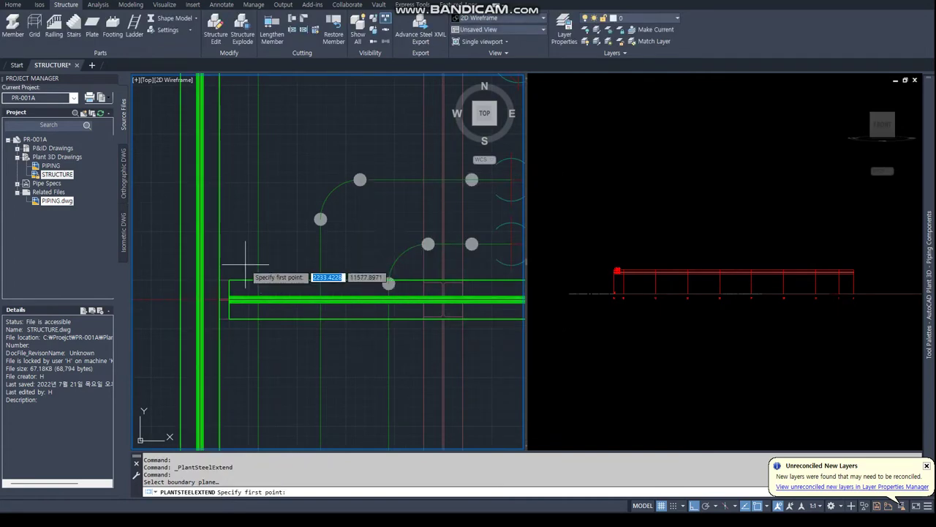
pyautogui.write('nea')
pyautogui.press('Return')
pyautogui.click(224, 258)
pyautogui.click(226, 344)
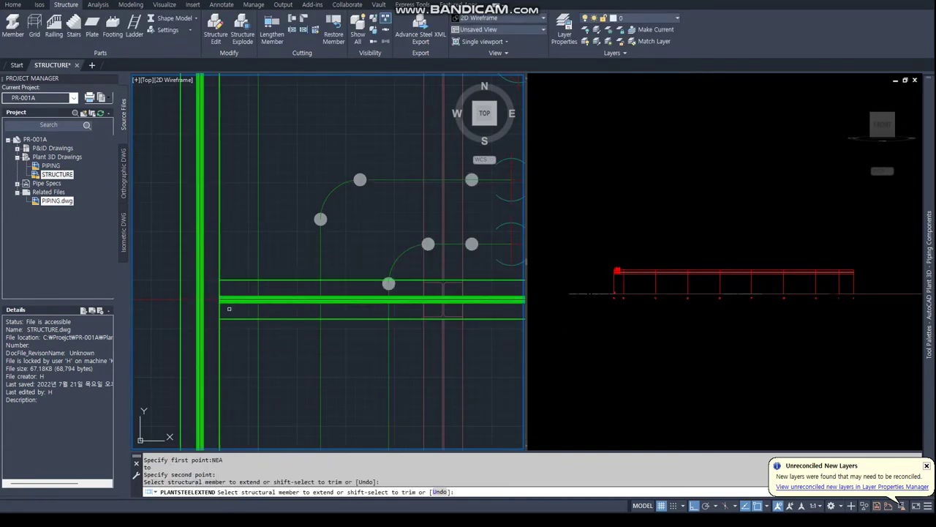
pyautogui.scroll(-3, 299, 276)
pyautogui.scroll(1, 299, 275)
pyautogui.press('Return')
pyautogui.scroll(-1, 346, 298)
pyautogui.scroll(1, 347, 299)
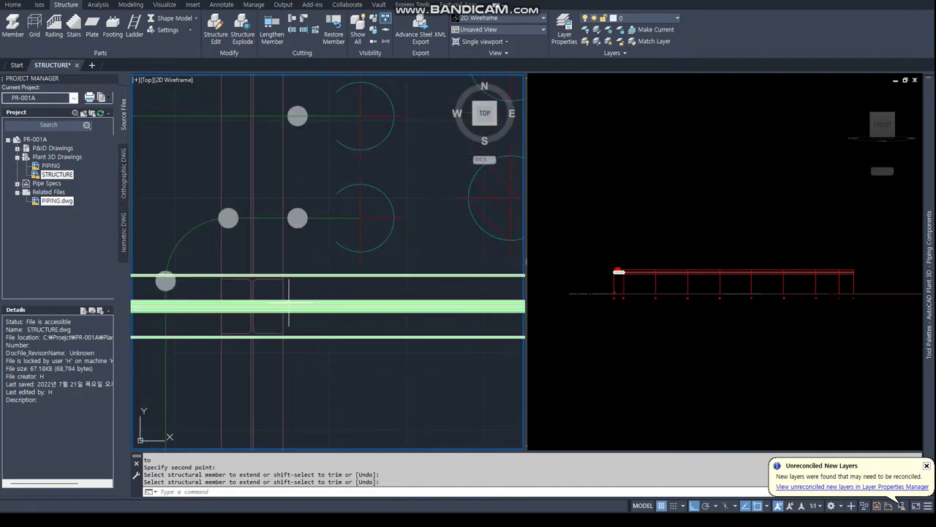
pyautogui.scroll(-1, 347, 298)
# Grip-stretch the middle beam's right end with a perpendicular snap so it meets the column
pyautogui.click(347, 298)
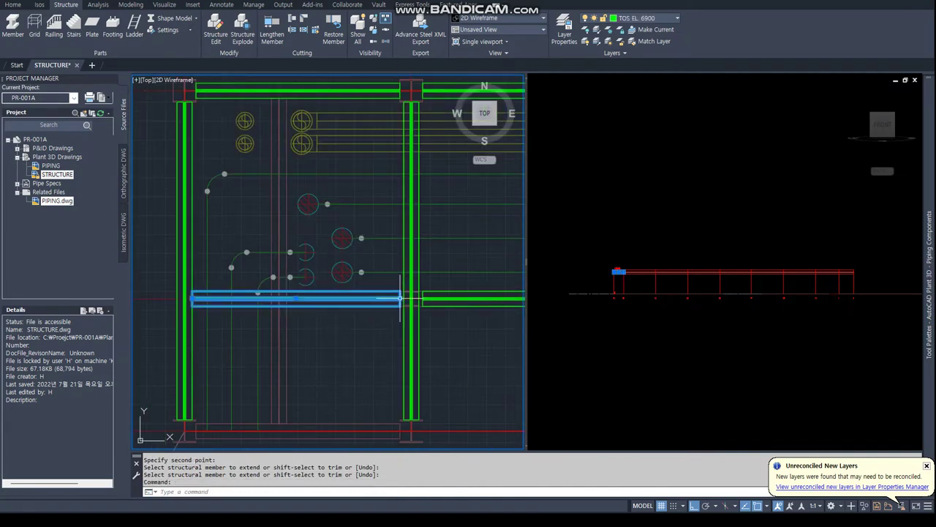
pyautogui.click(400, 298)
pyautogui.scroll(5, 257, 288)
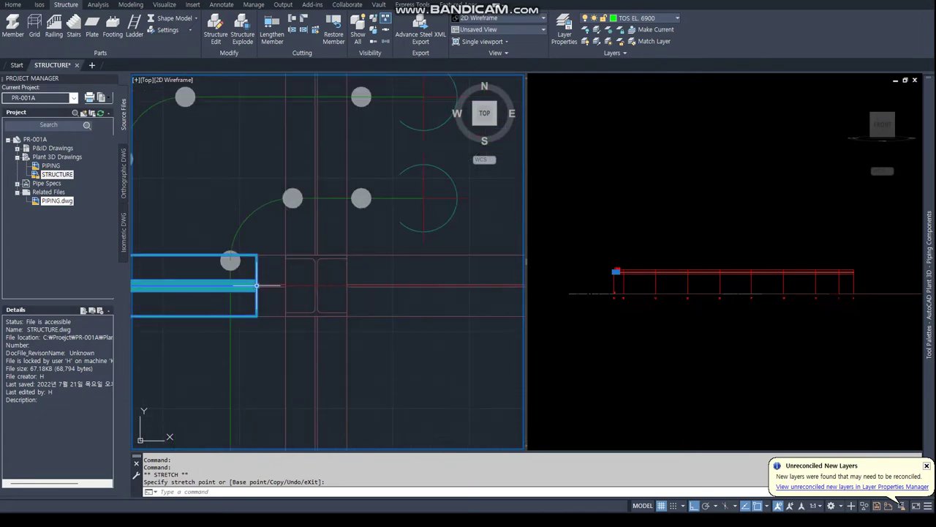
pyautogui.write('ER')
pyautogui.press('Return')
pyautogui.click(286, 328)
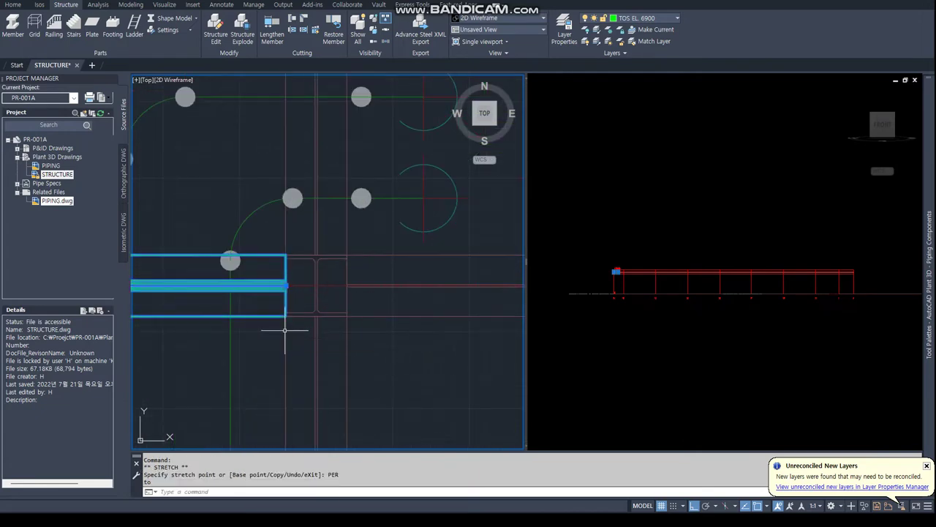
pyautogui.press('Escape')
pyautogui.press('Escape')
# Measure between beam endpoints with DIST to check the fit, reading Delta Z -6900
pyautogui.press('Return')
pyautogui.write('END')
pyautogui.press('Return')
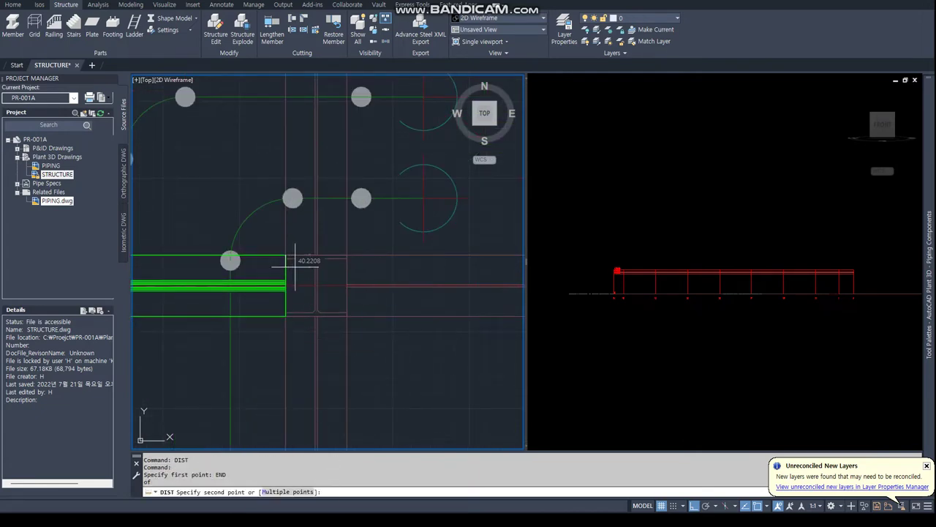
pyautogui.click(287, 257)
pyautogui.write('END')
pyautogui.press('Return')
pyautogui.click(346, 315)
pyautogui.scroll(-3, 340, 317)
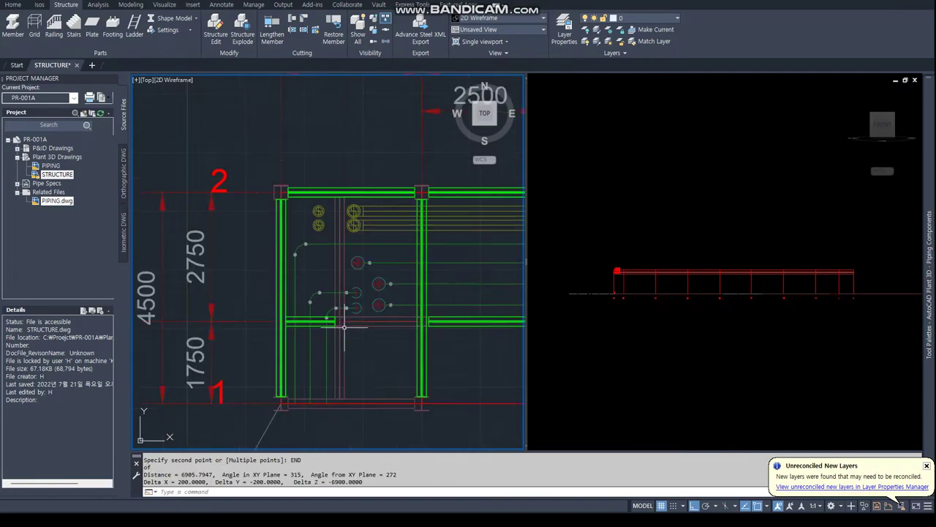
pyautogui.click(661, 266)
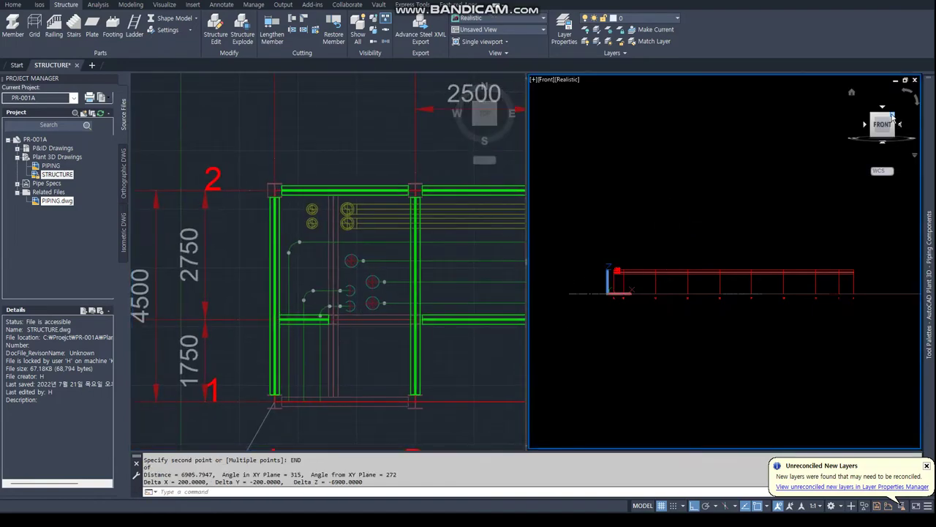
# Switch the right viewport to isometric and measure the 1250 gap between beams
pyautogui.click(891, 117)
pyautogui.scroll(3, 604, 261)
pyautogui.scroll(2, 604, 261)
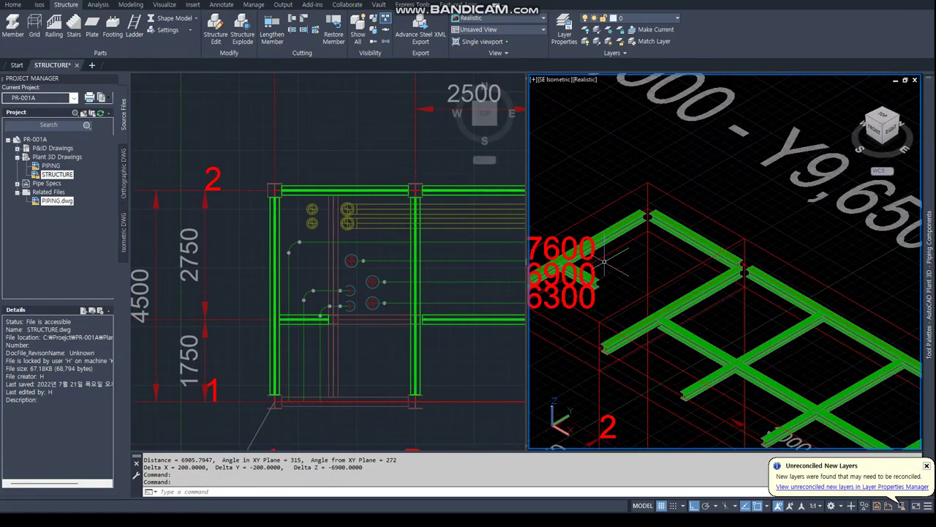
pyautogui.scroll(2, 605, 262)
pyautogui.scroll(2, 604, 261)
pyautogui.click(308, 269)
pyautogui.scroll(3, 307, 270)
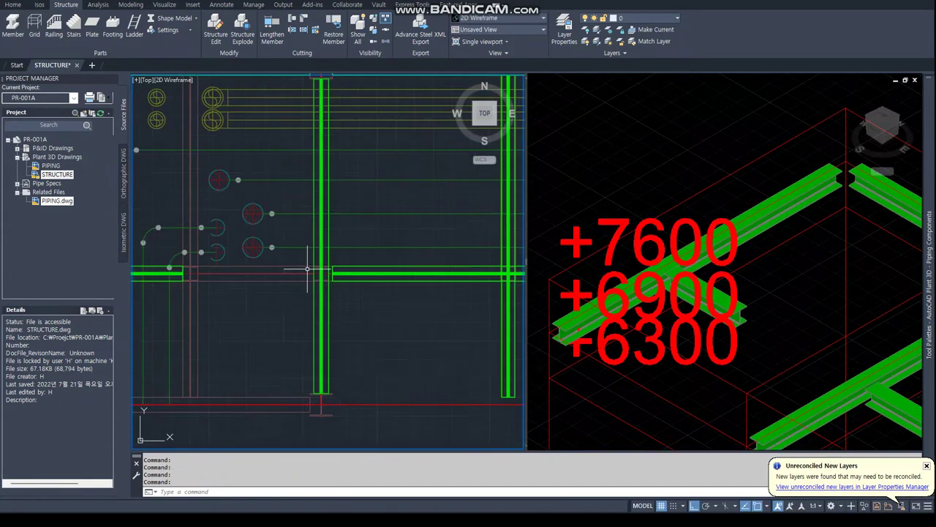
pyautogui.scroll(3, 307, 269)
pyautogui.scroll(-6, 361, 260)
pyautogui.scroll(4, 333, 247)
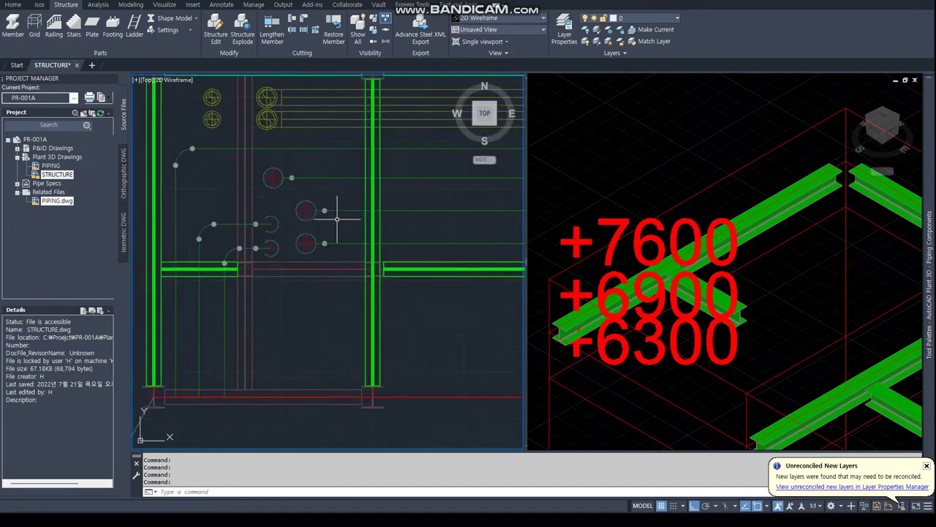
pyautogui.scroll(-2, 296, 275)
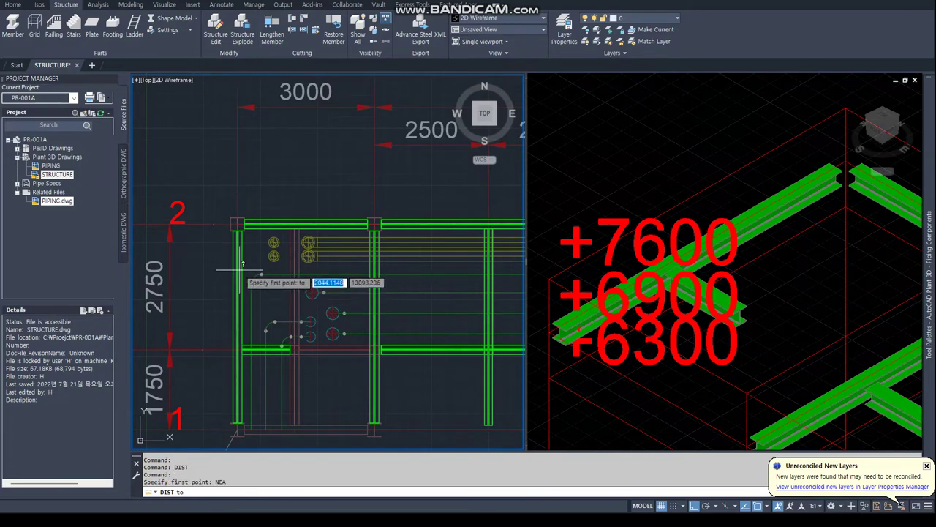
pyautogui.write('PER')
pyautogui.press('Return')
pyautogui.click(268, 269)
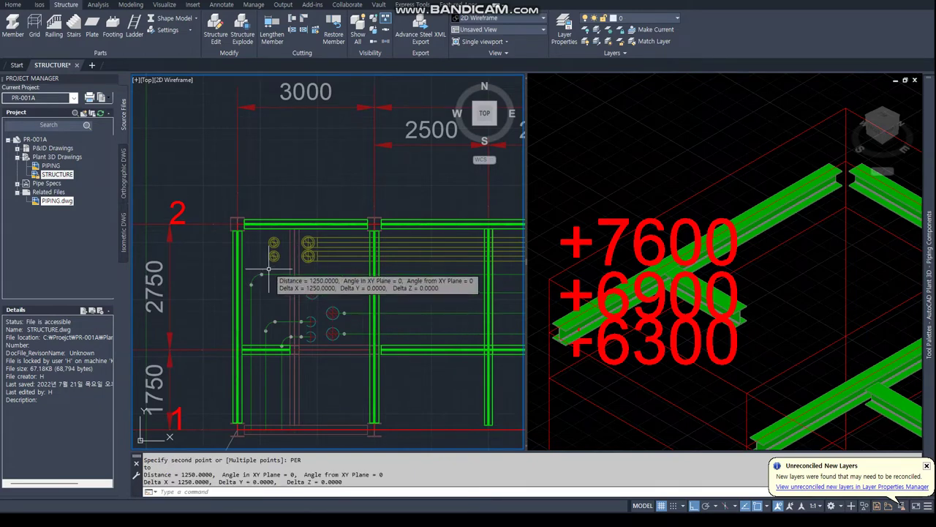
# Copy the left vertical beam 1250 from its original position
pyautogui.write('o')
pyautogui.press('Return')
pyautogui.click(237, 267)
pyautogui.press('Return')
pyautogui.click(253, 258)
pyautogui.write('12')
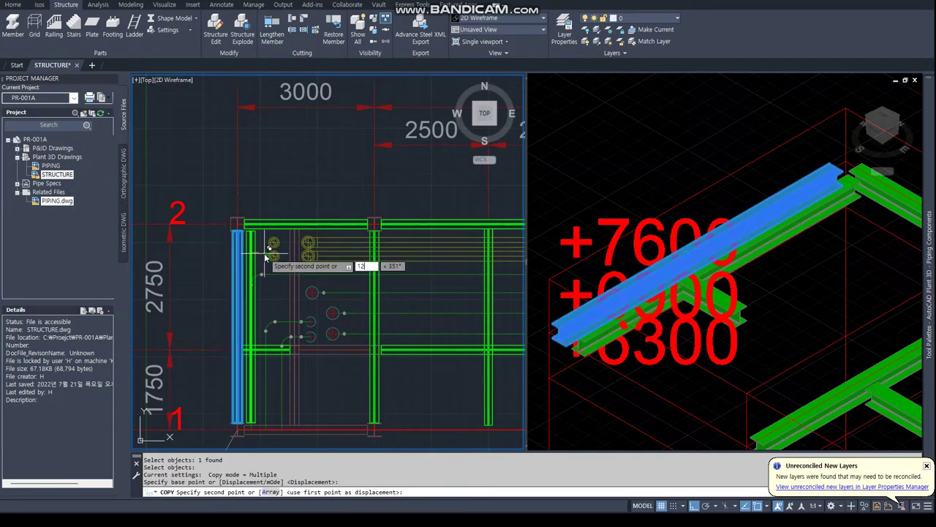
pyautogui.write('50')
pyautogui.press('Return')
pyautogui.press('Escape')
# Try stretching the copied beam's end perpendicular to the cross beam, then undo it
pyautogui.scroll(3, 272, 250)
pyautogui.scroll(1, 300, 262)
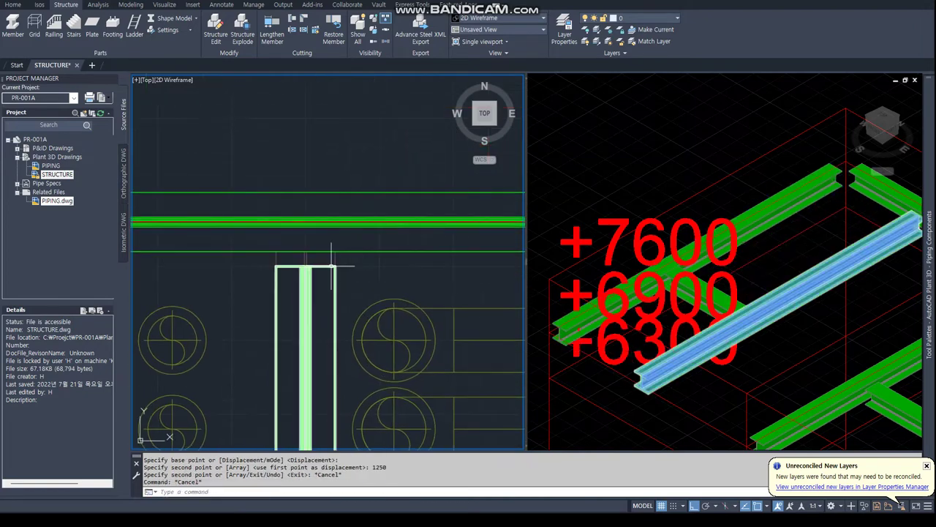
pyautogui.click(306, 266)
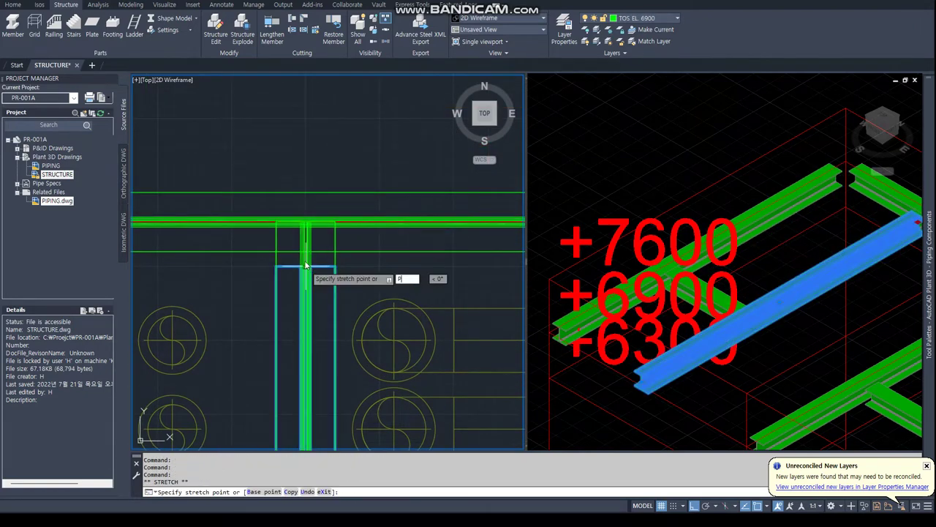
pyautogui.write('per')
pyautogui.press('Return')
pyautogui.click(265, 254)
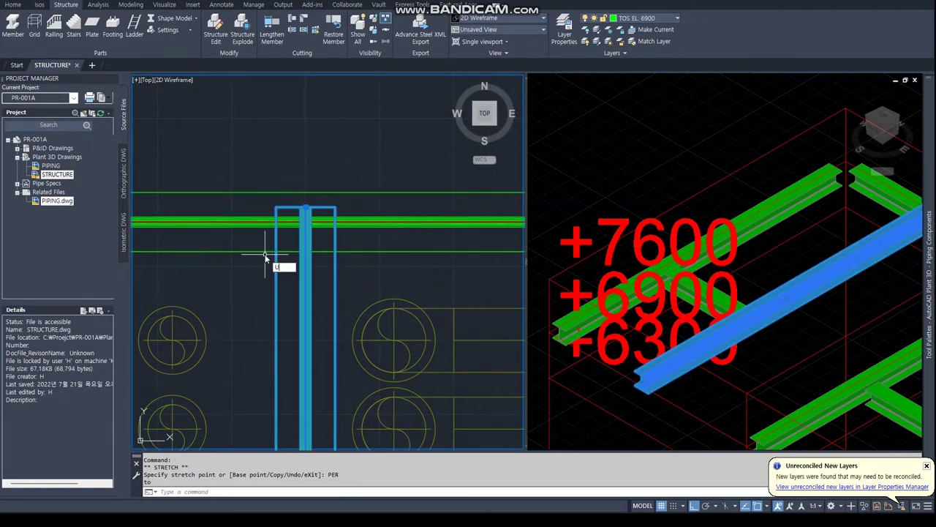
pyautogui.press('Return')
# Extend the new member to a boundary plane along the cross beam
pyautogui.click(305, 35)
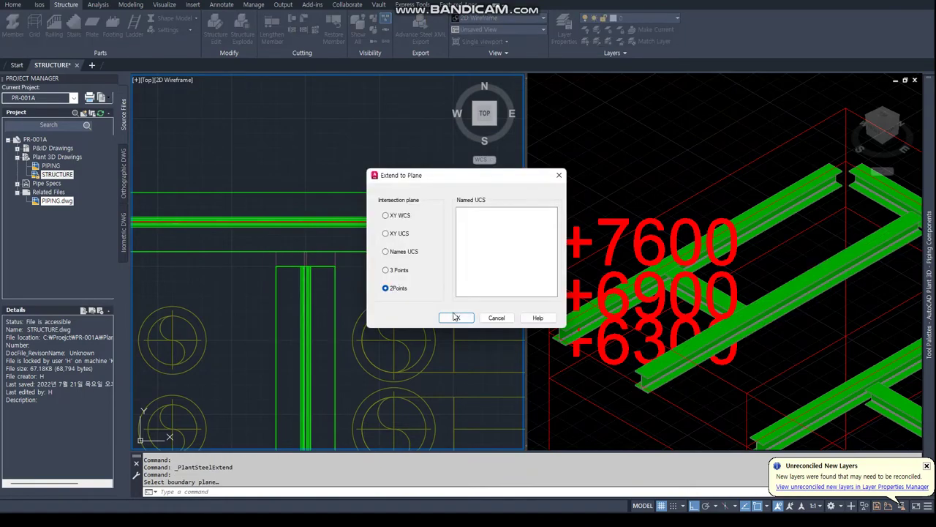
pyautogui.click(450, 317)
pyautogui.write('nea')
pyautogui.press('Return')
pyautogui.click(357, 251)
pyautogui.click(226, 251)
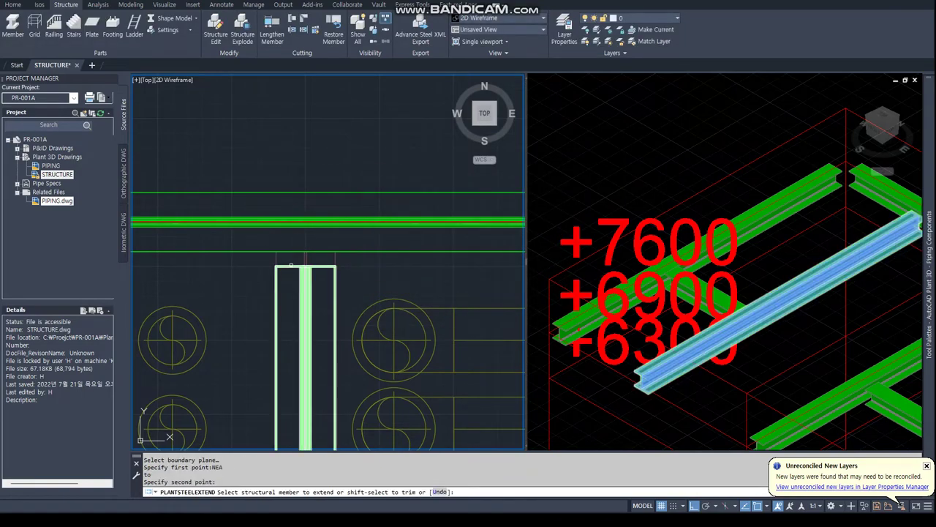
pyautogui.scroll(-3, 281, 353)
pyautogui.click(282, 353)
pyautogui.press('Return')
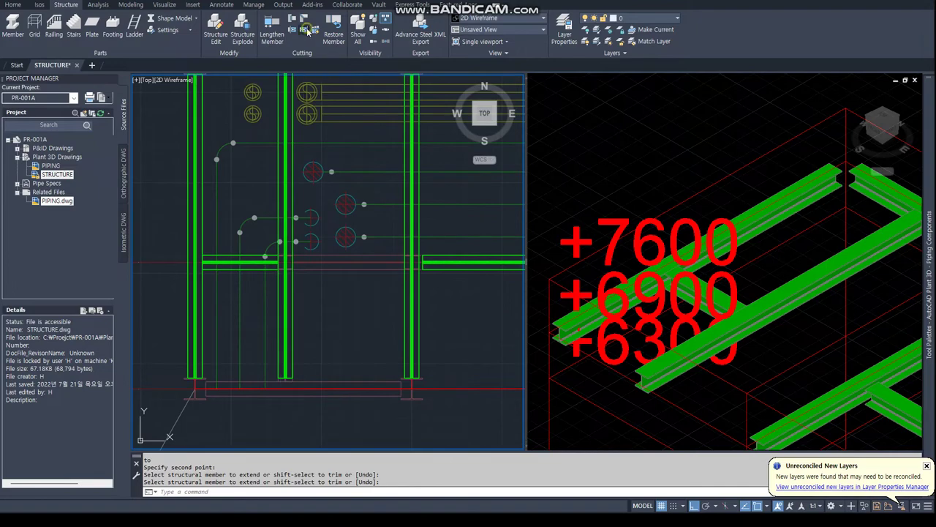
# Extend a second member to its boundary plane using nearest snaps
pyautogui.click(308, 29)
pyautogui.click(451, 315)
pyautogui.write('nea')
pyautogui.press('Return')
pyautogui.click(250, 381)
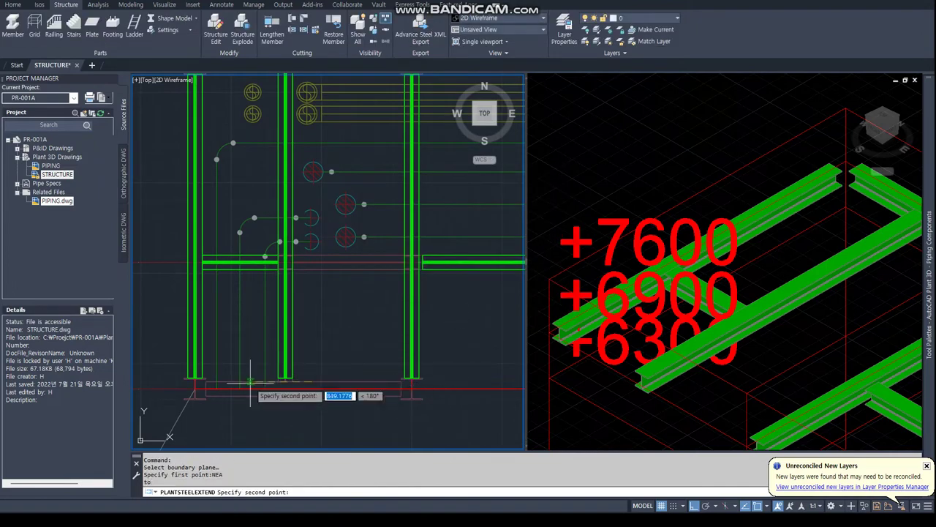
pyautogui.click(250, 381)
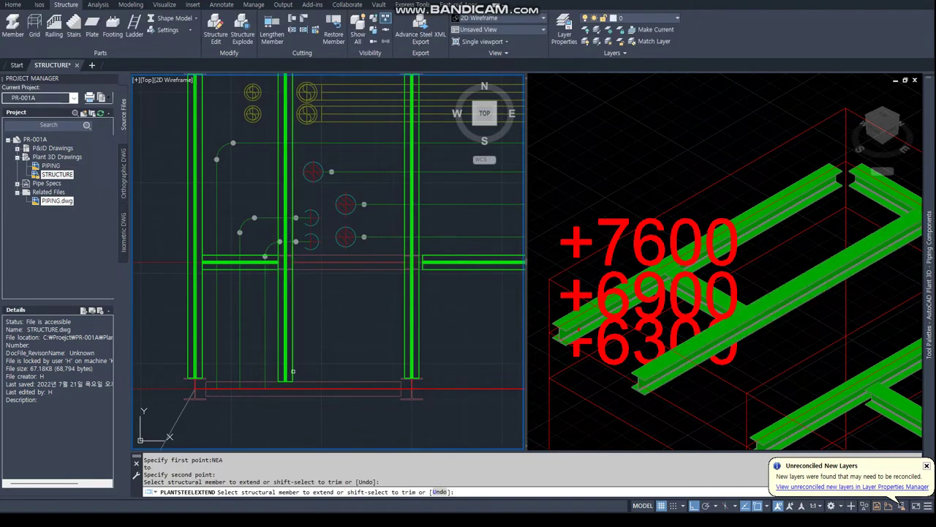
pyautogui.click(293, 371)
pyautogui.press('Return')
pyautogui.scroll(-2, 307, 395)
pyautogui.press('Escape')
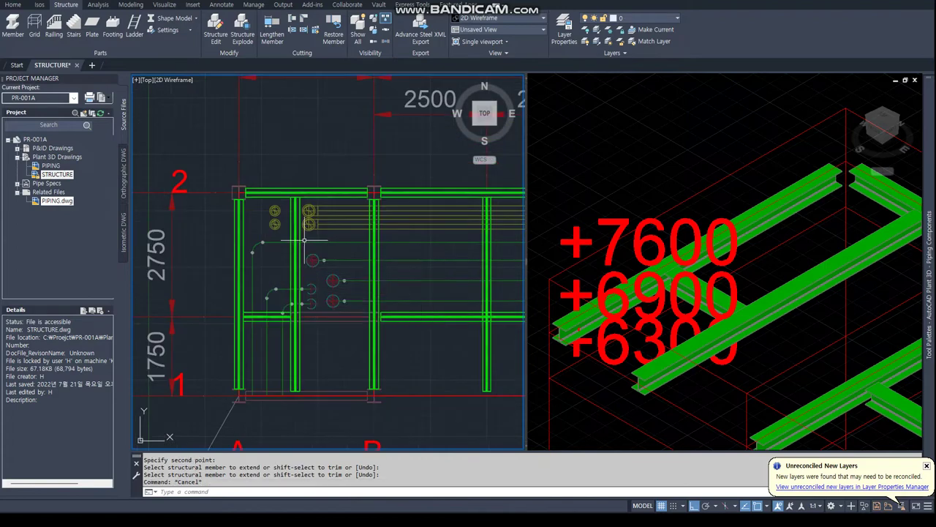
# Copy the top beam 4500 below its original position
pyautogui.write('VP[U')
pyautogui.press('Return')
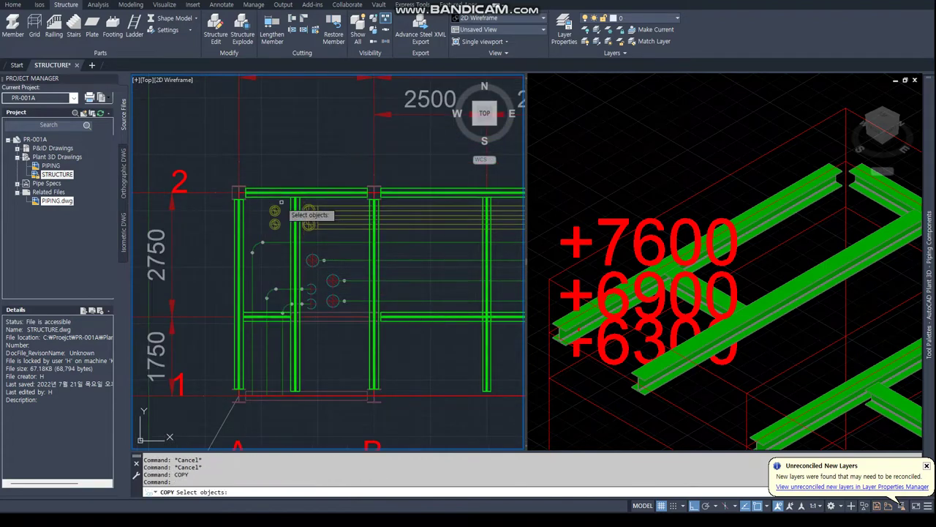
pyautogui.click(281, 195)
pyautogui.press('Return')
pyautogui.scroll(-2, 282, 194)
pyautogui.click(290, 138)
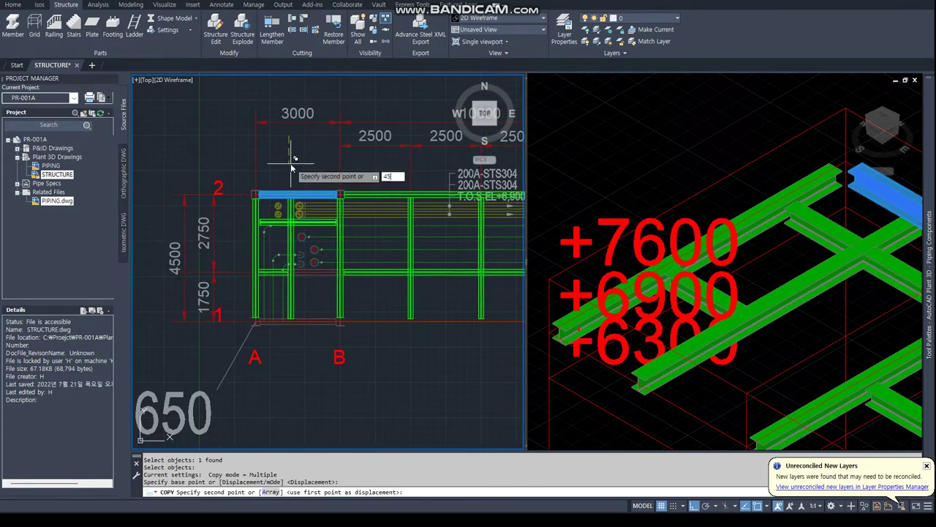
pyautogui.write('00')
pyautogui.press('Return')
pyautogui.press('Return')
pyautogui.scroll(1, 335, 268)
pyautogui.scroll(3, 335, 268)
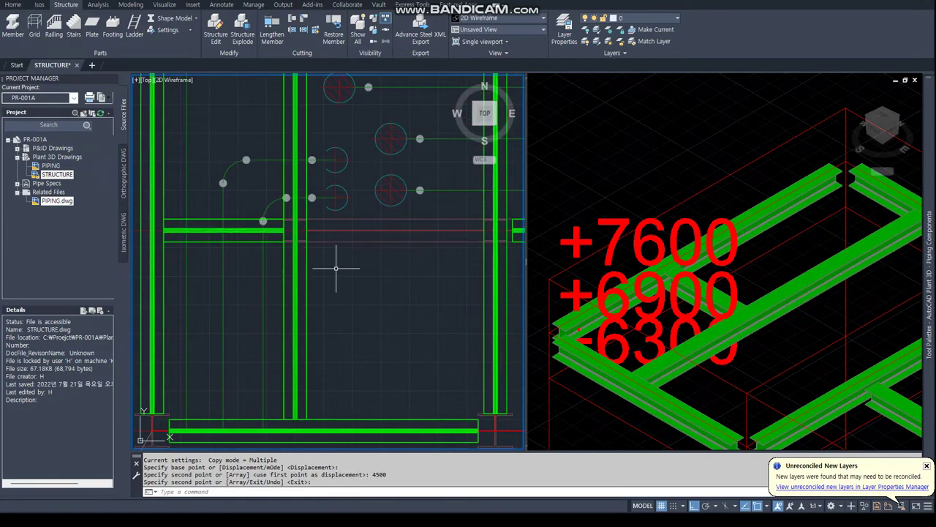
pyautogui.write('COP')
# Attempt copying and stretching the short beams on the 1750 line, abandoning both
pyautogui.press('Return')
pyautogui.click(282, 231)
pyautogui.press('Return')
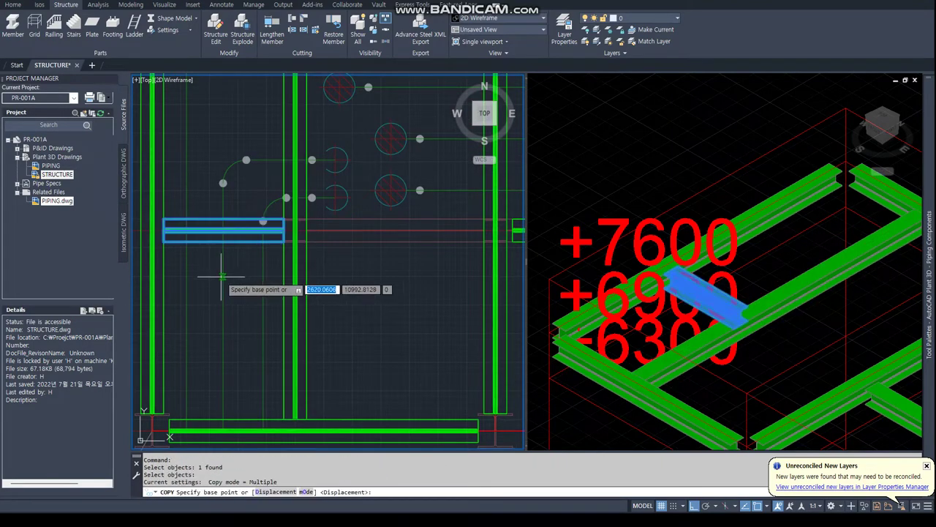
pyautogui.click(204, 285)
pyautogui.press('Escape')
pyautogui.click(388, 230)
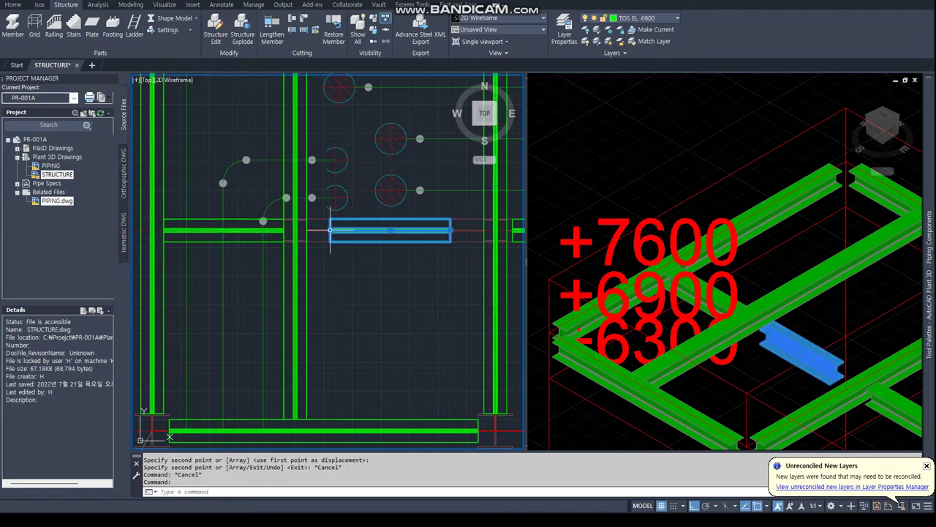
pyautogui.click(329, 230)
pyautogui.write('nea')
pyautogui.press('Return')
pyautogui.click(309, 231)
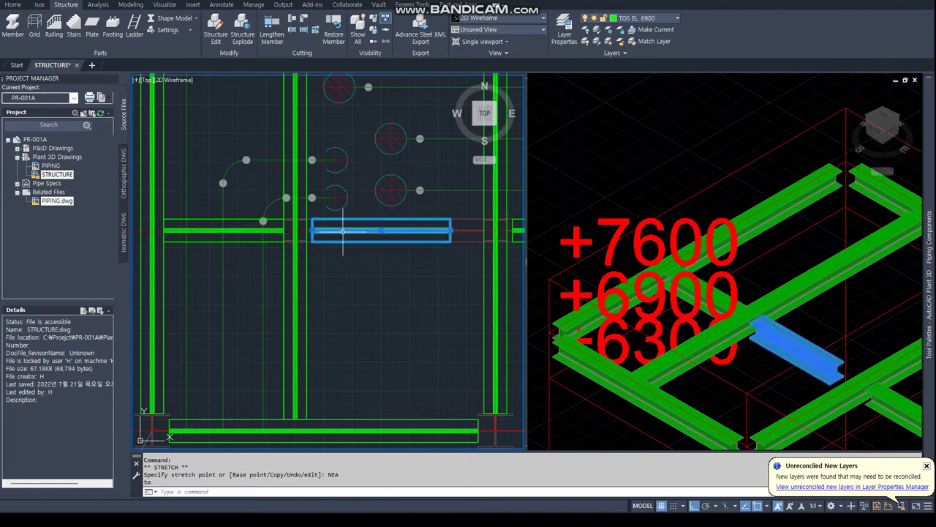
pyautogui.press('Return')
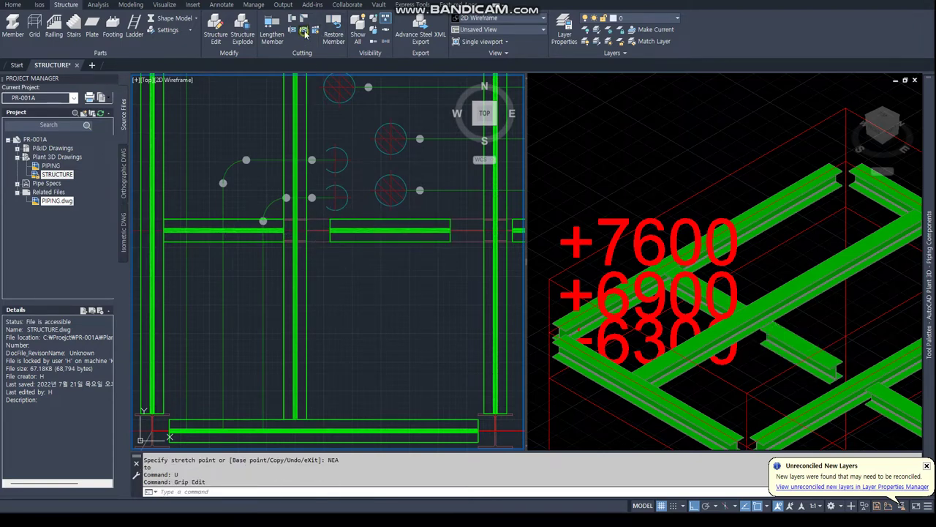
# Extend the right short beam segment leftward to a boundary plane
pyautogui.click(305, 34)
pyautogui.click(456, 316)
pyautogui.write('nea')
pyautogui.press('Return')
pyautogui.click(306, 231)
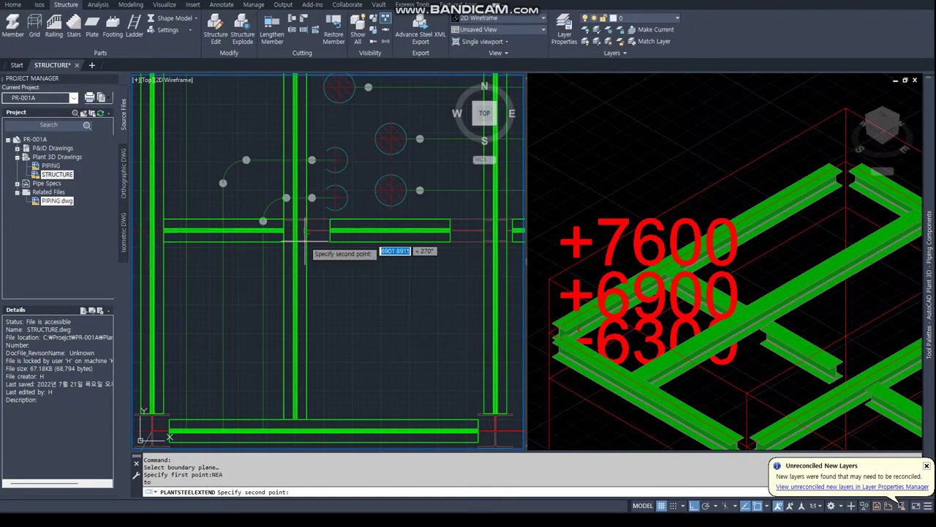
pyautogui.click(306, 231)
pyautogui.click(424, 231)
pyautogui.press('Return')
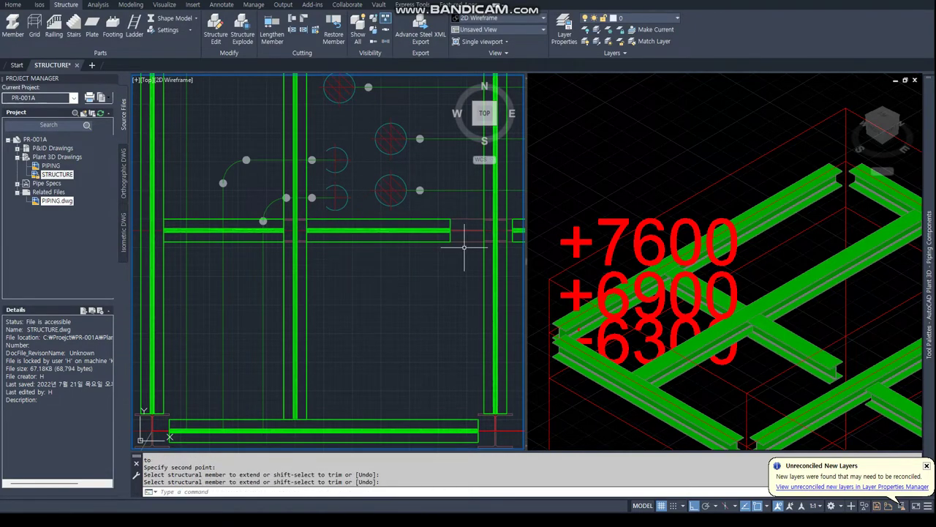
# Extend the middle short beam rightward to its boundary plane
pyautogui.press('Return')
pyautogui.click(457, 316)
pyautogui.click(484, 220)
pyautogui.click(484, 278)
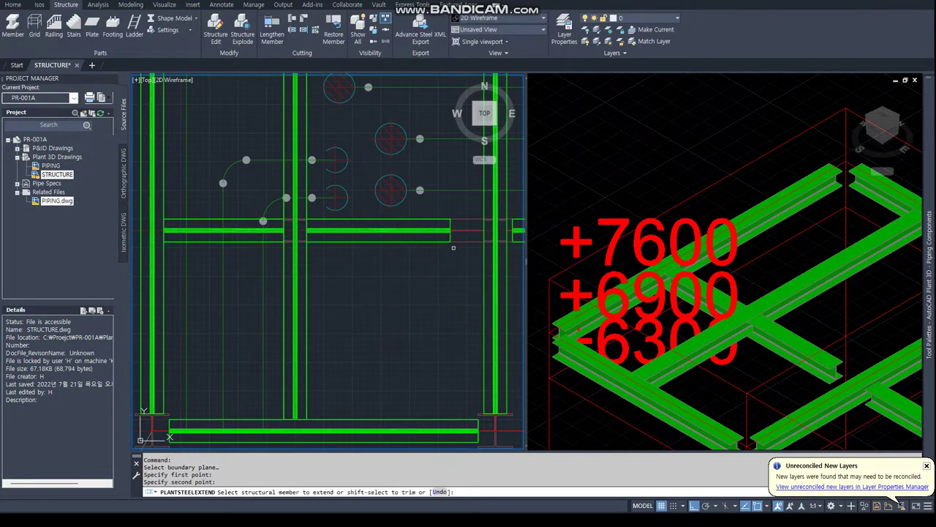
pyautogui.click(388, 231)
pyautogui.scroll(-4, 325, 257)
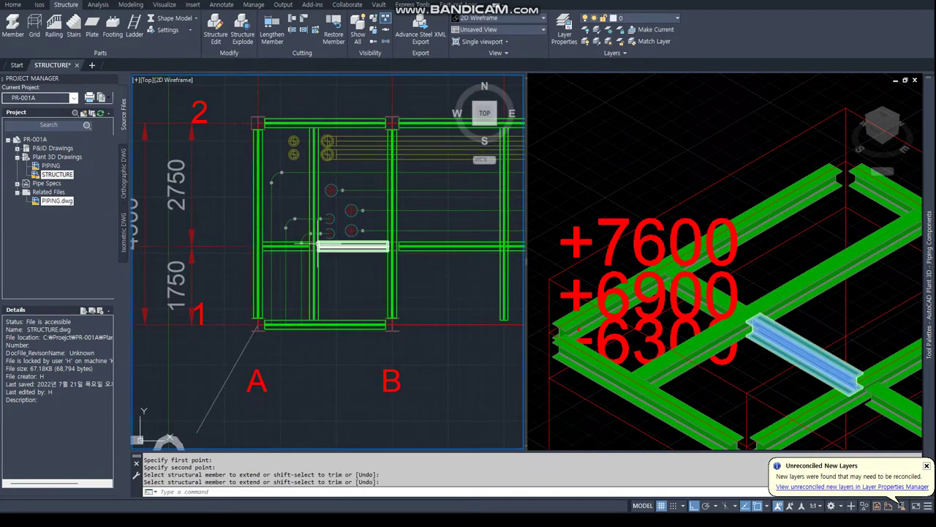
pyautogui.scroll(3, 305, 250)
pyautogui.scroll(-3, 344, 277)
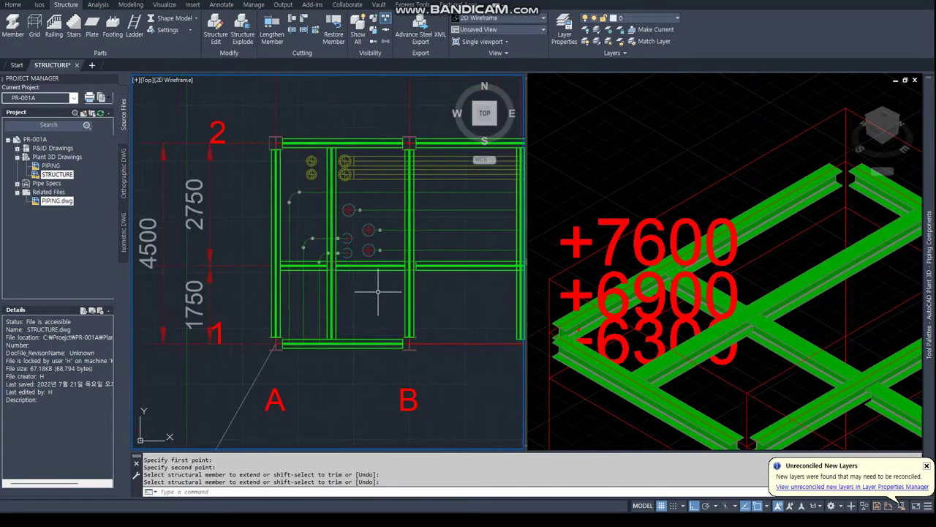
pyautogui.scroll(5, 358, 277)
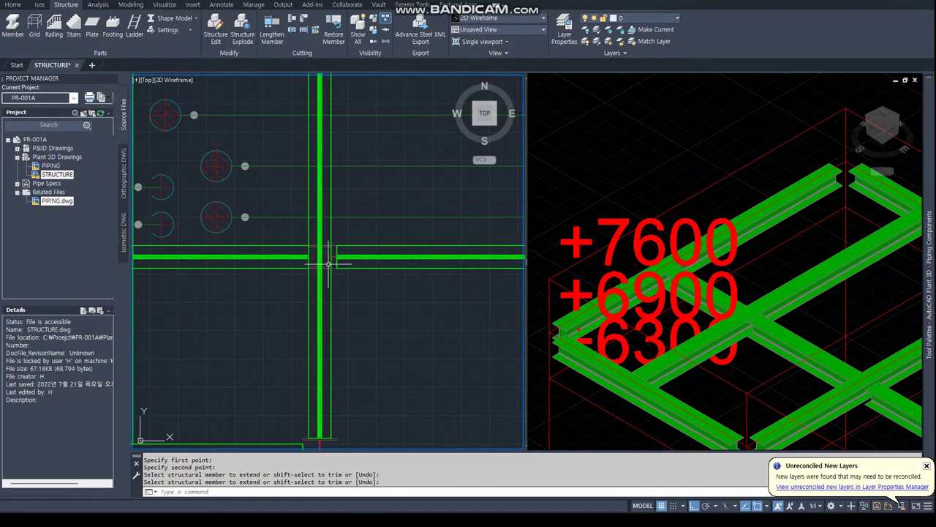
pyautogui.scroll(-3, 326, 265)
pyautogui.scroll(3, 324, 272)
pyautogui.scroll(-3, 324, 313)
pyautogui.click(334, 311)
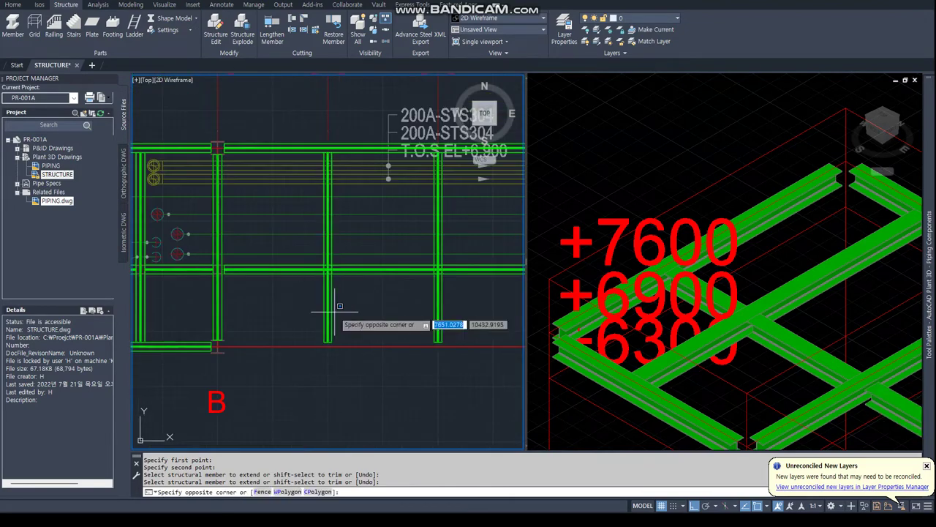
pyautogui.press('Escape')
pyautogui.press('Escape')
pyautogui.press('Escape')
pyautogui.scroll(4, 342, 297)
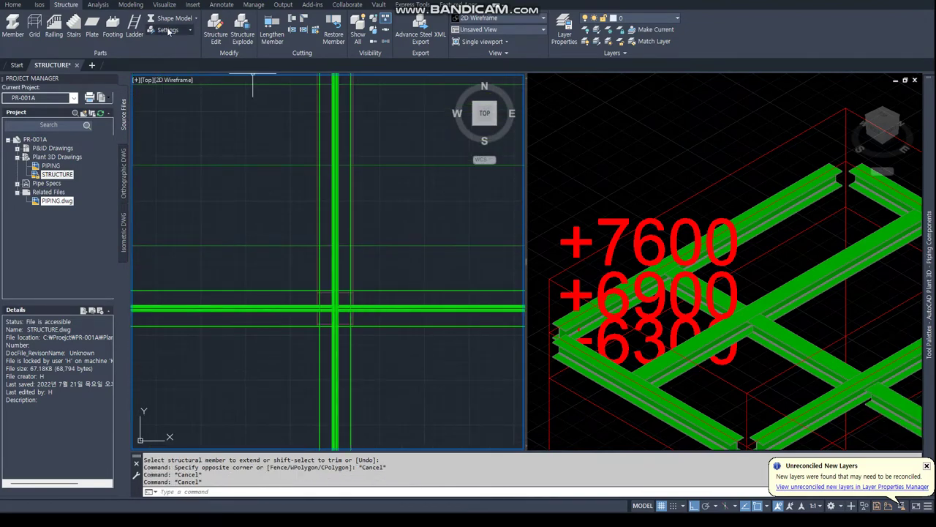
# Trim the green members at grids B and C back to a plane on the lower beam
pyautogui.click(303, 32)
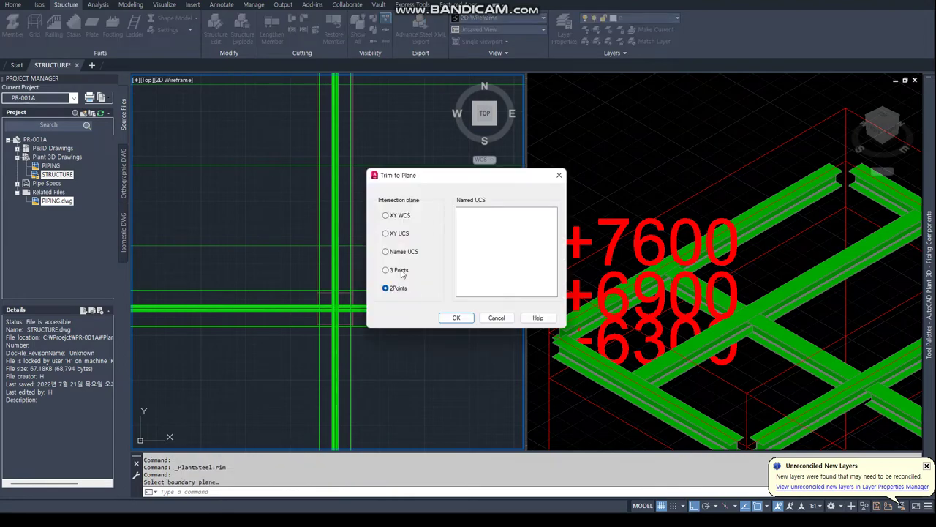
pyautogui.click(461, 319)
pyautogui.click(283, 286)
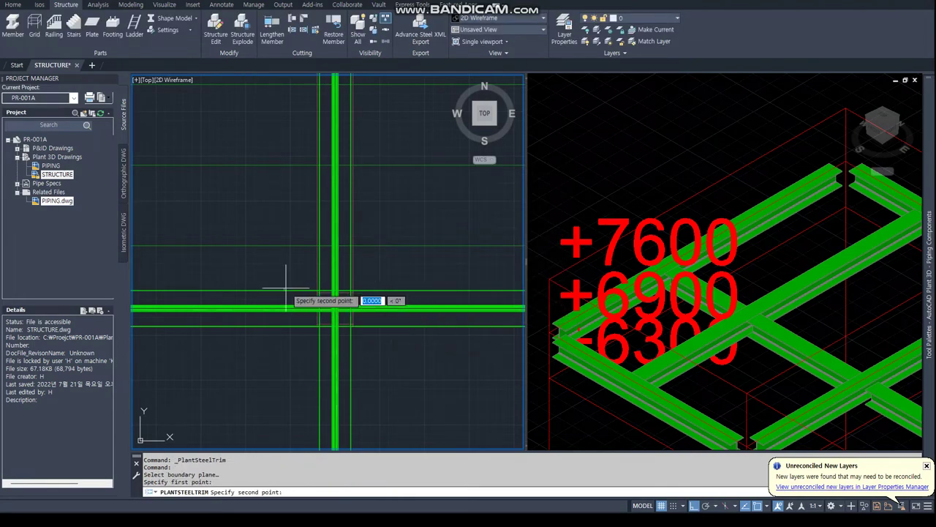
pyautogui.click(376, 286)
pyautogui.scroll(-3, 341, 313)
pyautogui.scroll(-3, 341, 312)
pyautogui.moveTo(340, 312); pyautogui.dragTo(286, 271, button='middle')
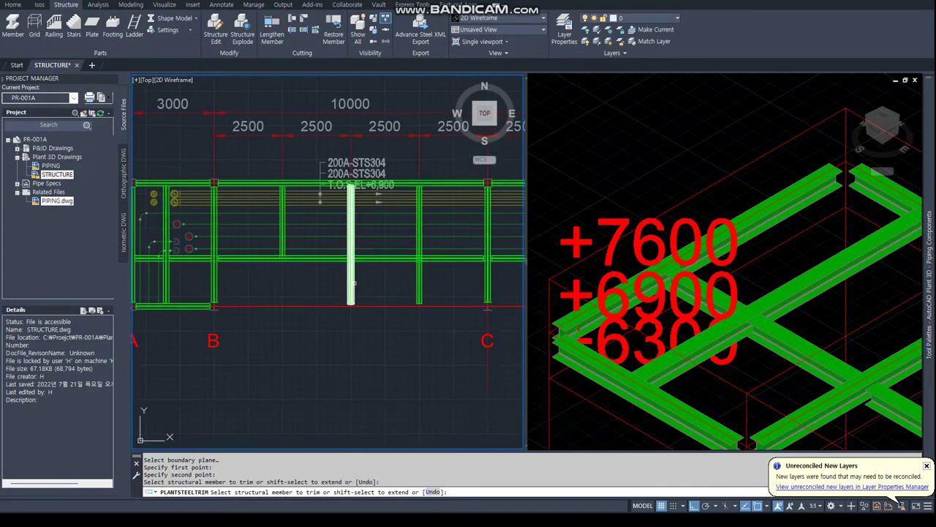
pyautogui.click(419, 286)
pyautogui.moveTo(499, 289); pyautogui.dragTo(341, 276, button='middle')
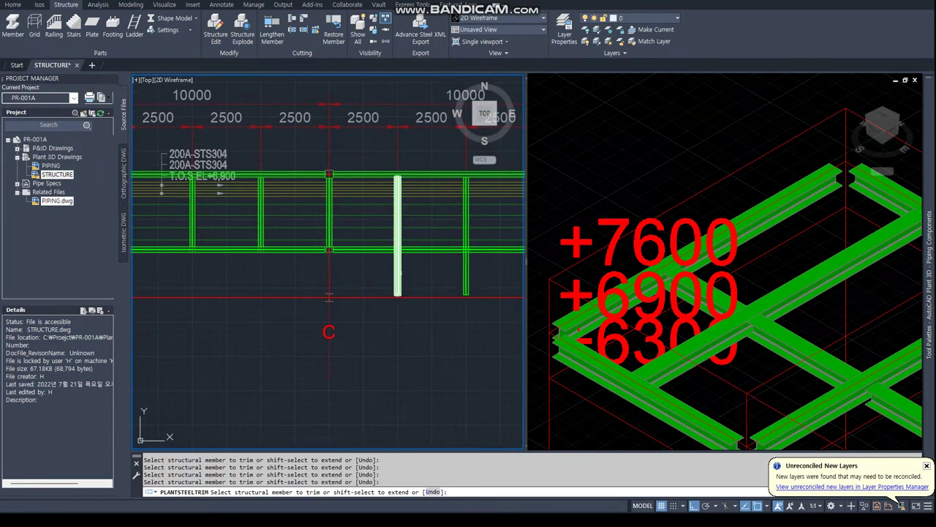
pyautogui.click(397, 272)
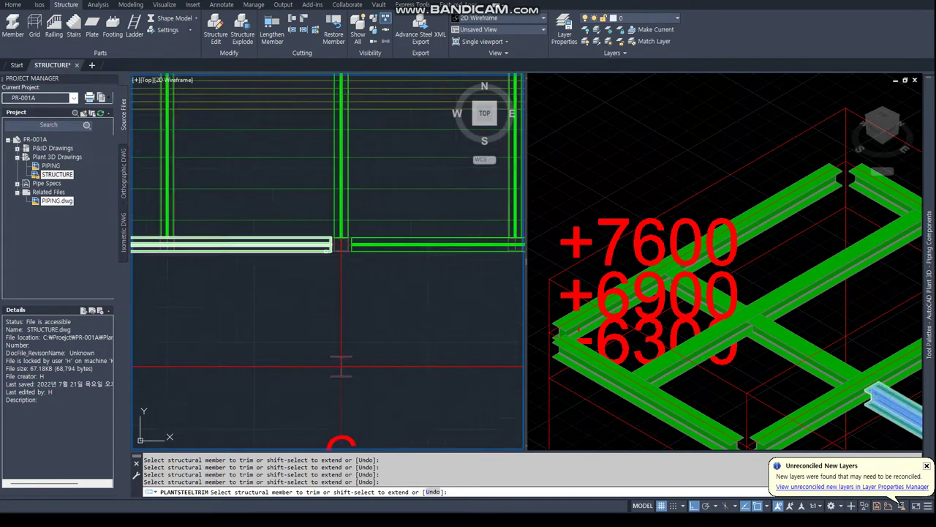
pyautogui.moveTo(469, 267); pyautogui.dragTo(332, 281, button='middle')
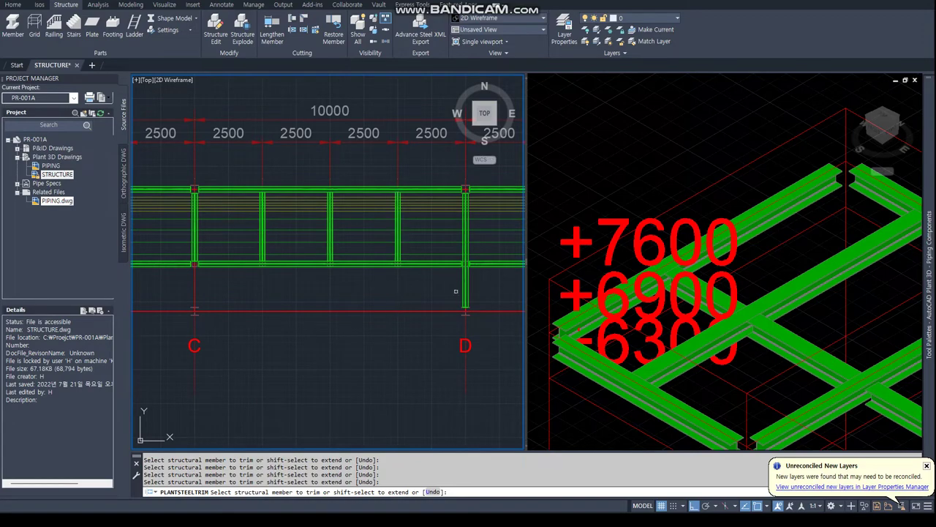
pyautogui.moveTo(479, 281); pyautogui.dragTo(245, 266, button='middle')
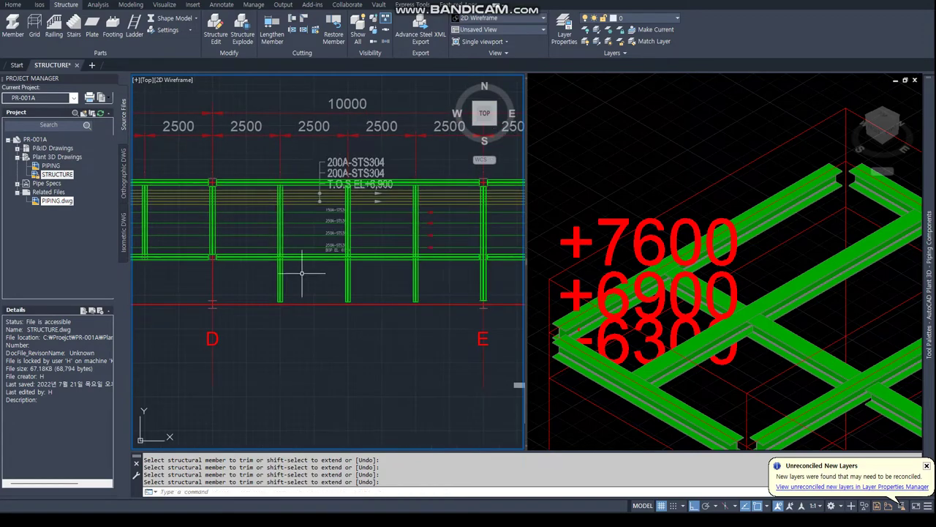
# Set a new trim plane on the lower beam with NEA snaps and trim the first hanging member
pyautogui.press('Return')
pyautogui.click(452, 317)
pyautogui.scroll(2, 263, 254)
pyautogui.write('nea')
pyautogui.press('Return')
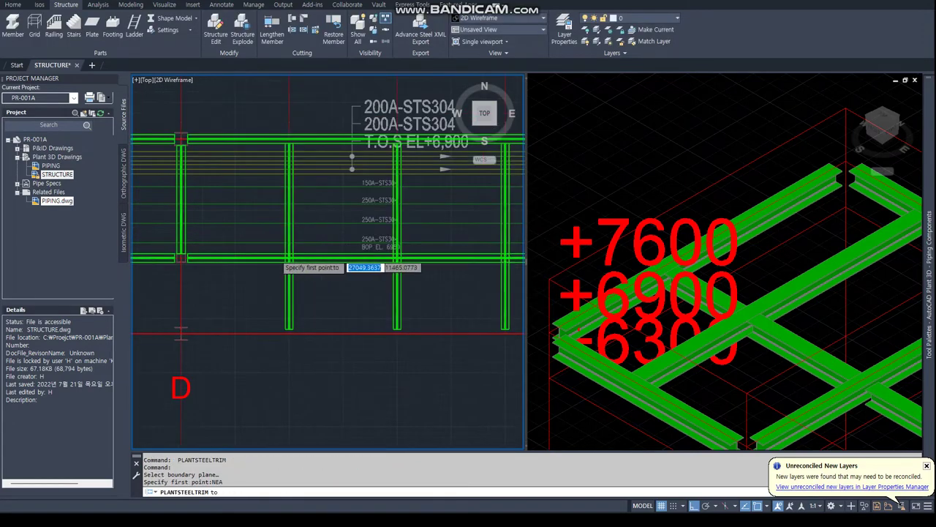
pyautogui.scroll(3, 286, 256)
pyautogui.click(351, 259)
pyautogui.click(417, 262)
pyautogui.scroll(-3, 360, 242)
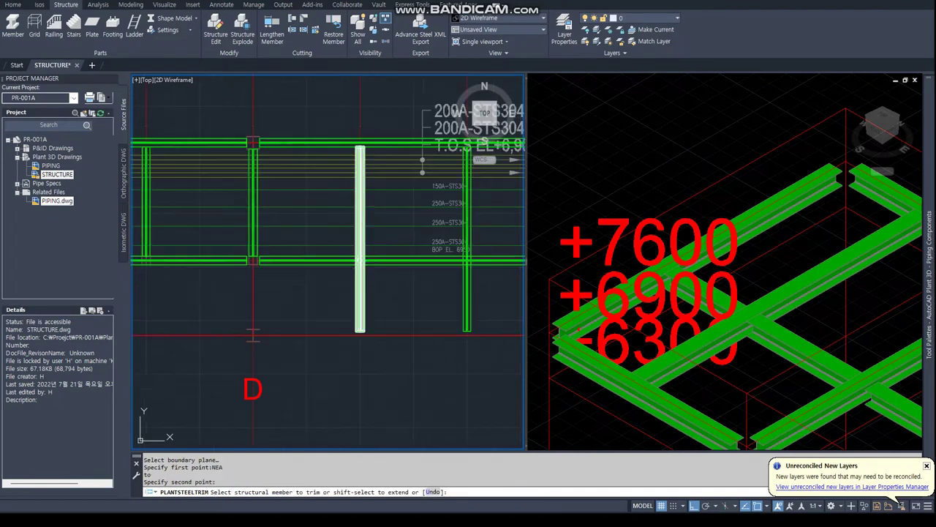
pyautogui.click(367, 295)
# Trim the remaining members below the beam through grids E and F to the corner bay
pyautogui.moveTo(471, 304); pyautogui.dragTo(295, 272, button='middle')
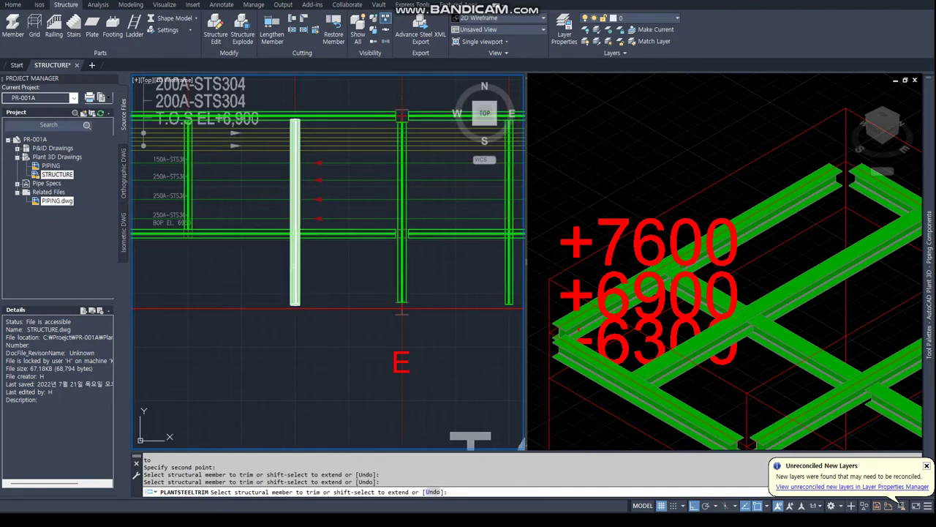
pyautogui.click(295, 265)
pyautogui.click(401, 265)
pyautogui.moveTo(507, 265); pyautogui.dragTo(305, 269, button='middle')
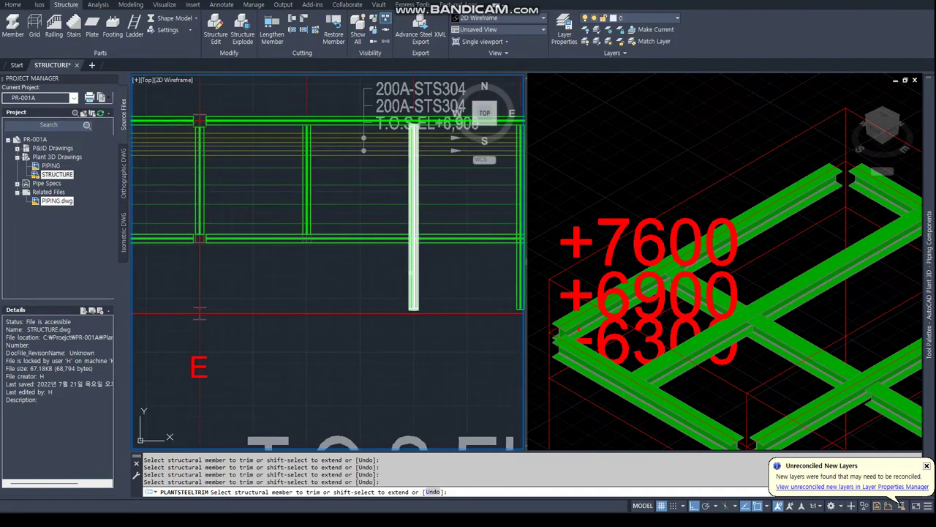
pyautogui.moveTo(521, 265); pyautogui.dragTo(314, 265, button='middle')
pyautogui.scroll(-5, 421, 311)
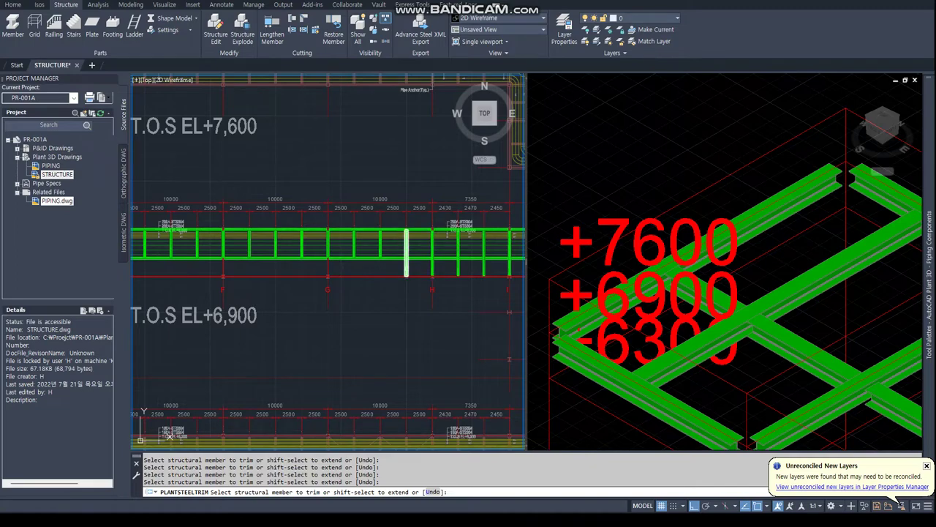
pyautogui.moveTo(453, 265); pyautogui.dragTo(306, 256, button='middle')
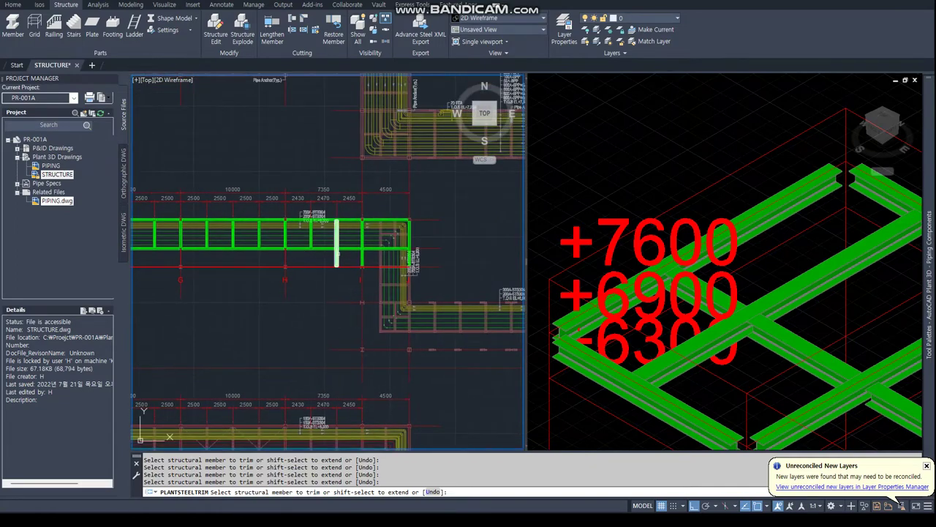
pyautogui.scroll(5, 360, 254)
pyautogui.scroll(-2, 366, 249)
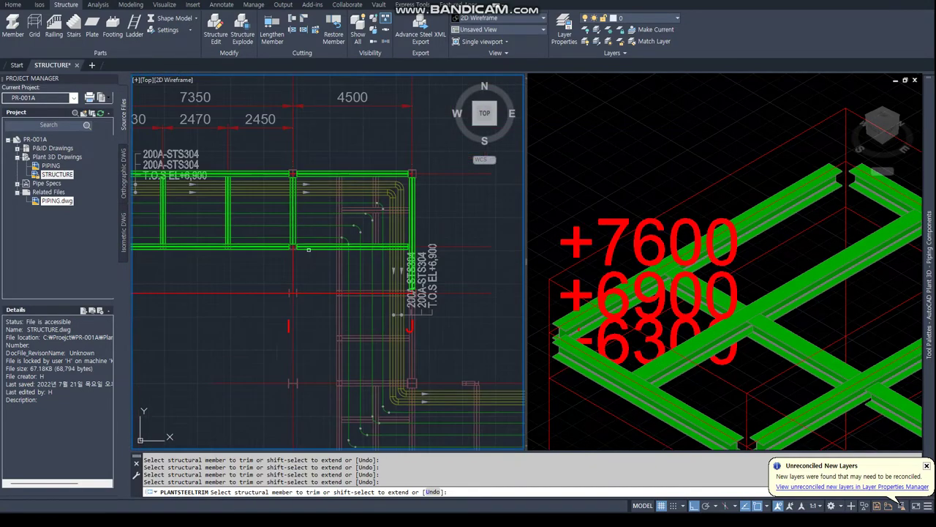
pyautogui.press('Escape')
pyautogui.scroll(4, 403, 228)
pyautogui.scroll(-4, 403, 228)
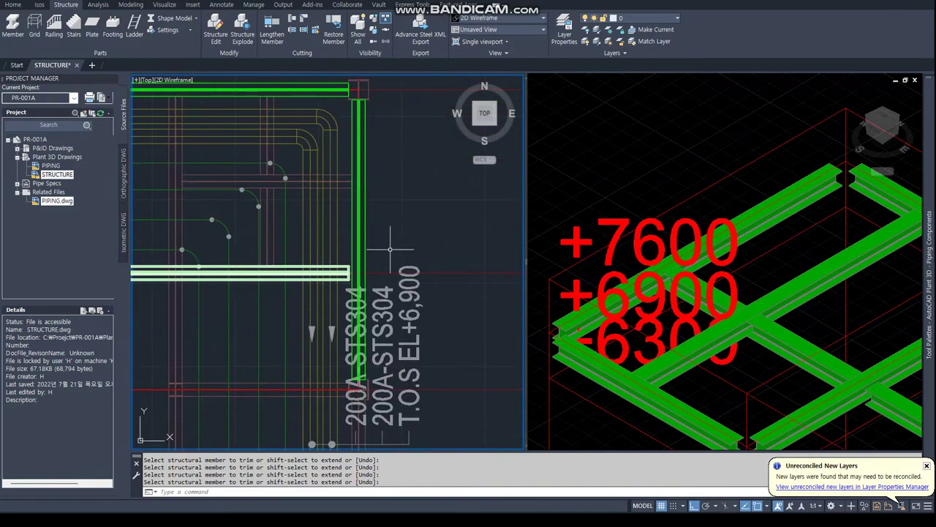
# Extend the first corner beam up to a plane picked on the column face
pyautogui.click(291, 18)
pyautogui.click(453, 318)
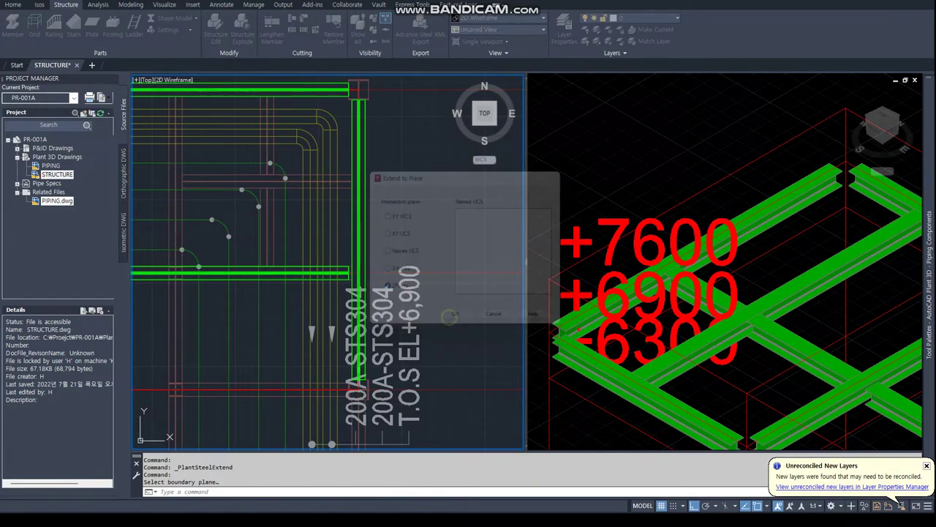
pyautogui.click(356, 261)
pyautogui.click(356, 292)
pyautogui.scroll(5, 350, 292)
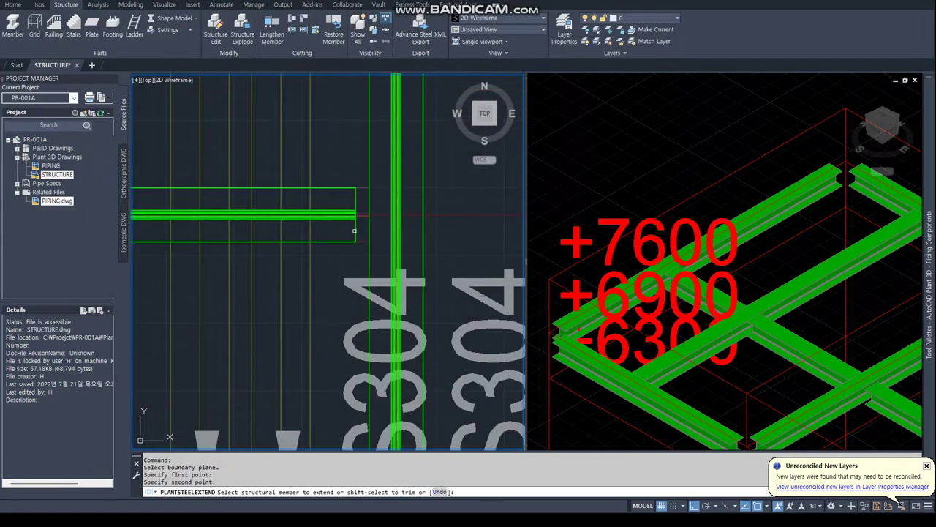
pyautogui.click(343, 242)
pyautogui.scroll(-3, 343, 242)
pyautogui.scroll(3, 289, 227)
pyautogui.press('Return')
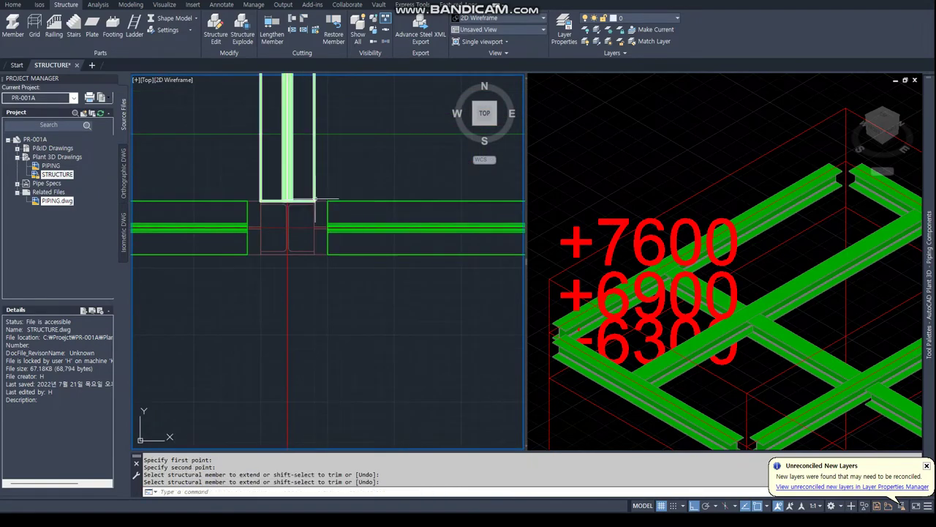
# Extend the right and left corner beams to their column face planes
pyautogui.click(304, 32)
pyautogui.click(453, 316)
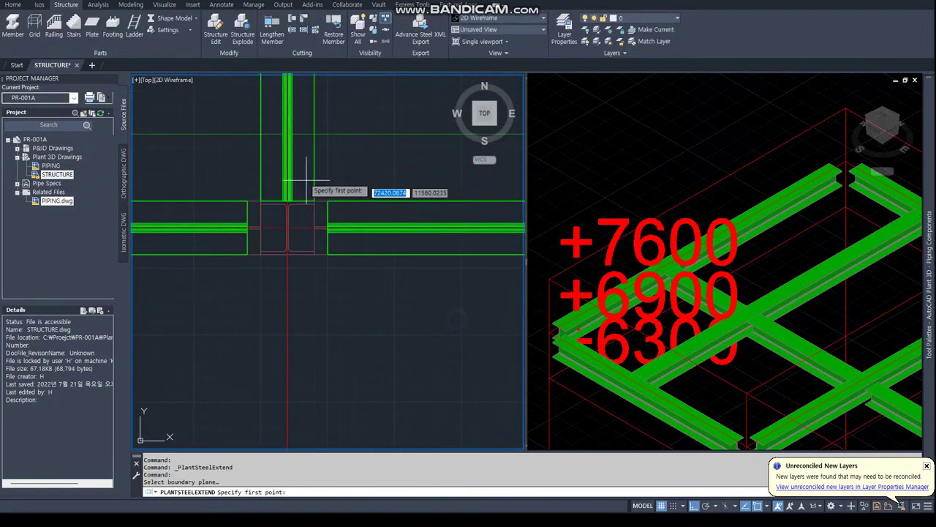
pyautogui.click(312, 170)
pyautogui.click(315, 292)
pyautogui.click(330, 245)
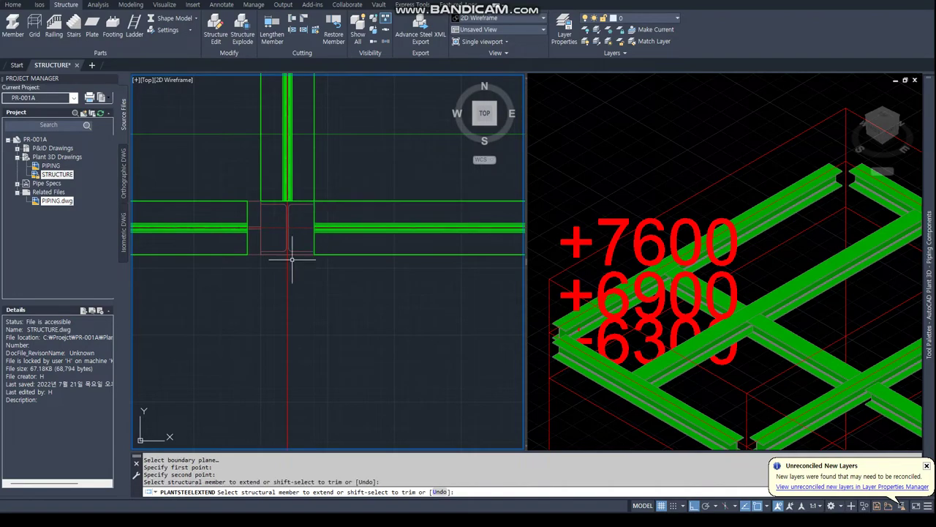
pyautogui.press('Return')
pyautogui.click(455, 318)
pyautogui.click(261, 194)
pyautogui.click(260, 281)
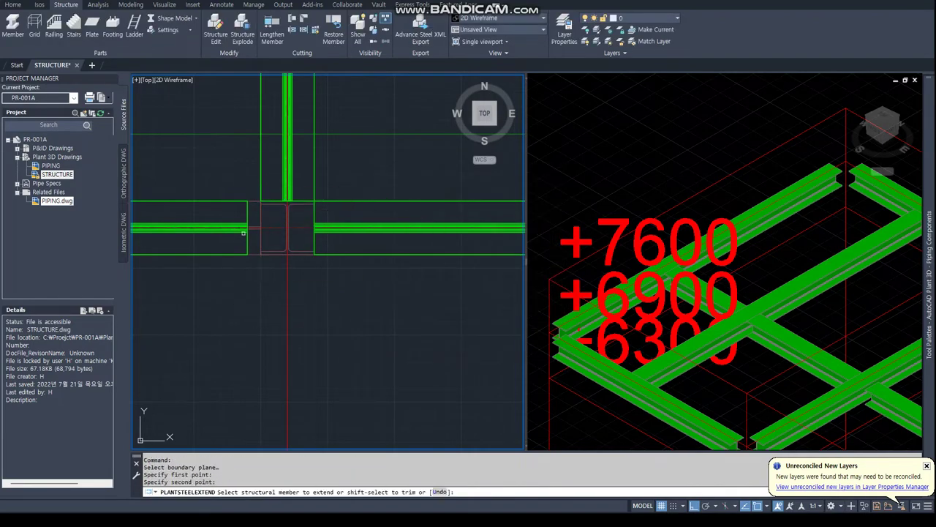
pyautogui.click(247, 237)
pyautogui.press('Return')
pyautogui.scroll(-3, 335, 288)
pyautogui.scroll(2, 335, 288)
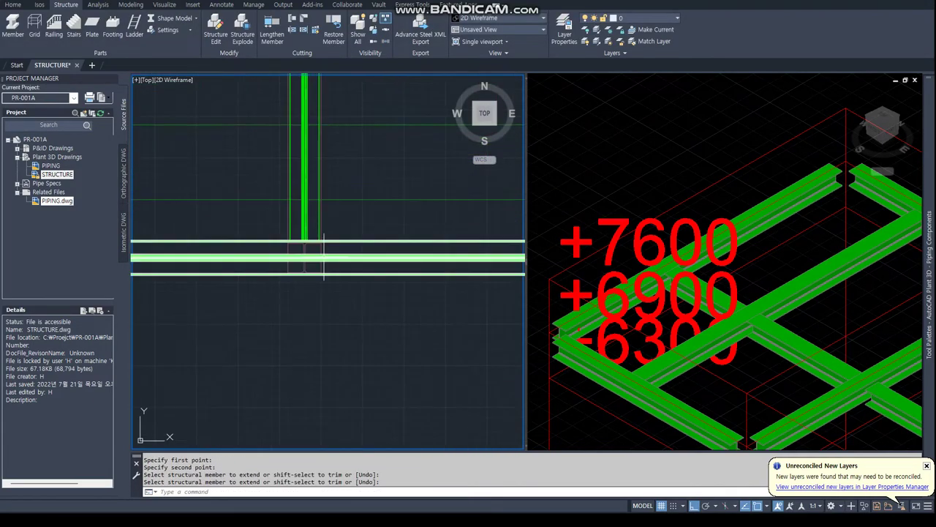
pyautogui.scroll(-3, 335, 288)
pyautogui.scroll(-1, 330, 299)
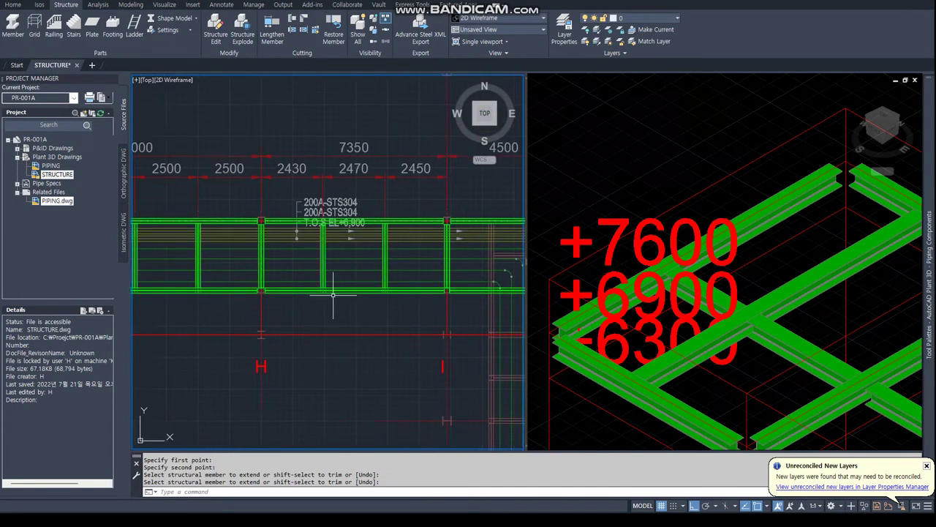
pyautogui.scroll(-2, 367, 281)
pyautogui.scroll(3, 367, 282)
pyautogui.scroll(2, 367, 281)
# Show all three rack levels in the top view and orbit the 3D view to an isometric angle
pyautogui.press('Escape')
pyautogui.press('Escape')
pyautogui.scroll(-5, 329, 293)
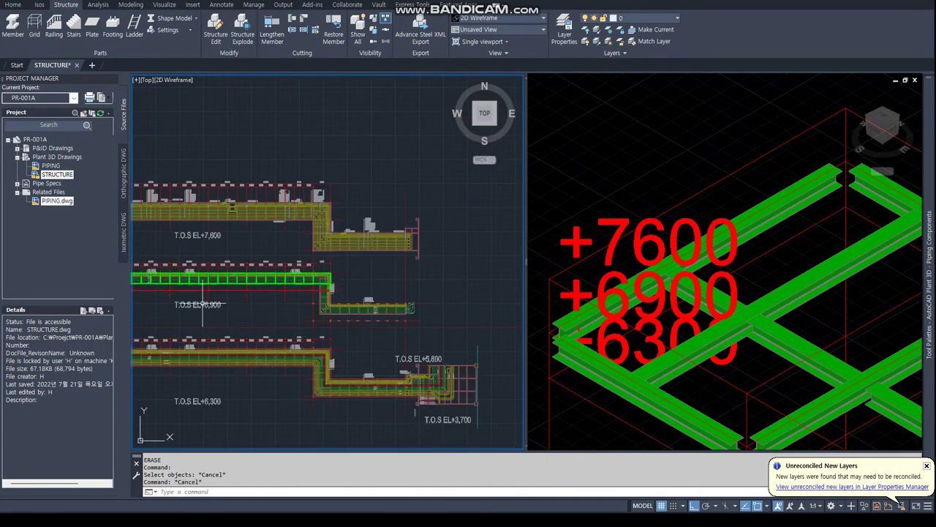
pyautogui.moveTo(220, 293); pyautogui.dragTo(403, 278, button='middle')
pyautogui.click(731, 278)
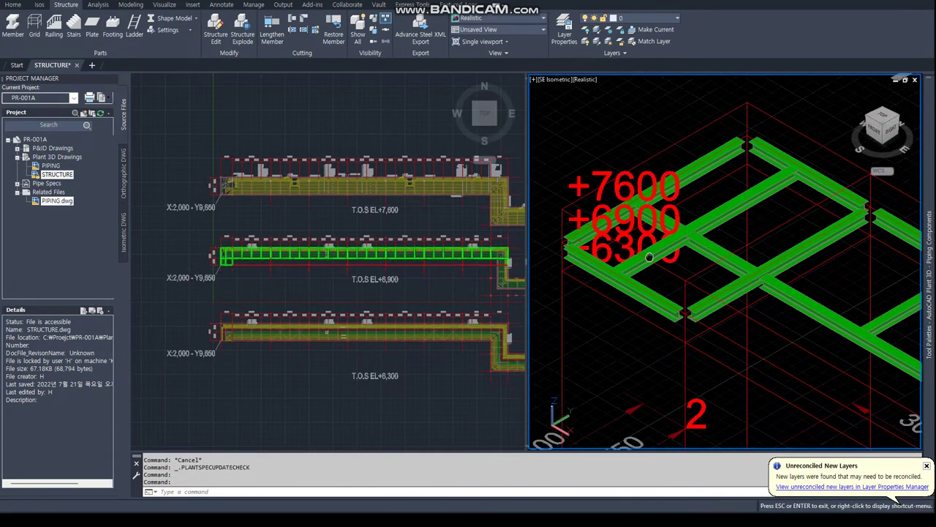
pyautogui.keyDown('shift'); pyautogui.moveTo(732, 278); pyautogui.dragTo(741, 277, button='middle'); pyautogui.keyUp('shift')
pyautogui.scroll(3, 741, 277)
pyautogui.scroll(2, 741, 276)
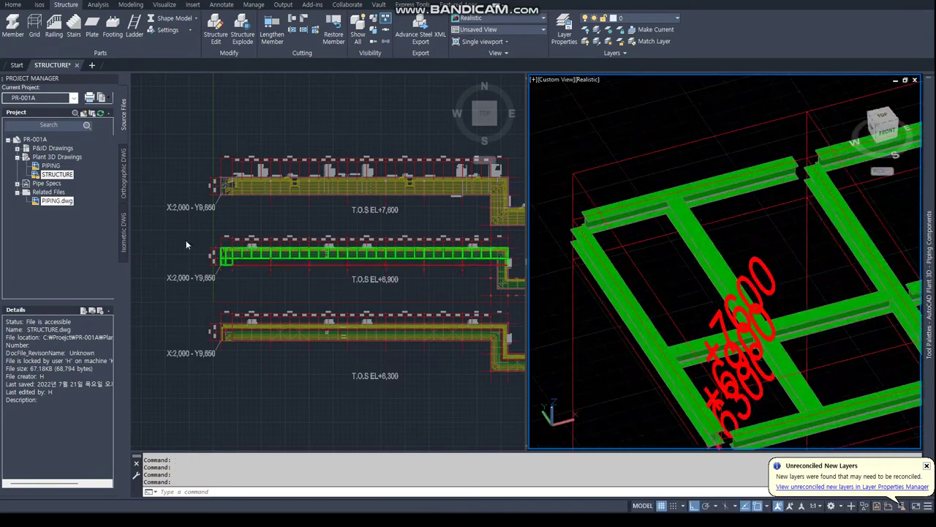
pyautogui.click(256, 240)
pyautogui.scroll(2, 256, 240)
pyautogui.scroll(3, 256, 239)
# Erase the unwanted beam selected in the top view
pyautogui.click(259, 238)
pyautogui.write('E')
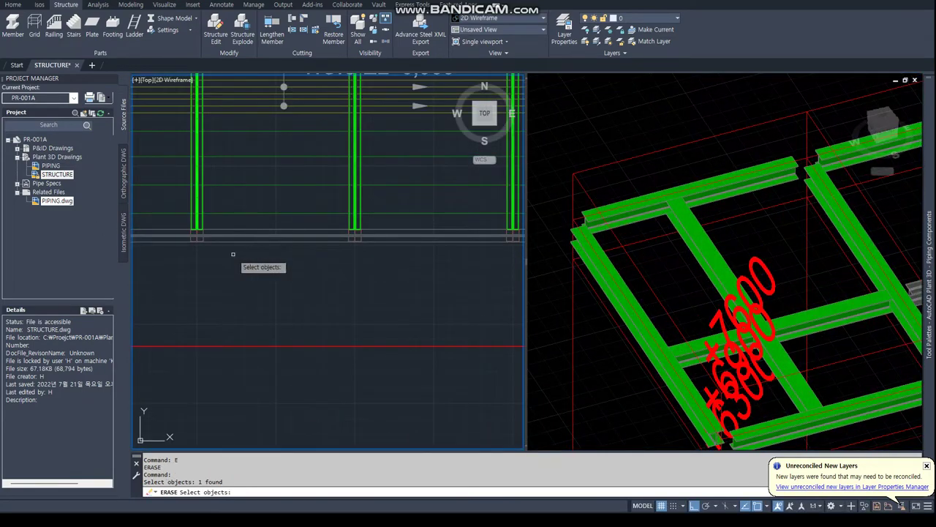
pyautogui.scroll(-2, 269, 263)
pyautogui.scroll(-1, 366, 267)
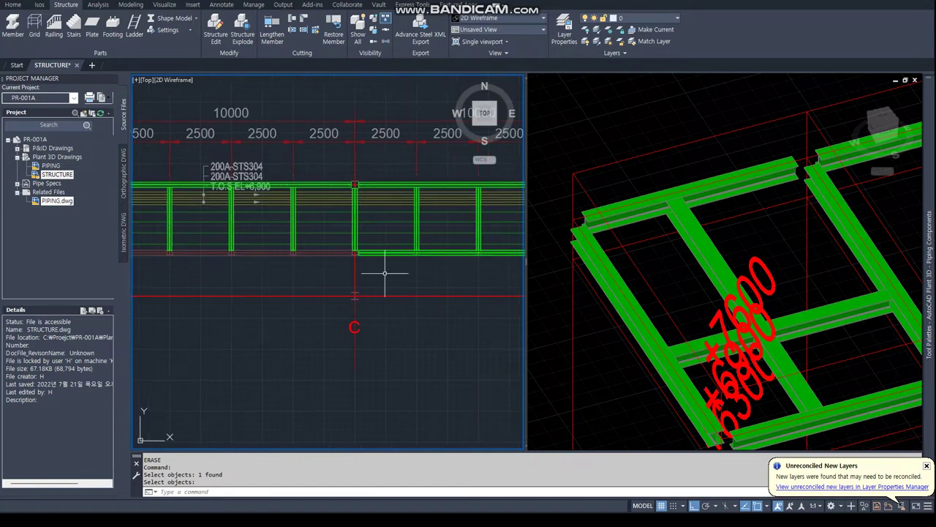
pyautogui.scroll(3, 272, 236)
pyautogui.scroll(-3, 288, 244)
pyautogui.scroll(1, 296, 251)
pyautogui.press('Return')
pyautogui.scroll(-3, 296, 251)
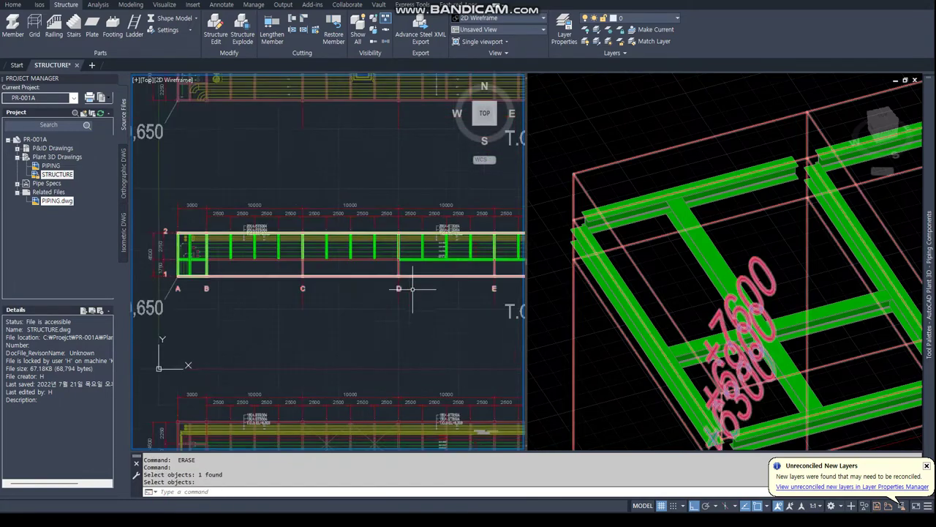
pyautogui.moveTo(514, 296); pyautogui.dragTo(369, 277, button='middle')
pyautogui.press('Return')
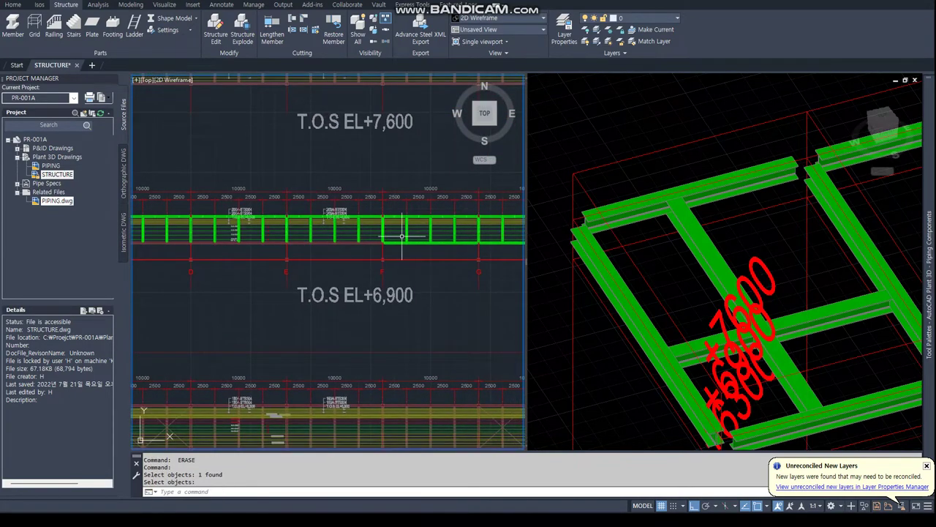
pyautogui.press('Return')
# Zoom to the beam ends near grids G to I and start the Member command
pyautogui.moveTo(410, 246); pyautogui.dragTo(361, 249, button='middle')
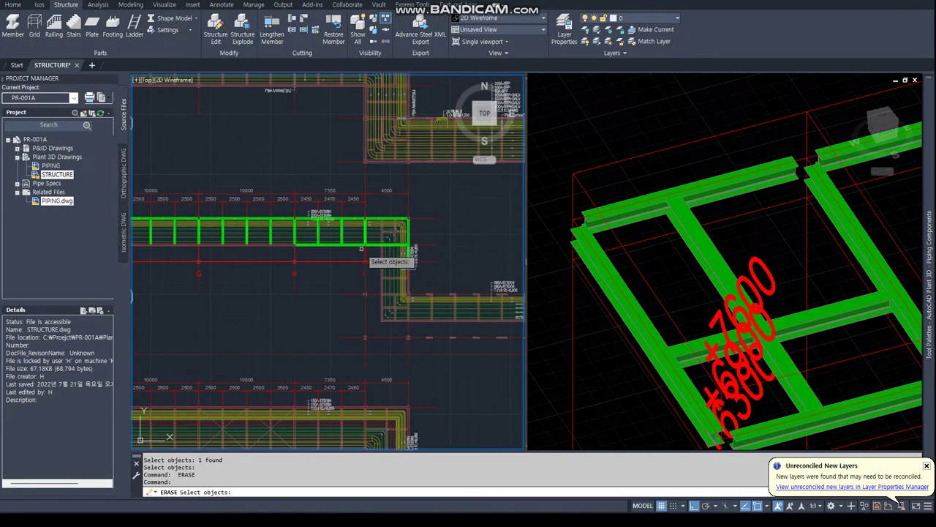
pyautogui.scroll(5, 356, 247)
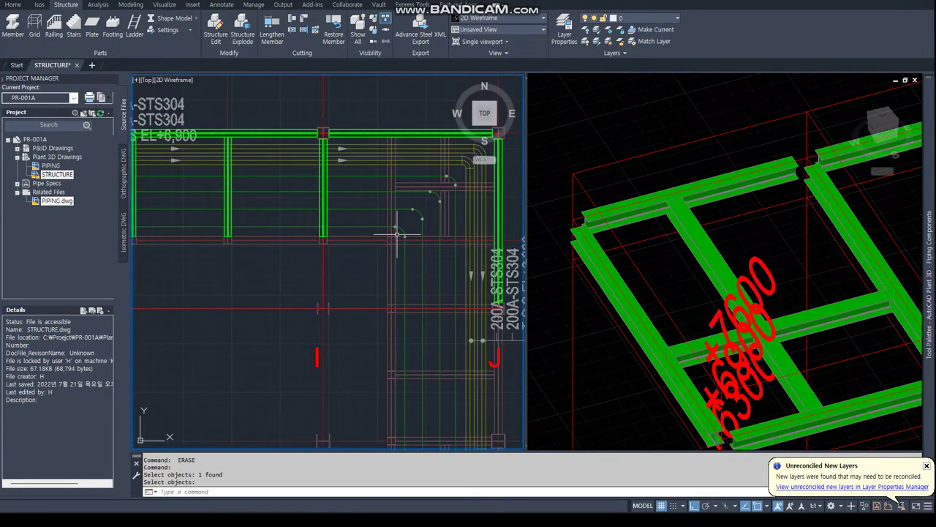
pyautogui.scroll(-5, 396, 234)
pyautogui.scroll(4, 255, 244)
pyautogui.scroll(2, 275, 236)
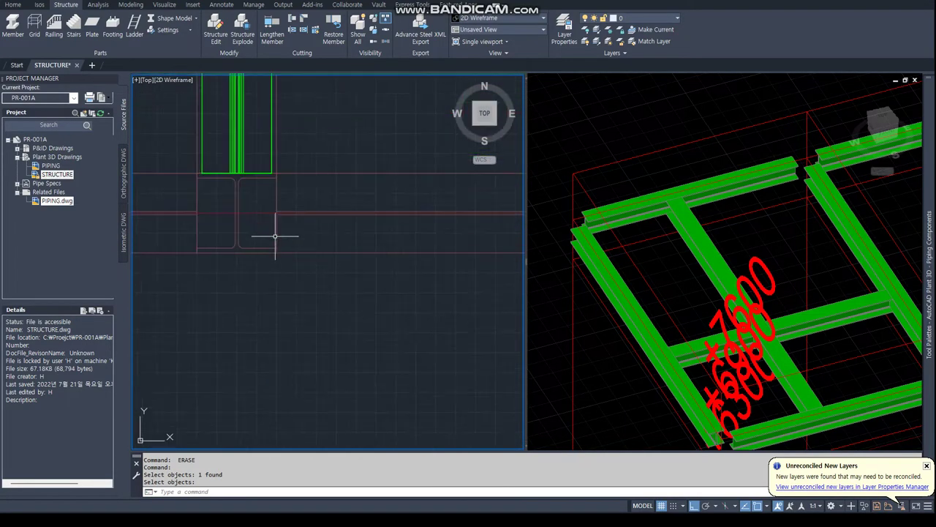
pyautogui.scroll(-3, 274, 243)
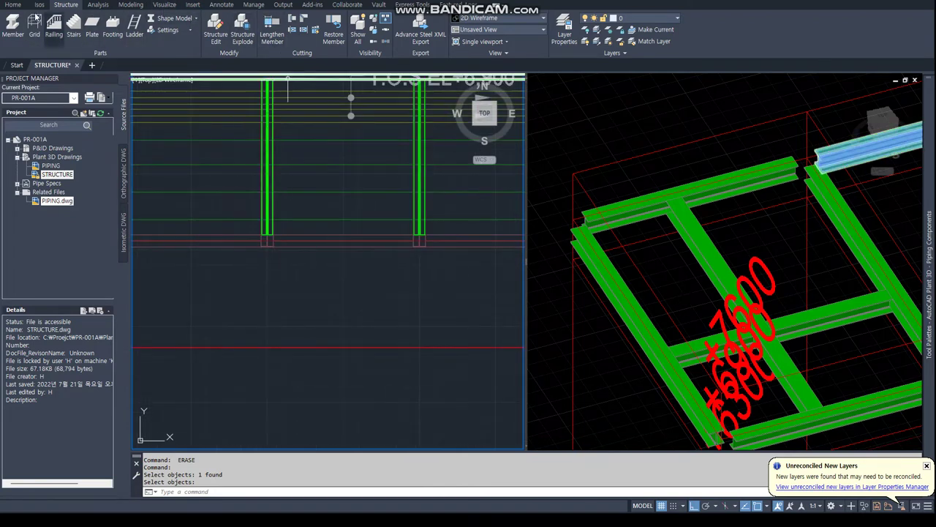
pyautogui.click(14, 26)
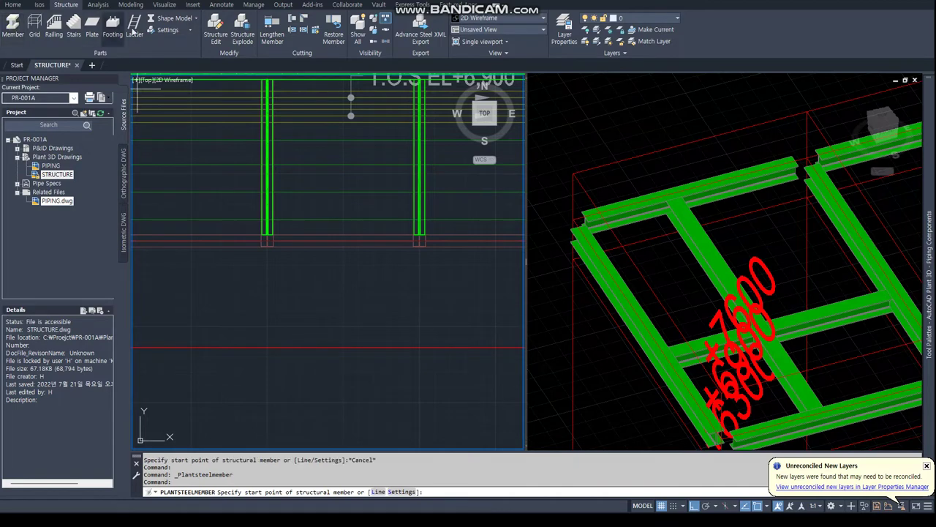
# Set the member shape to JIS H Shape 200x200
pyautogui.click(168, 29)
pyautogui.click(183, 42)
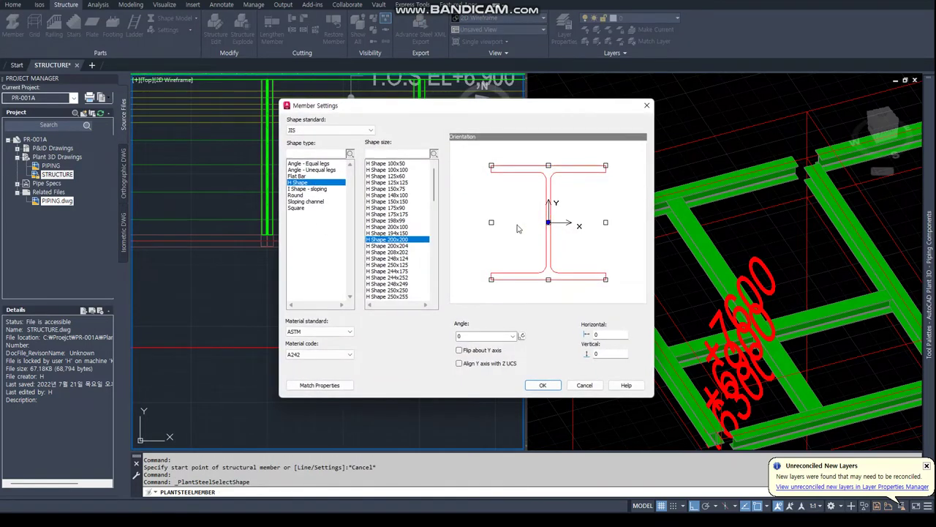
pyautogui.click(525, 384)
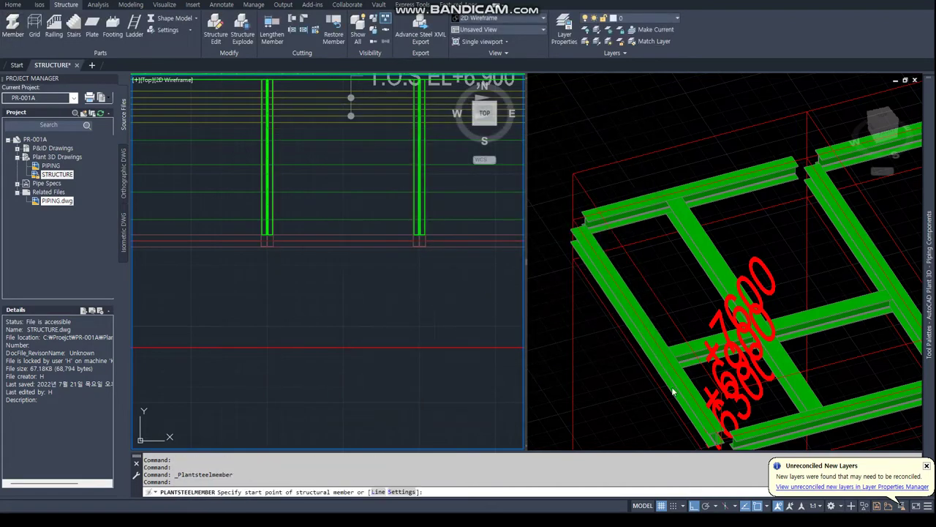
pyautogui.scroll(3, 709, 327)
pyautogui.scroll(2, 713, 322)
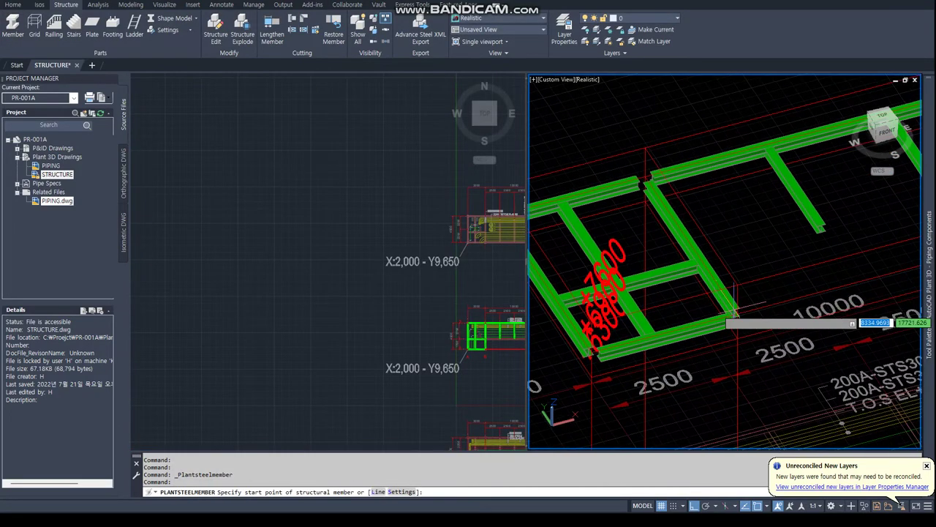
pyautogui.scroll(2, 718, 312)
# Place the vertical column from the beam end upward using END snaps
pyautogui.write('END')
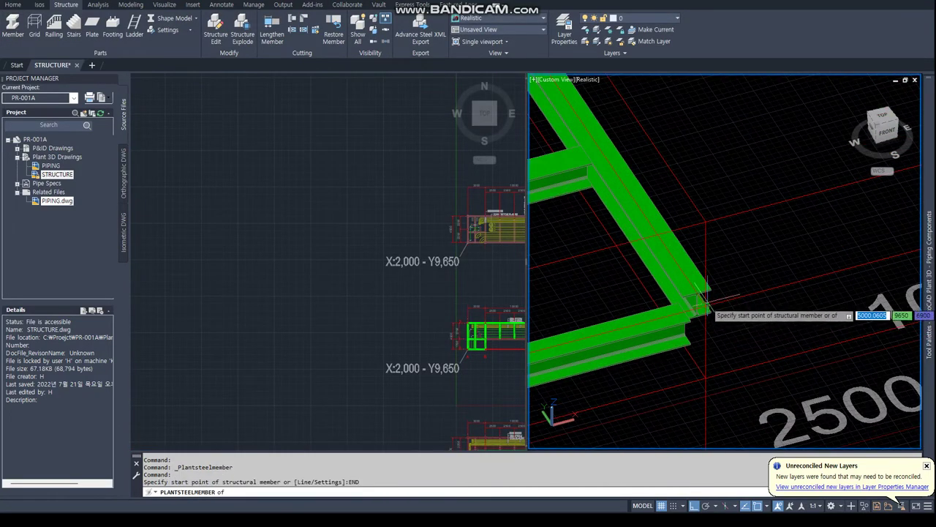
pyautogui.press('Return')
pyautogui.click(704, 300)
pyautogui.write('END')
pyautogui.press('Return')
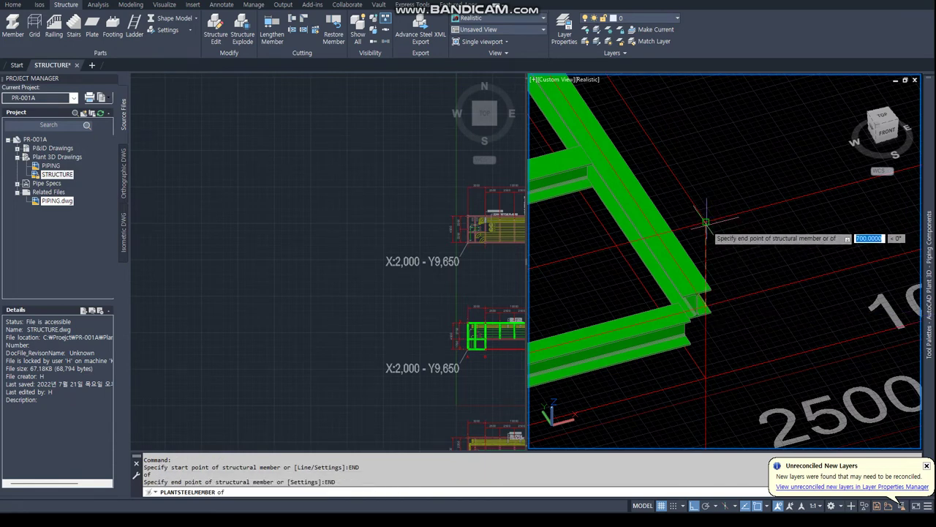
pyautogui.click(705, 221)
pyautogui.press('Escape')
# Move the new column up by @0,0,200, then back down by @0,0,-200
pyautogui.write('m')
pyautogui.press('Return')
pyautogui.click(717, 261)
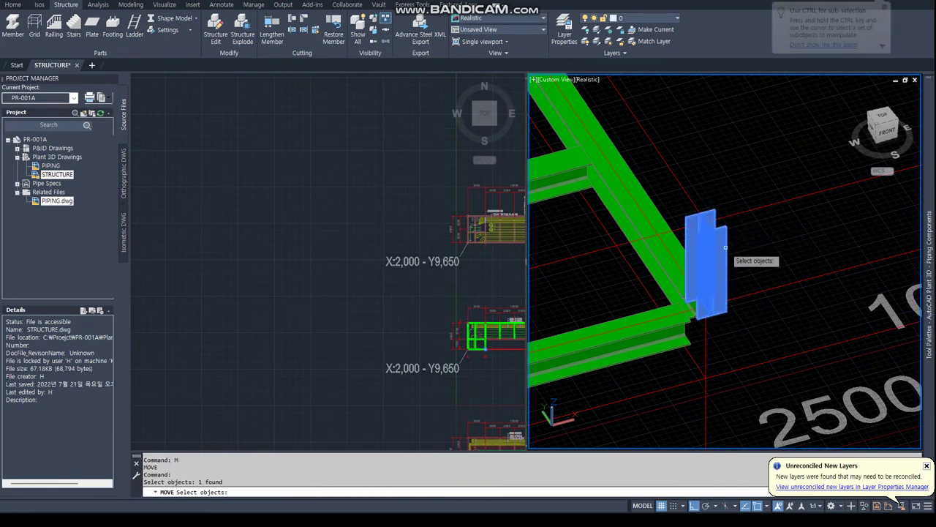
pyautogui.press('Return')
pyautogui.click(760, 236)
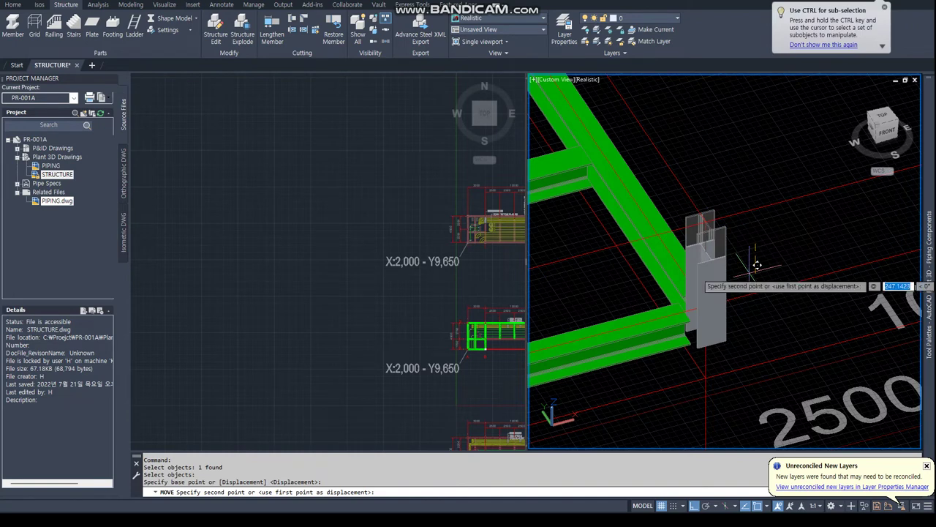
pyautogui.press('Return')
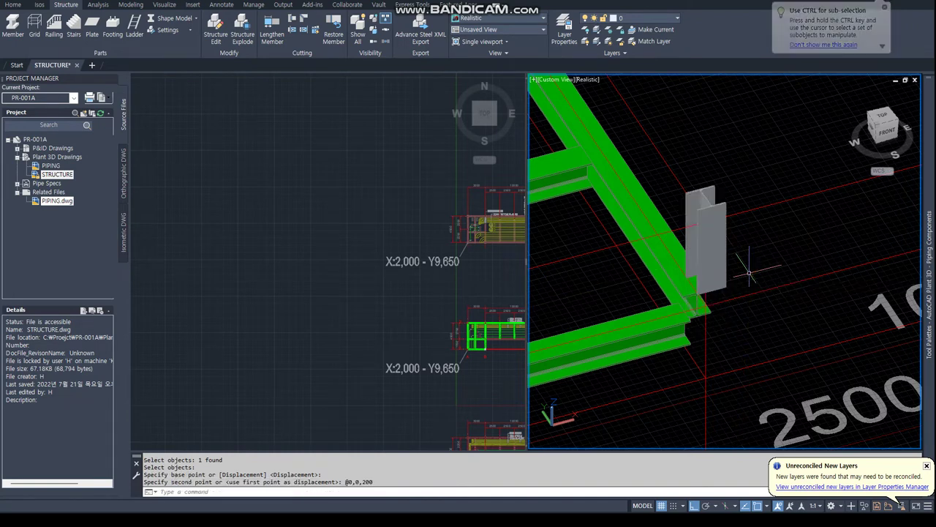
pyautogui.press('Return')
pyautogui.click(705, 241)
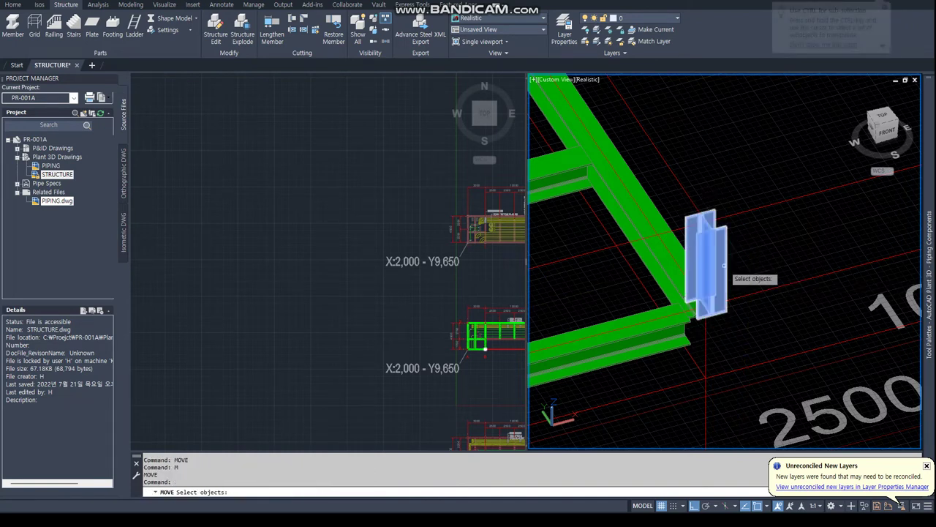
pyautogui.press('Return')
pyautogui.click(760, 223)
pyautogui.write('0,')
pyautogui.write('-200')
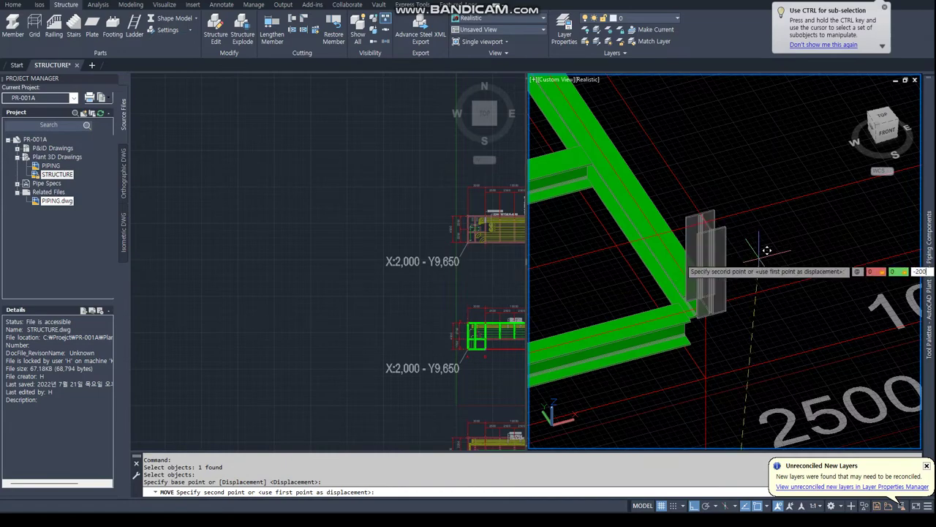
pyautogui.press('Return')
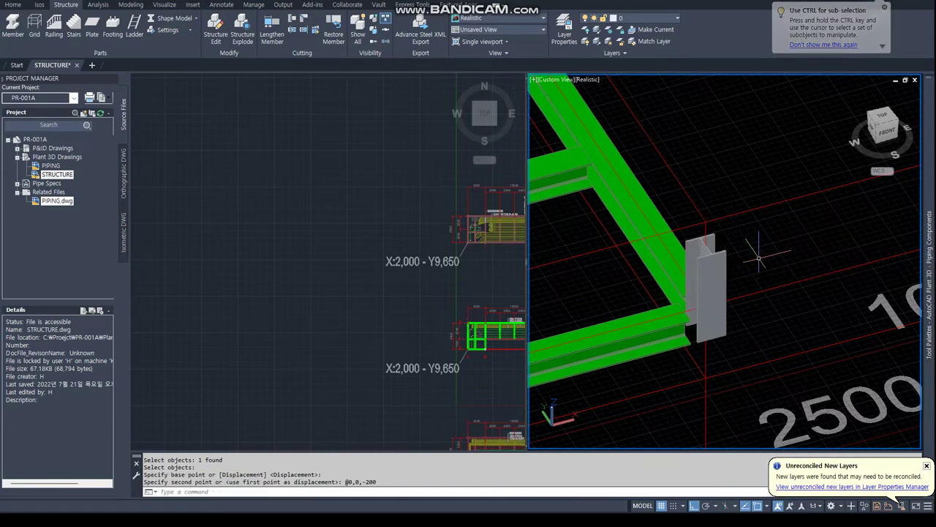
# Select the new column in the top plan view
pyautogui.click(484, 348)
pyautogui.scroll(5, 485, 347)
pyautogui.scroll(4, 484, 347)
pyautogui.scroll(3, 307, 322)
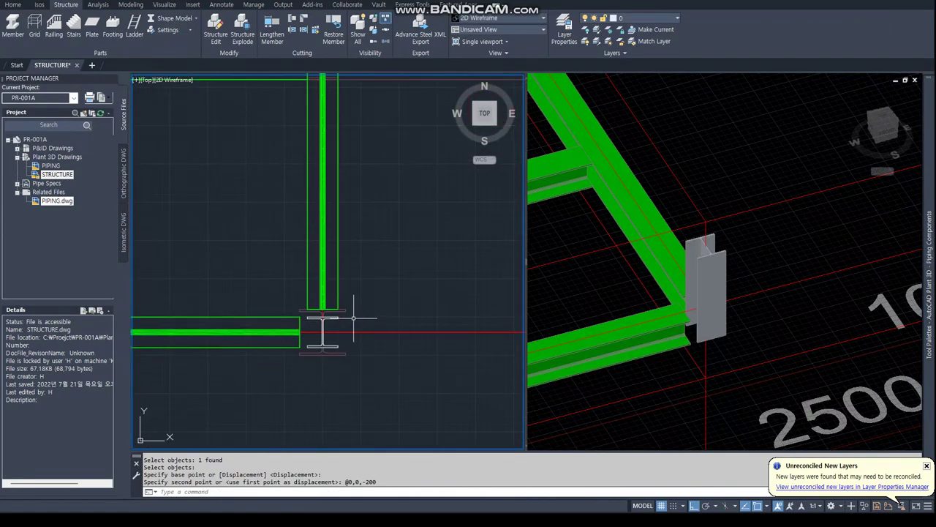
pyautogui.click(326, 325)
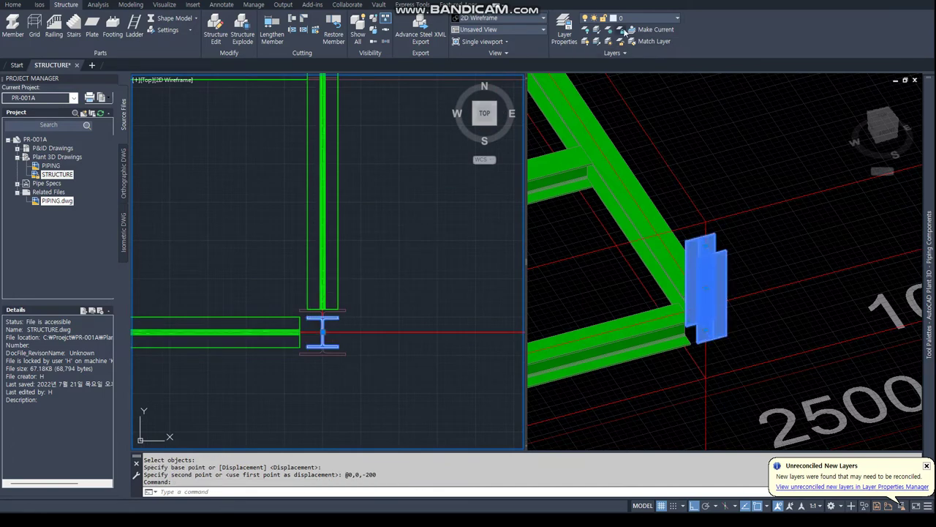
# Put the new column on the COL layer and turn that layer back on
pyautogui.click(641, 20)
pyautogui.click(629, 45)
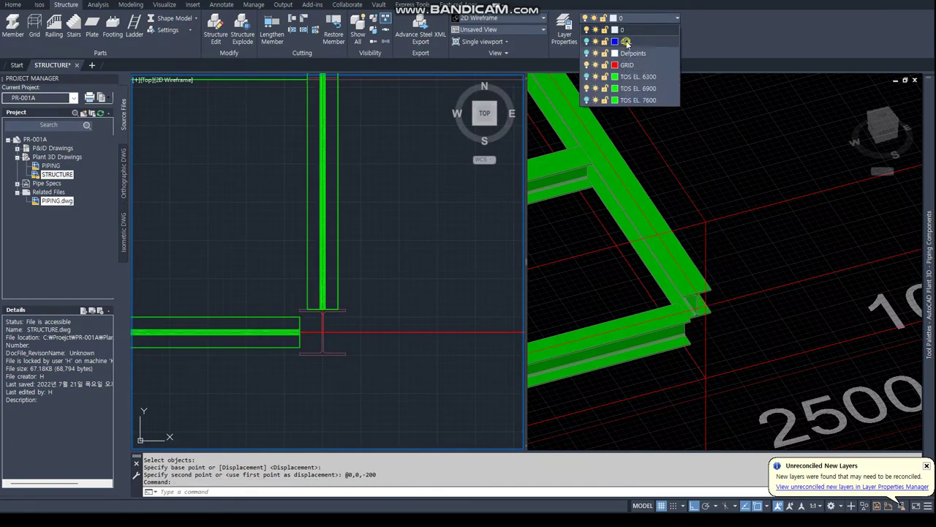
pyautogui.click(520, 264)
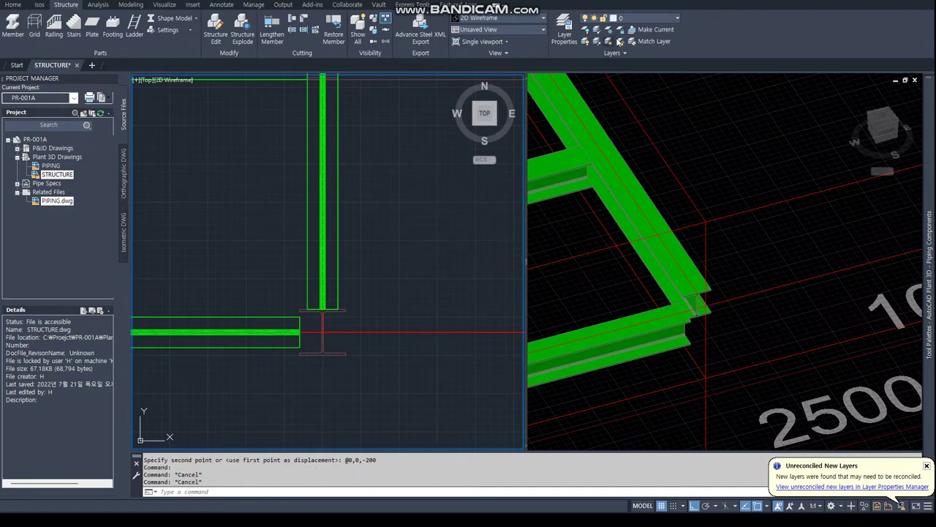
pyautogui.click(631, 17)
pyautogui.click(587, 45)
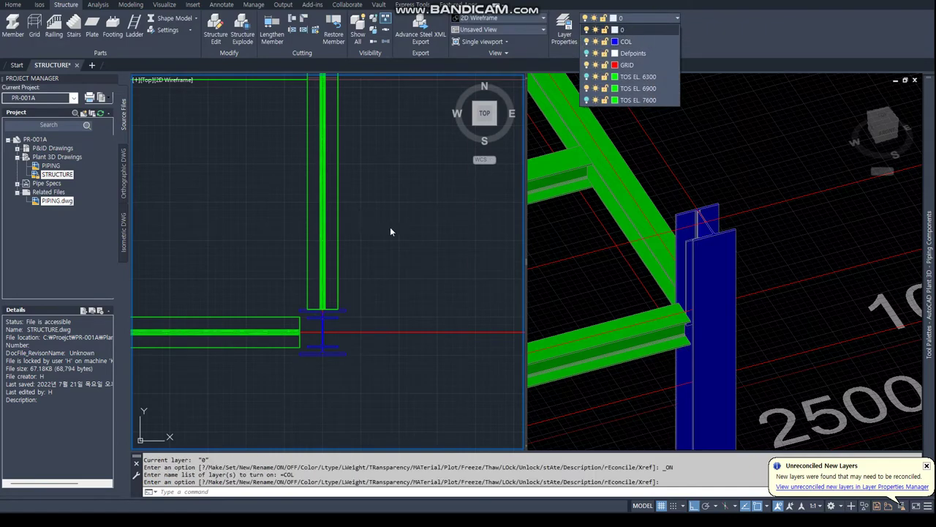
pyautogui.scroll(-3, 390, 227)
pyautogui.scroll(-2, 342, 322)
pyautogui.scroll(4, 342, 322)
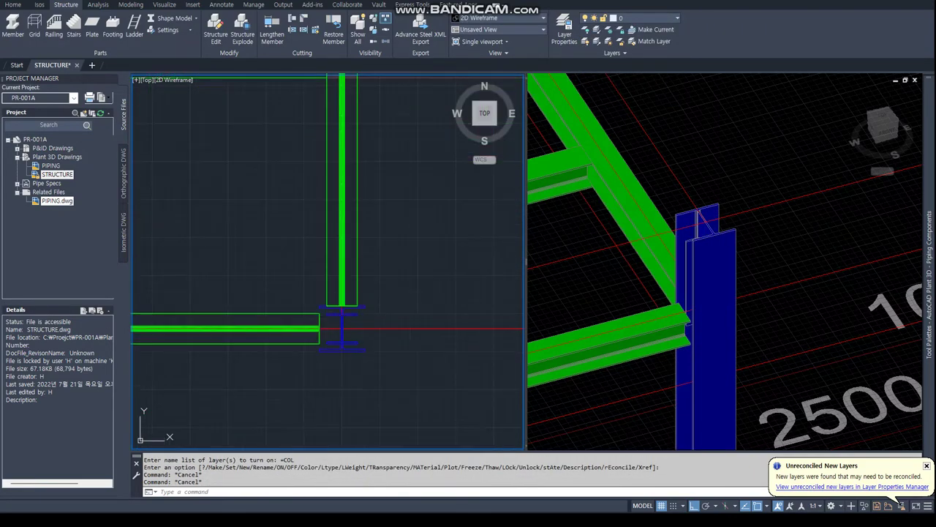
# Move column B 1750 along the rack
pyautogui.write('M')
pyautogui.press('Return')
pyautogui.scroll(-2, 342, 326)
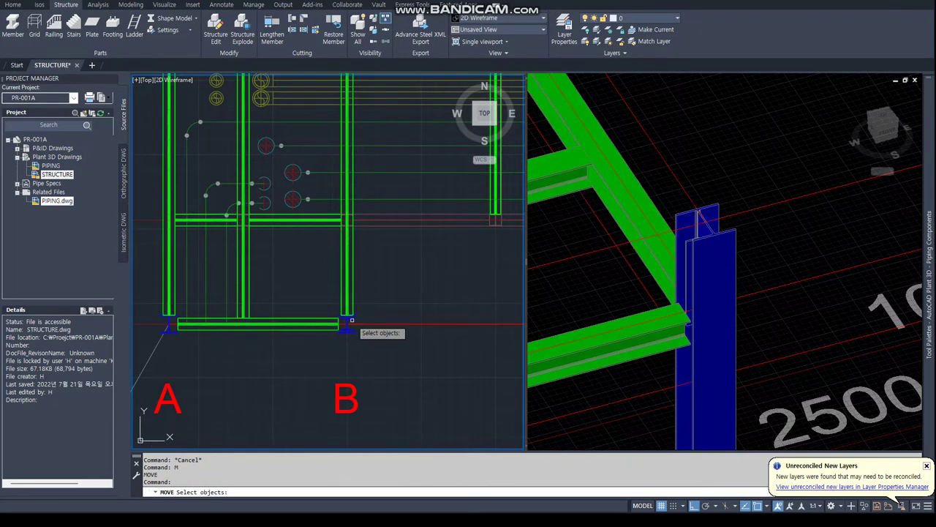
pyautogui.moveTo(330, 299); pyautogui.dragTo(374, 342)
pyautogui.press('Return')
pyautogui.click(348, 326)
pyautogui.scroll(-5, 349, 342)
pyautogui.write('175')
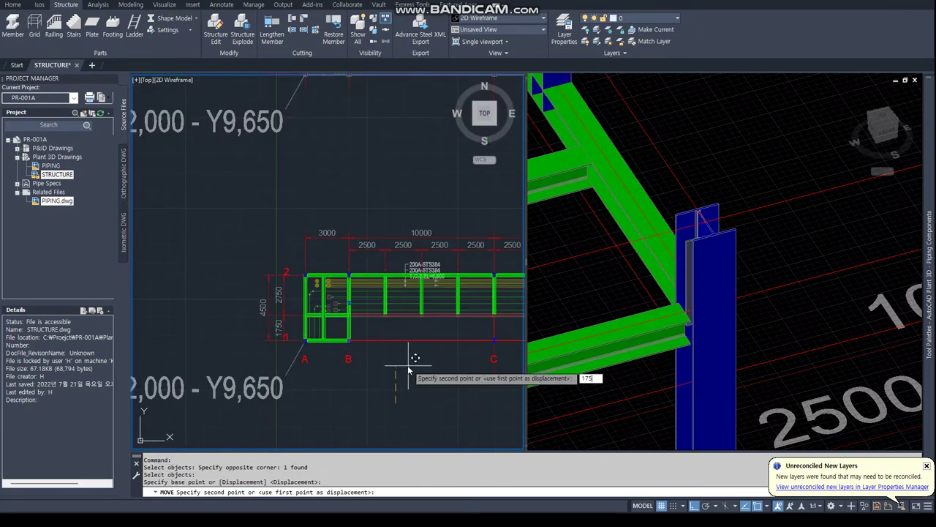
pyautogui.press('Return')
pyautogui.scroll(4, 410, 358)
# Start moving the horizontal beam, then cancel the move
pyautogui.write('M')
pyautogui.press('Return')
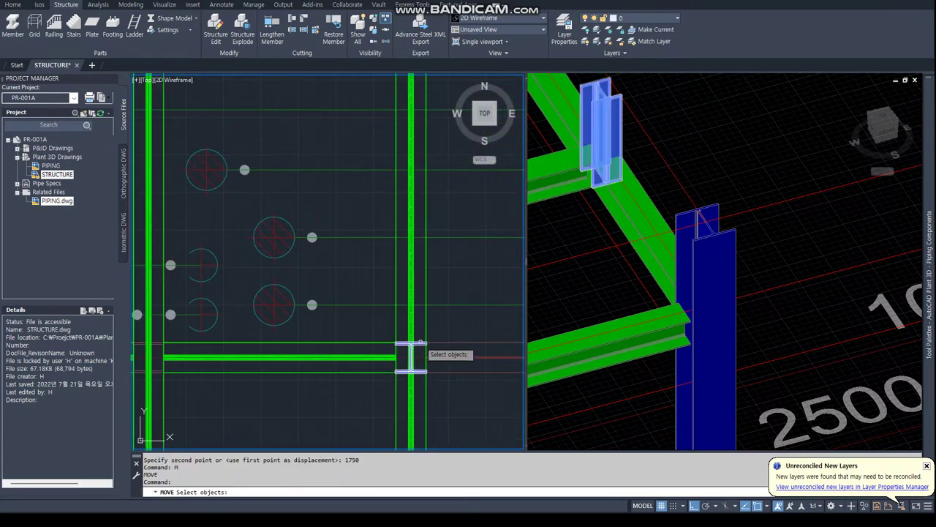
pyautogui.scroll(-1, 399, 354)
pyautogui.click(393, 354)
pyautogui.scroll(-3, 399, 351)
pyautogui.scroll(4, 376, 333)
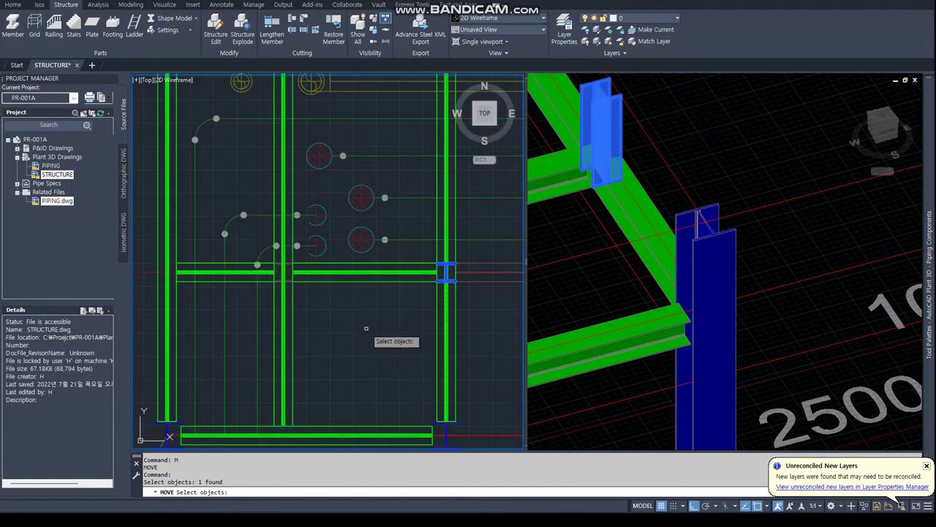
pyautogui.press('Escape')
pyautogui.press('Escape')
# Measure the column's perpendicular offset with DIST using NEA and PER snaps, confirming 1750
pyautogui.write('DIST')
pyautogui.press('Return')
pyautogui.write('NEA')
pyautogui.press('Return')
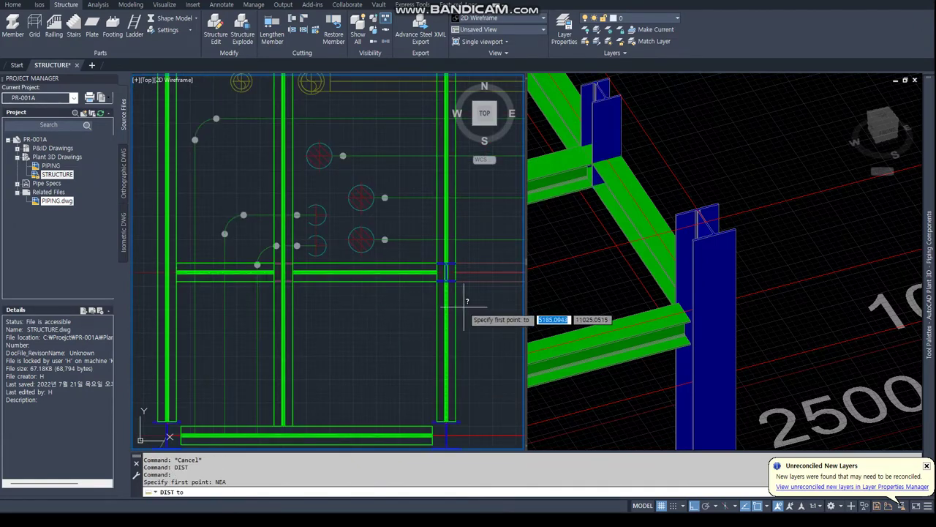
pyautogui.click(455, 305)
pyautogui.write('PER')
pyautogui.press('Return')
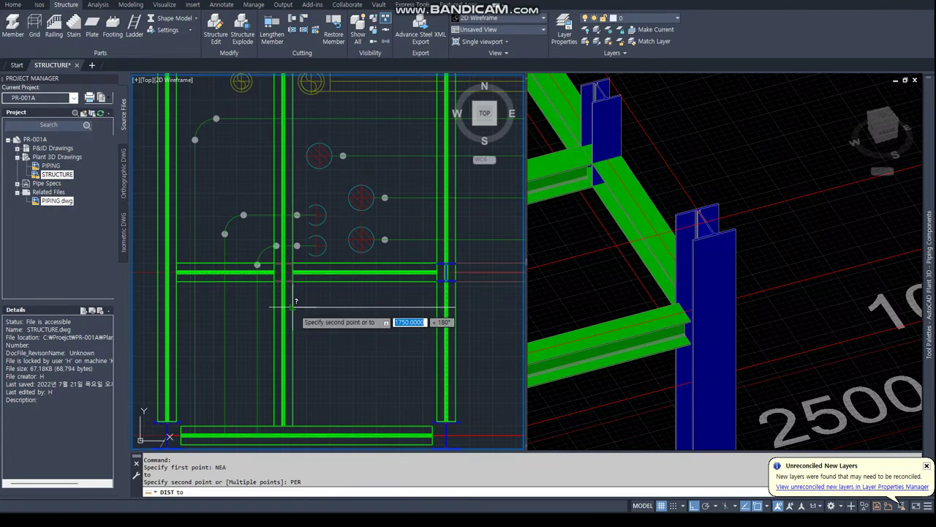
pyautogui.click(296, 302)
# Move the column 1750 into its grid position
pyautogui.write('m')
pyautogui.press('Return')
pyautogui.click(444, 269)
pyautogui.press('Return')
pyautogui.click(387, 332)
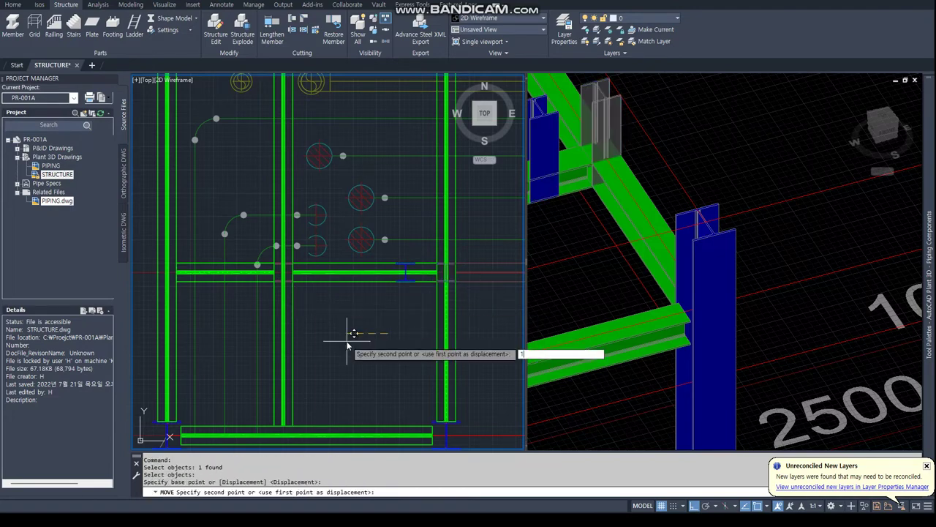
pyautogui.press('Return')
pyautogui.scroll(-5, 353, 333)
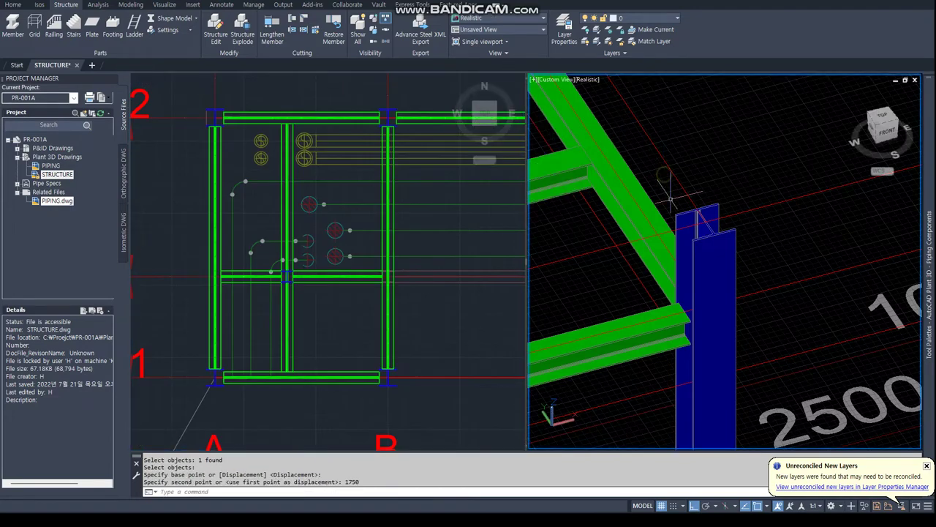
pyautogui.click(724, 292)
pyautogui.scroll(-8, 724, 292)
# Select the middle vertical member between grids A and B, cancelling an accidental grip stretch
pyautogui.keyDown('shift'); pyautogui.moveTo(724, 293); pyautogui.dragTo(295, 312, button='middle'); pyautogui.keyUp('shift')
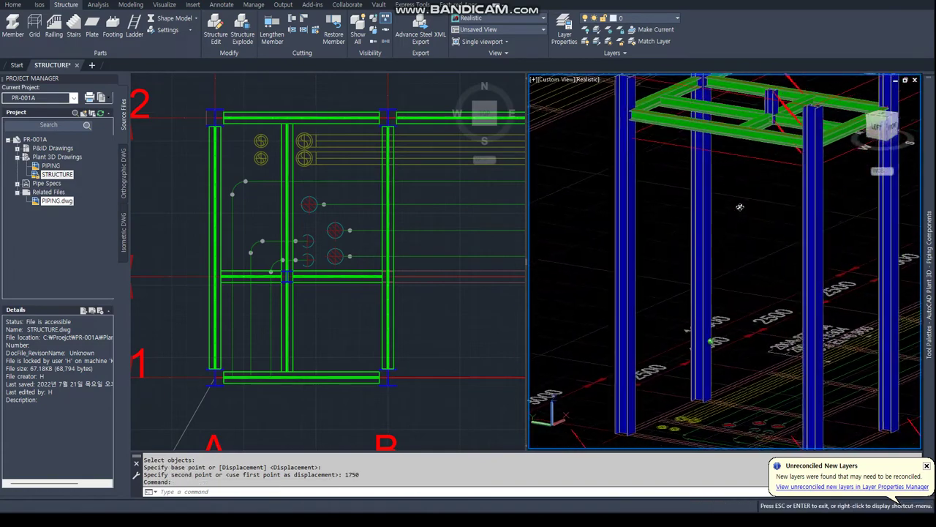
pyautogui.click(300, 300)
pyautogui.scroll(3, 303, 310)
pyautogui.click(272, 307)
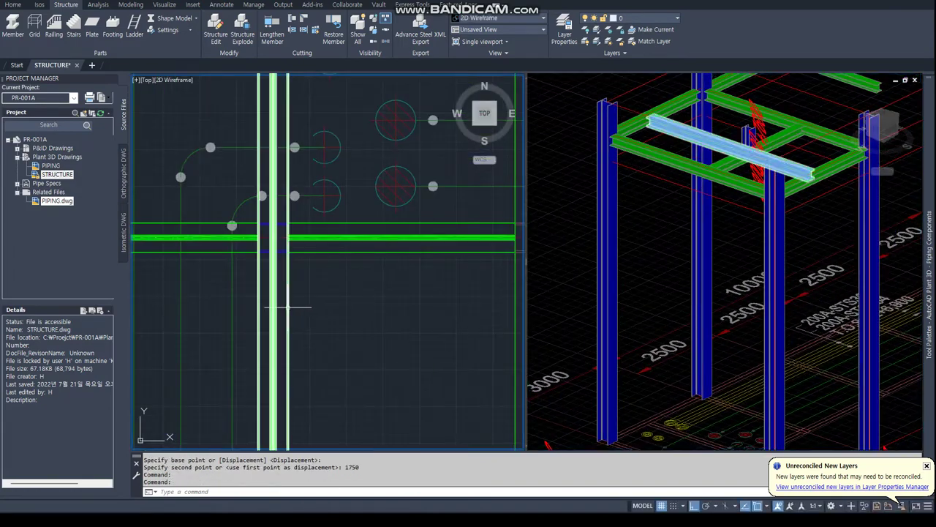
pyautogui.scroll(-3, 292, 322)
pyautogui.click(286, 380)
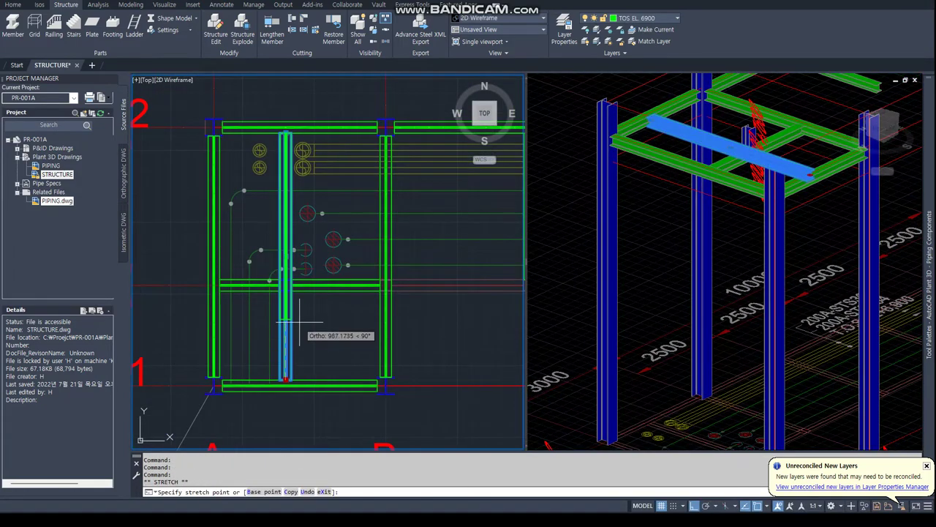
pyautogui.scroll(4, 292, 323)
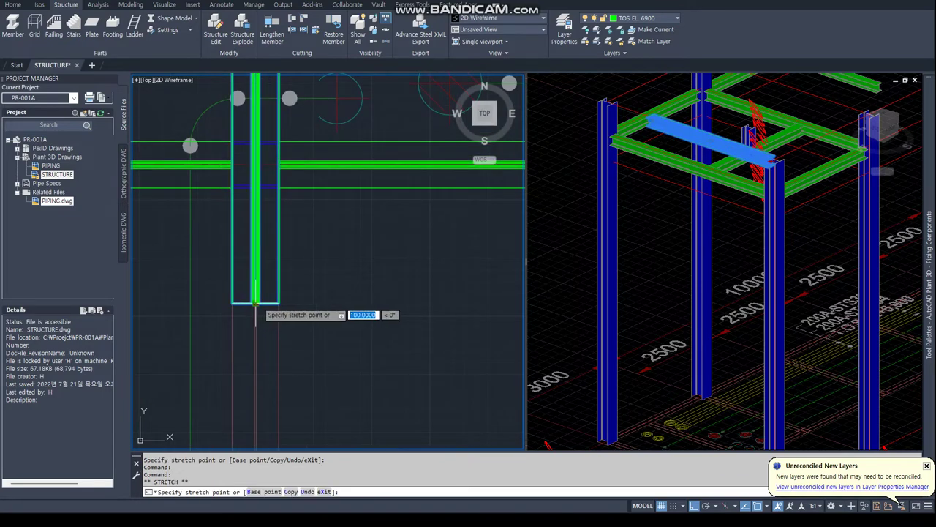
pyautogui.scroll(4, 292, 146)
pyautogui.press('Escape')
pyautogui.press('Escape')
pyautogui.scroll(-3, 292, 168)
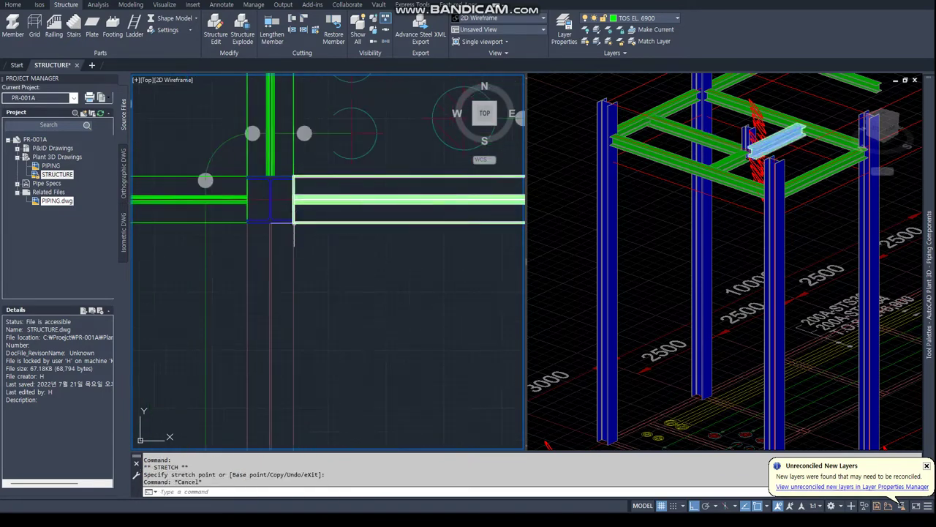
pyautogui.scroll(-3, 296, 190)
# Copy the vertical member below the middle cross beam, toward grid 1
pyautogui.write('co')
pyautogui.press('Return')
pyautogui.click(299, 203)
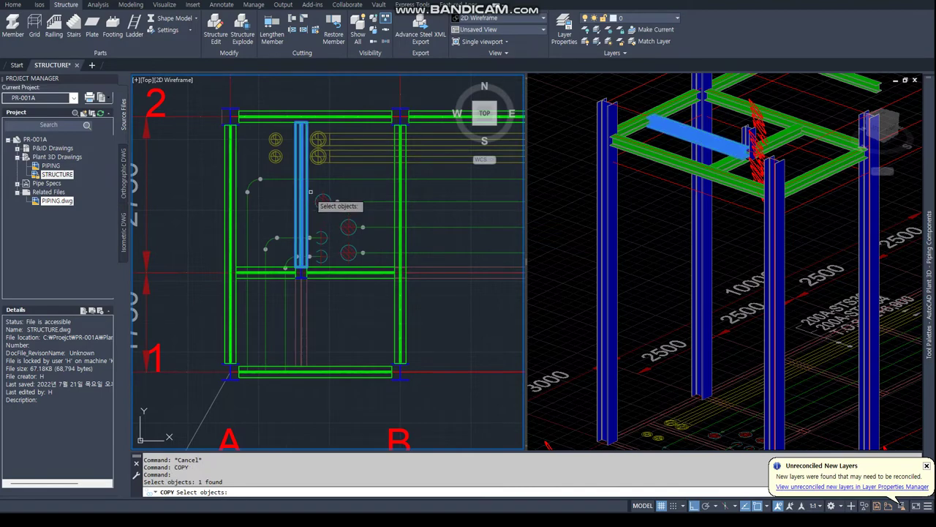
pyautogui.press('Return')
pyautogui.click(347, 179)
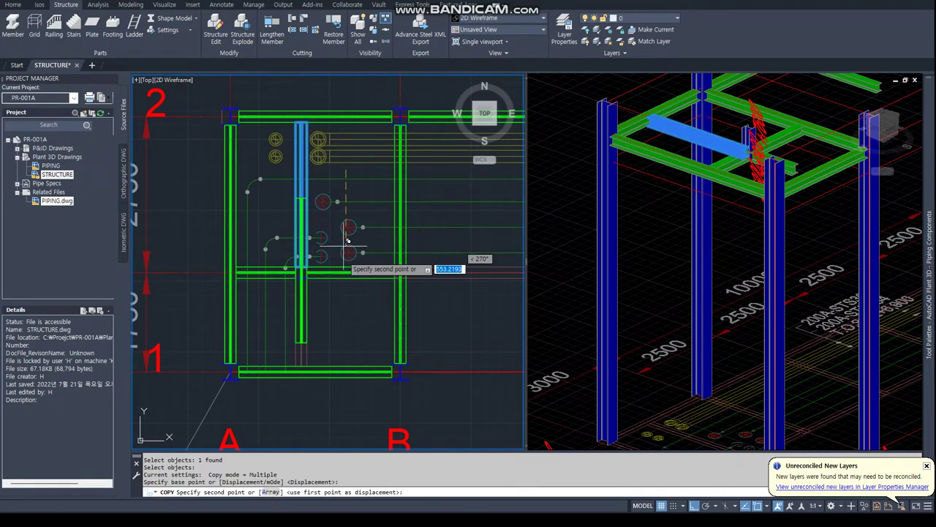
pyautogui.click(346, 330)
pyautogui.press('Escape')
pyautogui.scroll(4, 306, 292)
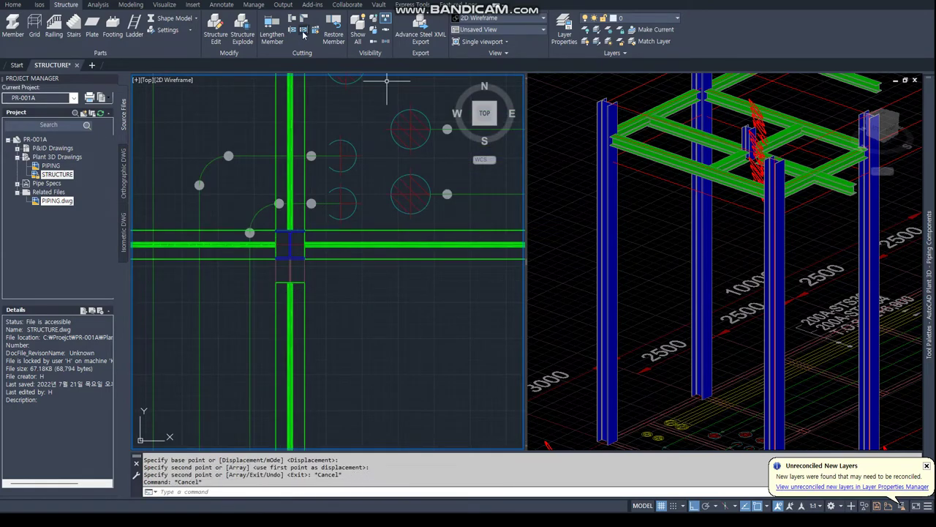
# Trim the member below the middle beam flush with the beam using a two-point plane
pyautogui.click(304, 35)
pyautogui.click(455, 317)
pyautogui.click(281, 268)
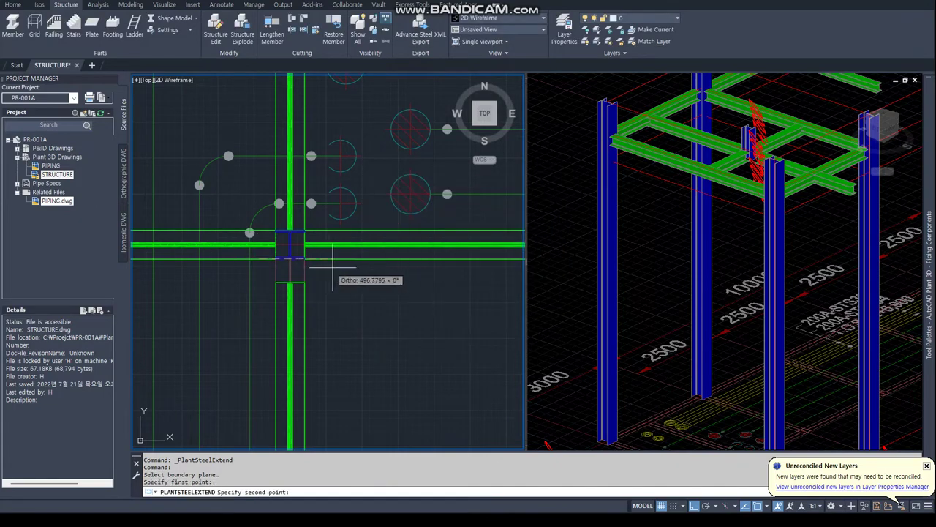
pyautogui.click(333, 268)
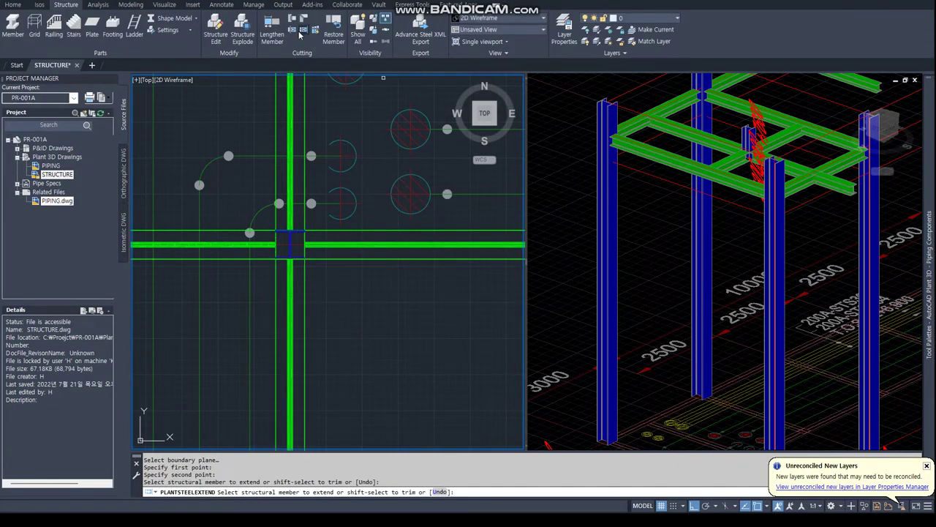
pyautogui.click(450, 316)
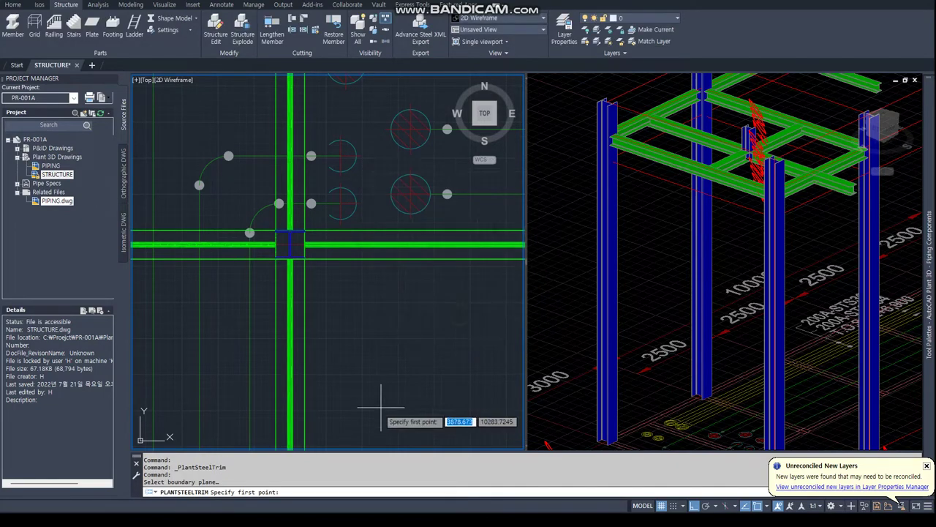
pyautogui.click(320, 205)
pyautogui.click(262, 209)
pyautogui.click(292, 307)
pyautogui.press('Escape')
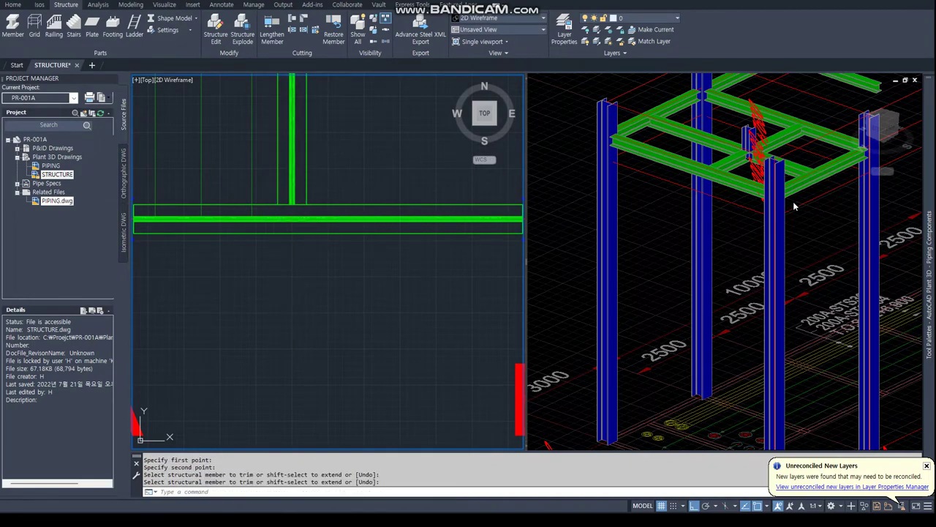
# Inspect the trimmed joint in 3D, then copy the selected member in the plan view
pyautogui.scroll(5, 756, 148)
pyautogui.scroll(3, 755, 147)
pyautogui.scroll(3, 756, 148)
pyautogui.scroll(-5, 761, 146)
pyautogui.keyDown('shift'); pyautogui.moveTo(760, 146); pyautogui.dragTo(779, 139, button='middle'); pyautogui.keyUp('shift')
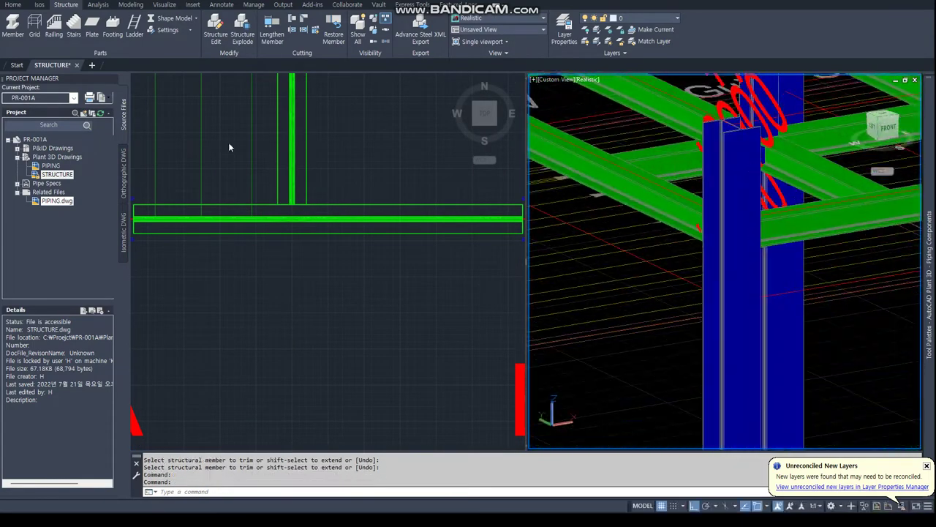
pyautogui.scroll(-5, 779, 139)
pyautogui.click(263, 271)
pyautogui.scroll(-3, 263, 271)
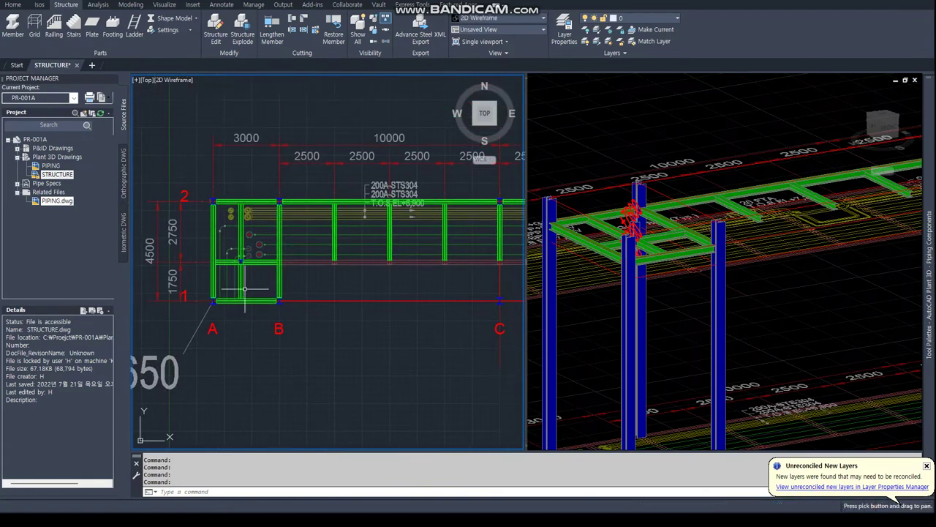
pyautogui.scroll(-2, 263, 271)
pyautogui.scroll(2, 221, 258)
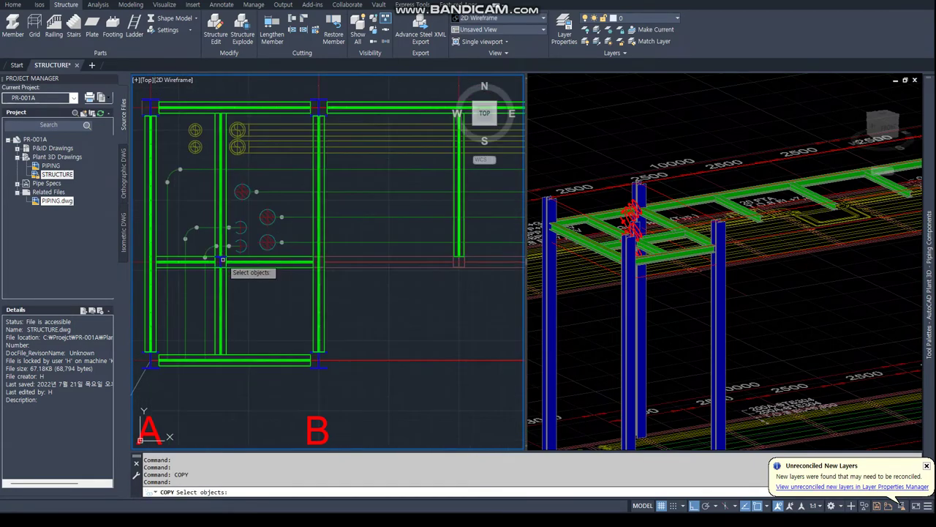
pyautogui.scroll(-3, 221, 260)
pyautogui.press('Return')
pyautogui.click(246, 378)
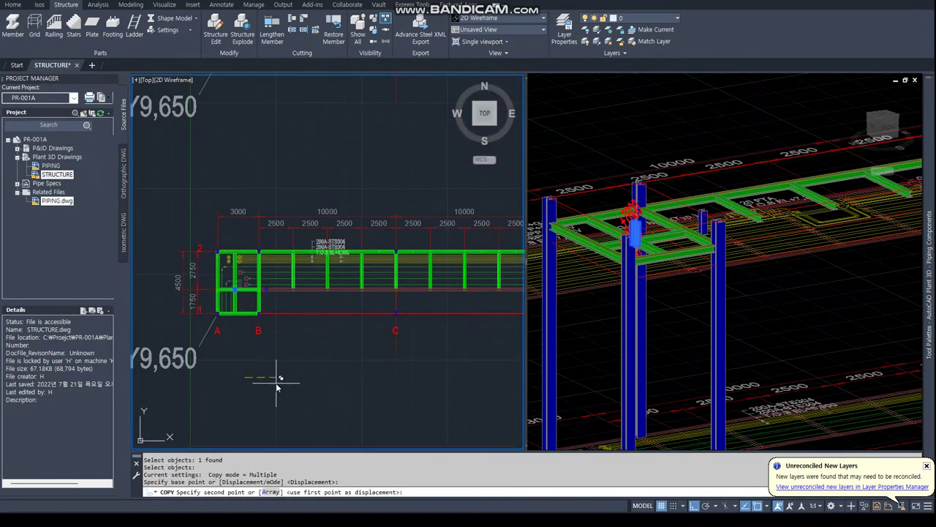
pyautogui.write('1750')
pyautogui.press('Return')
pyautogui.scroll(3, 267, 278)
# Move the short beam 2500 to the right with MOVE
pyautogui.write('m')
pyautogui.press('Return')
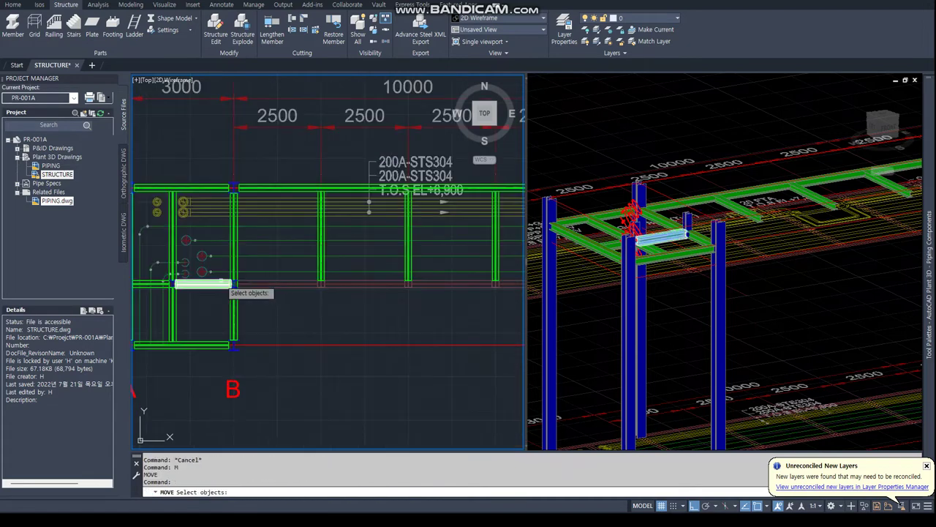
pyautogui.scroll(3, 210, 272)
pyautogui.click(205, 269)
pyautogui.click(300, 351)
pyautogui.press('Return')
pyautogui.click(307, 354)
pyautogui.scroll(-3, 337, 370)
pyautogui.write('2')
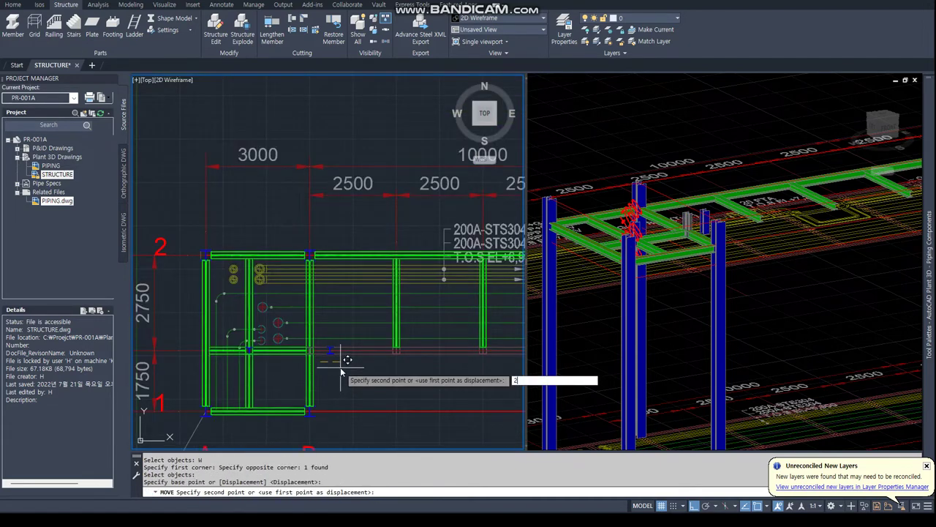
pyautogui.press('Return')
pyautogui.press('Escape')
pyautogui.press('Escape')
# Begin copying a member, then cancel the copy and clear the selection
pyautogui.write('y')
pyautogui.press('Return')
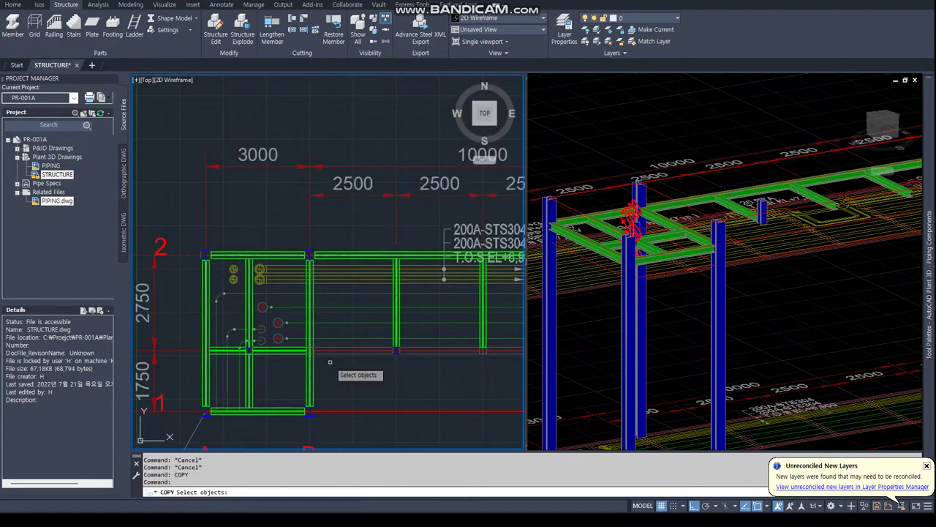
pyautogui.click(291, 351)
pyautogui.press('Return')
pyautogui.click(248, 351)
pyautogui.scroll(5, 344, 376)
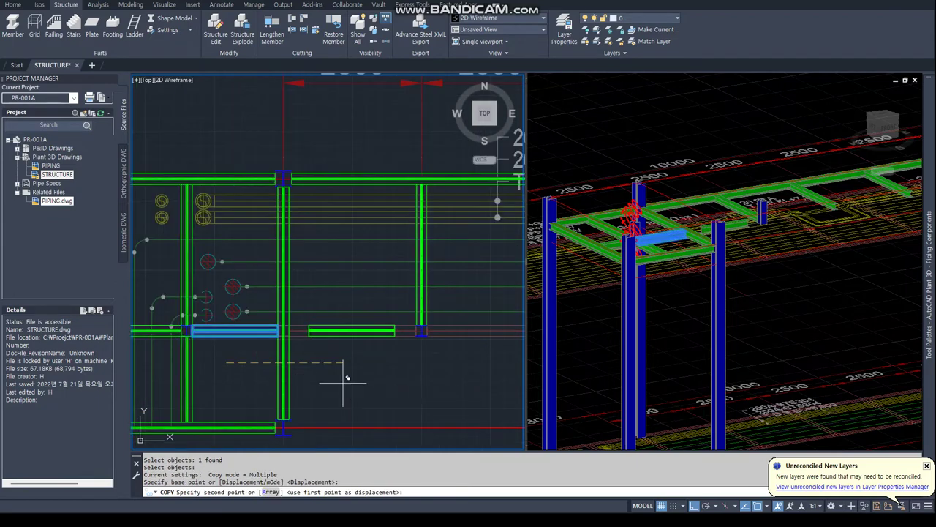
pyautogui.press('Escape')
pyautogui.click(320, 299)
pyautogui.scroll(-2, 300, 297)
# Copy the small post at the middle beam junction 1750 away
pyautogui.press('Escape')
pyautogui.write('copu')
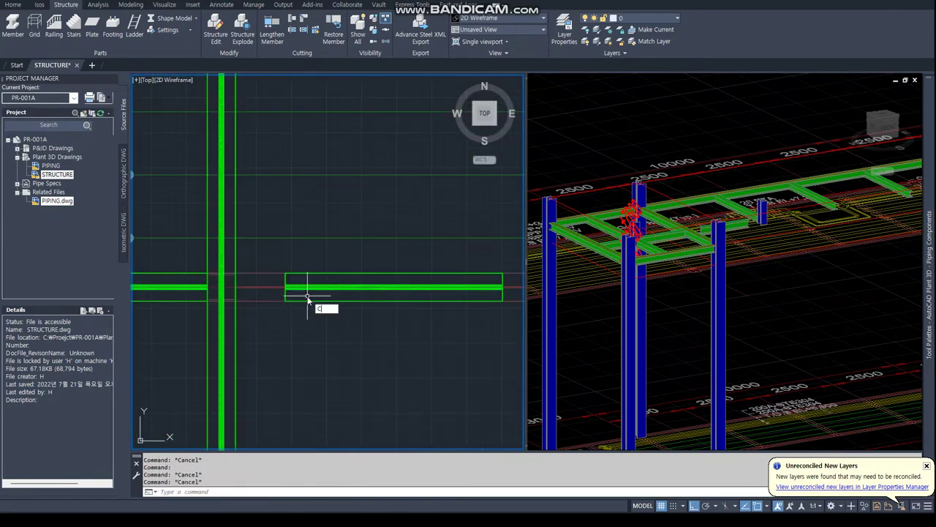
pyautogui.press('Return')
pyautogui.scroll(-2, 234, 303)
pyautogui.write('copy')
pyautogui.press('Return')
pyautogui.moveTo(230, 306); pyautogui.dragTo(275, 304, button='middle')
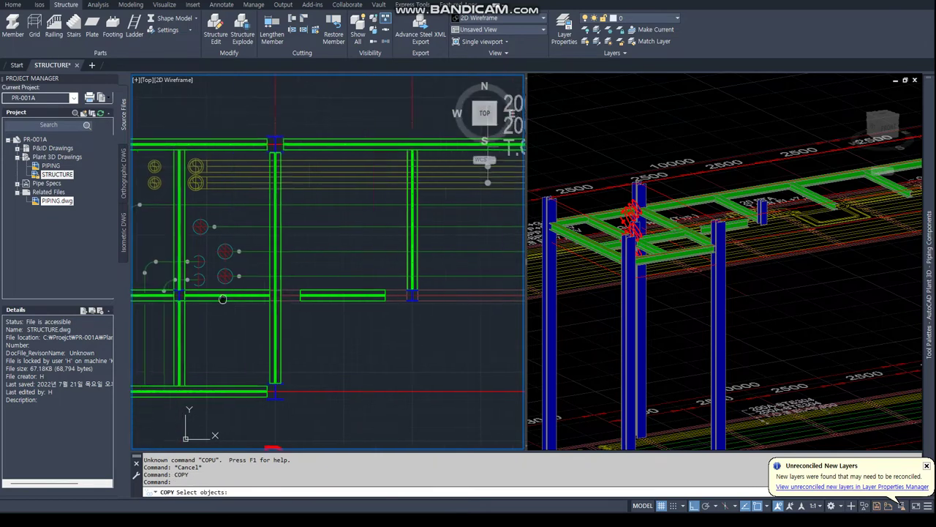
pyautogui.write('w')
pyautogui.press('Return')
pyautogui.click(192, 308)
pyautogui.press('Return')
pyautogui.click(178, 295)
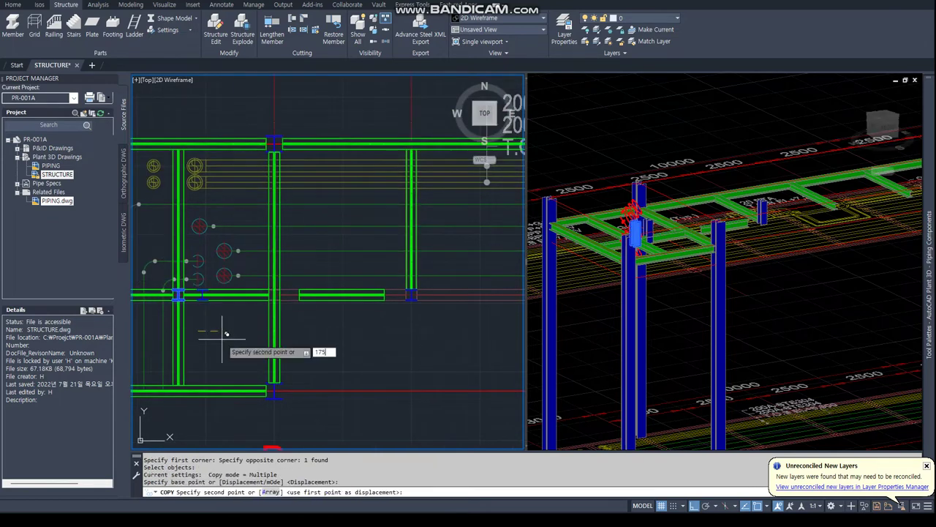
pyautogui.write('0')
pyautogui.press('Return')
pyautogui.press('Return')
# Orbit the 3D view to check the new copy and clear the pending selection
pyautogui.scroll(3, 242, 315)
pyautogui.scroll(2, 242, 315)
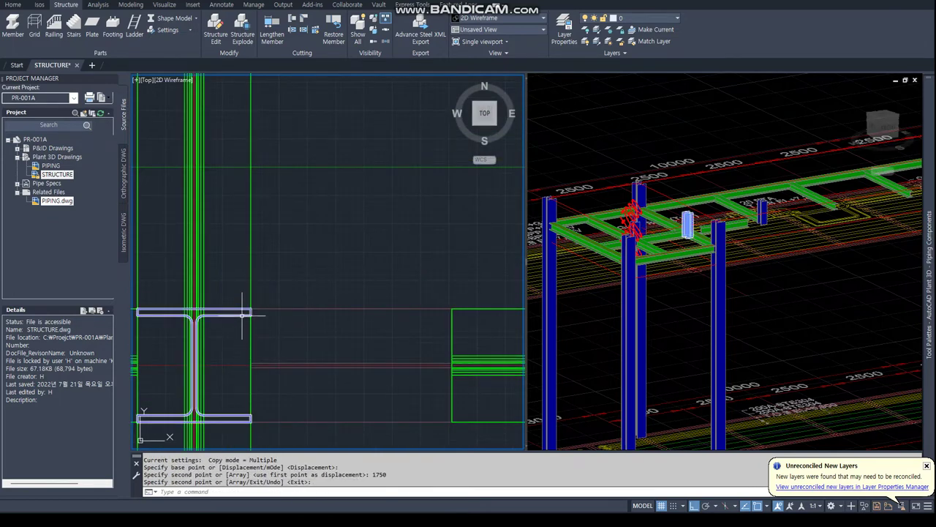
pyautogui.scroll(-3, 242, 315)
pyautogui.click(703, 249)
pyautogui.scroll(3, 702, 249)
pyautogui.keyDown('shift'); pyautogui.moveTo(673, 234); pyautogui.dragTo(731, 264, button='middle'); pyautogui.keyUp('shift')
pyautogui.click(310, 317)
pyautogui.scroll(-2, 323, 330)
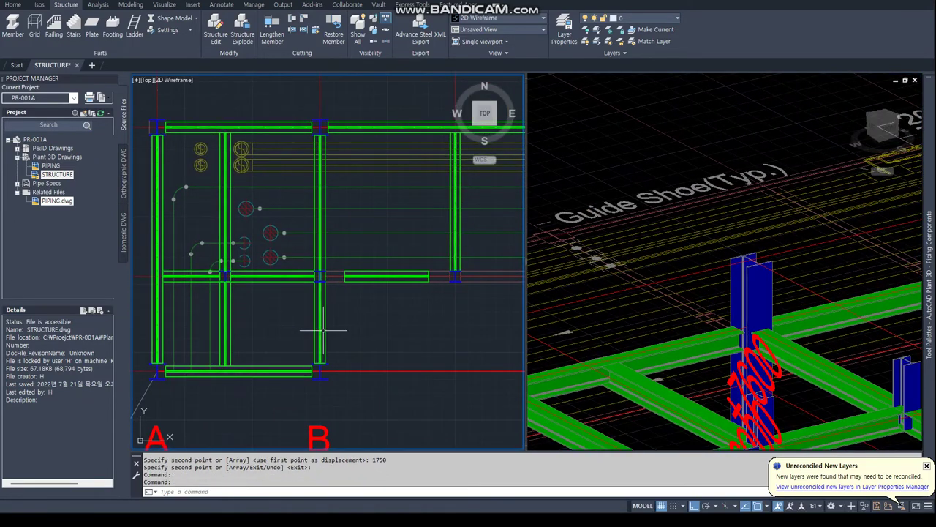
pyautogui.press('Escape')
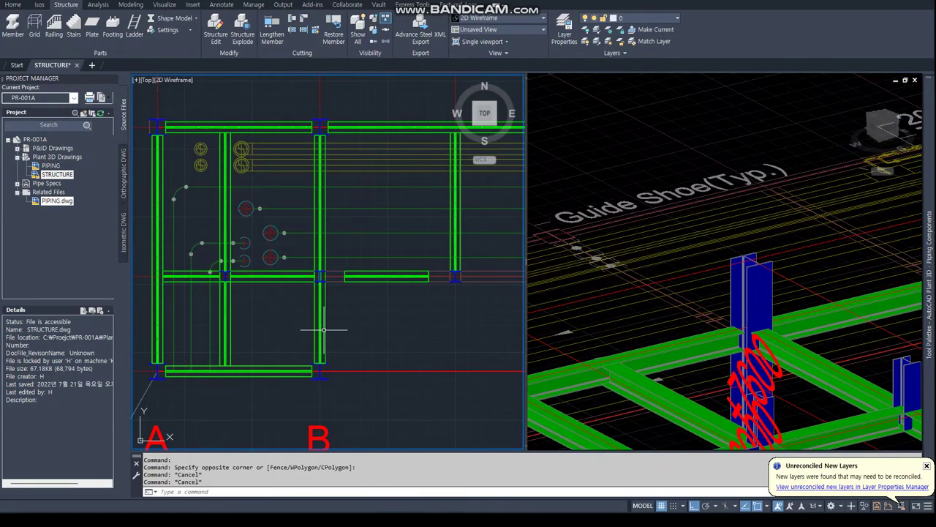
pyautogui.press('Escape')
pyautogui.press('Escape')
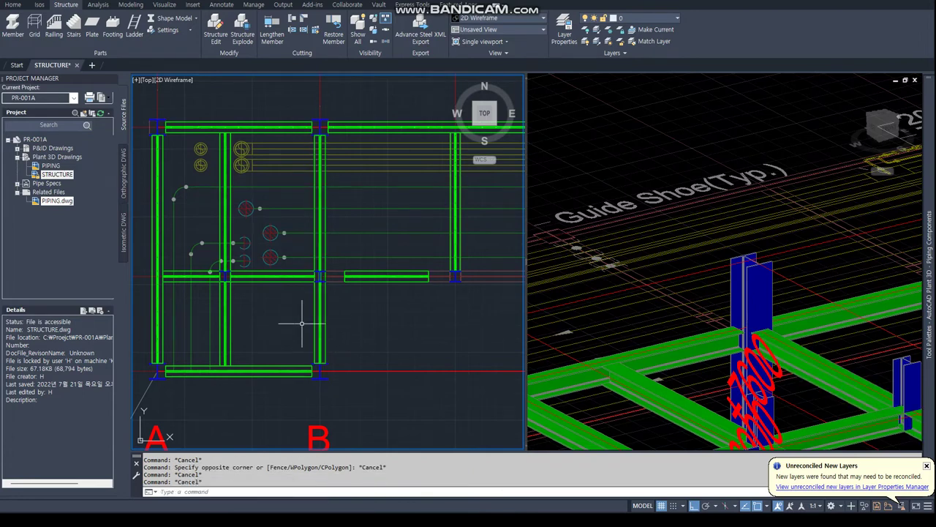
# Try stretching the vertical member on grid B, then cancel the edit
pyautogui.click(322, 306)
pyautogui.click(323, 359)
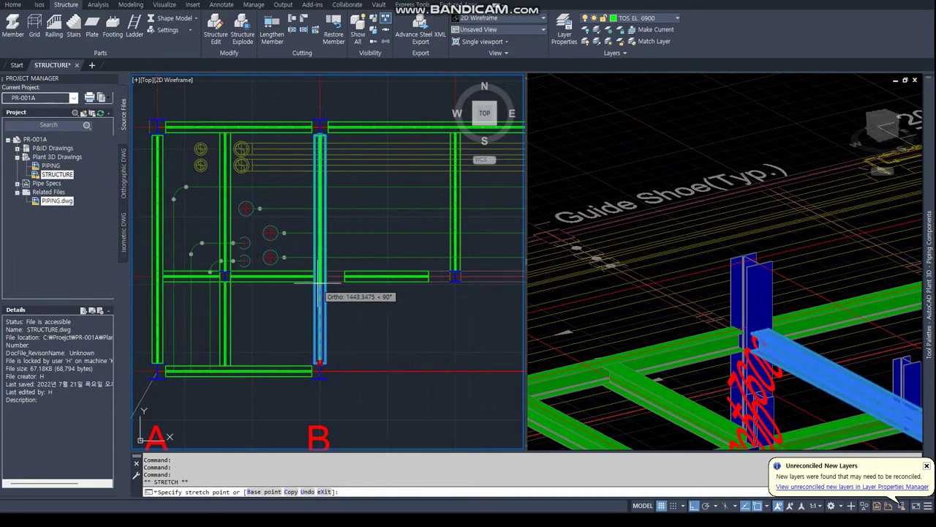
pyautogui.scroll(4, 321, 278)
pyautogui.press('Escape')
pyautogui.press('Escape')
pyautogui.scroll(-3, 322, 278)
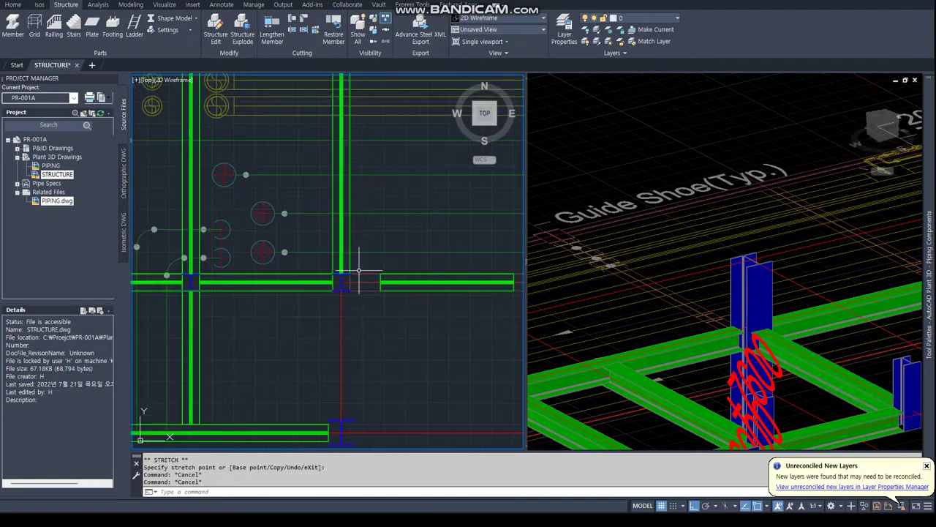
pyautogui.scroll(-2, 236, 303)
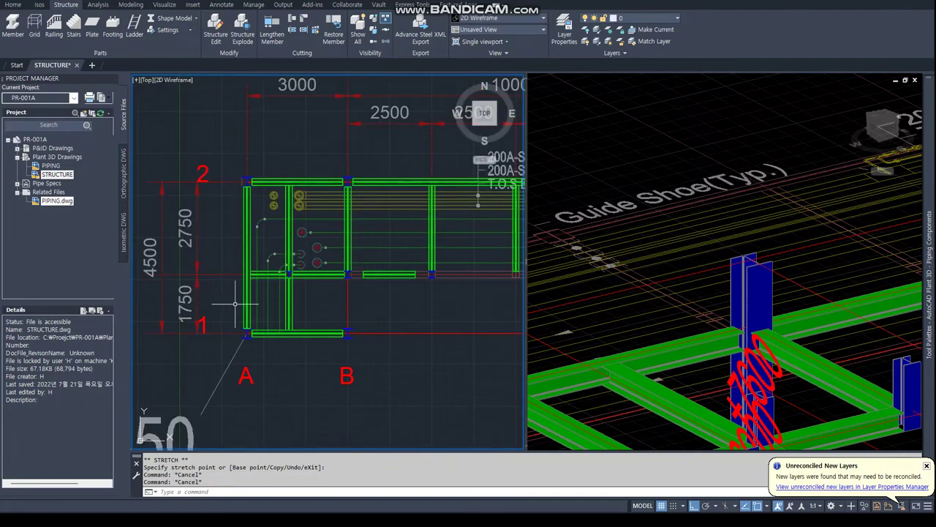
# Copy the member below the middle beam 1750 into the A–B bay
pyautogui.click(289, 304)
pyautogui.press('Return')
pyautogui.click(313, 301)
pyautogui.write('50')
pyautogui.press('Return')
pyautogui.press('Escape')
pyautogui.press('Escape')
pyautogui.scroll(5, 324, 312)
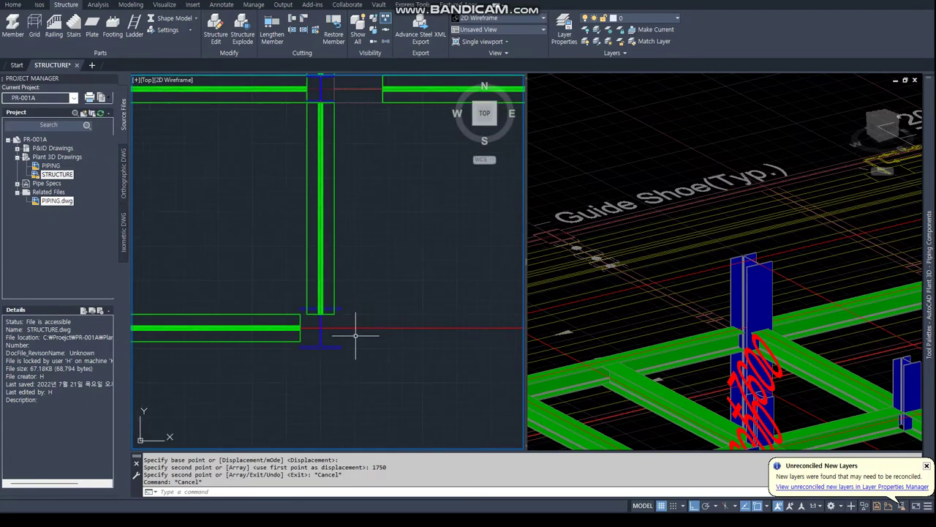
# Trim the vertical member back to the beam with a two-point trim plane
pyautogui.click(292, 31)
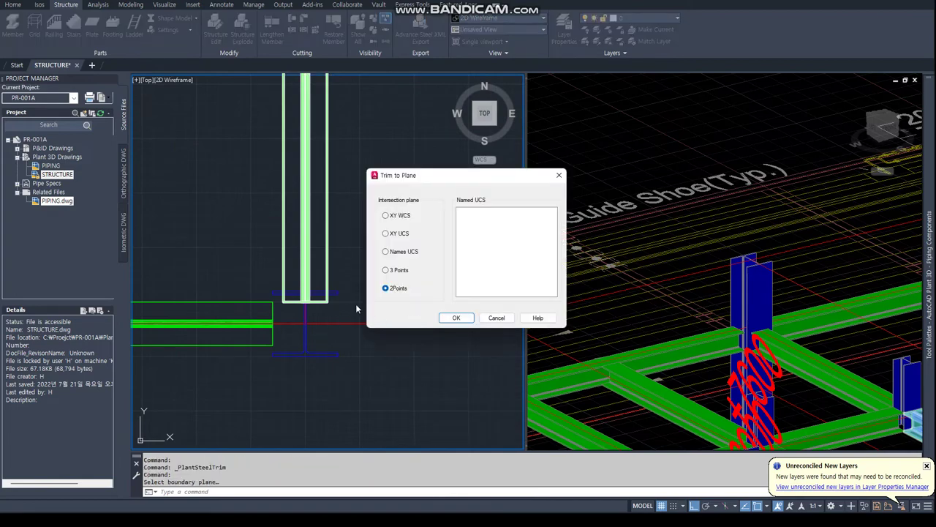
pyautogui.click(443, 318)
pyautogui.click(313, 301)
pyautogui.click(263, 302)
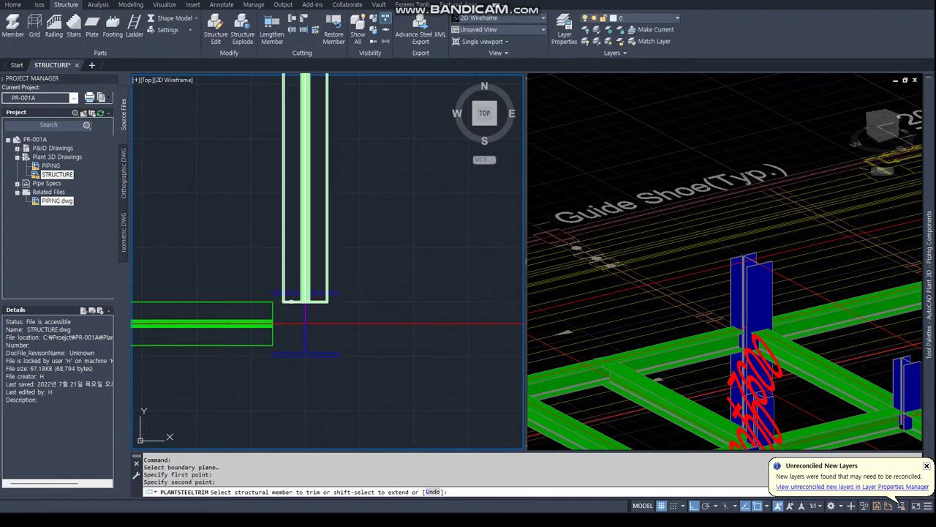
pyautogui.click(306, 278)
pyautogui.press('Return')
pyautogui.scroll(-3, 310, 261)
pyautogui.scroll(4, 309, 262)
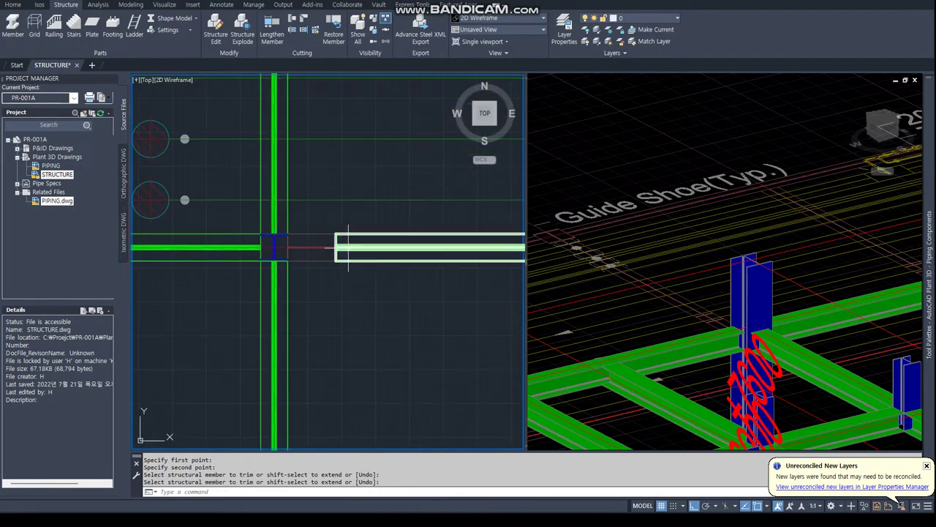
# Stretch a beam end to a new point, then undo the stretch
pyautogui.click(336, 247)
pyautogui.scroll(3, 290, 254)
pyautogui.click(290, 254)
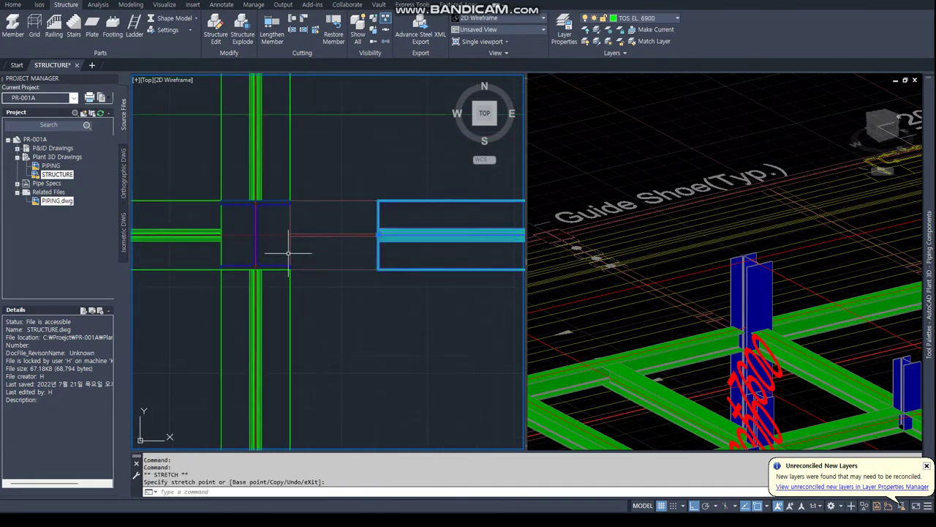
pyautogui.write('u')
pyautogui.press('Return')
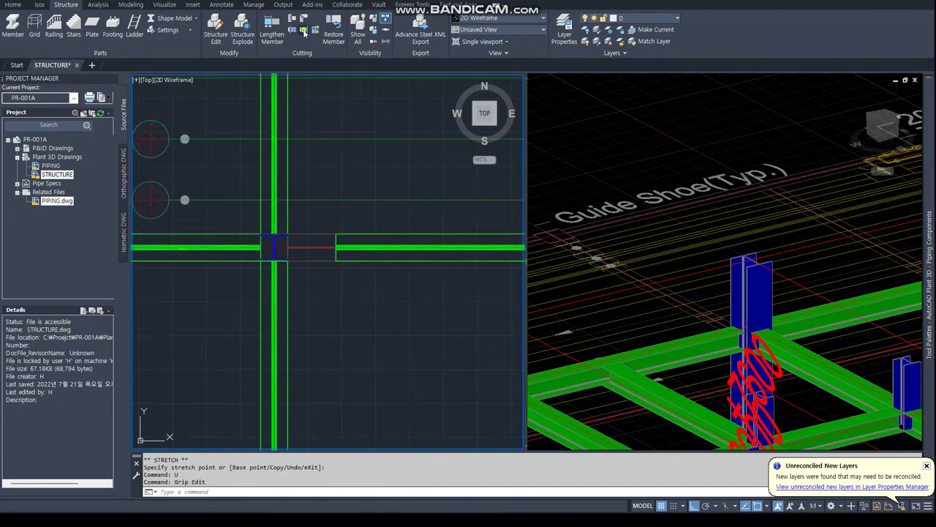
# Extend the right beam to a two-point boundary plane
pyautogui.click(304, 31)
pyautogui.click(457, 320)
pyautogui.click(287, 241)
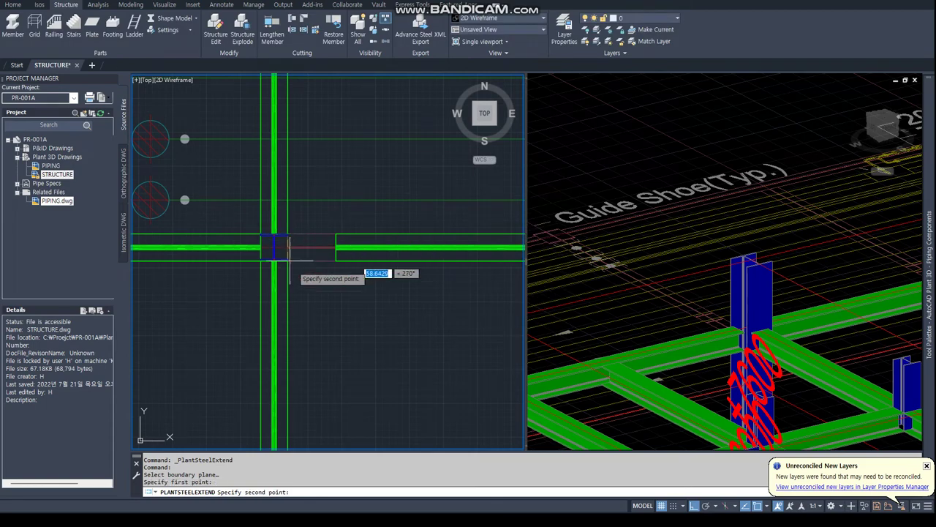
pyautogui.click(288, 293)
pyautogui.click(410, 247)
pyautogui.scroll(-3, 373, 267)
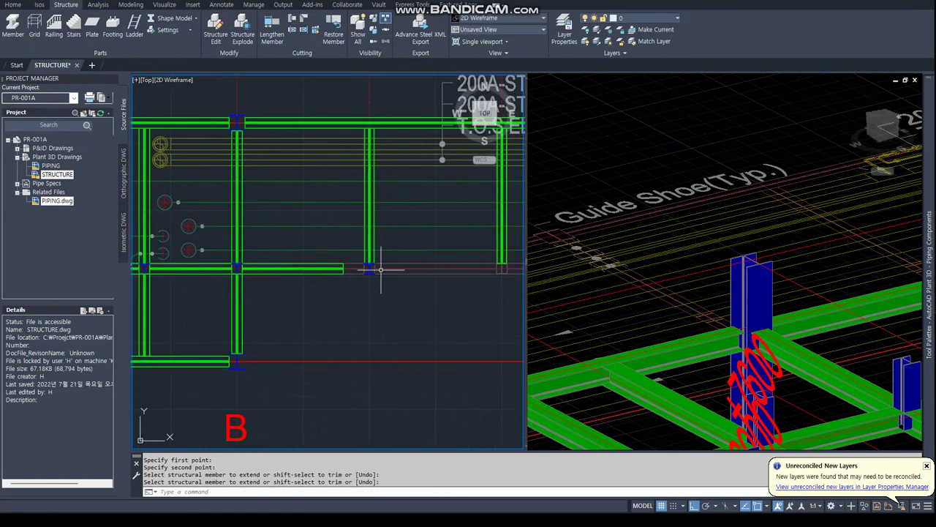
pyautogui.scroll(4, 373, 267)
pyautogui.press('Return')
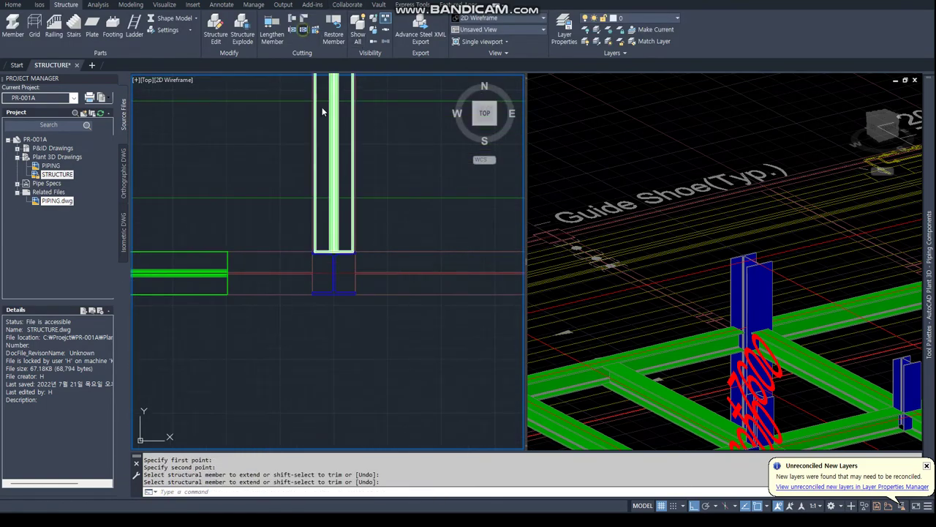
# Extend the left beam to a plane at the column face
pyautogui.press('Return')
pyautogui.click(457, 317)
pyautogui.click(315, 253)
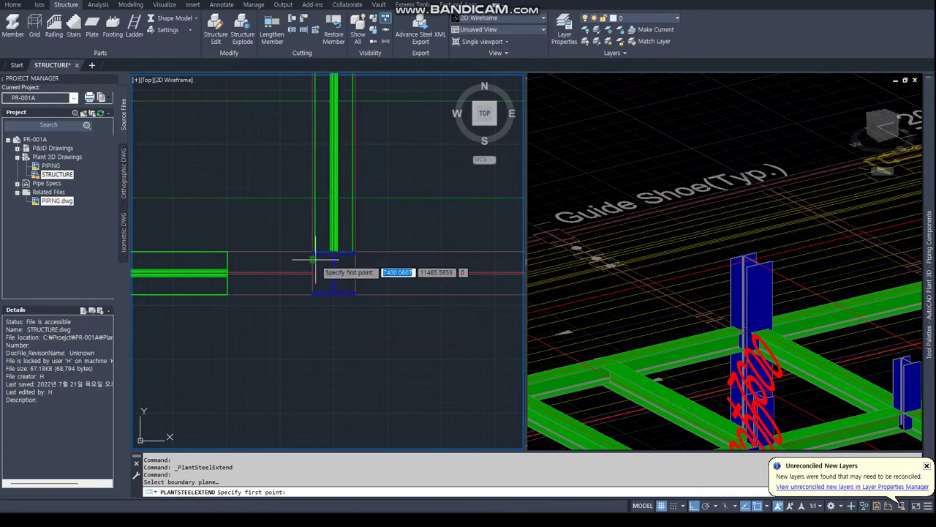
pyautogui.click(315, 293)
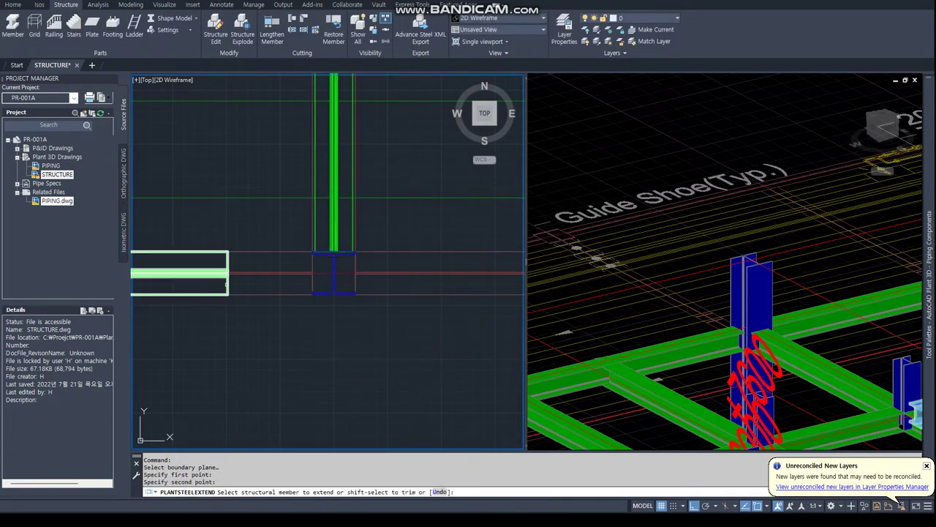
pyautogui.click(212, 273)
pyautogui.press('Return')
pyautogui.scroll(-3, 296, 281)
# Select the short green beam and an adjacent member for copying
pyautogui.press('Return')
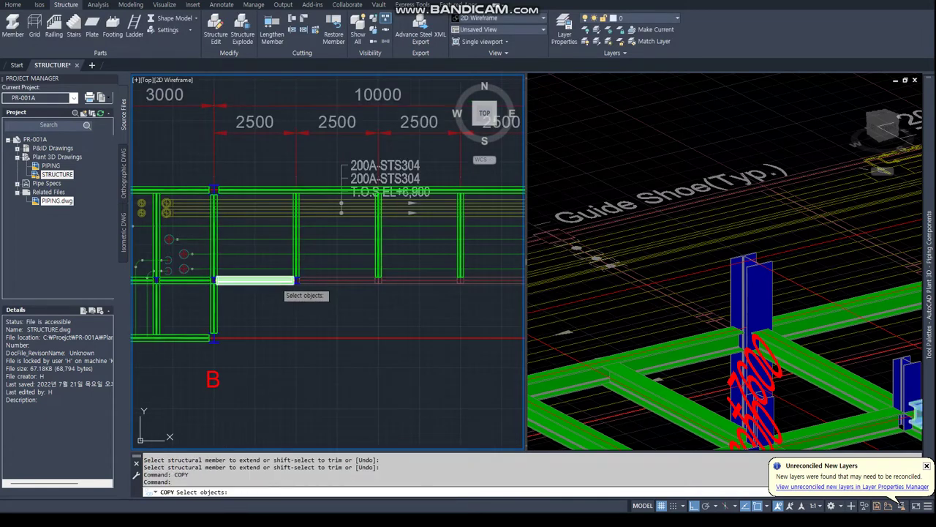
pyautogui.click(270, 282)
pyautogui.write('W')
pyautogui.press('Return')
pyautogui.moveTo(278, 271); pyautogui.dragTo(329, 297)
pyautogui.scroll(-3, 319, 302)
pyautogui.press('Return')
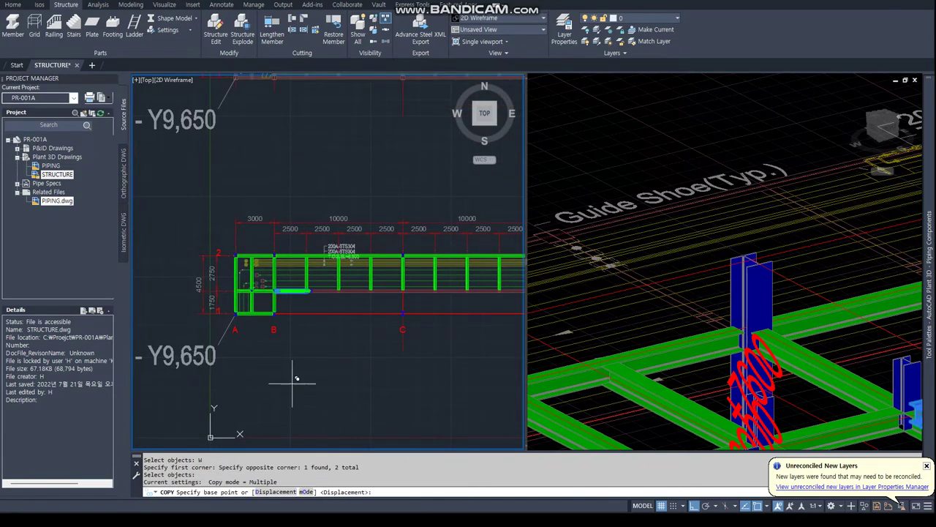
# Copy the selected beams 2700, 5000 and 7500 along the rack
pyautogui.click(287, 383)
pyautogui.write('2700')
pyautogui.press('Return')
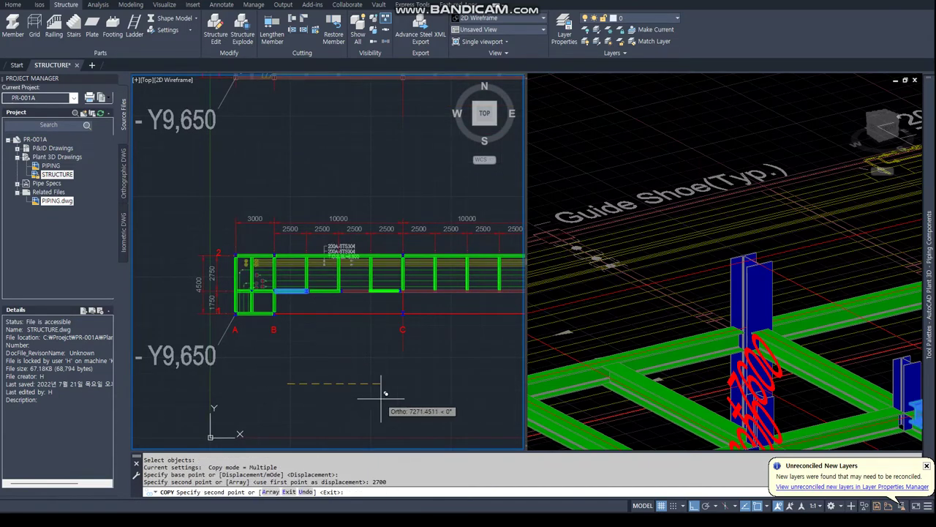
pyautogui.write('000')
pyautogui.press('Return')
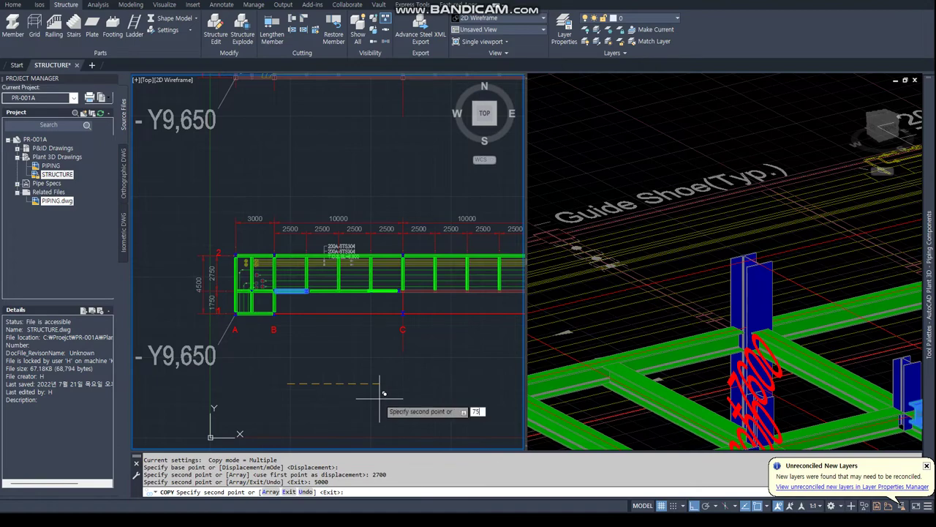
pyautogui.write('7500')
pyautogui.press('Return')
pyautogui.scroll(2, 397, 316)
pyautogui.press('Return')
pyautogui.press('Return')
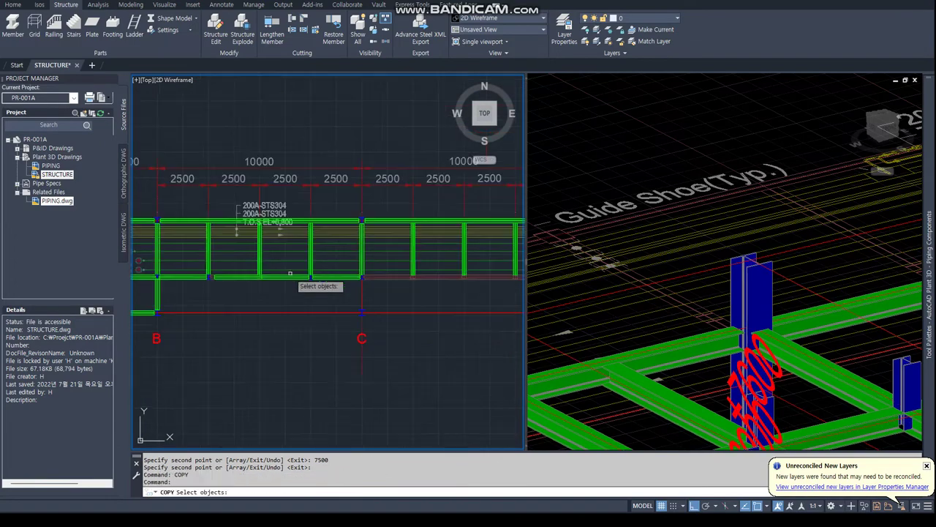
# Window-select the lower beams for another copy, then cancel the selection
pyautogui.scroll(-1, 267, 298)
pyautogui.write('w')
pyautogui.press('Return')
pyautogui.click(207, 324)
pyautogui.click(505, 238)
pyautogui.click(245, 285)
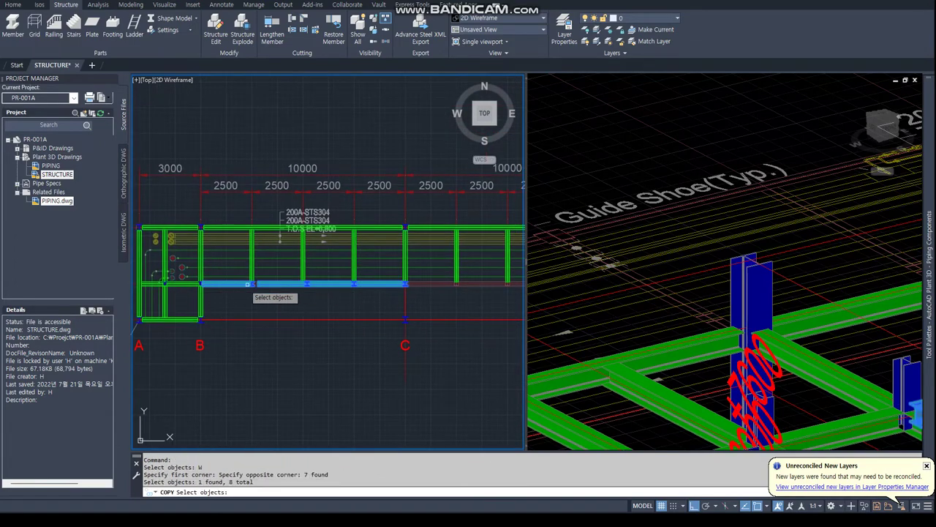
pyautogui.scroll(3, 229, 343)
pyautogui.scroll(-2, 228, 344)
pyautogui.press('Escape')
pyautogui.write(',')
pyautogui.press('Return')
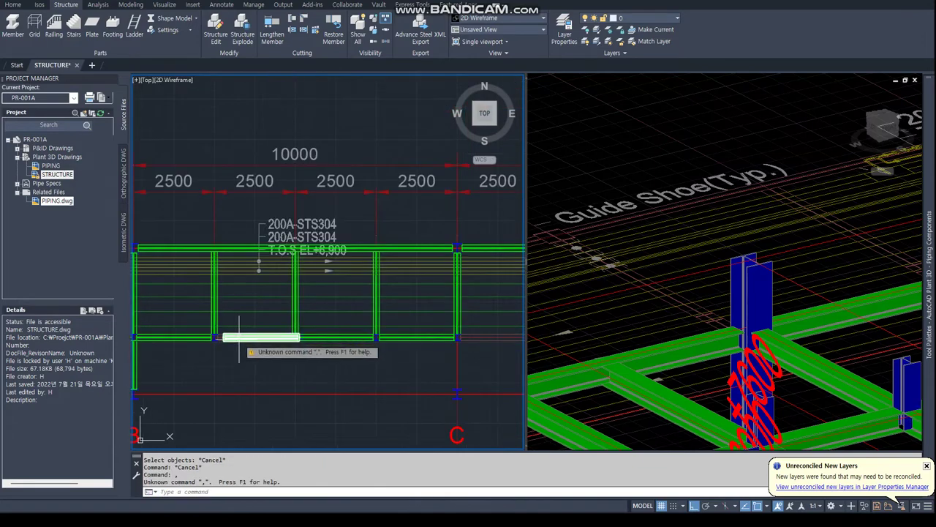
pyautogui.press('Escape')
pyautogui.press('Escape')
# Start moving two lower beams, then cancel the move
pyautogui.scroll(2, 358, 354)
pyautogui.scroll(3, 359, 354)
pyautogui.scroll(-1, 386, 318)
pyautogui.scroll(-1, 299, 318)
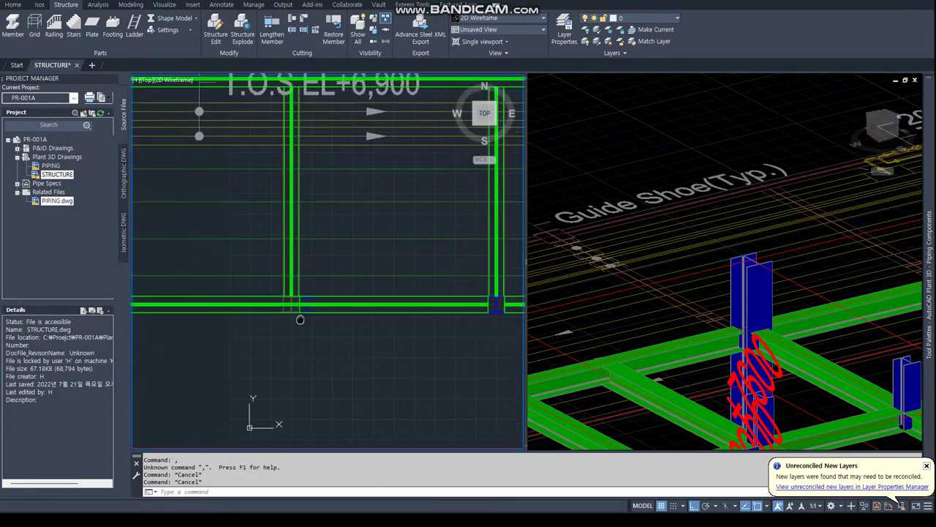
pyautogui.scroll(2, 325, 304)
pyautogui.write('m')
pyautogui.press('Return')
pyautogui.click(324, 291)
pyautogui.click(304, 296)
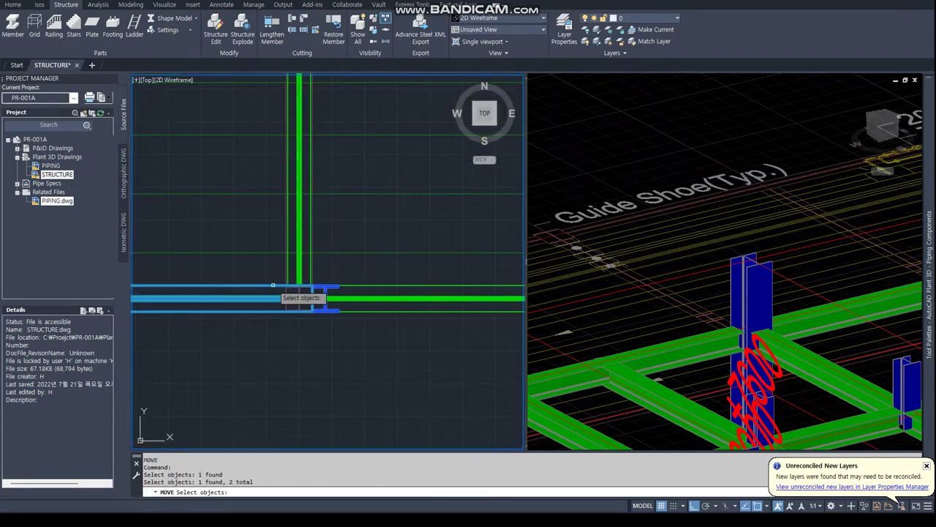
pyautogui.press('Escape')
# Erase the extra short beam in the B–C bay
pyautogui.write('e')
pyautogui.press('Return')
pyautogui.click(318, 293)
pyautogui.scroll(-2, 324, 299)
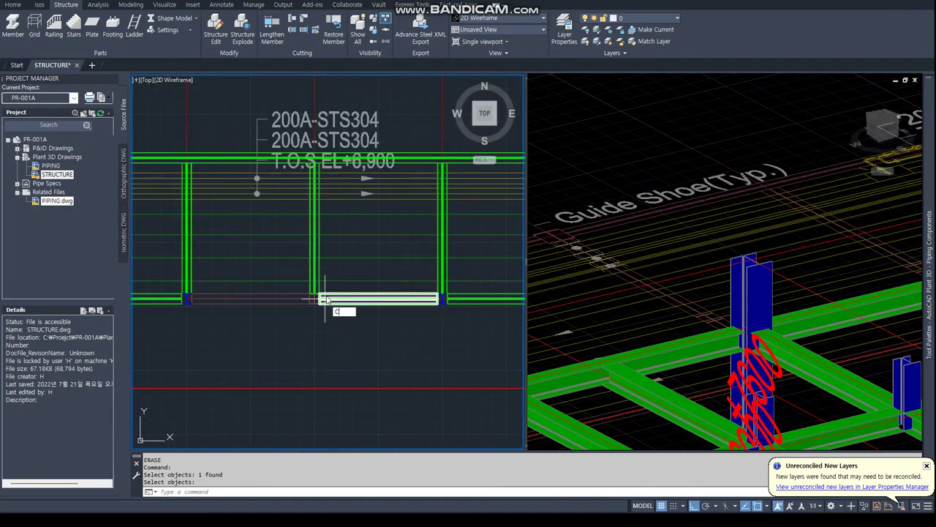
# Copy the remaining short beam 2500 along to close the gap
pyautogui.click(428, 291)
pyautogui.click(488, 304)
pyautogui.press('Return')
pyautogui.click(425, 337)
pyautogui.write('2500')
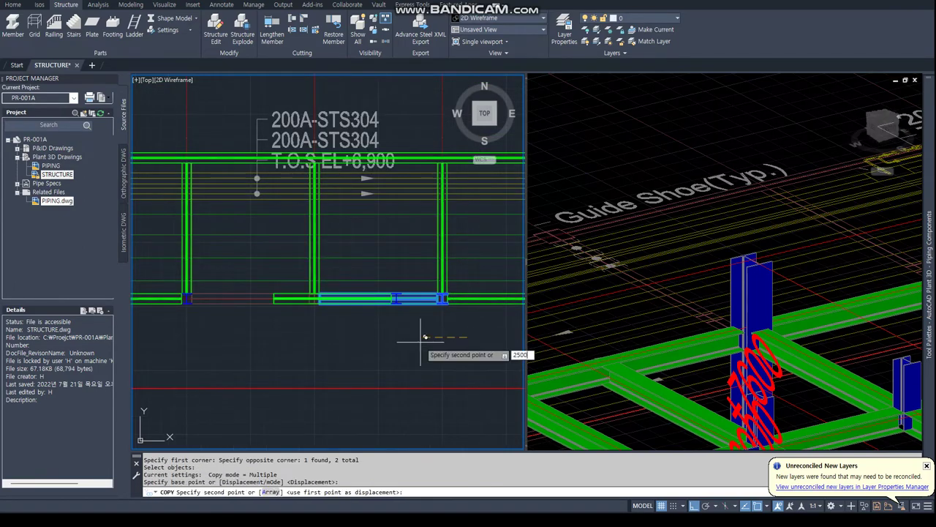
pyautogui.press('Return')
pyautogui.press('Return')
pyautogui.scroll(-3, 395, 312)
pyautogui.scroll(3, 395, 312)
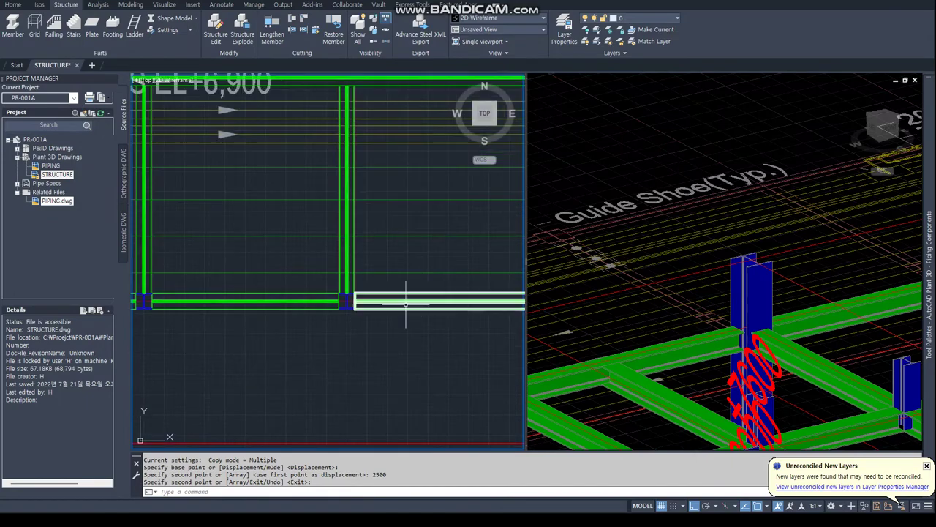
pyautogui.scroll(-2, 394, 312)
pyautogui.write('y')
pyautogui.press('Return')
# Window-select the lower beam row of the B–C bay plus one extra member
pyautogui.write('w')
pyautogui.press('Return')
pyautogui.click(192, 293)
pyautogui.click(523, 377)
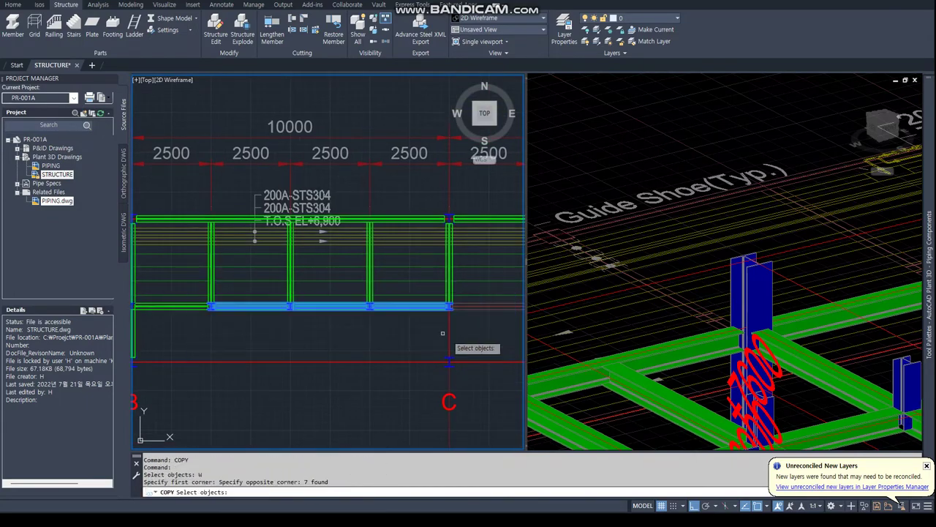
pyautogui.click(176, 306)
pyautogui.scroll(-5, 211, 307)
# Copy the lower beam row along the rack at 10000, 20000, 30000, 40000 and 50000
pyautogui.press('Return')
pyautogui.click(184, 360)
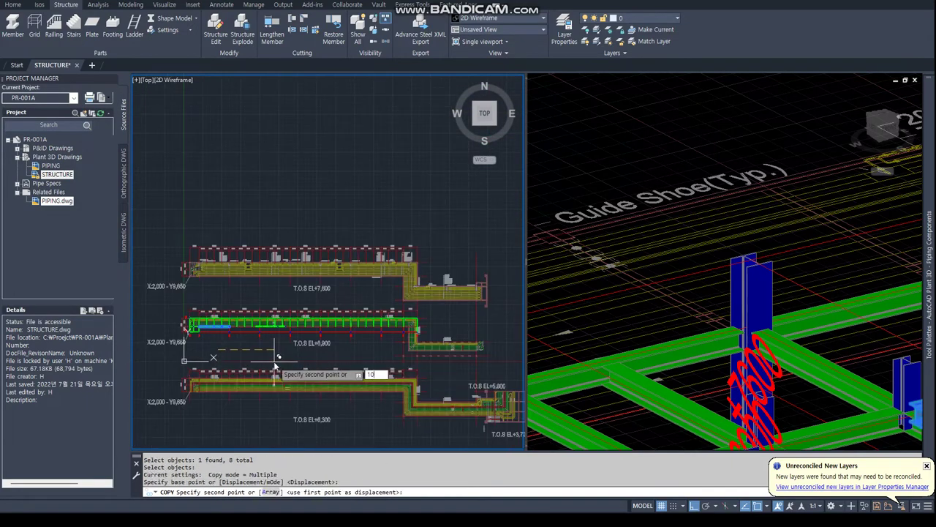
pyautogui.write('10000')
pyautogui.press('Return')
pyautogui.write('200')
pyautogui.press('Return')
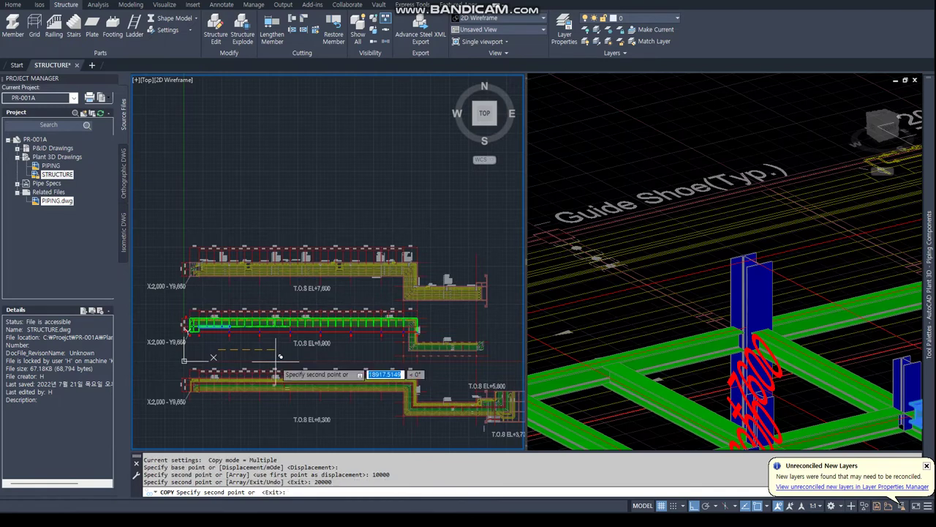
pyautogui.press('Return')
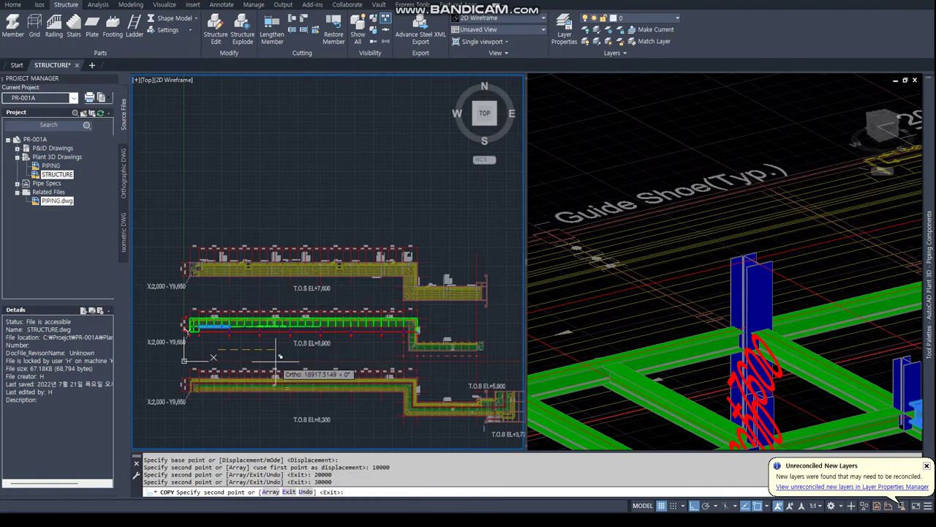
pyautogui.press('Return')
pyautogui.write('5')
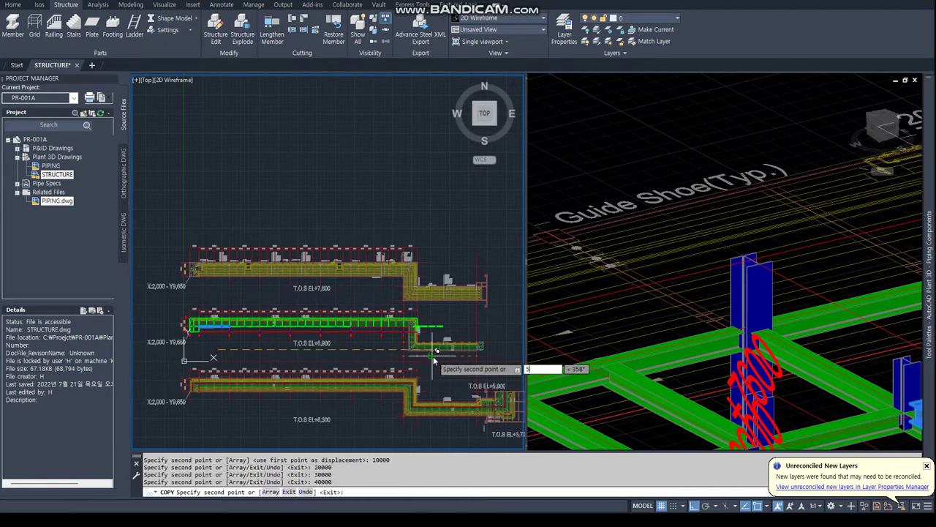
pyautogui.press('Return')
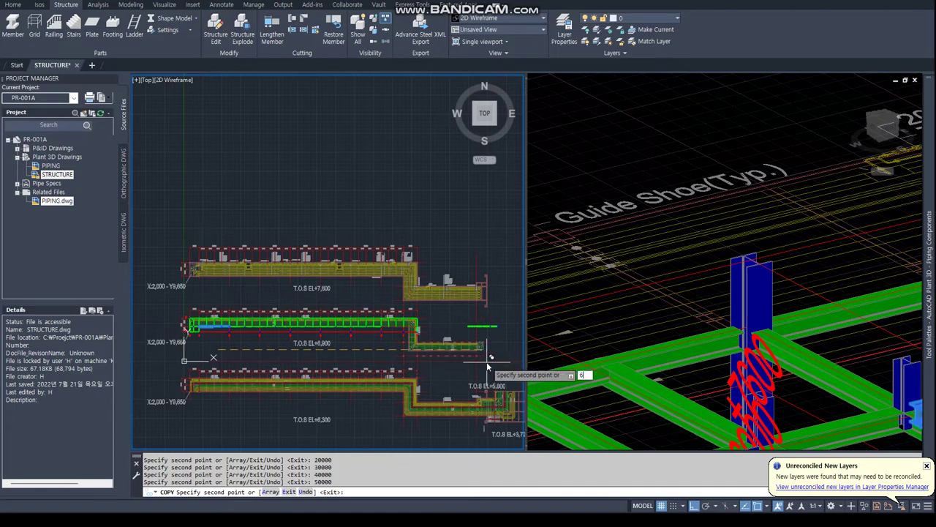
pyautogui.write('0000')
pyautogui.press('Return')
pyautogui.press('Return')
# Pan to the far end of the rack to check the copied rows, then end the command
pyautogui.scroll(4, 454, 364)
pyautogui.scroll(3, 454, 363)
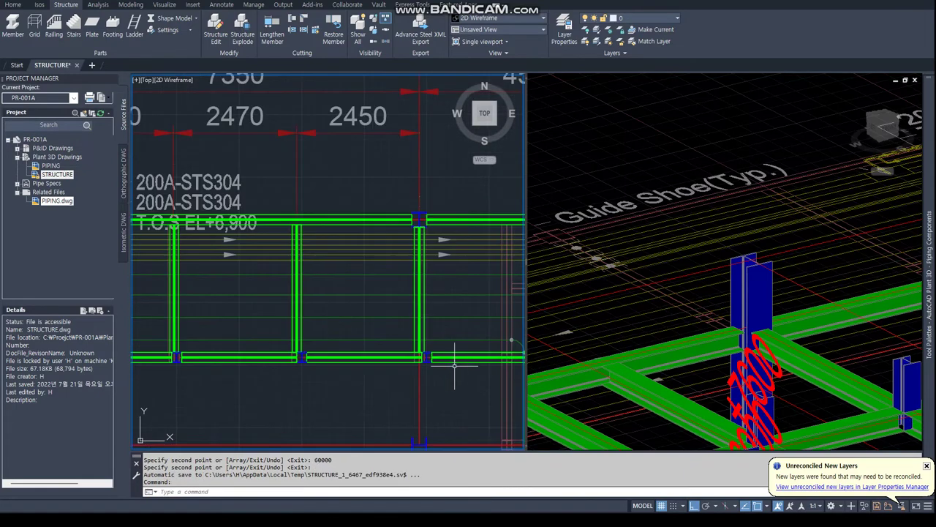
pyautogui.moveTo(319, 364); pyautogui.dragTo(485, 346, button='middle')
pyautogui.moveTo(342, 278)
pyautogui.mouseDown(button='middle')
pyautogui.moveTo(342, 317)
pyautogui.moveTo(267, 297)
pyautogui.mouseUp(button='middle')
pyautogui.scroll(-2, 307, 315)
pyautogui.press('Escape')
pyautogui.press('Escape')
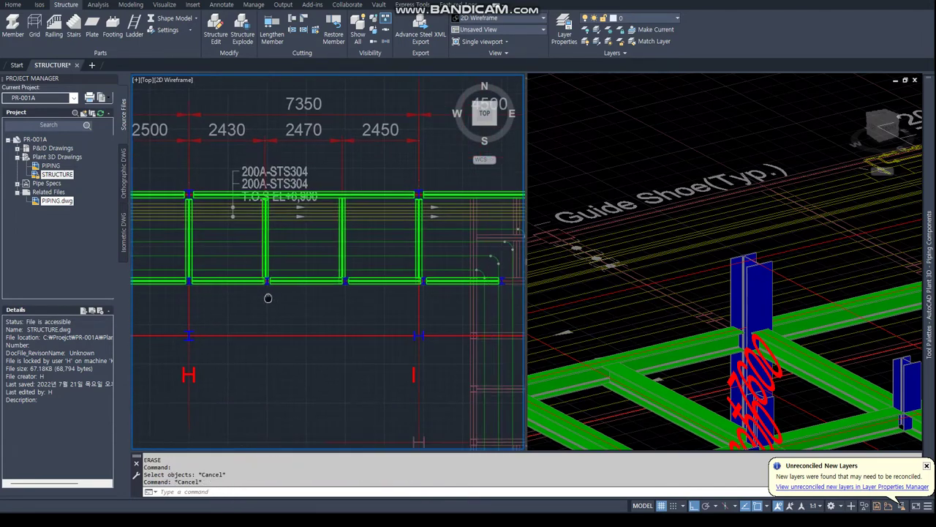
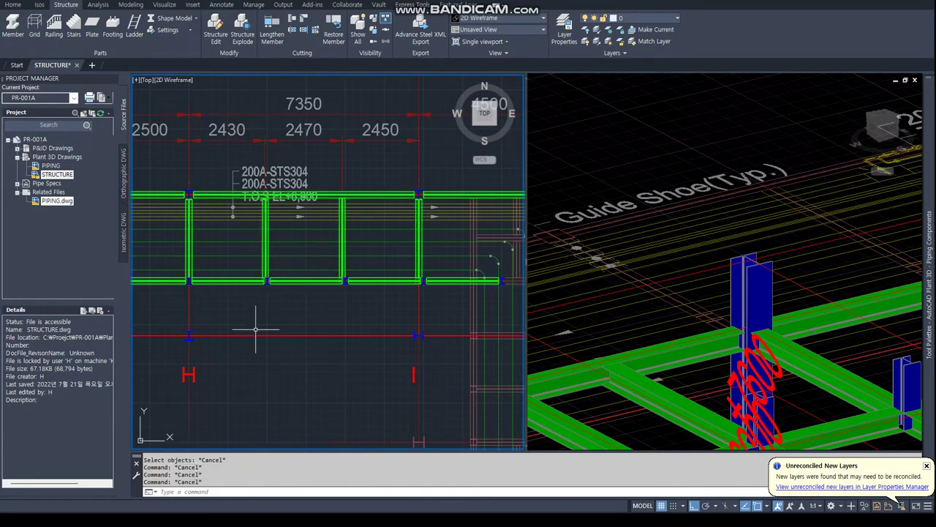
# Erase the stray extra column from the pipe-rack plan
pyautogui.scroll(2, 269, 253)
pyautogui.scroll(2, 309, 297)
pyautogui.scroll(1, 344, 261)
pyautogui.press('Escape')
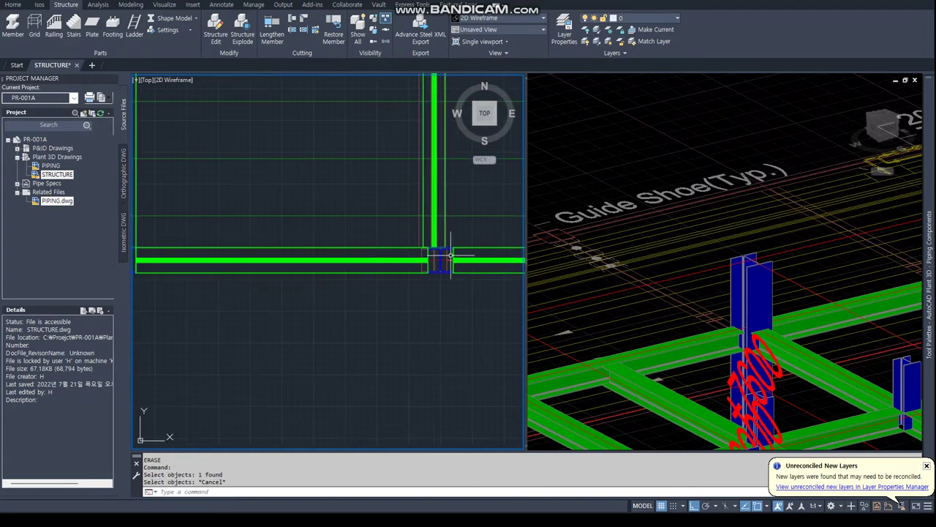
pyautogui.scroll(-3, 432, 274)
pyautogui.press('Return')
# Try a first column copy with a typed distance, then cancel it
pyautogui.press('Return')
pyautogui.write('W')
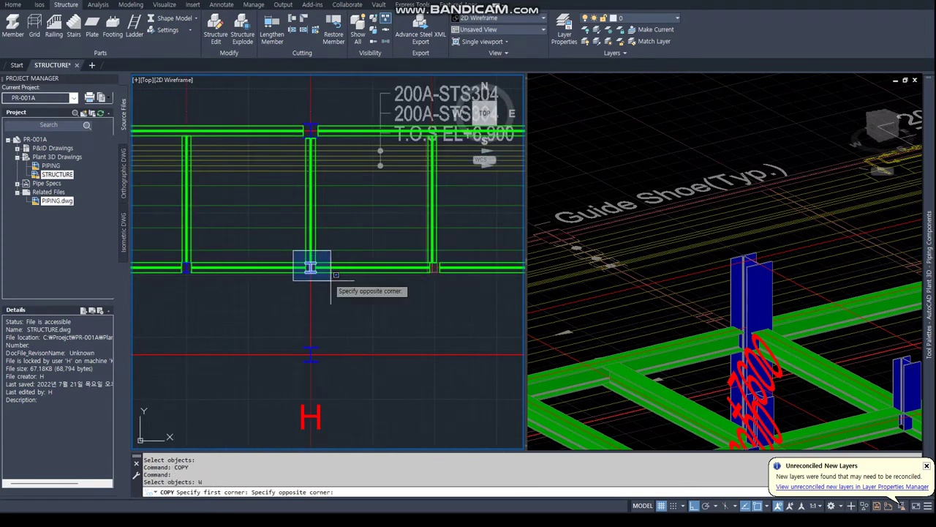
pyautogui.click(311, 268)
pyautogui.press('Return')
pyautogui.press('Escape')
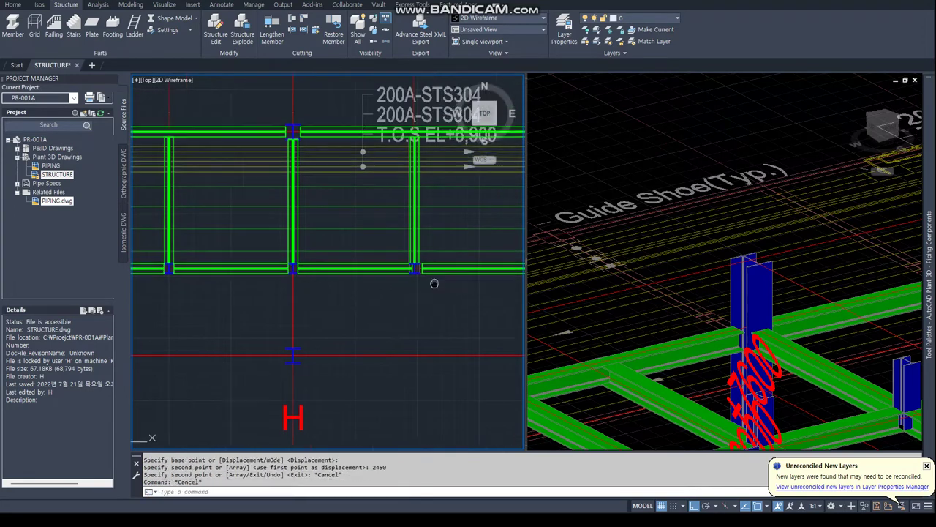
pyautogui.press('Return')
pyautogui.scroll(-3, 343, 286)
pyautogui.write('W')
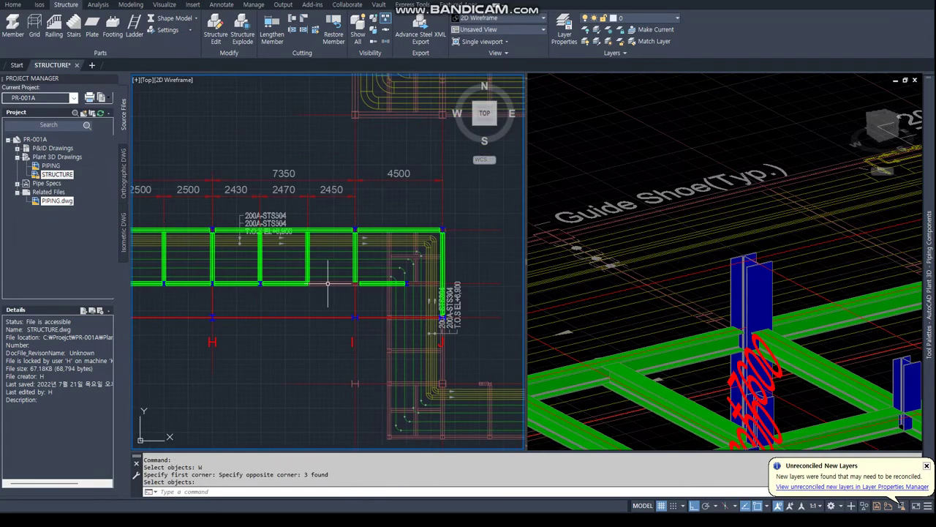
pyautogui.press('Escape')
pyautogui.press('Escape')
# Window-select one column and copy it 240 along the beam line
pyautogui.press('Return')
pyautogui.click(173, 272)
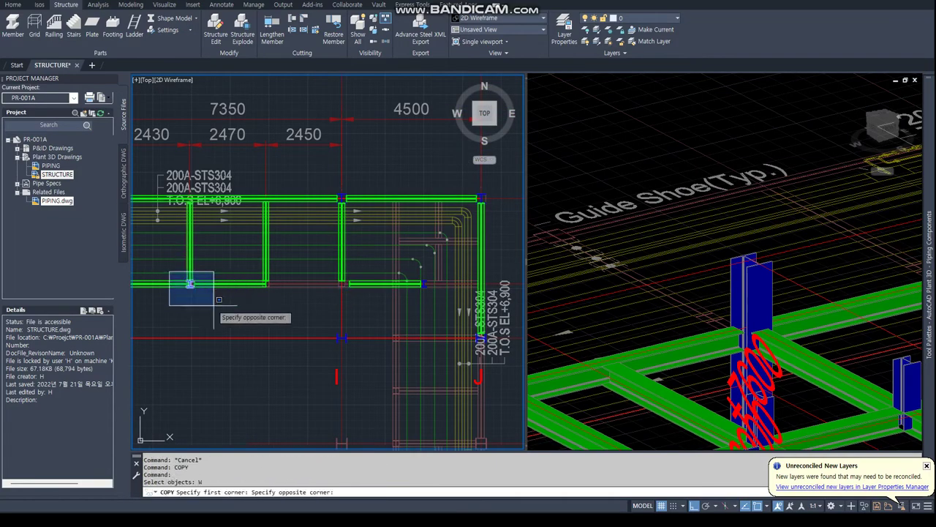
pyautogui.click(223, 303)
pyautogui.press('Return')
pyautogui.click(189, 284)
pyautogui.press('Return')
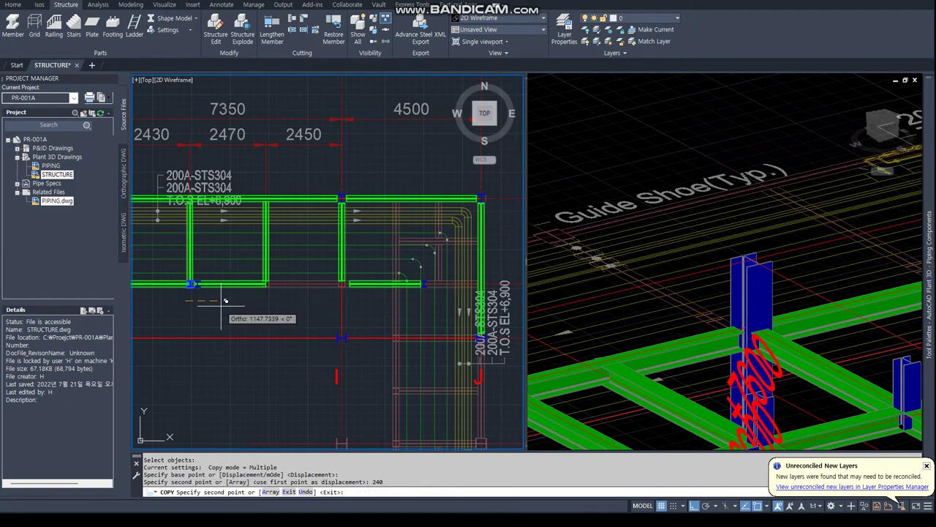
pyautogui.scroll(5, 205, 288)
pyautogui.press('Escape')
pyautogui.press('Escape')
# Erase a leftover object and copy the beam-end column by 2240 and 2450
pyautogui.write('E')
pyautogui.press('Return')
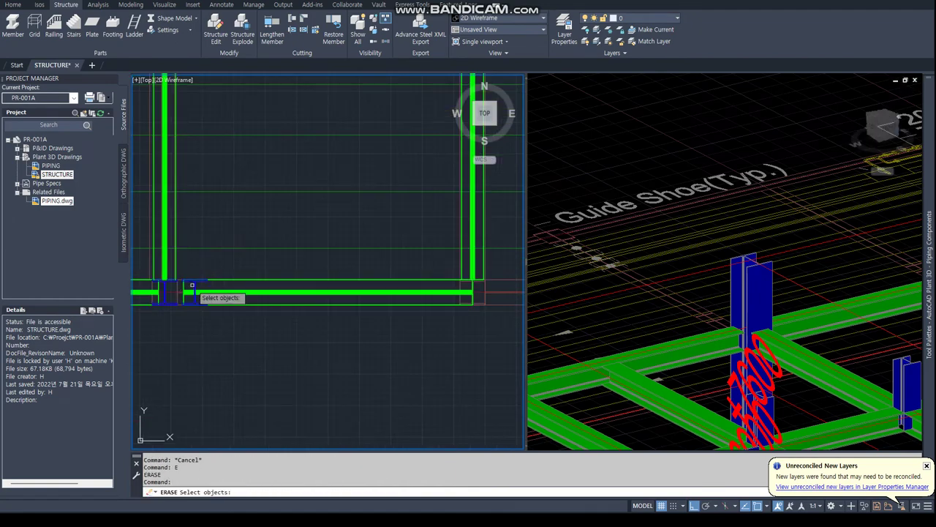
pyautogui.scroll(-3, 188, 293)
pyautogui.write('co')
pyautogui.press('Return')
pyautogui.moveTo(188, 293); pyautogui.dragTo(198, 338)
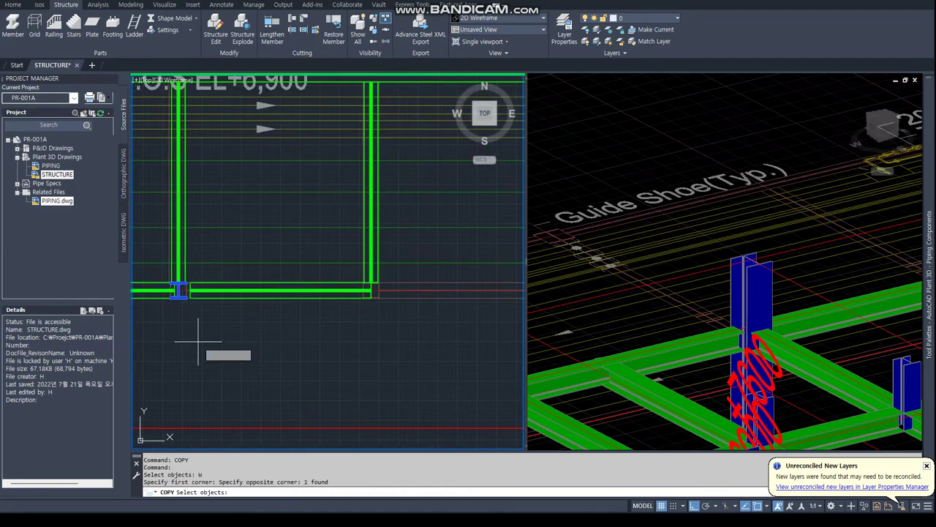
pyautogui.click(199, 343)
pyautogui.write('2240')
pyautogui.press('Return')
pyautogui.press('Escape')
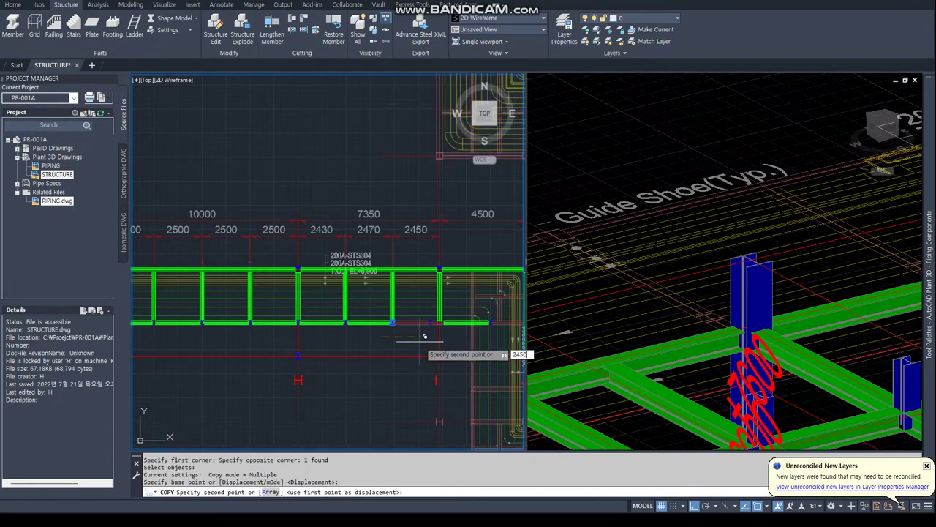
pyautogui.press('Return')
pyautogui.press('Escape')
# Measure the column spacing with DI, snapping to the beam endpoint
pyautogui.scroll(2, 453, 322)
pyautogui.scroll(3, 452, 323)
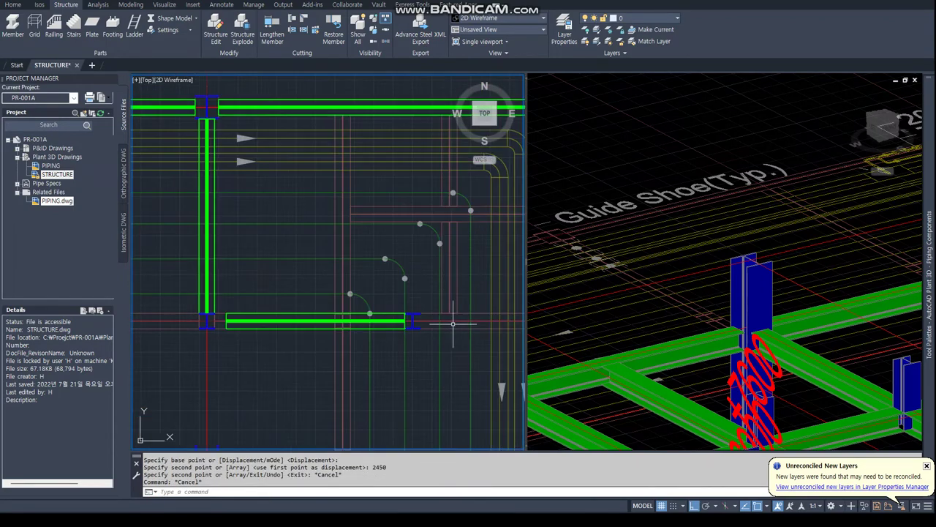
pyautogui.click(412, 316)
pyautogui.press('Escape')
pyautogui.scroll(3, 416, 319)
pyautogui.write('DI')
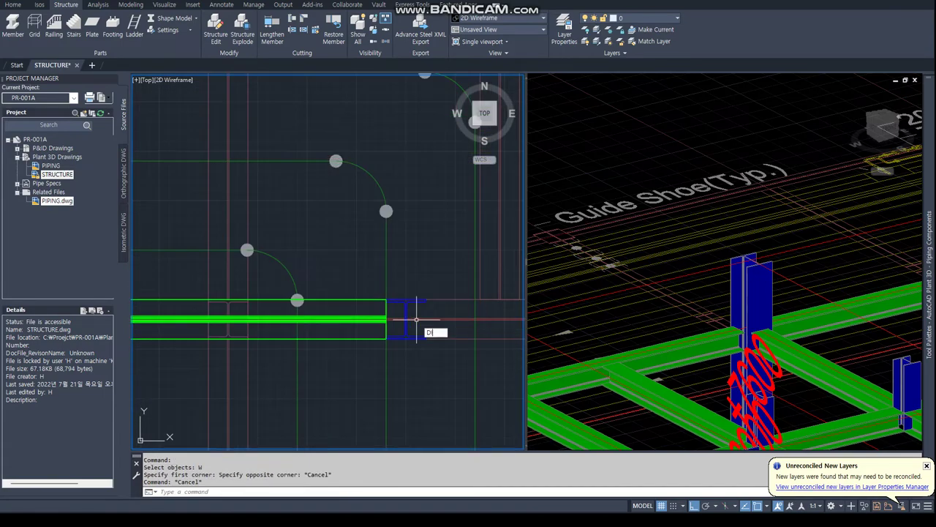
pyautogui.press('Return')
pyautogui.click(428, 293)
pyautogui.write('END')
pyautogui.press('Return')
pyautogui.click(371, 300)
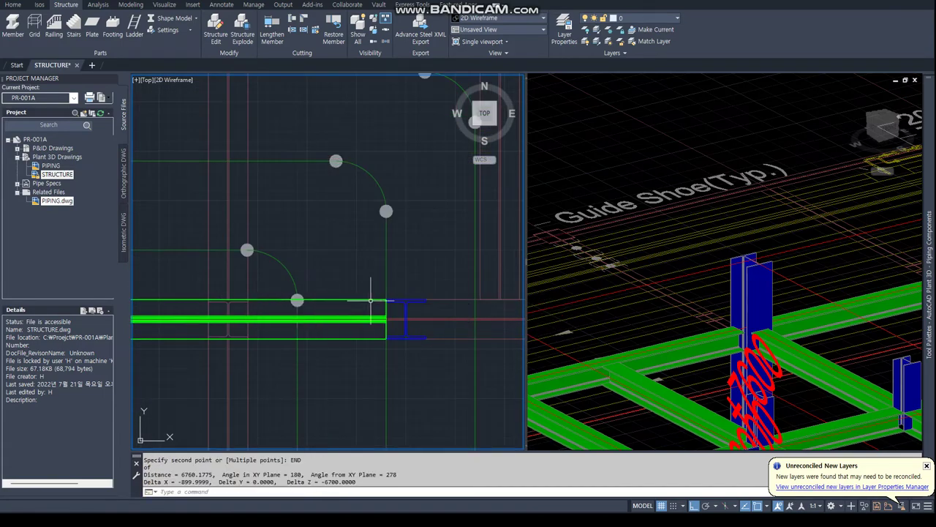
# Move the end I-beam column 900 to the left
pyautogui.write('m')
pyautogui.press('Return')
pyautogui.moveTo(366, 307); pyautogui.dragTo(439, 319)
pyautogui.press('Return')
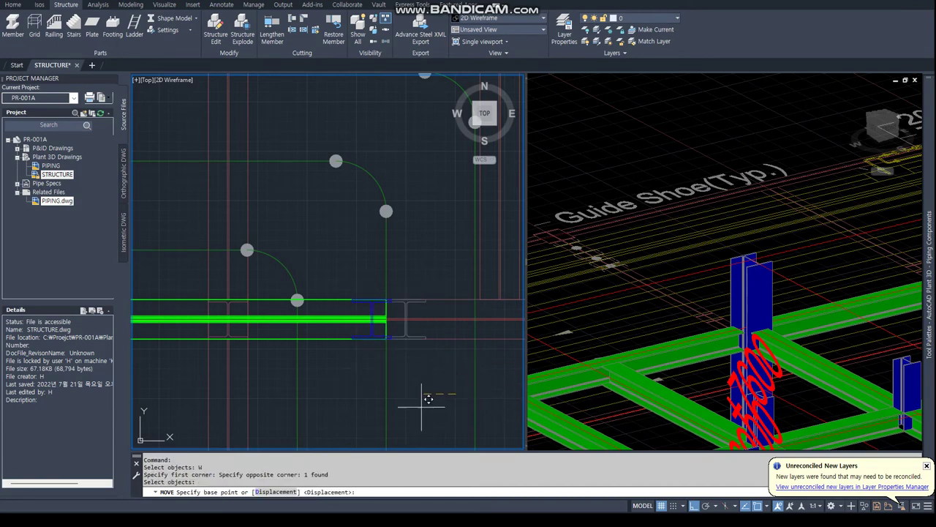
pyautogui.click(461, 394)
pyautogui.press('Return')
pyautogui.press('Return')
pyautogui.scroll(-4, 355, 333)
pyautogui.press('Escape')
pyautogui.press('Escape')
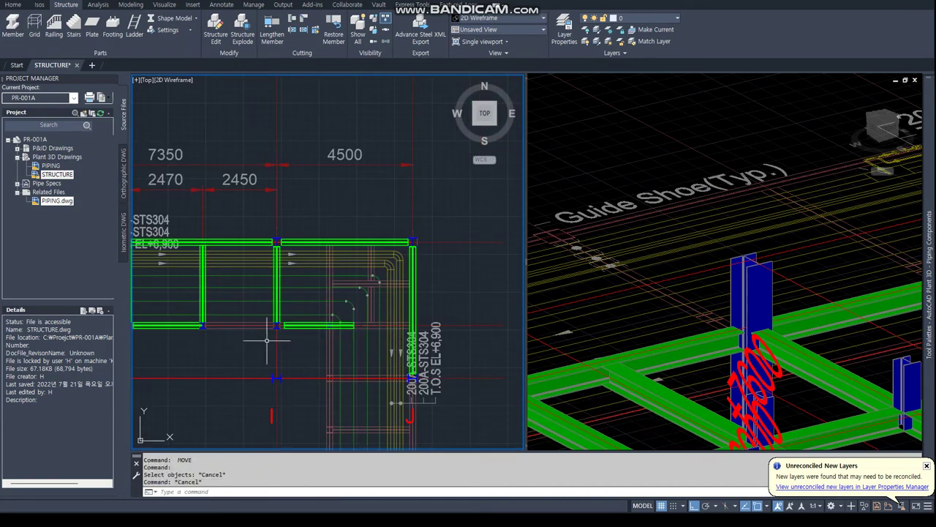
# Pan and zoom the plan onto a single beam-column joint for trimming
pyautogui.moveTo(261, 329)
pyautogui.mouseDown(button='middle')
pyautogui.moveTo(338, 319)
pyautogui.moveTo(358, 300)
pyautogui.mouseUp(button='middle')
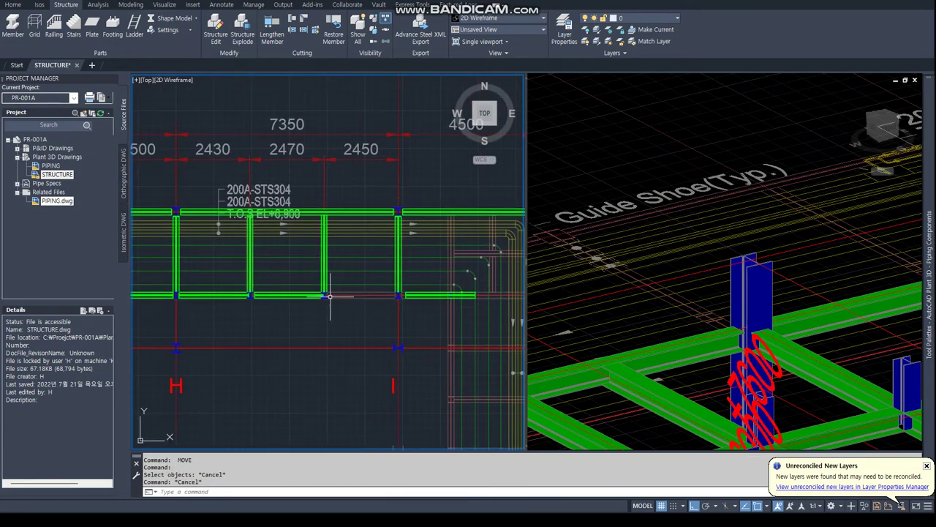
pyautogui.scroll(3, 386, 303)
pyautogui.scroll(-2, 299, 283)
pyautogui.scroll(3, 298, 283)
pyautogui.scroll(2, 334, 272)
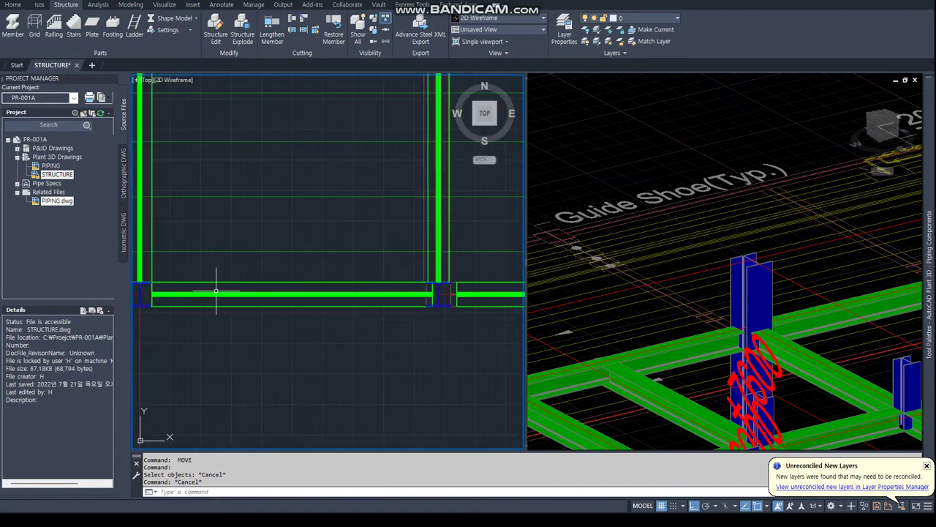
pyautogui.moveTo(218, 283); pyautogui.dragTo(314, 287, button='middle')
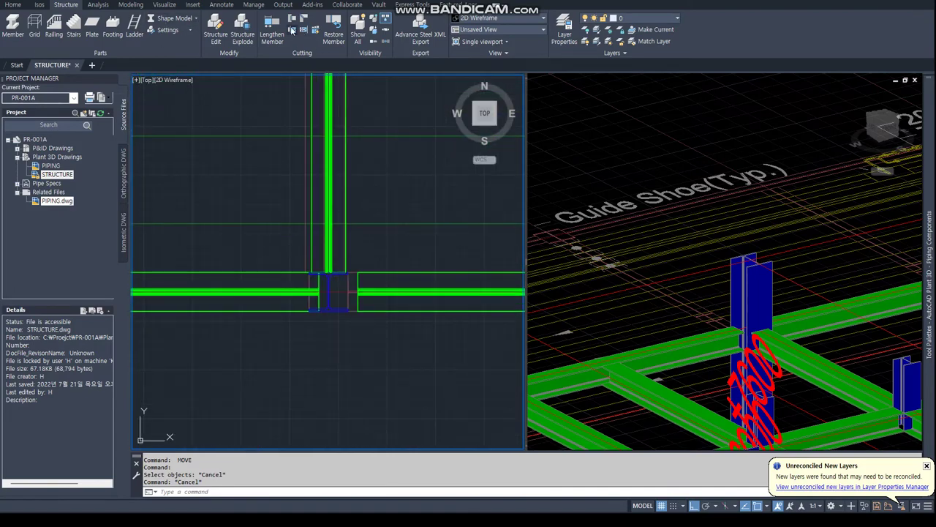
pyautogui.click(291, 29)
# Trim the left beam back to the column face using a two-point plane
pyautogui.click(453, 319)
pyautogui.click(322, 278)
pyautogui.write('END')
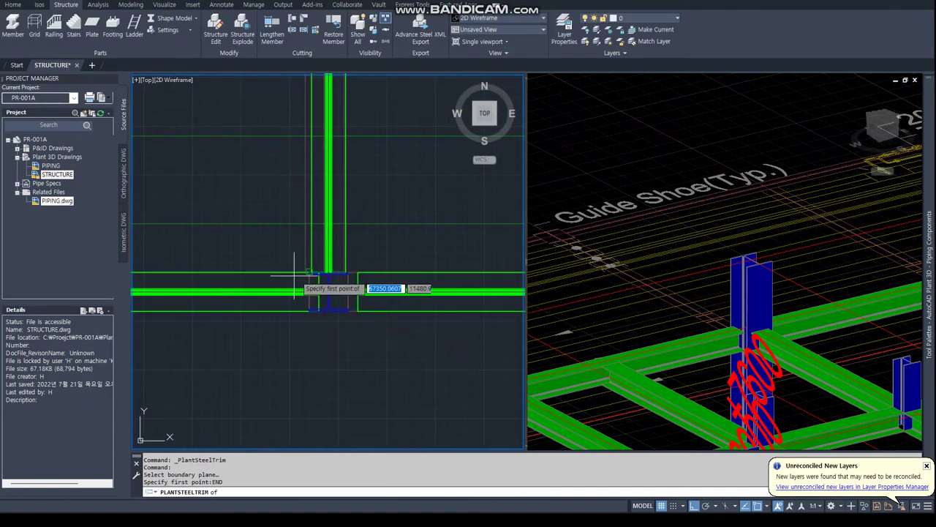
pyautogui.click(322, 370)
pyautogui.click(320, 300)
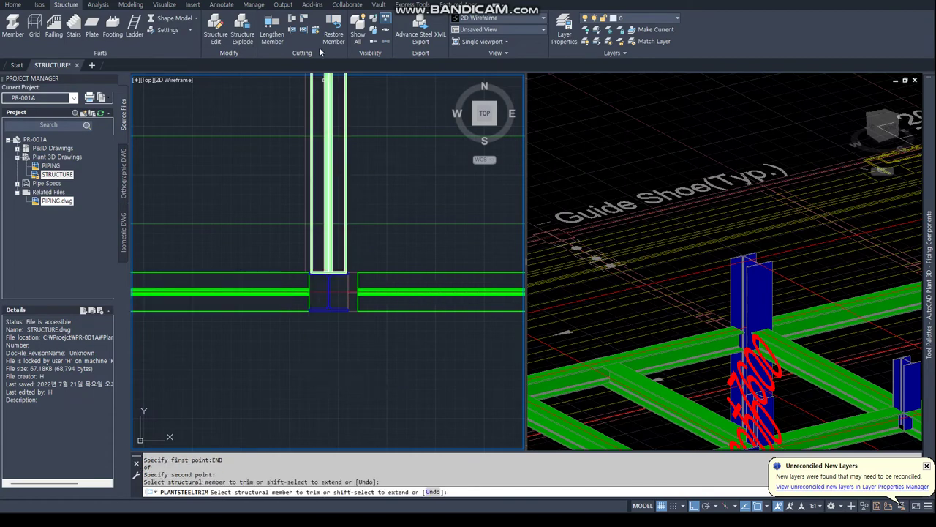
# Extend the left beam into the column with a two-point plane
pyautogui.click(303, 31)
pyautogui.click(451, 315)
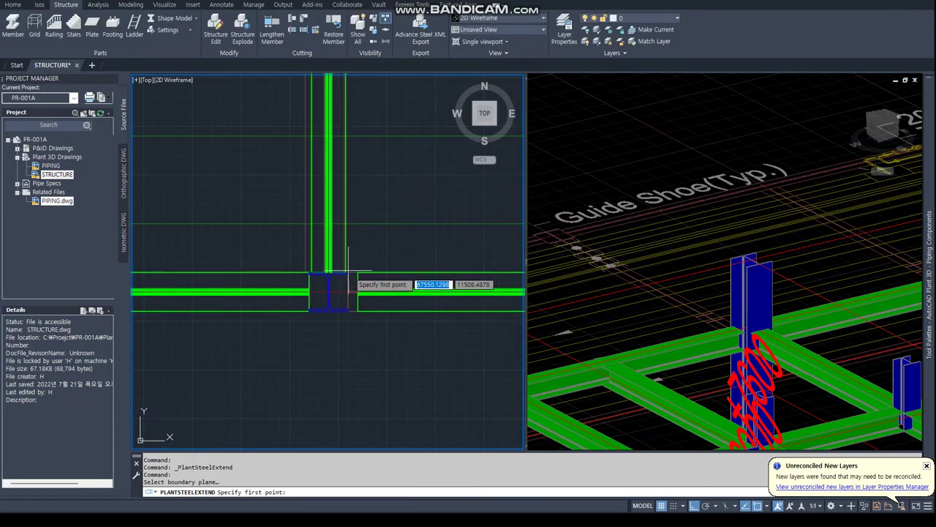
pyautogui.click(348, 311)
pyautogui.click(358, 331)
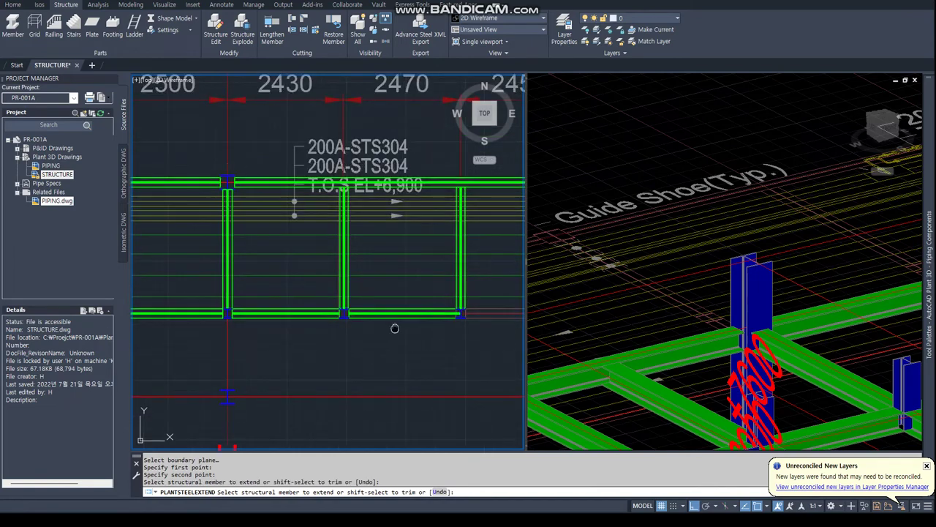
pyautogui.click(347, 291)
pyautogui.press('Return')
# Define another two-point trim plane, then cancel the trim
pyautogui.click(292, 31)
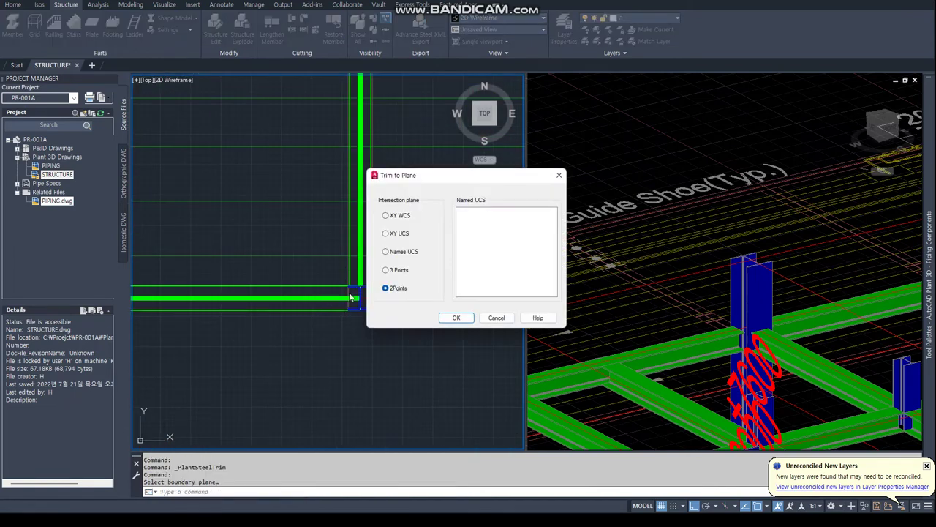
pyautogui.click(456, 317)
pyautogui.click(359, 299)
pyautogui.click(348, 308)
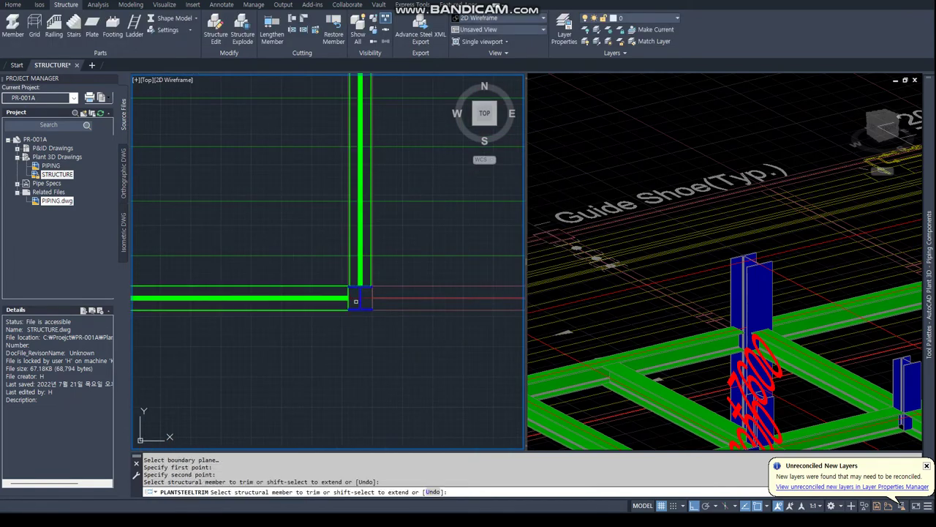
pyautogui.scroll(-2, 328, 307)
pyautogui.press('Escape')
pyautogui.scroll(-2, 314, 308)
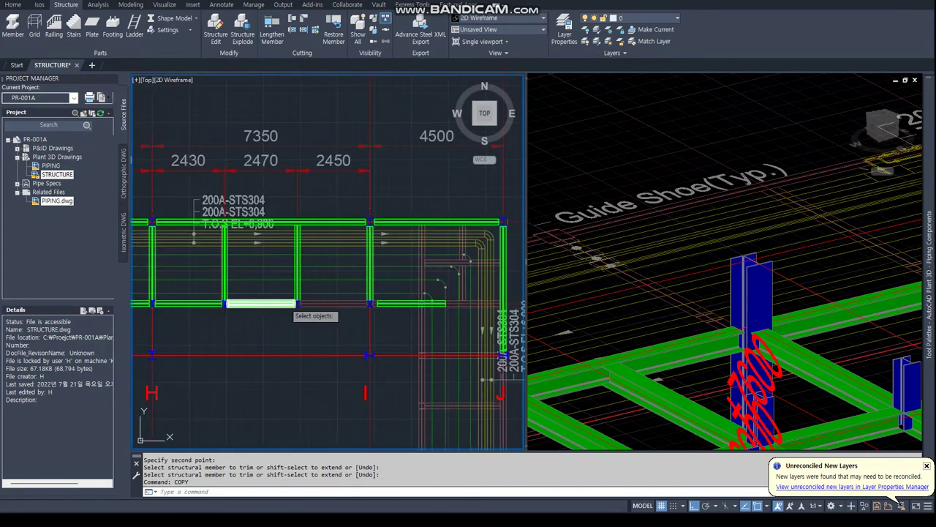
# Copy the lower beam 2450 along the rack
pyautogui.write('co')
pyautogui.press('Return')
pyautogui.click(256, 303)
pyautogui.click(248, 329)
pyautogui.write('0')
pyautogui.press('Return')
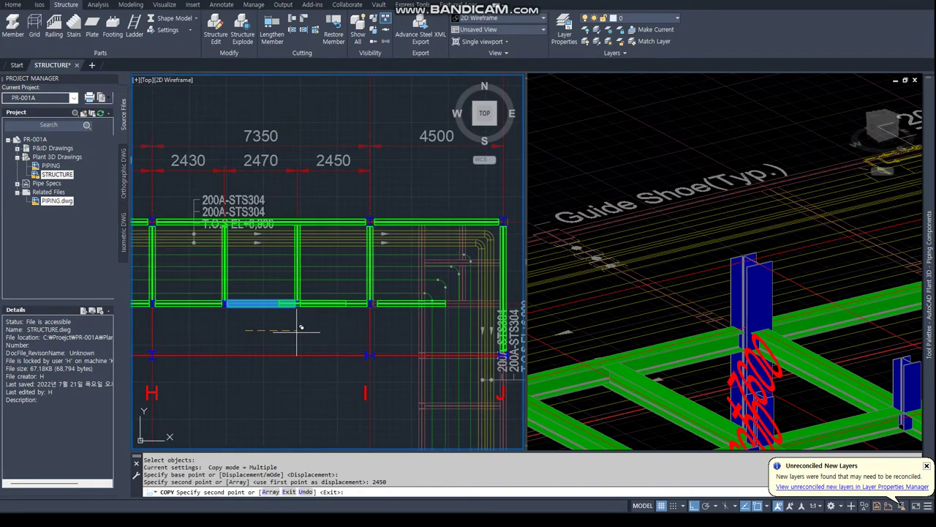
pyautogui.press('Return')
pyautogui.scroll(3, 293, 323)
pyautogui.scroll(2, 285, 321)
pyautogui.scroll(2, 280, 321)
pyautogui.scroll(-2, 296, 275)
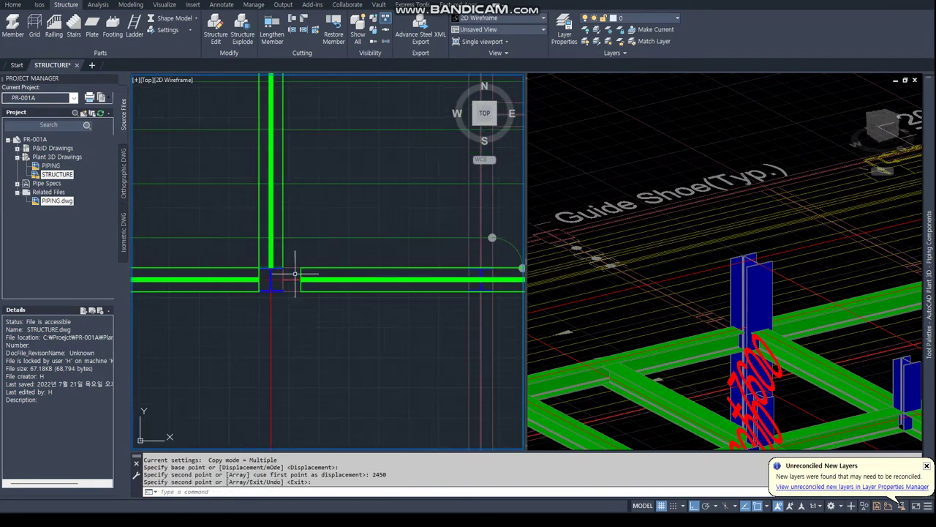
# Extend the copied beam to the column using a two-point plane
pyautogui.click(304, 31)
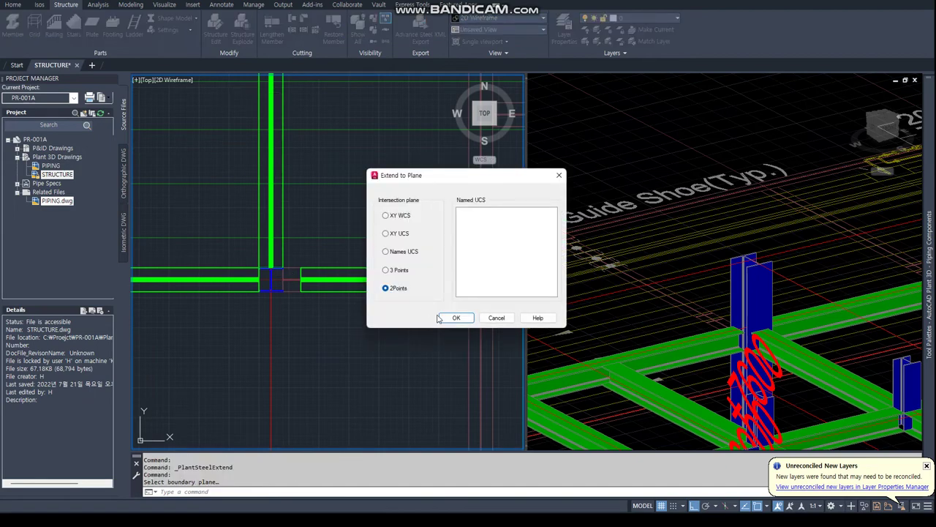
pyautogui.click(456, 317)
pyautogui.click(271, 280)
pyautogui.click(271, 329)
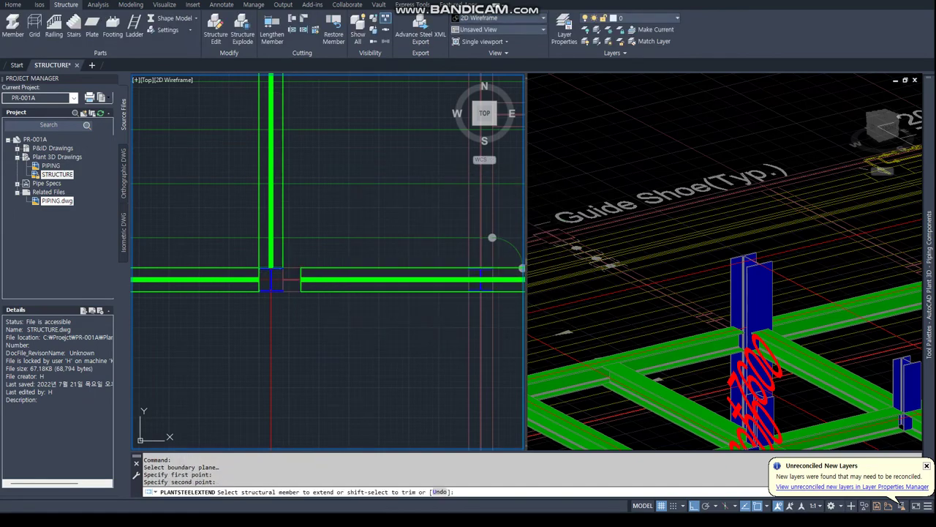
pyautogui.scroll(-2, 295, 275)
pyautogui.click(329, 288)
pyautogui.press('Escape')
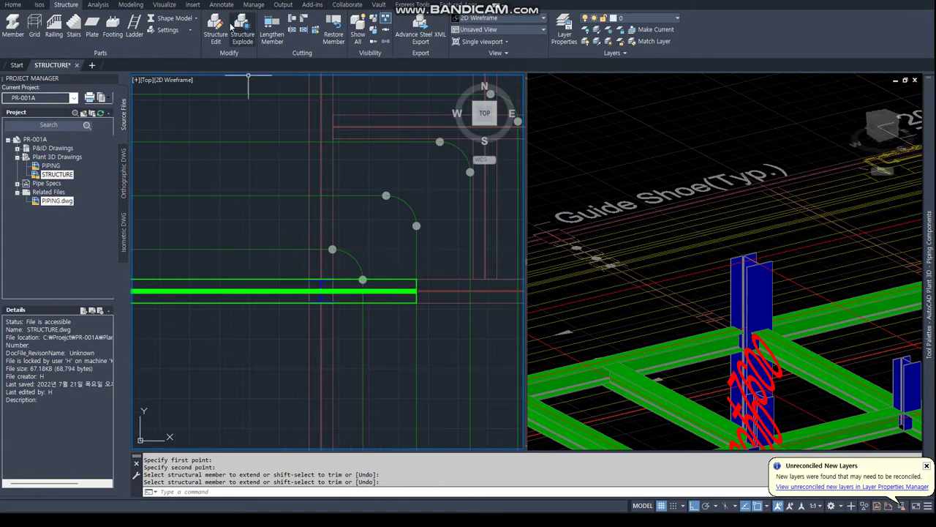
# Trim a beam to a two-point plane at the column
pyautogui.click(292, 30)
pyautogui.click(453, 316)
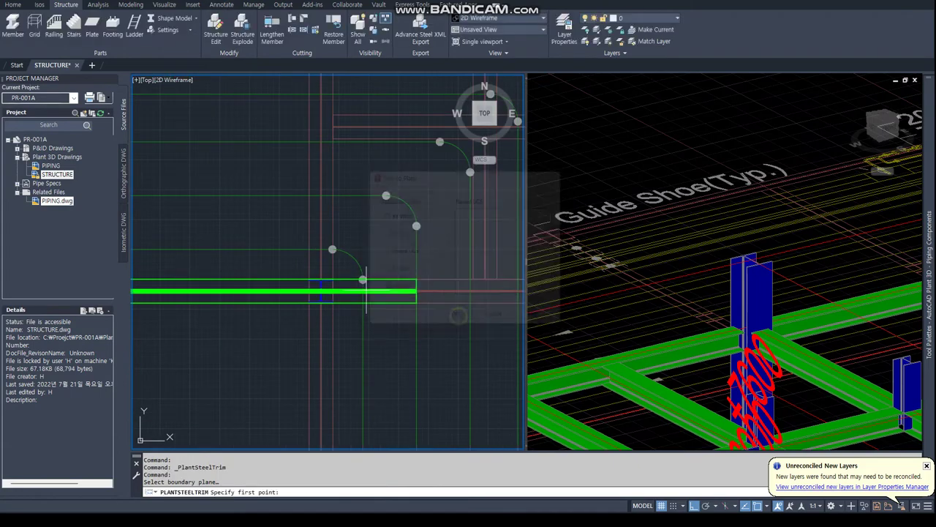
pyautogui.click(322, 257)
pyautogui.click(322, 334)
pyautogui.click(361, 293)
pyautogui.press('Escape')
pyautogui.scroll(-2, 314, 289)
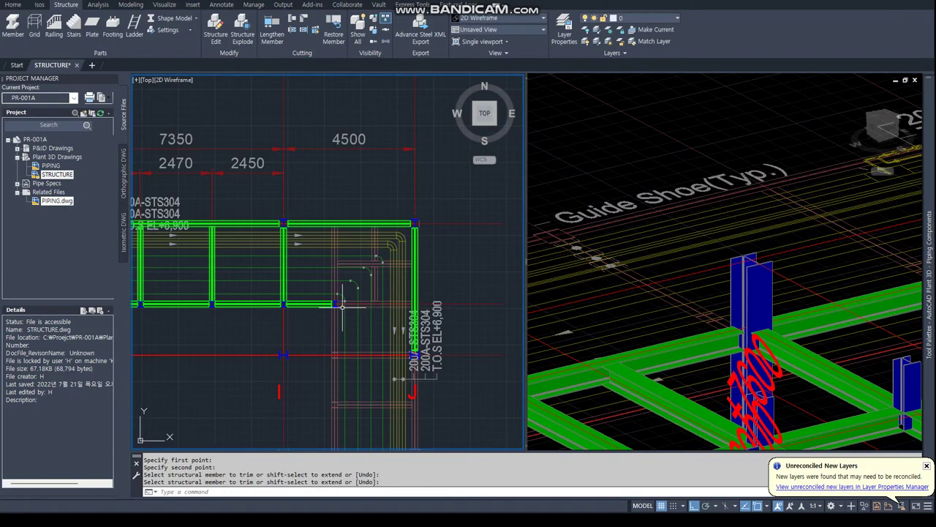
pyautogui.scroll(1, 307, 286)
# Copy a beam to a new position beside the columns
pyautogui.press('Return')
pyautogui.write('COPY')
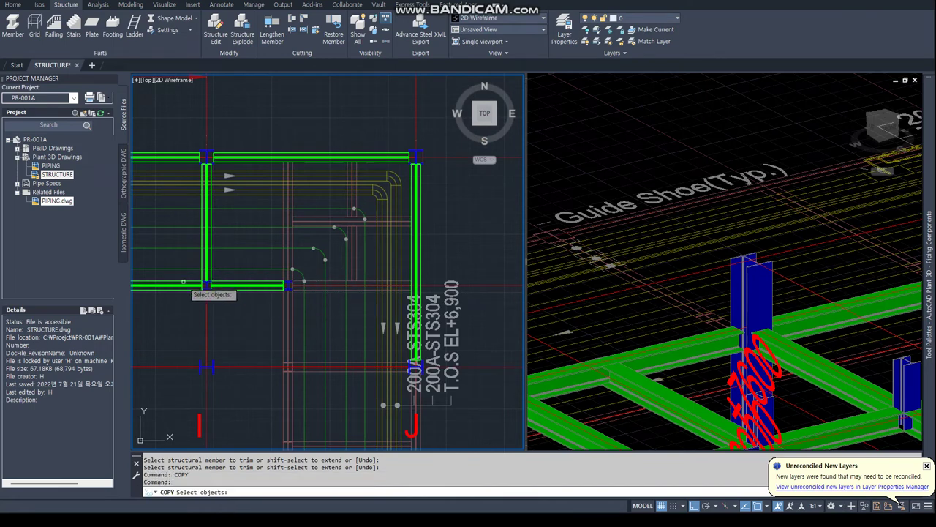
pyautogui.click(248, 285)
pyautogui.press('Return')
pyautogui.click(239, 308)
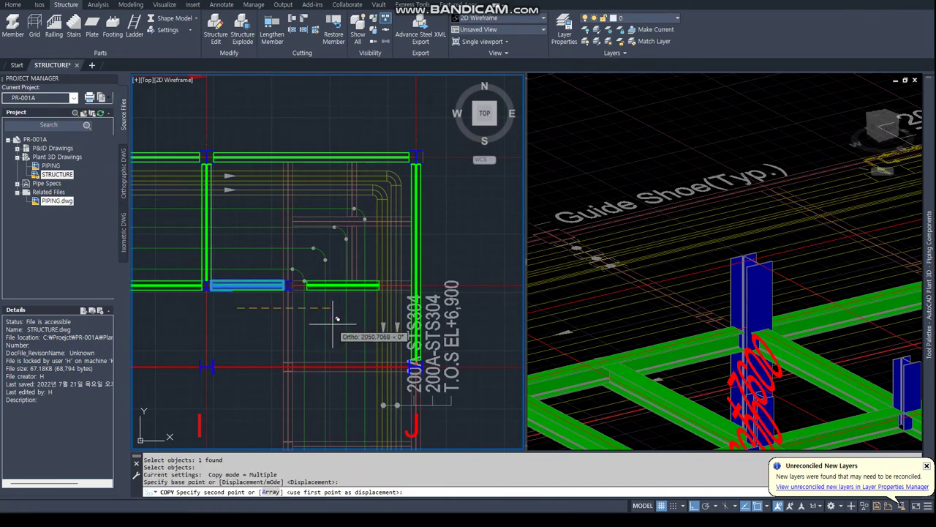
pyautogui.click(336, 315)
pyautogui.press('Escape')
# Extend the right beam up to the I-beam with a two-point plane
pyautogui.click(305, 30)
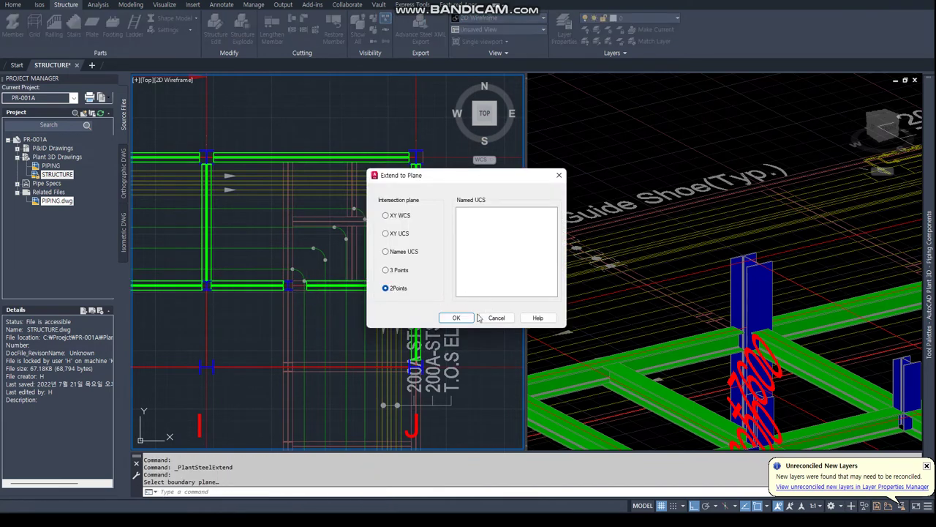
pyautogui.click(456, 316)
pyautogui.scroll(3, 314, 292)
pyautogui.click(349, 286)
pyautogui.click(353, 316)
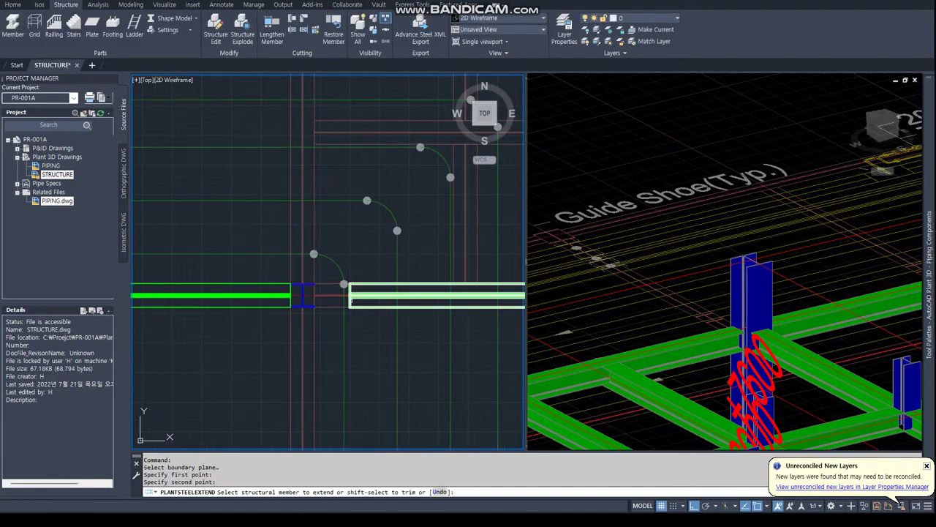
pyautogui.click(366, 293)
pyautogui.scroll(-3, 308, 278)
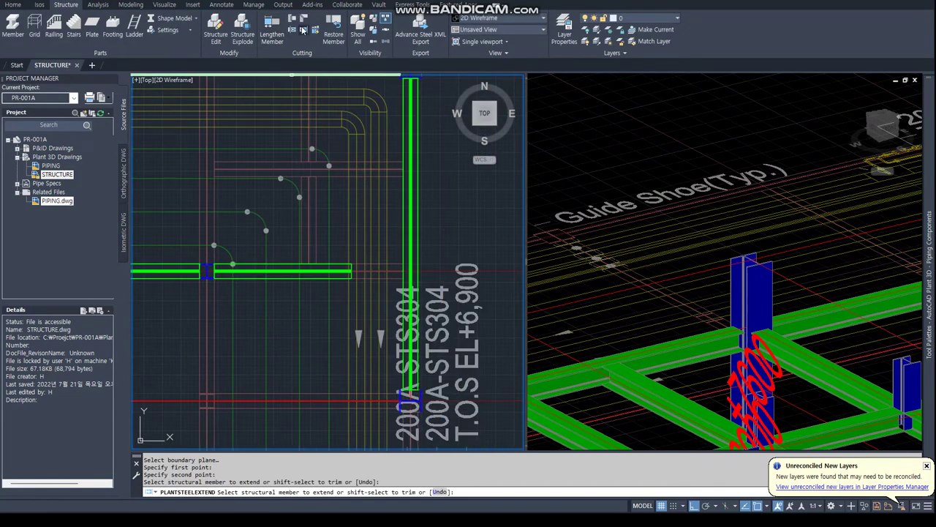
# Extend another beam to a two-point plane at its column
pyautogui.click(304, 30)
pyautogui.click(454, 316)
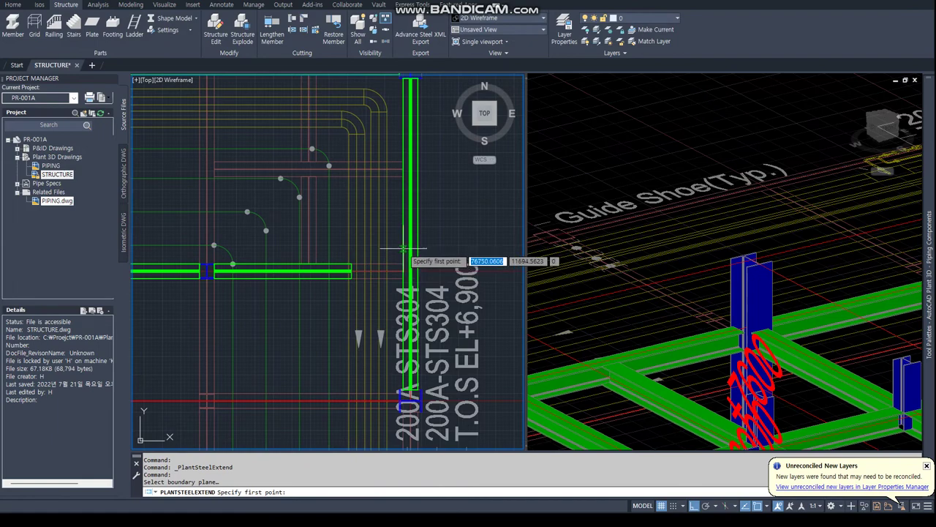
pyautogui.click(403, 249)
pyautogui.click(379, 289)
pyautogui.click(341, 276)
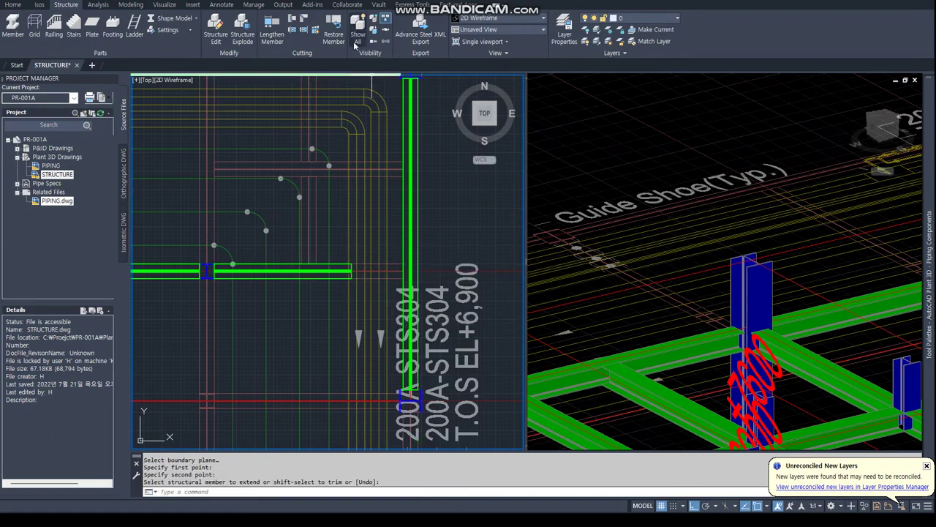
# Extend the horizontal beam to the vertical member, closing the rack corner
pyautogui.click(299, 30)
pyautogui.click(454, 316)
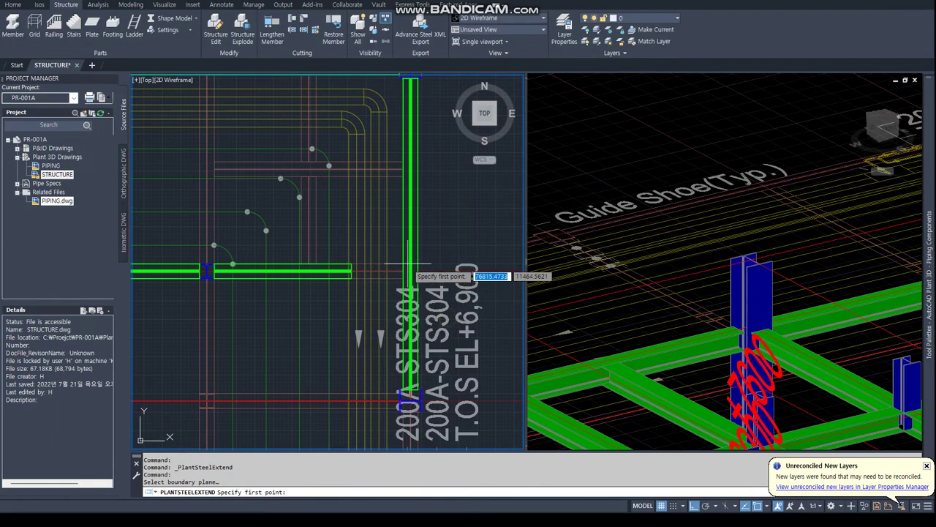
pyautogui.click(402, 248)
pyautogui.click(401, 301)
pyautogui.click(322, 271)
pyautogui.press('Return')
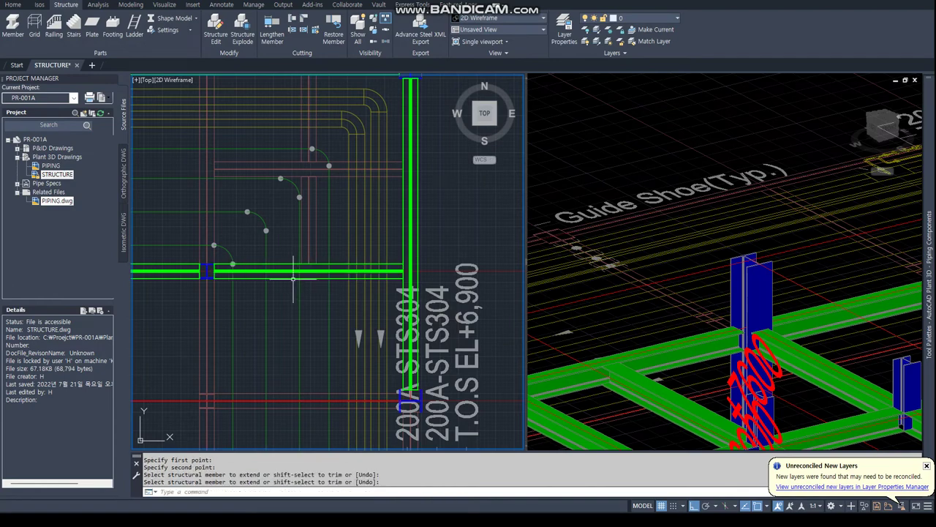
pyautogui.scroll(-5, 308, 316)
pyautogui.moveTo(308, 316); pyautogui.dragTo(395, 301, button='middle')
pyautogui.write('-LA')
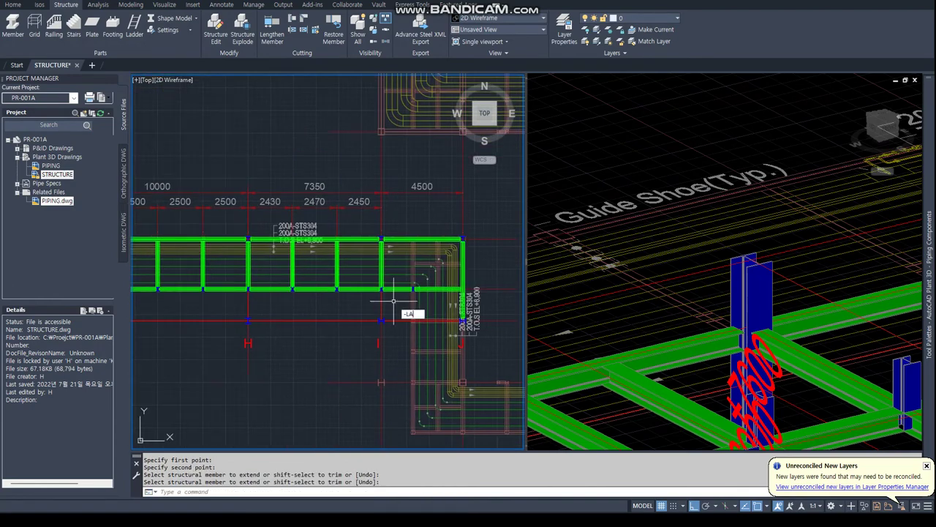
# Turn on every layer with -LAYER ON *
pyautogui.write('YER')
pyautogui.press('Return')
pyautogui.write('on')
pyautogui.press('Return')
pyautogui.write('*')
pyautogui.press('Return')
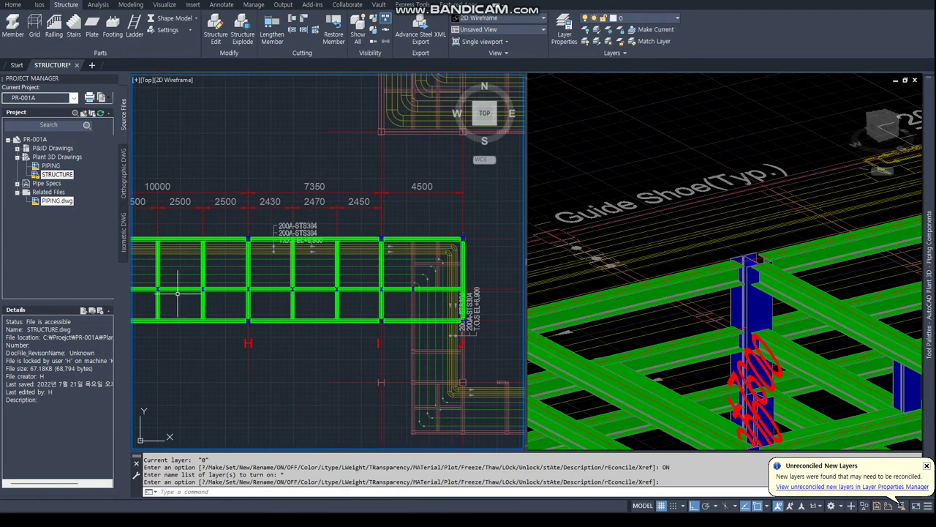
pyautogui.press('Return')
# Orbit the model into a 3D view with the Realistic visual style
pyautogui.scroll(-2, 177, 293)
pyautogui.keyDown('shift'); pyautogui.moveTo(177, 293); pyautogui.dragTo(242, 278, button='middle'); pyautogui.keyUp('shift')
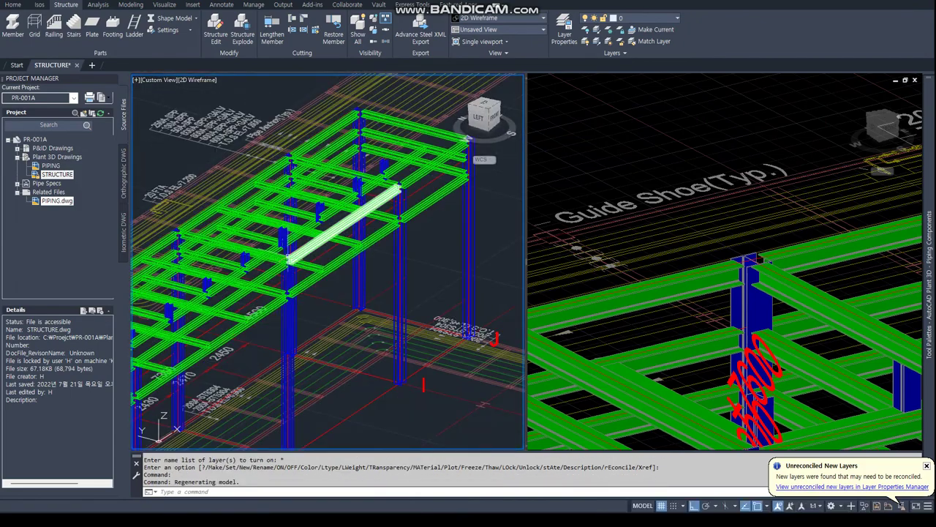
pyautogui.write('VS')
pyautogui.press('Return')
pyautogui.write('R')
pyautogui.press('Return')
pyautogui.keyDown('shift'); pyautogui.moveTo(336, 295); pyautogui.dragTo(288, 223, button='middle'); pyautogui.keyUp('shift')
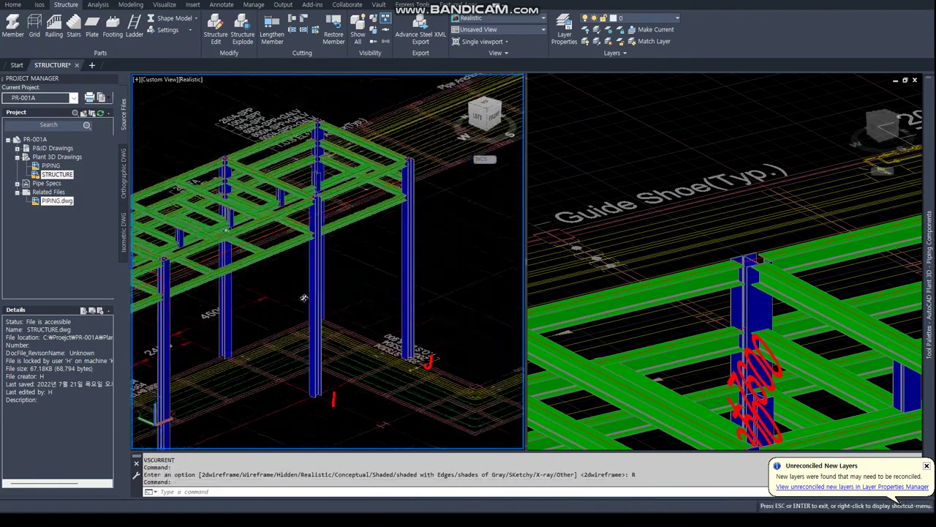
# Switch the drawing to a single-viewport layout and clear the selection
pyautogui.write('TS')
pyautogui.press('Return')
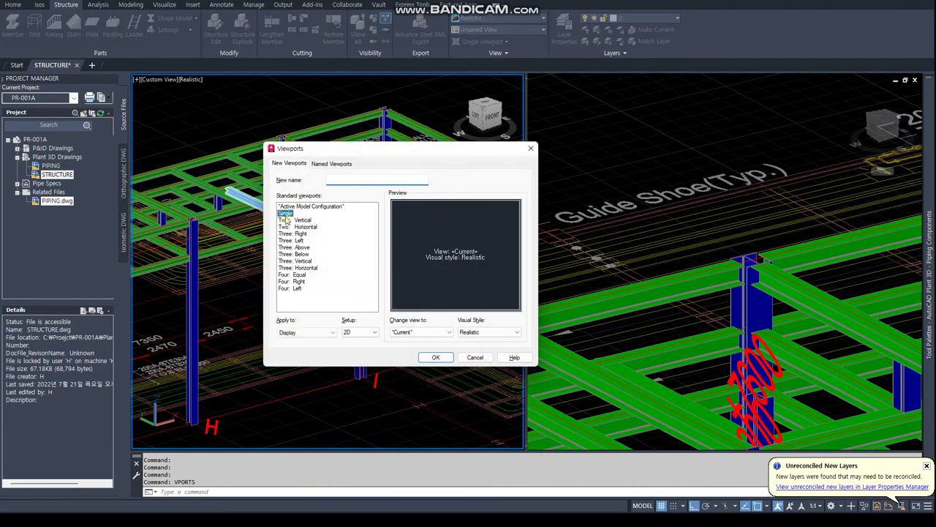
pyautogui.click(435, 358)
pyautogui.scroll(-5, 391, 299)
pyautogui.click(391, 298)
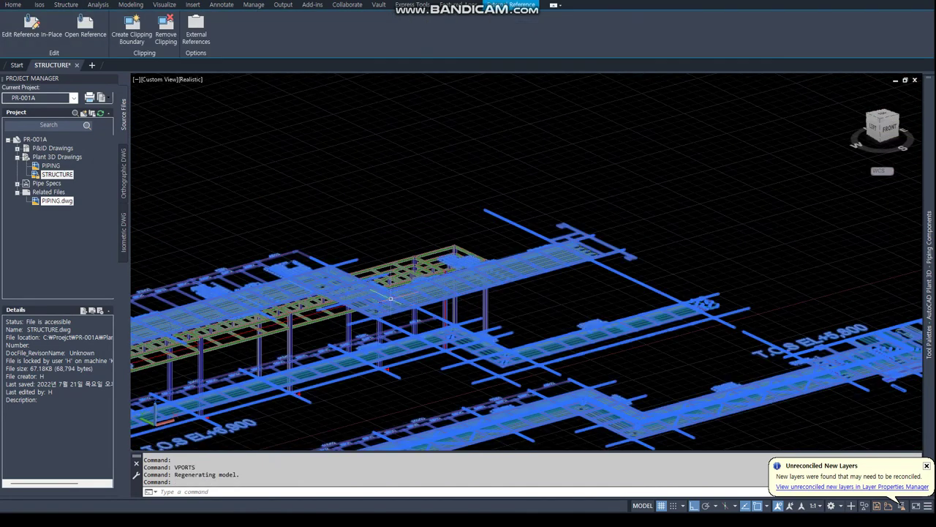
pyautogui.press('Escape')
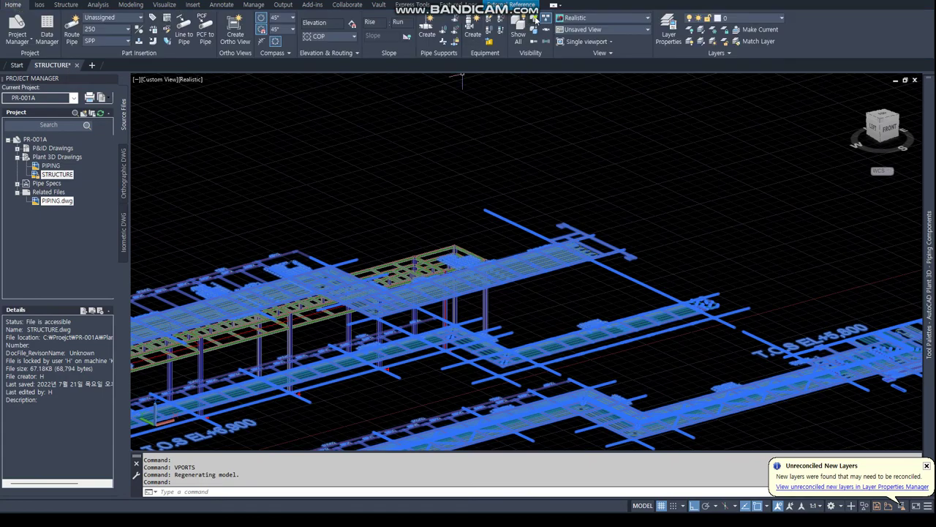
# Centre the whole pipe rack in a low side view and bring up the Layer Properties Manager
pyautogui.scroll(5, 324, 314)
pyautogui.moveTo(324, 313)
pyautogui.keyDown('shift'); pyautogui.mouseDown(button='middle')
pyautogui.moveTo(343, 326)
pyautogui.moveTo(297, 281)
pyautogui.moveTo(309, 295)
pyautogui.moveTo(432, 339)
pyautogui.moveTo(568, 259)
pyautogui.moveTo(267, 236)
pyautogui.moveTo(575, 257)
pyautogui.moveTo(383, 267)
pyautogui.mouseUp(button='middle'); pyautogui.keyUp('shift')
pyautogui.scroll(3, 564, 274)
pyautogui.scroll(-5, 308, 215)
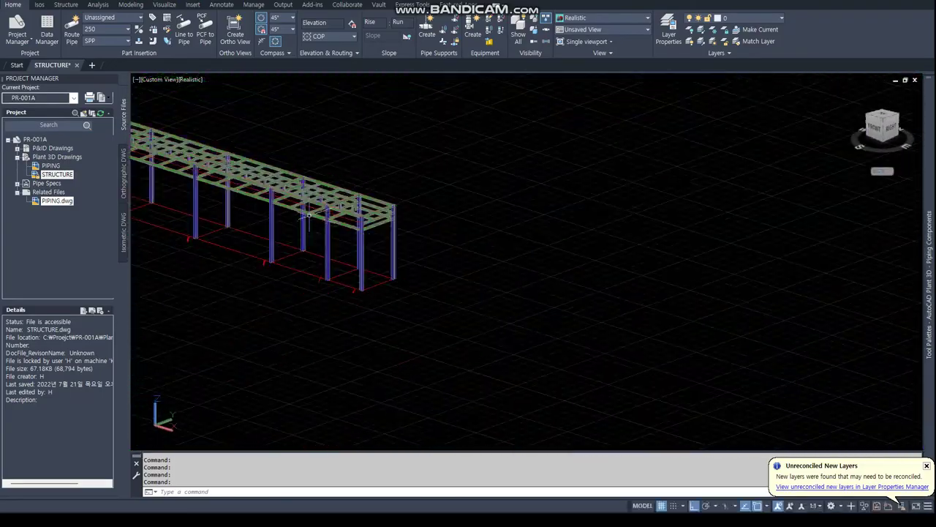
pyautogui.scroll(3, 308, 215)
pyautogui.moveTo(308, 215); pyautogui.dragTo(503, 266, button='middle')
pyautogui.write('LA')
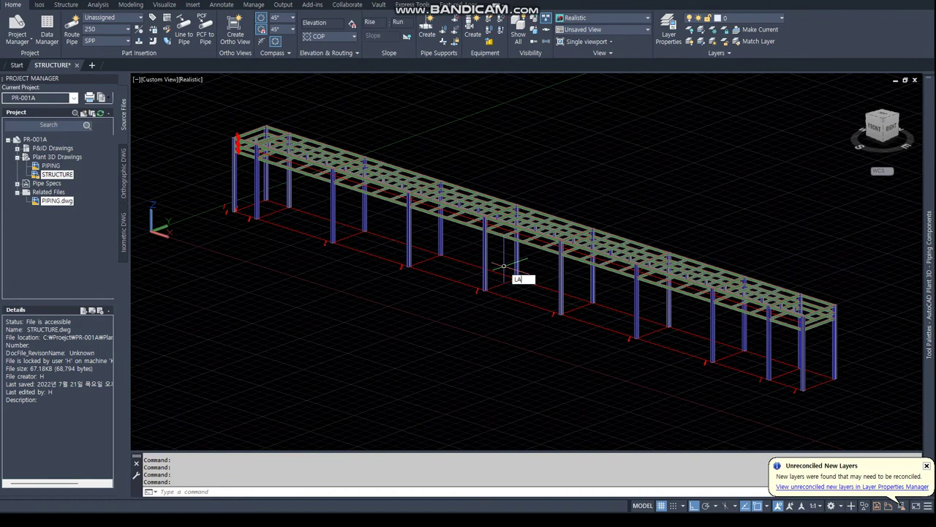
pyautogui.press('Return')
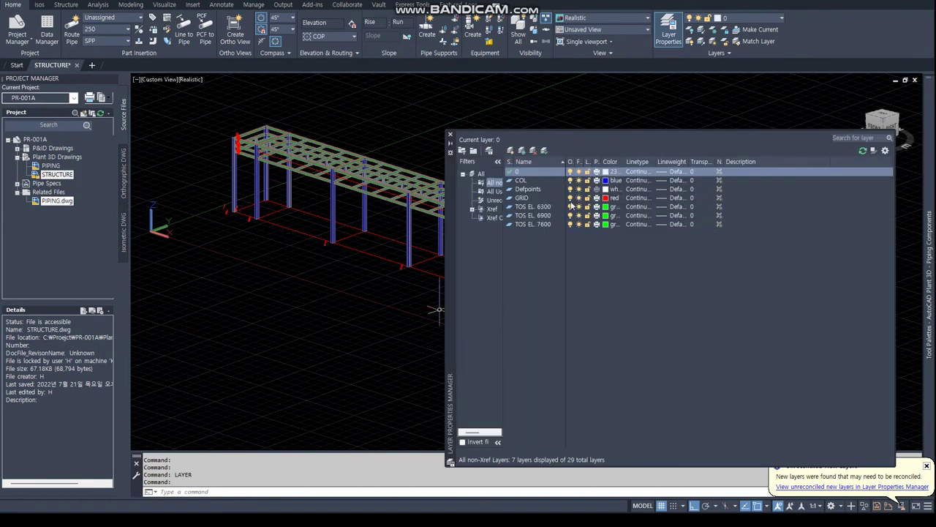
# Turn off the GRID, COL, Defpoints and TOS EL. 6300, 6900 and 7600 layers
pyautogui.click(569, 199)
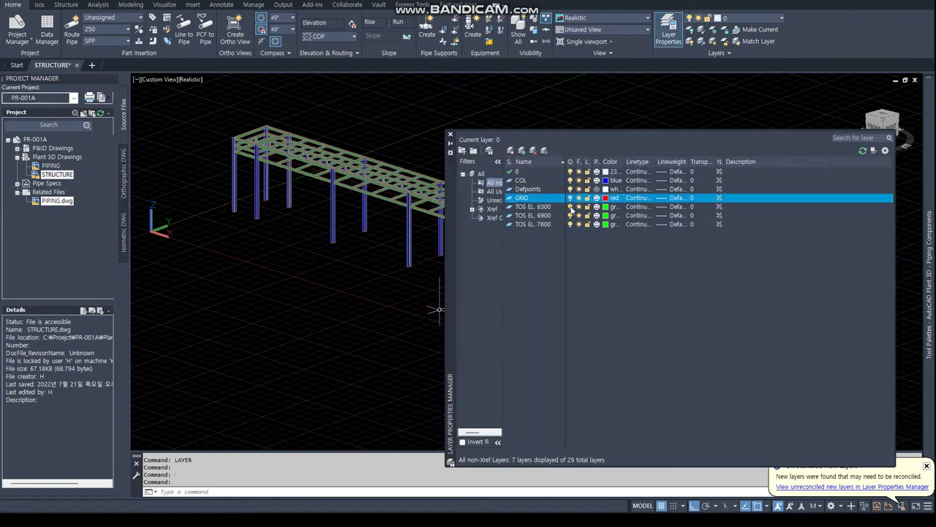
pyautogui.click(570, 180)
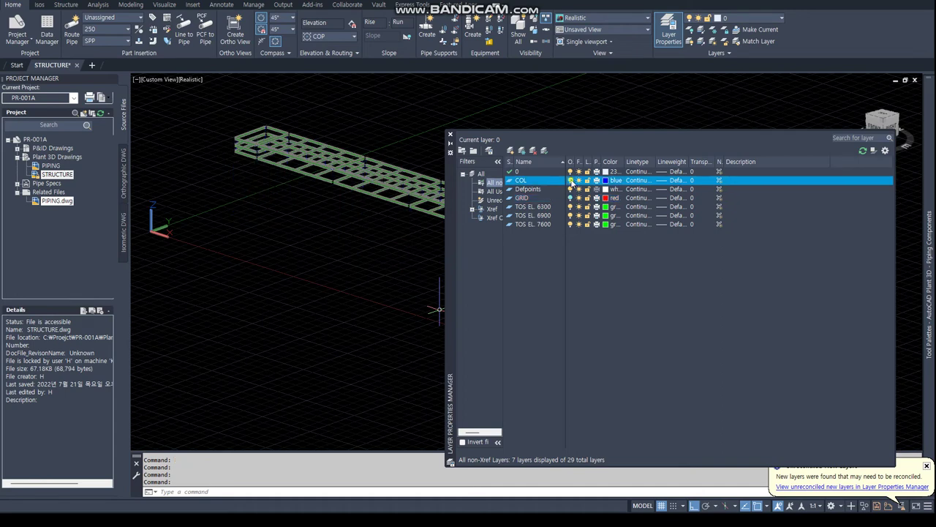
pyautogui.click(570, 180)
pyautogui.click(570, 180)
pyautogui.click(570, 188)
pyautogui.click(570, 206)
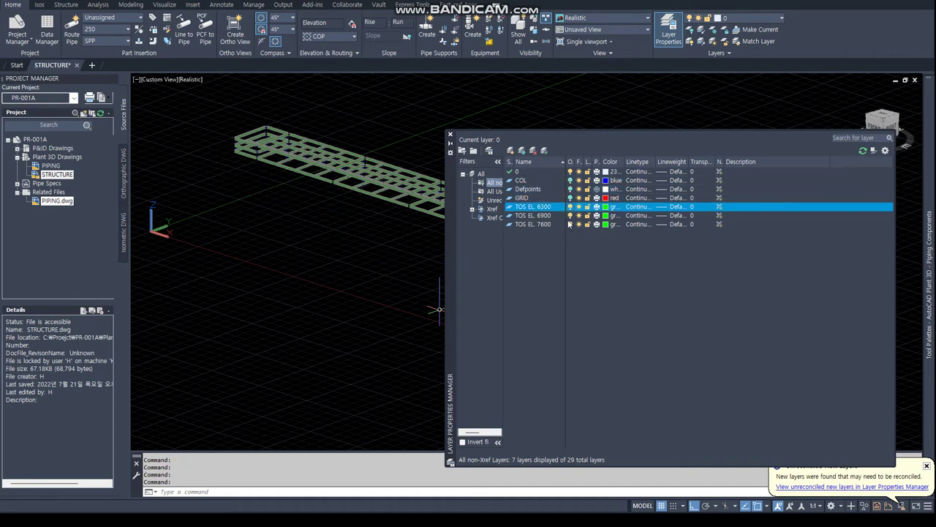
pyautogui.click(569, 215)
pyautogui.click(570, 224)
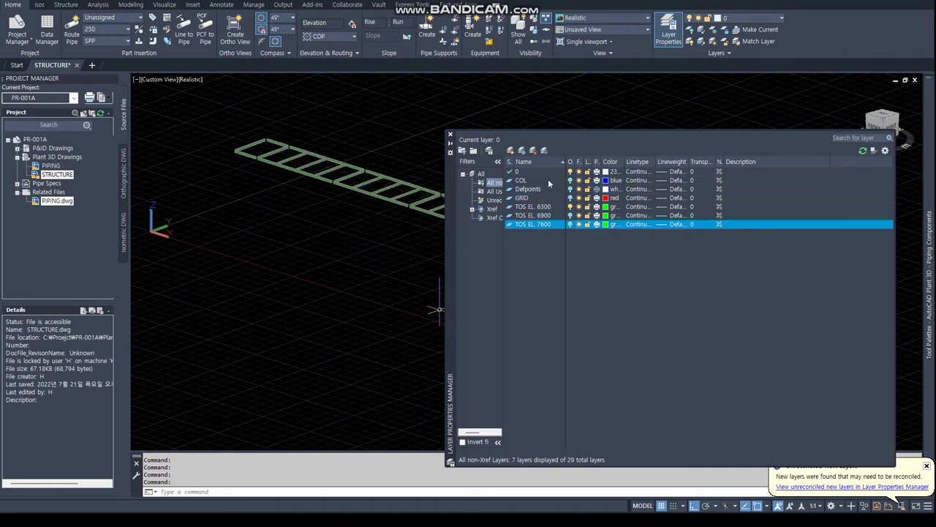
pyautogui.click(570, 208)
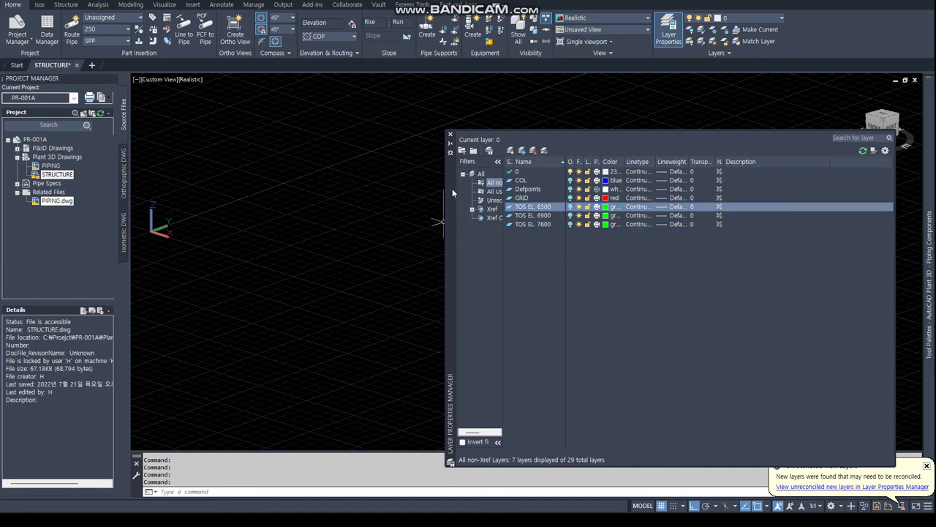
# Turn the TOS EL. 6300, 6900 and 7600 beam layers and the COL columns back on
pyautogui.moveTo(449, 225); pyautogui.dragTo(487, 216)
pyautogui.click(599, 199)
pyautogui.click(599, 208)
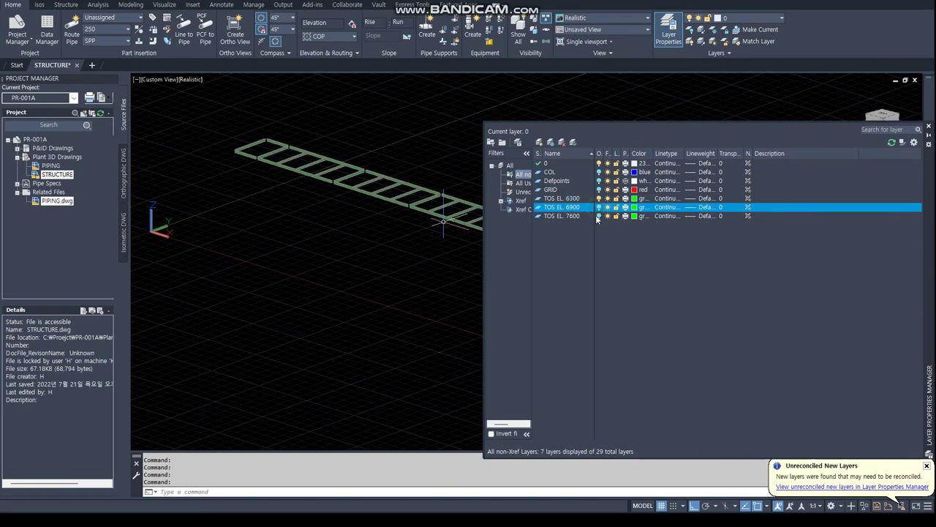
pyautogui.click(599, 207)
pyautogui.click(599, 216)
pyautogui.click(599, 189)
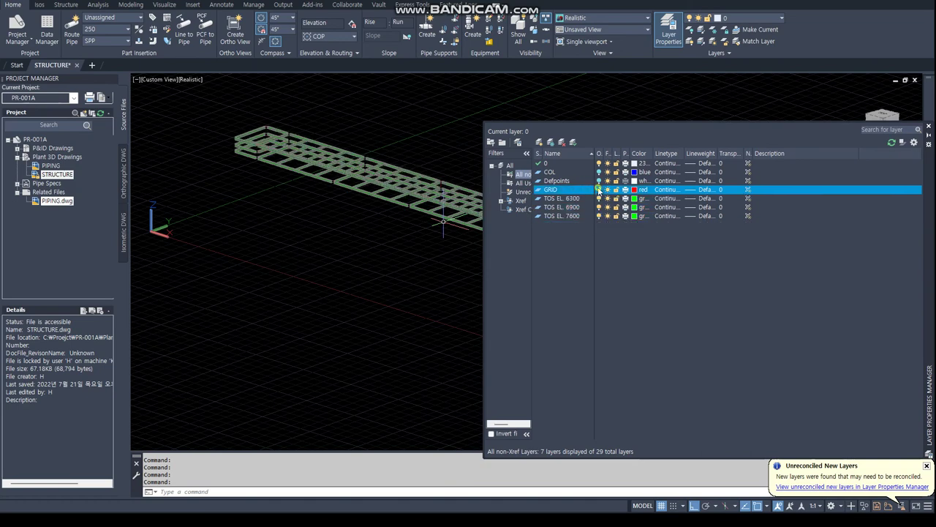
pyautogui.click(599, 172)
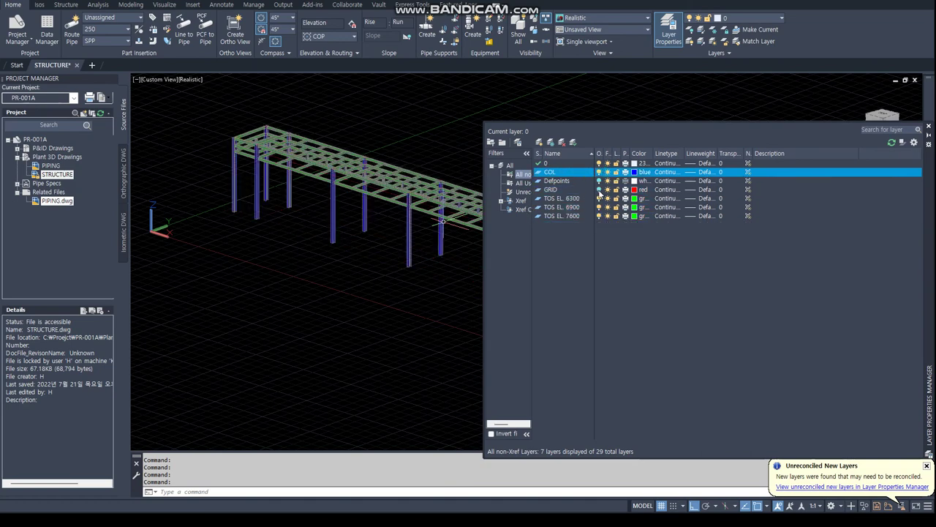
pyautogui.moveTo(929, 409)
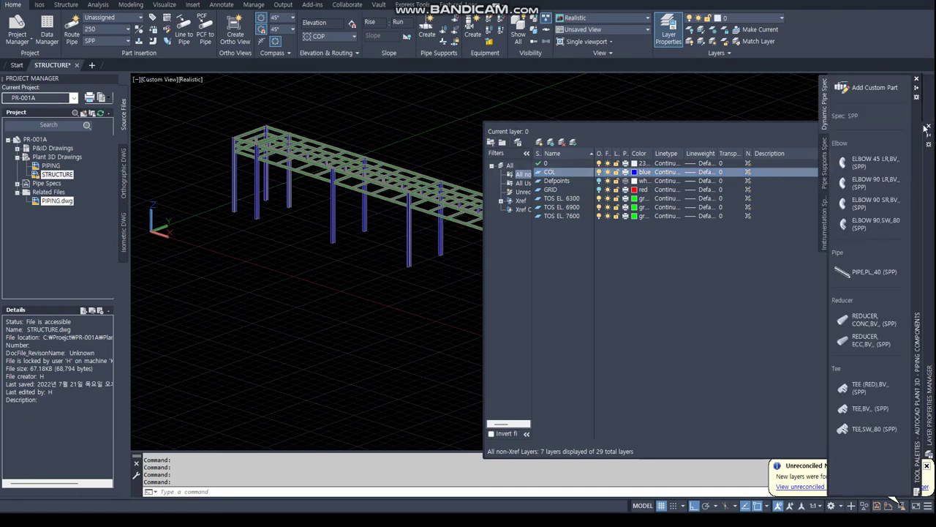
# Orbit and zoom to inspect the blue-and-green rack from above, close up
pyautogui.moveTo(564, 229)
pyautogui.keyDown('shift'); pyautogui.mouseDown(button='middle')
pyautogui.moveTo(463, 338)
pyautogui.moveTo(490, 271)
pyautogui.mouseUp(button='middle'); pyautogui.keyUp('shift')
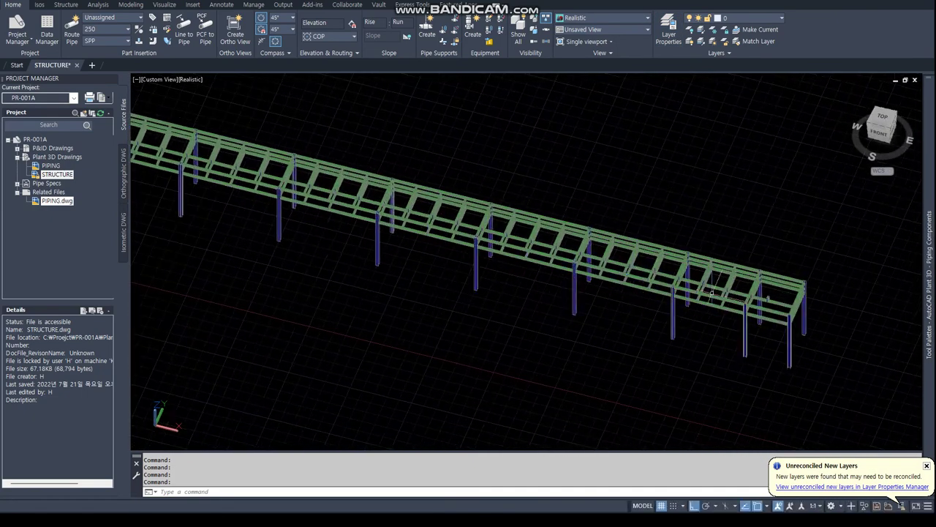
pyautogui.scroll(5, 712, 293)
pyautogui.moveTo(712, 292)
pyautogui.keyDown('shift'); pyautogui.mouseDown(button='middle')
pyautogui.moveTo(531, 220)
pyautogui.moveTo(483, 243)
pyautogui.moveTo(480, 230)
pyautogui.mouseUp(button='middle'); pyautogui.keyUp('shift')
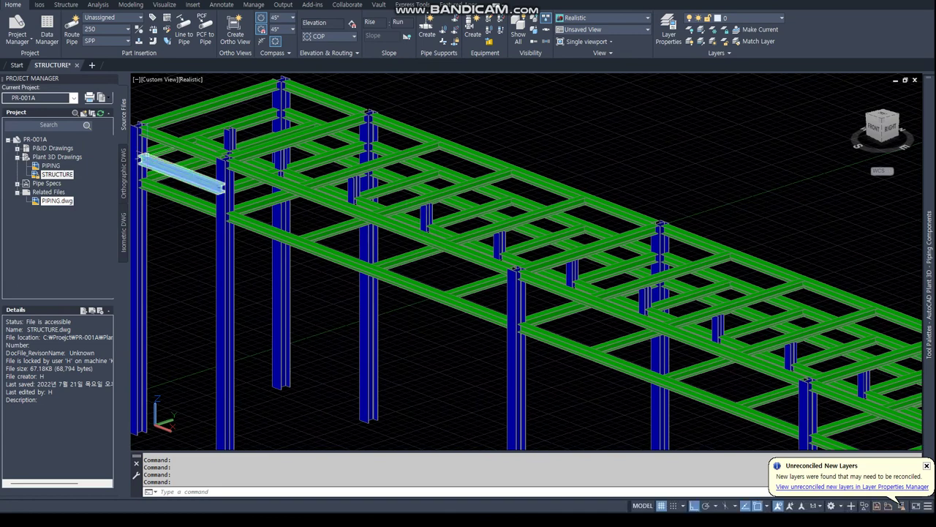